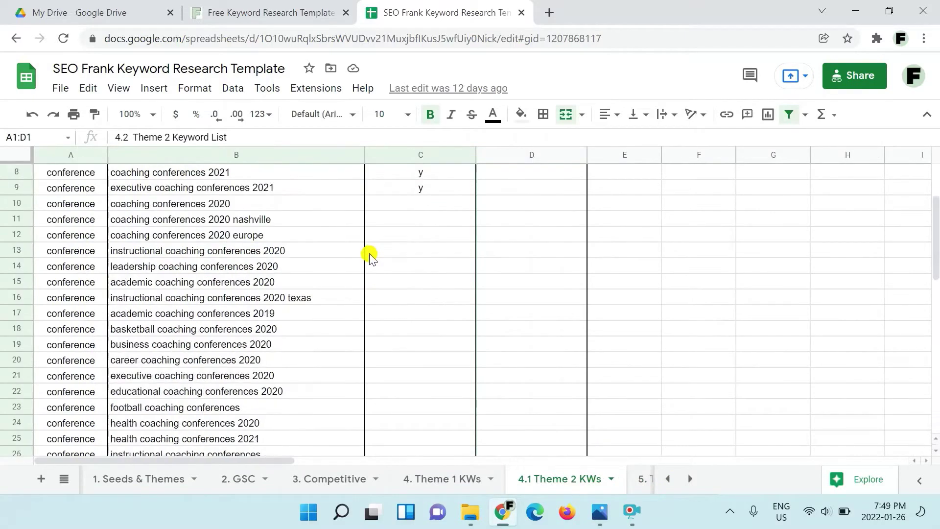
# Open the 5. Target KWs sheet of the keyword research template
pyautogui.scroll(2, 369, 255)
pyautogui.click(689, 478)
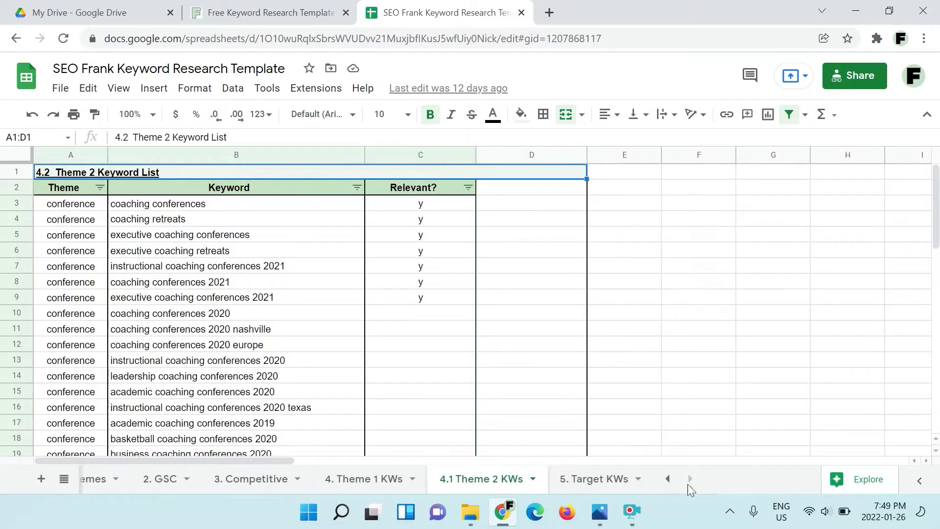
pyautogui.click(589, 478)
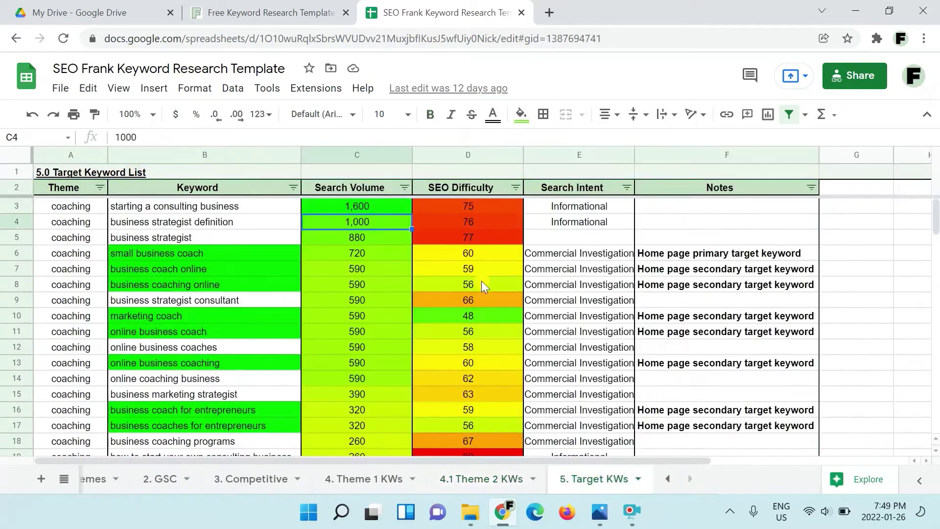
# Filter the SEO Difficulty column of the target keyword list by condition to values less than or equal to 50
pyautogui.click(511, 186)
pyautogui.scroll(-1, 399, 306)
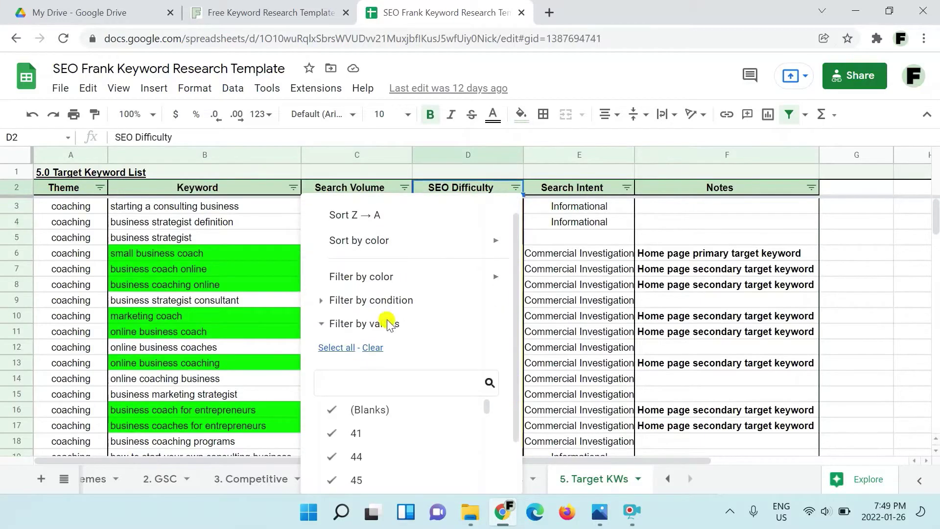
pyautogui.click(325, 323)
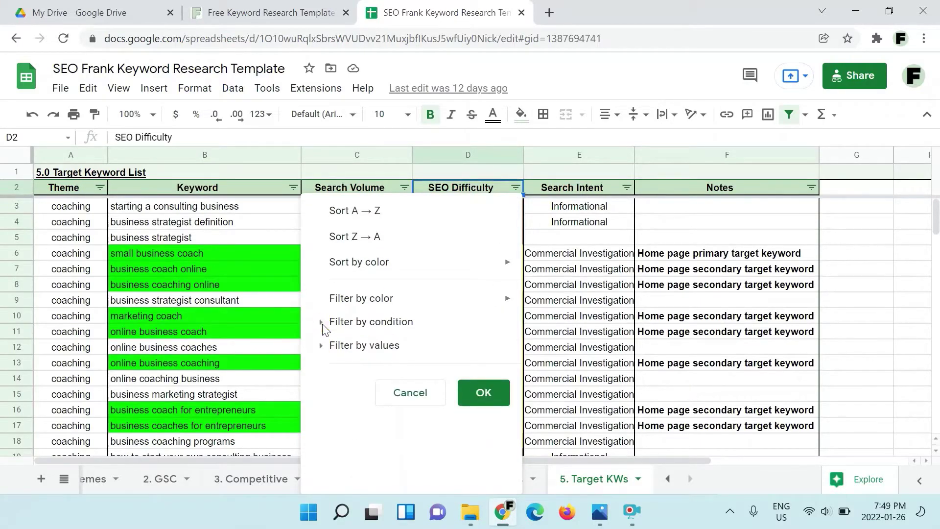
pyautogui.click(323, 324)
pyautogui.click(362, 363)
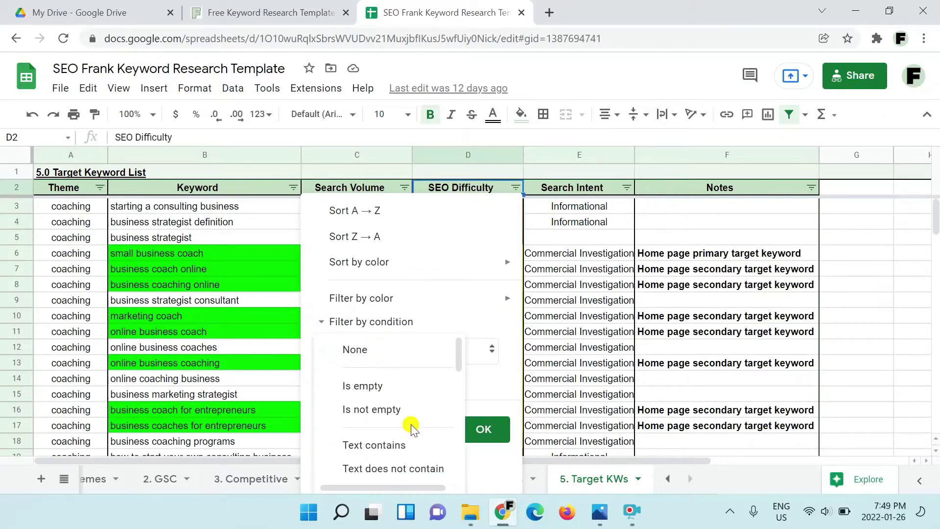
pyautogui.scroll(-5, 411, 425)
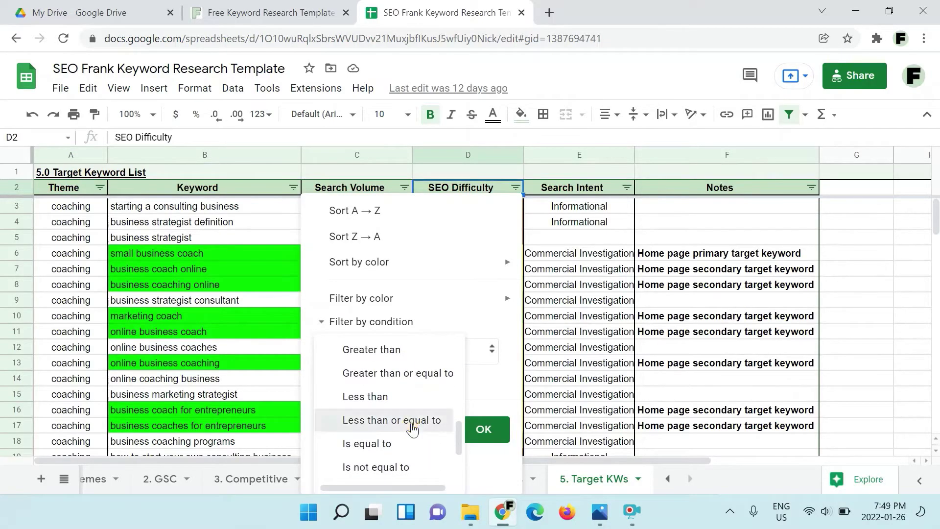
pyautogui.click(412, 427)
pyautogui.click(385, 378)
pyautogui.write('50')
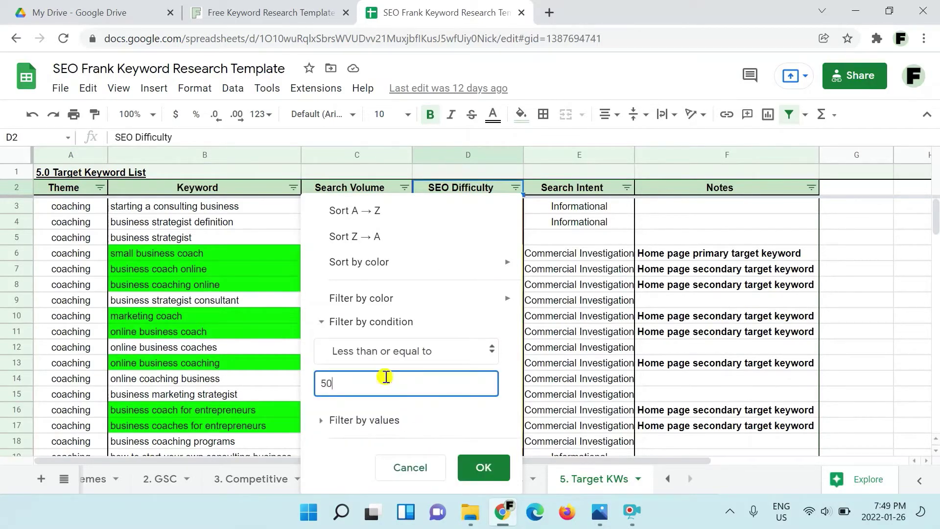
pyautogui.click(481, 466)
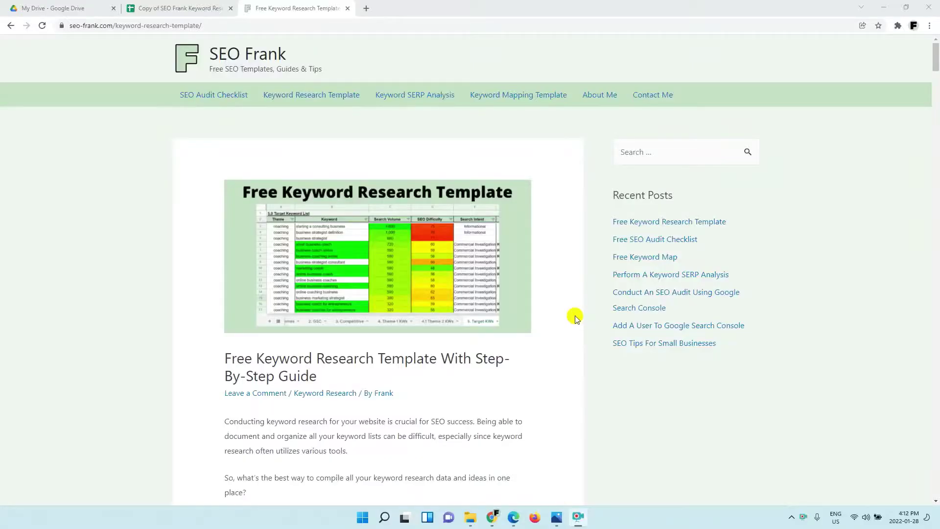
# Find the template downloads in the Free Keyword Research Template article and open the Google Sheets version
pyautogui.scroll(-1, 544, 299)
pyautogui.scroll(1, 499, 271)
pyautogui.scroll(-10, 383, 225)
pyautogui.scroll(1, 493, 261)
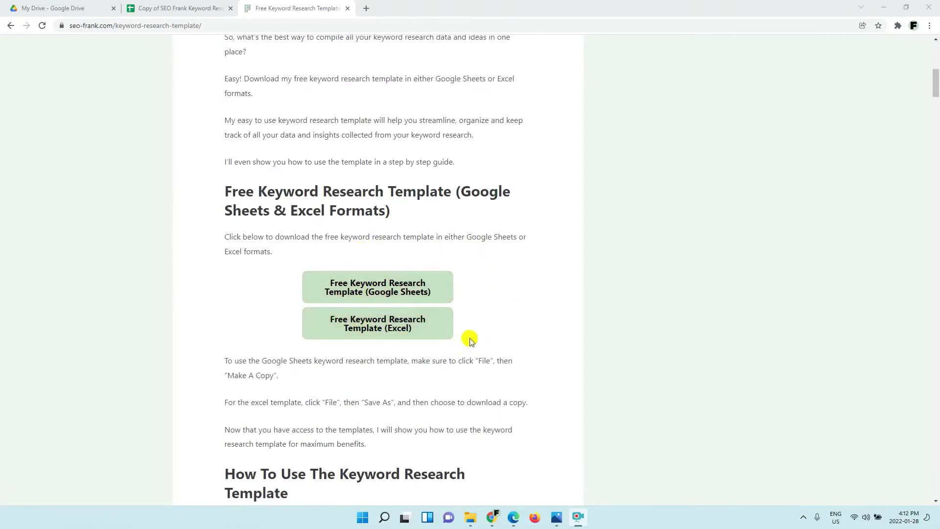
pyautogui.click(423, 290)
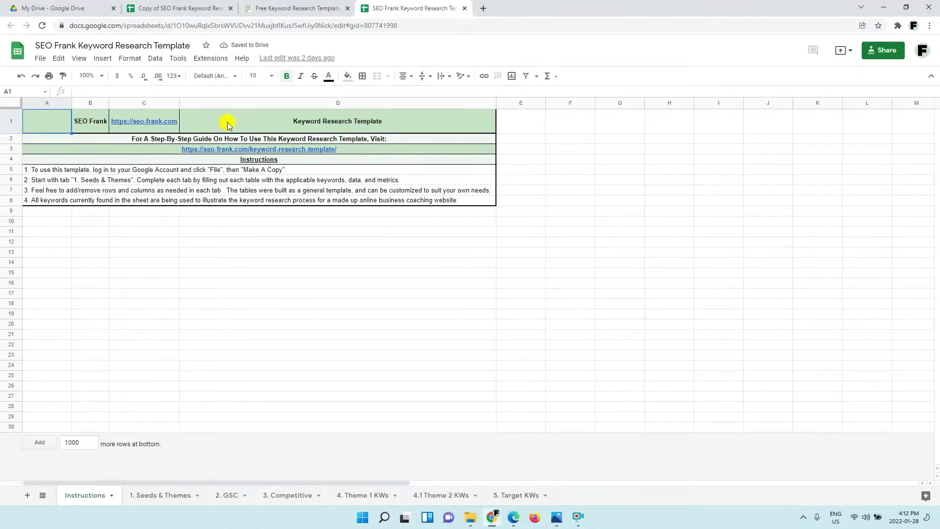
# Make a copy of the template named Copy of SEO Frank Keyword Research Template in the Keyword Research Template folder
pyautogui.click(42, 59)
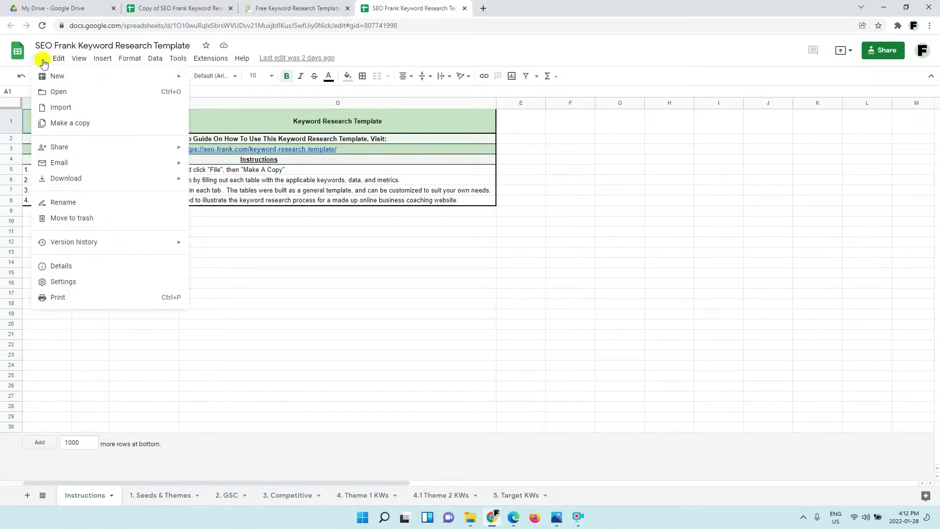
pyautogui.click(93, 128)
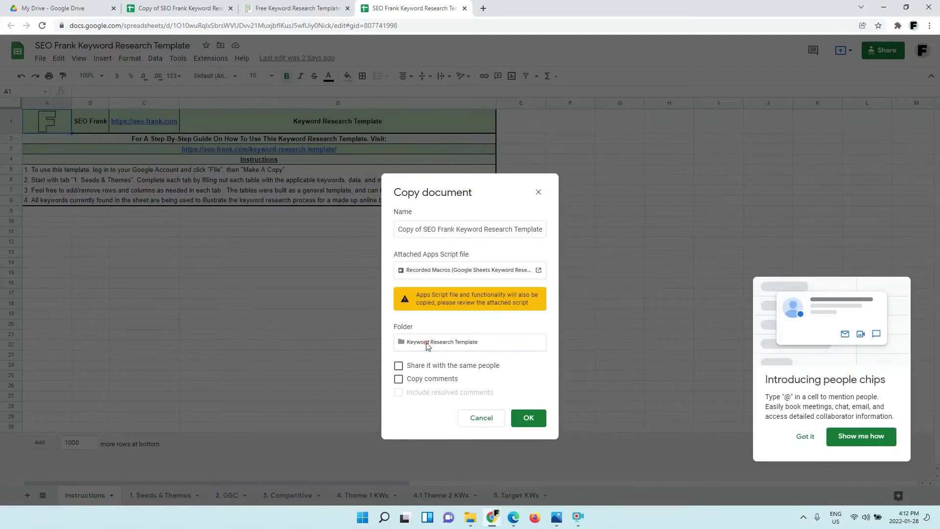
pyautogui.click(531, 420)
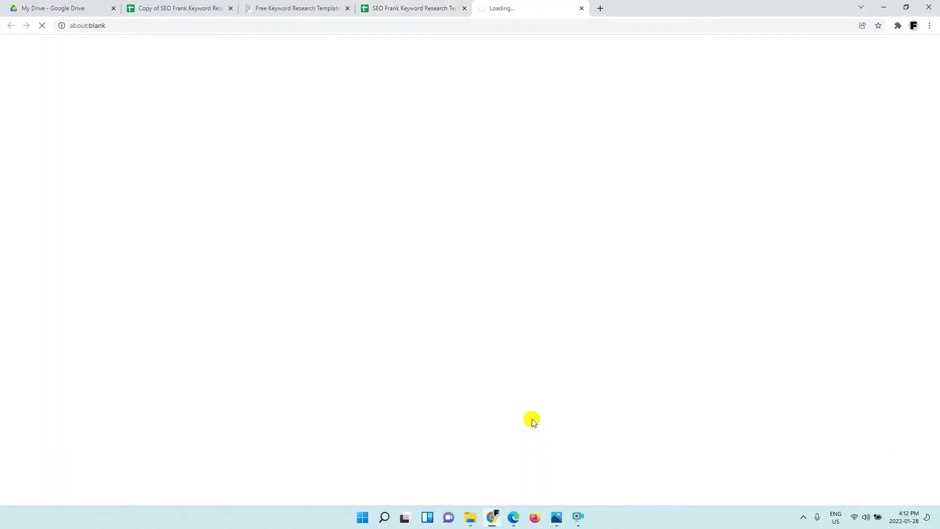
# Return to the template article, open the Excel version of the keyword research template and download a copy of it
pyautogui.click(394, 10)
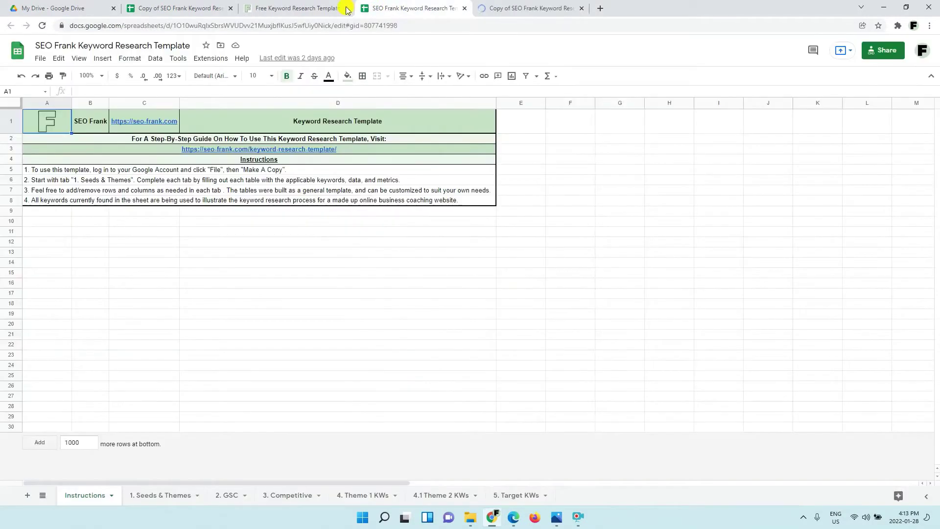
pyautogui.click(314, 8)
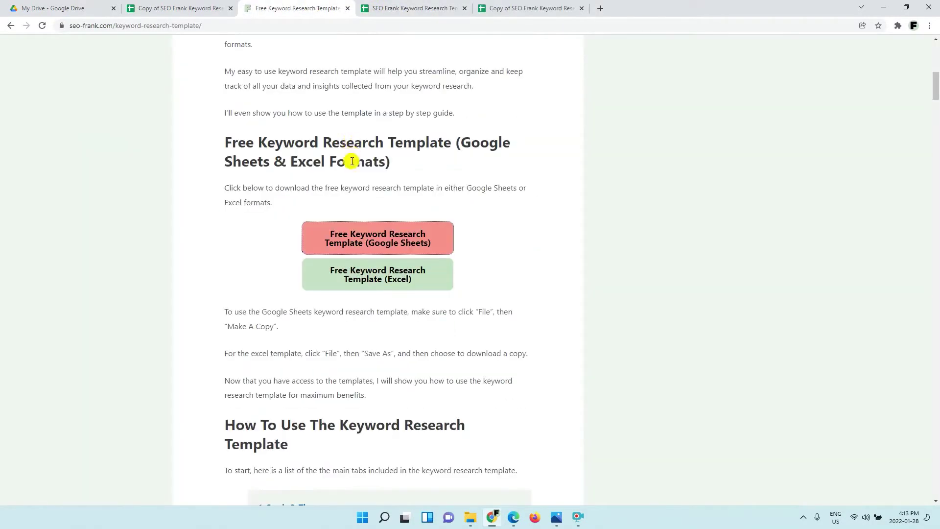
pyautogui.click(434, 279)
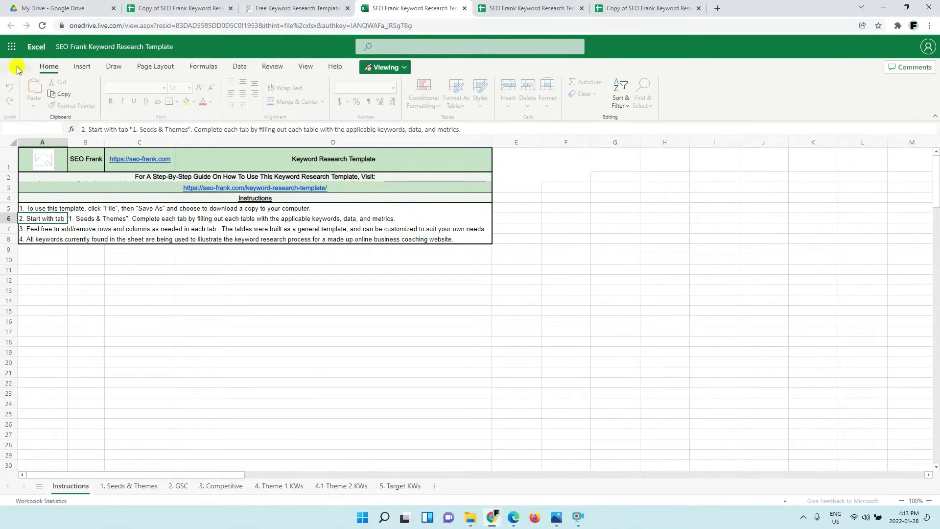
pyautogui.click(16, 66)
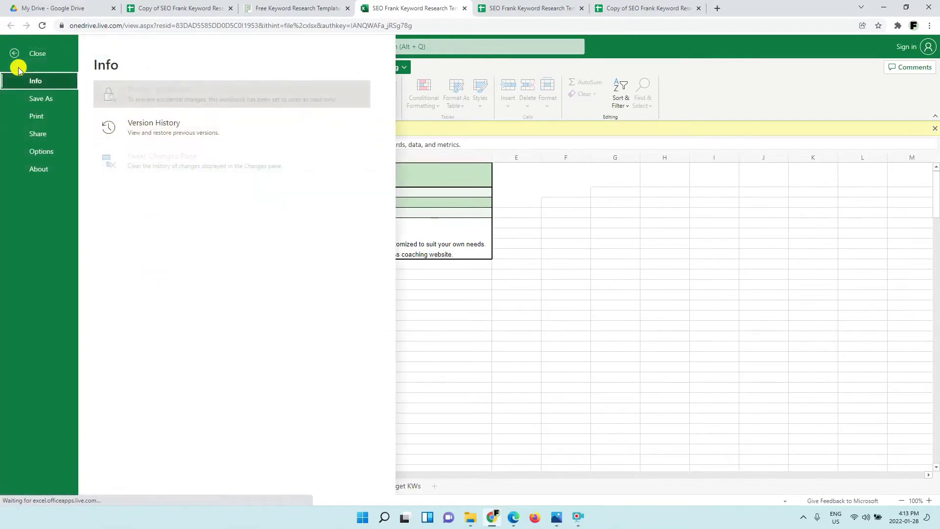
pyautogui.click(50, 100)
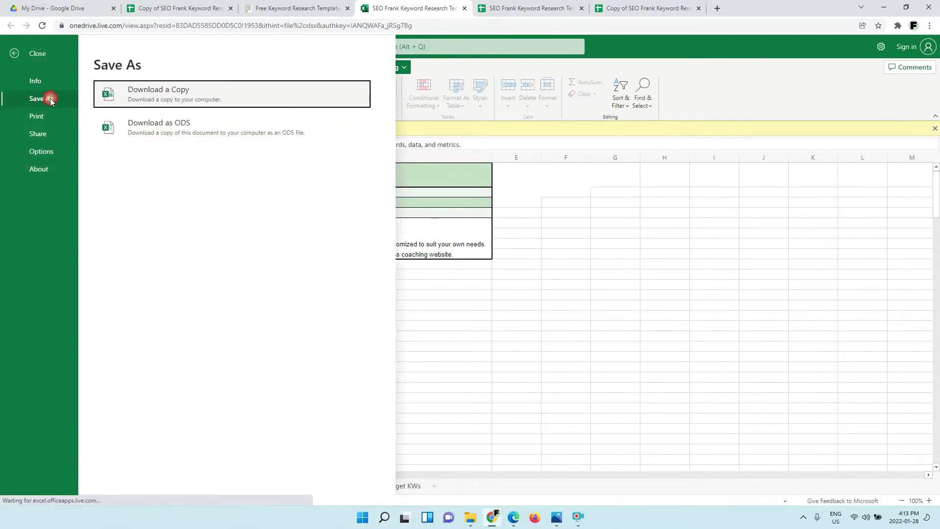
pyautogui.click(224, 94)
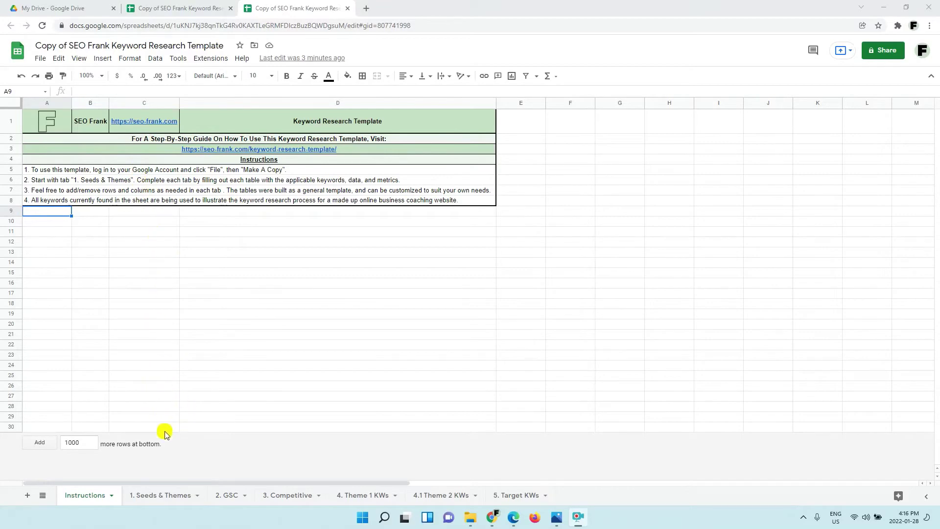
# In the copied template, open the 1. Seeds & Themes sheet and examine the List Your Main Products/Services column
pyautogui.click(164, 498)
pyautogui.click(98, 179)
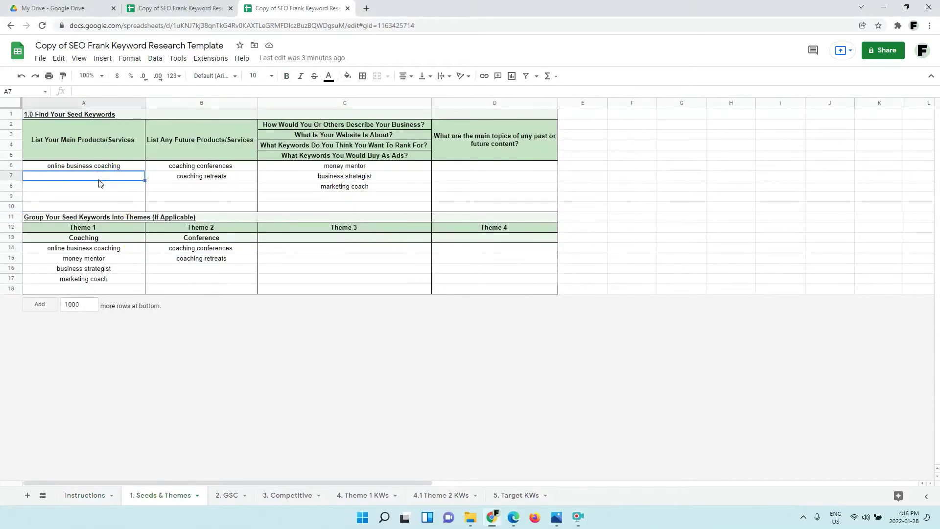
pyautogui.click(99, 177)
pyautogui.click(107, 166)
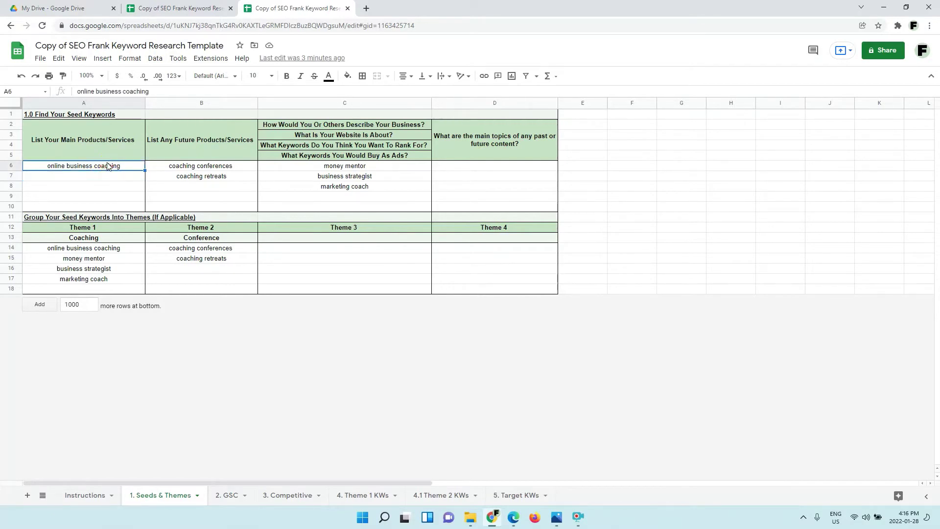
pyautogui.click(110, 168)
pyautogui.click(113, 177)
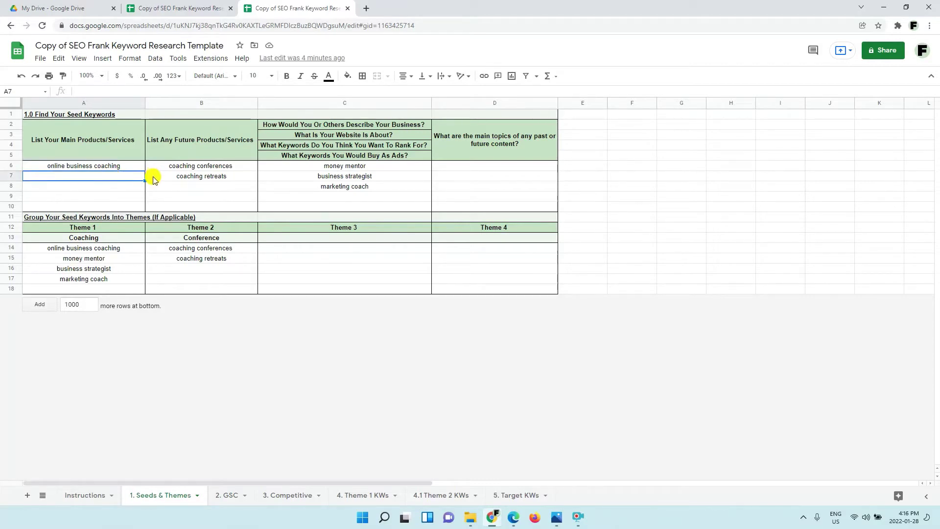
pyautogui.click(113, 147)
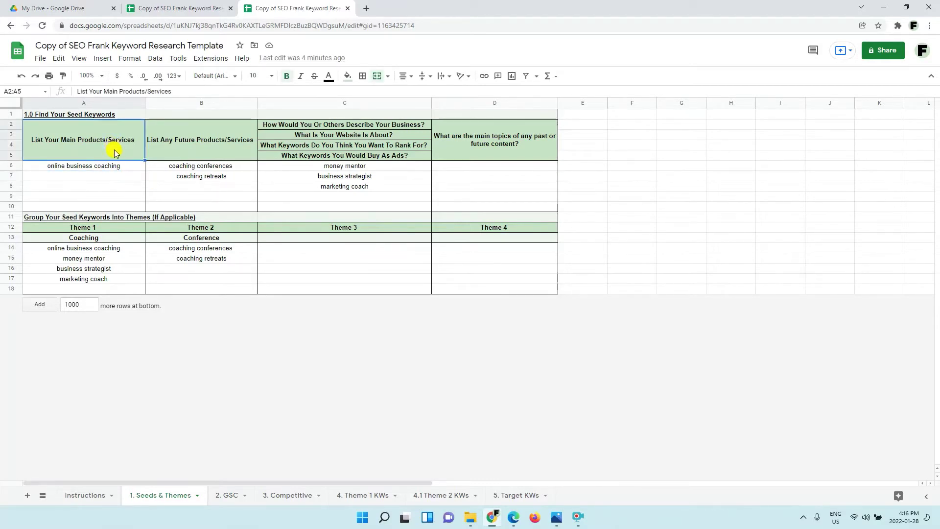
pyautogui.click(84, 165)
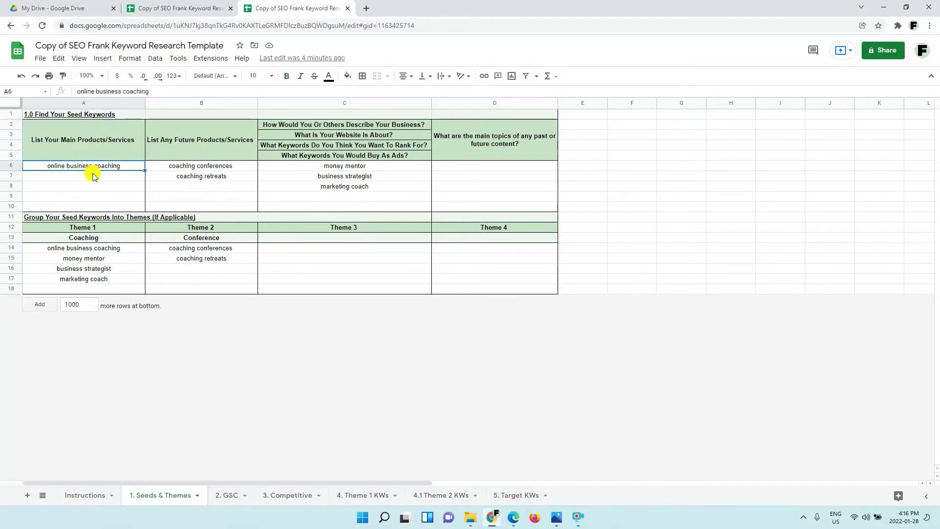
pyautogui.click(137, 180)
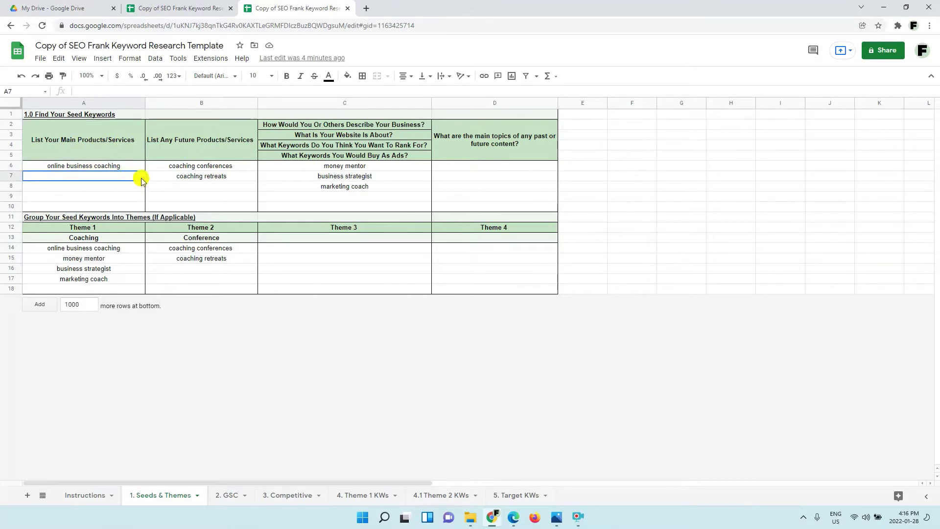
pyautogui.click(122, 167)
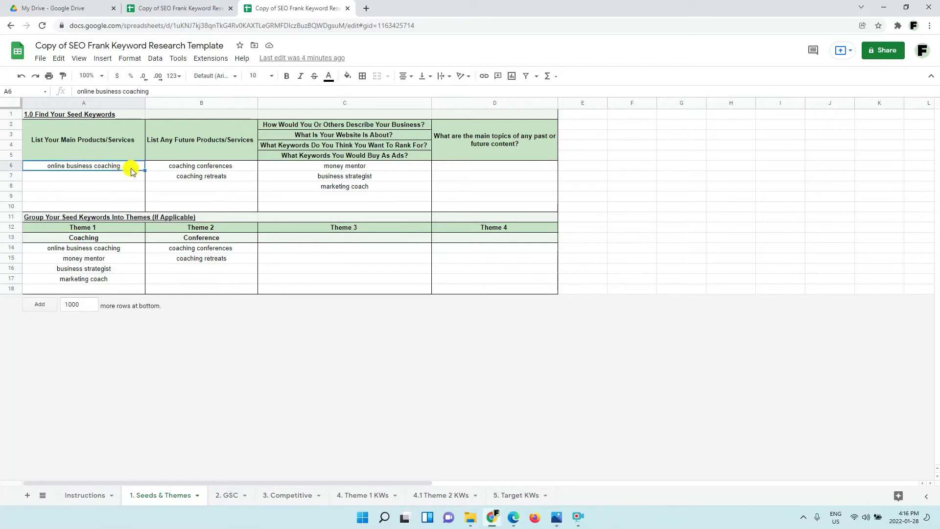
# Examine the remaining seed keyword columns, covering future products/services, business description questions, and topics of past or future content
pyautogui.click(197, 145)
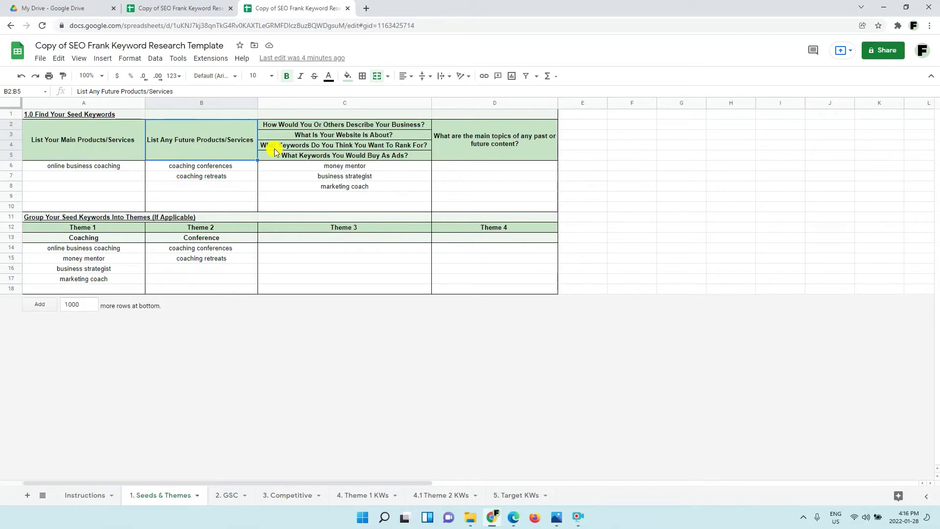
pyautogui.moveTo(244, 166); pyautogui.dragTo(245, 182)
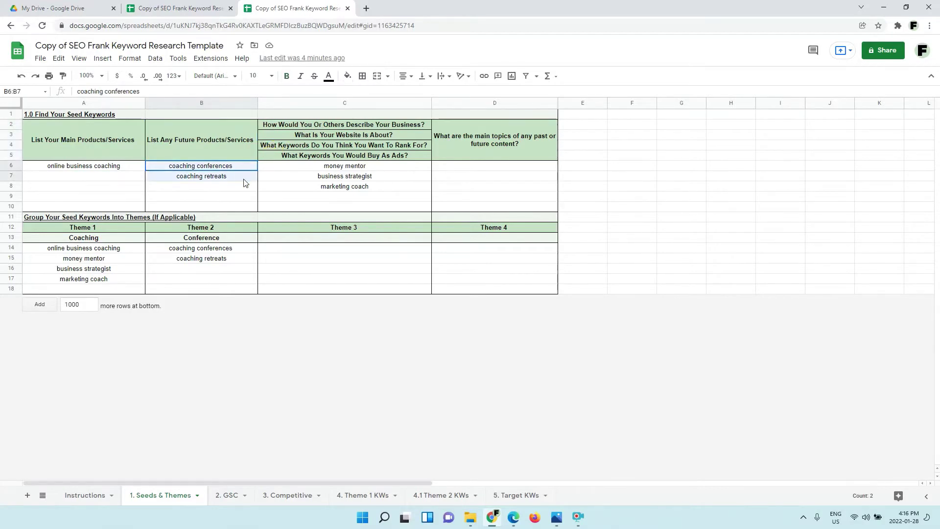
pyautogui.click(246, 167)
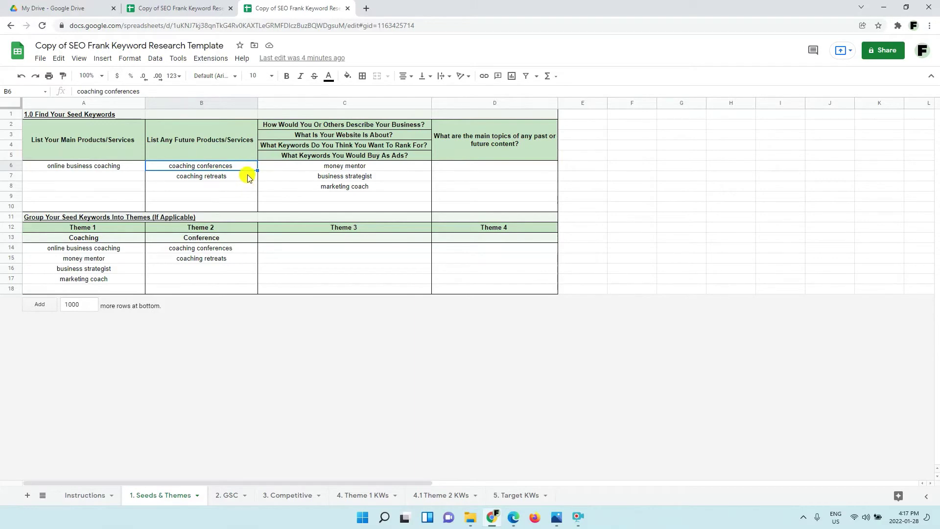
pyautogui.moveTo(329, 126); pyautogui.dragTo(334, 133)
pyautogui.click(338, 128)
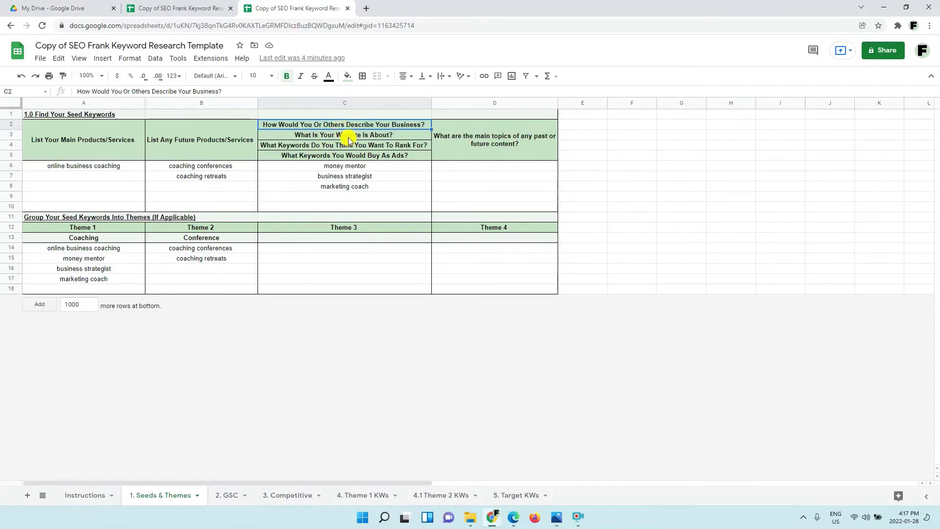
pyautogui.click(367, 167)
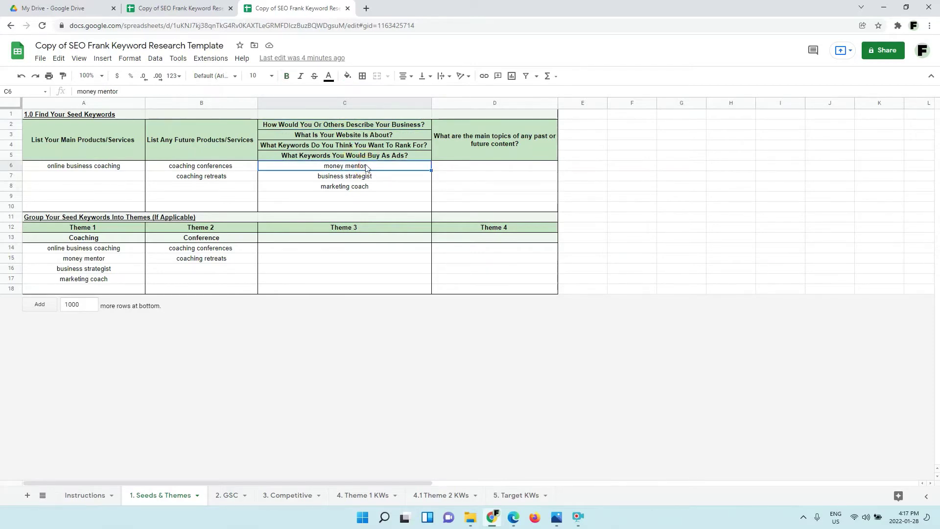
pyautogui.press('Down')
pyautogui.press('Down')
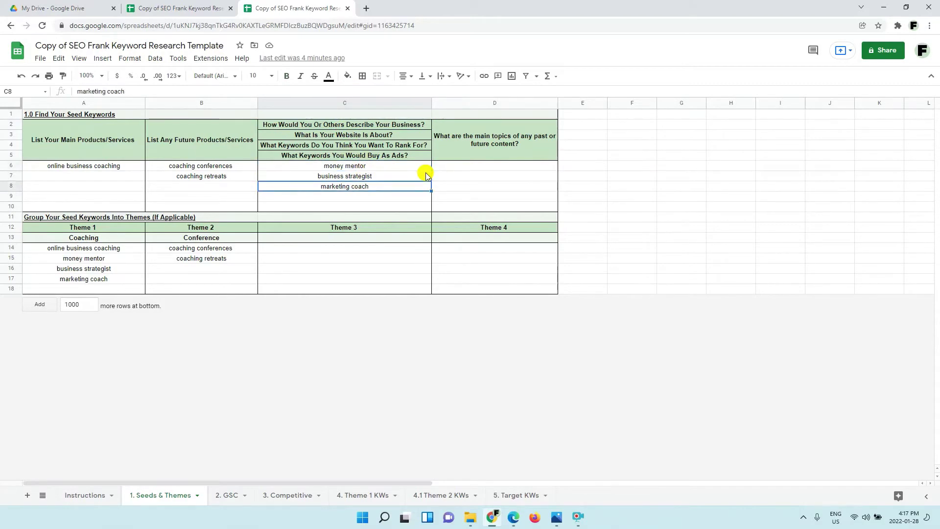
pyautogui.click(492, 144)
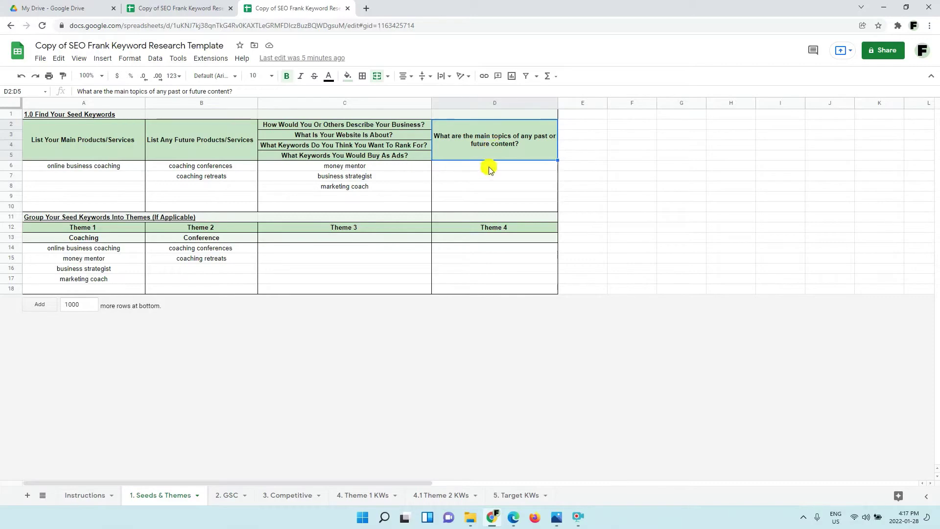
pyautogui.moveTo(492, 166); pyautogui.dragTo(492, 188)
pyautogui.click(492, 187)
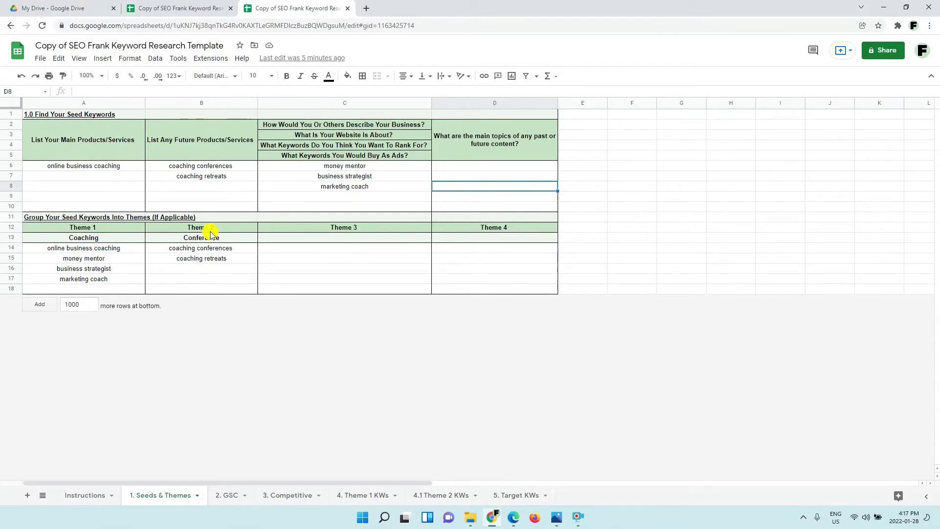
# Examine how the seed keywords are grouped under Theme 1 through Theme 4 in the themes table
pyautogui.click(139, 228)
pyautogui.click(445, 237)
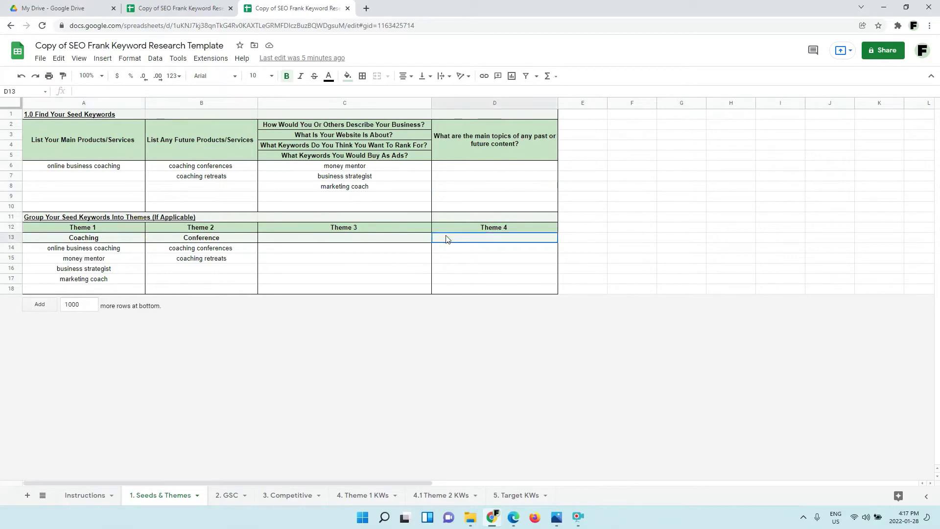
pyautogui.click(443, 228)
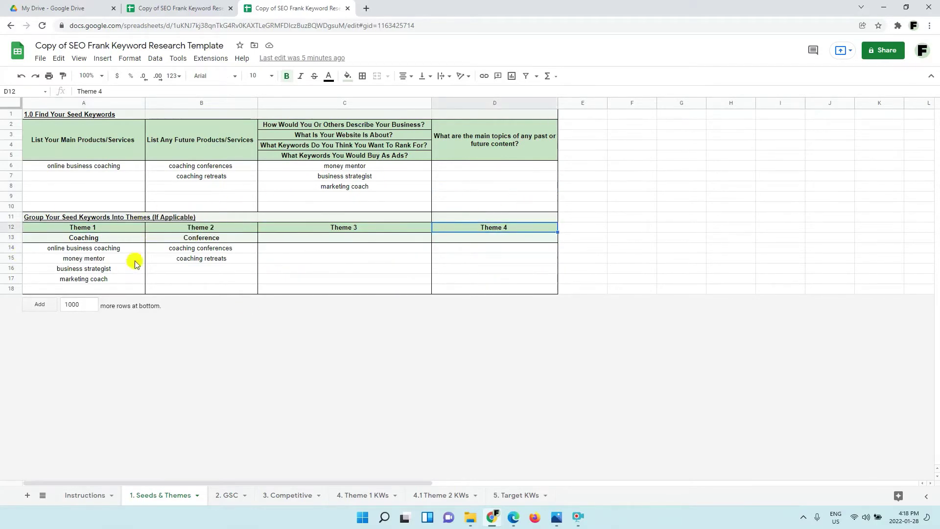
pyautogui.moveTo(104, 249); pyautogui.dragTo(107, 289)
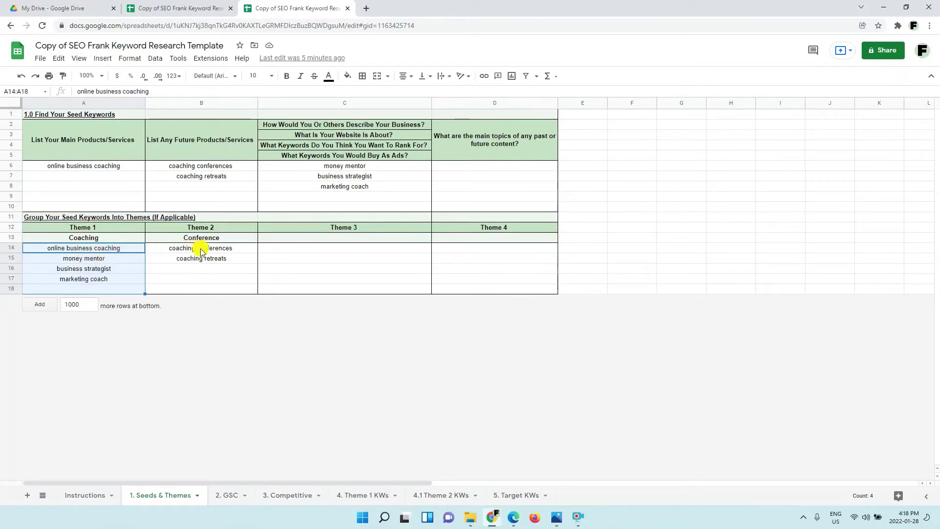
pyautogui.moveTo(201, 252); pyautogui.dragTo(199, 287)
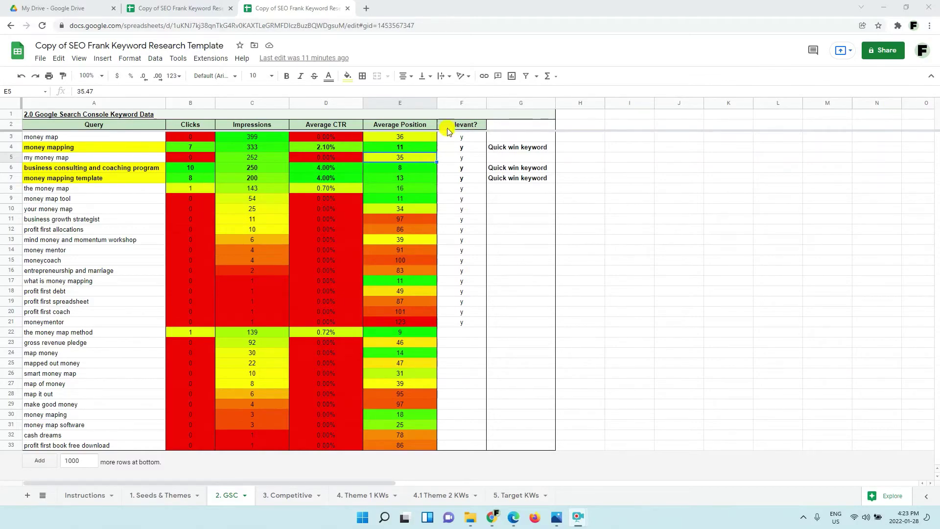
# Search Google for "google search console" in a new tab and open Google Search Console from the results
pyautogui.click(366, 8)
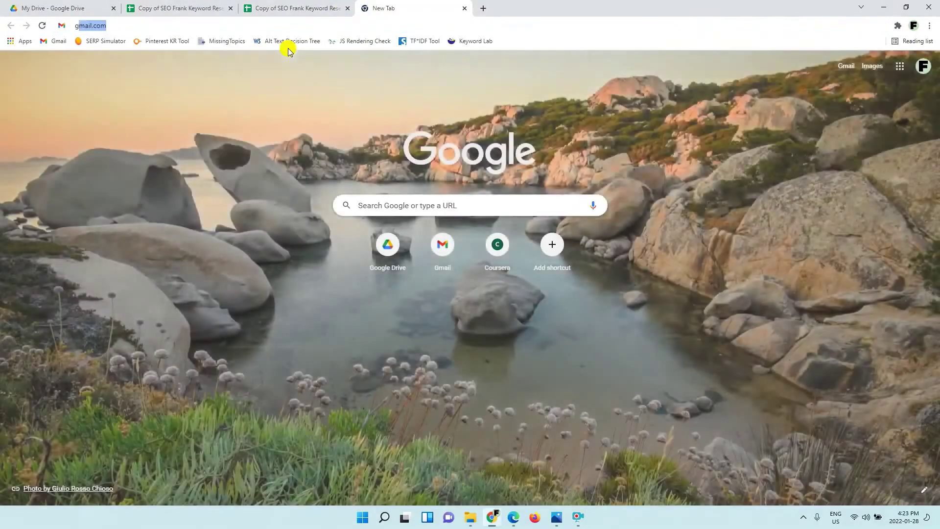
pyautogui.write('google search console')
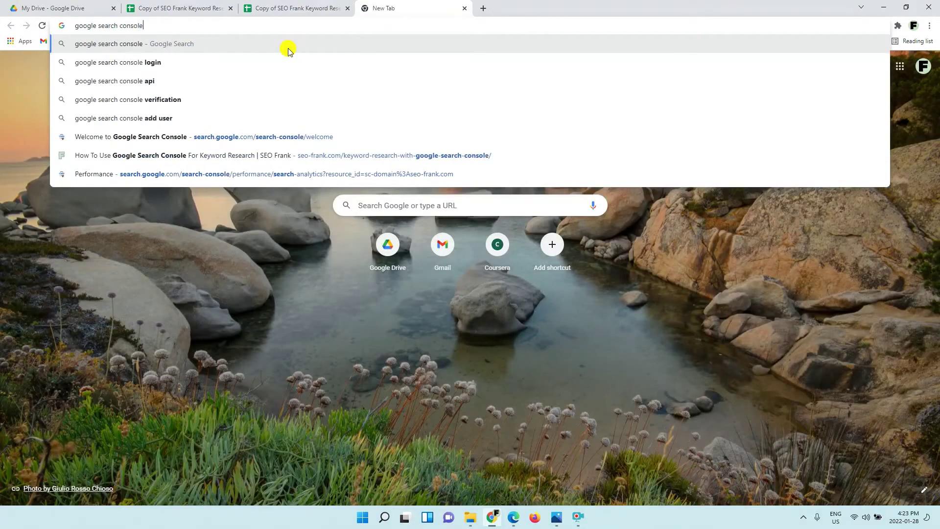
pyautogui.press('Return')
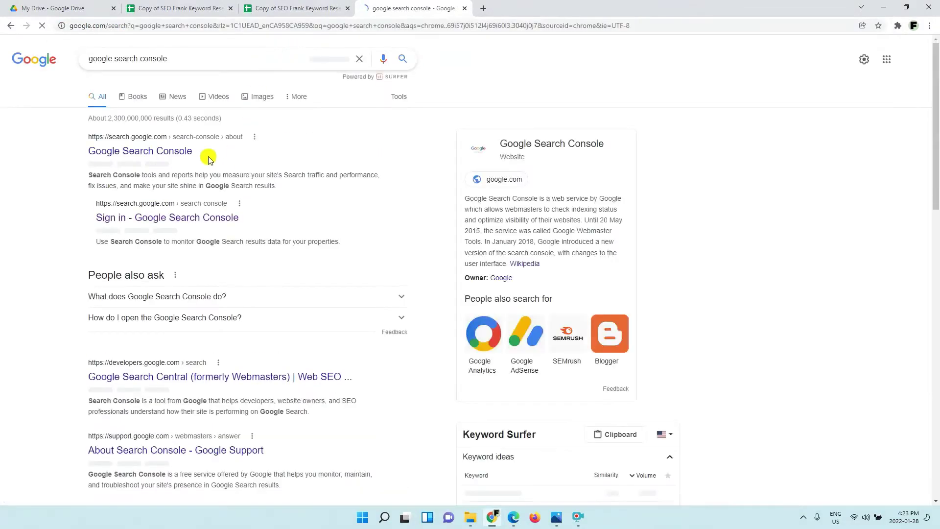
pyautogui.click(178, 151)
pyautogui.click(177, 310)
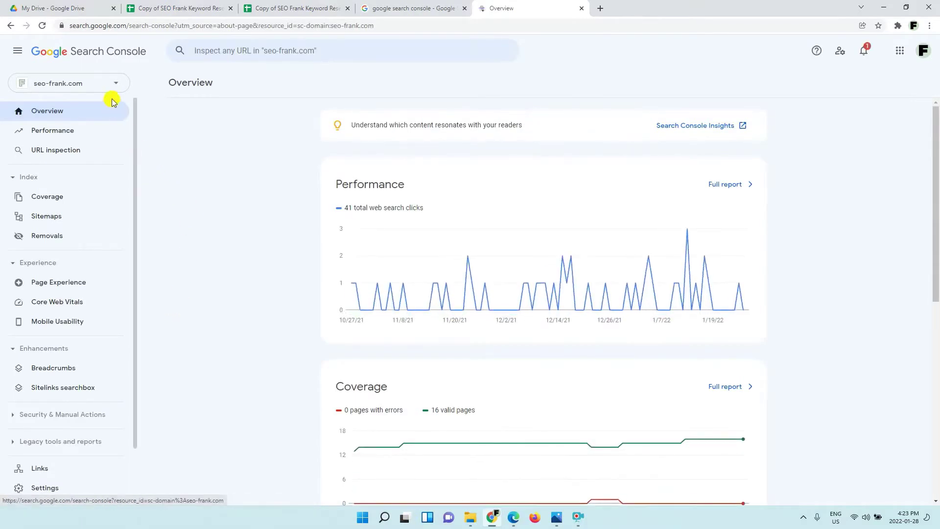
# Choose the seo-frank.com property and open its Performance report
pyautogui.click(107, 86)
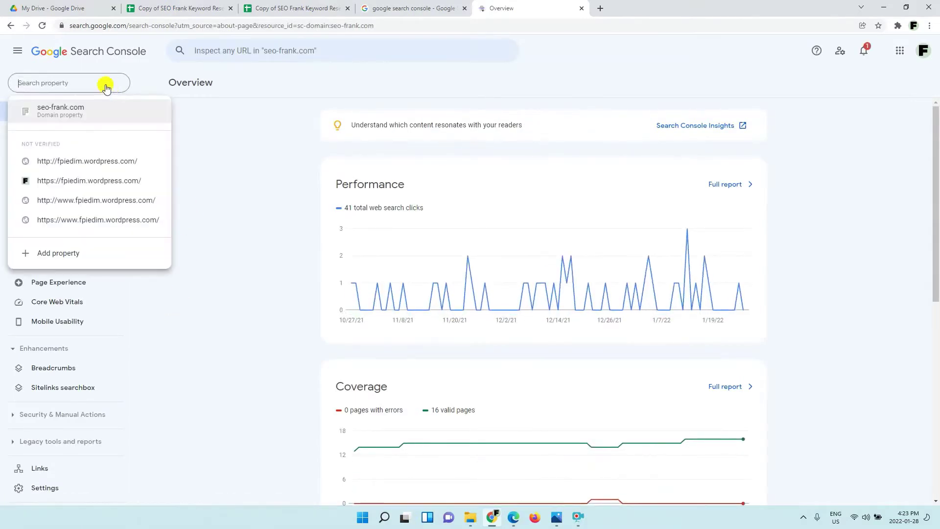
pyautogui.click(96, 114)
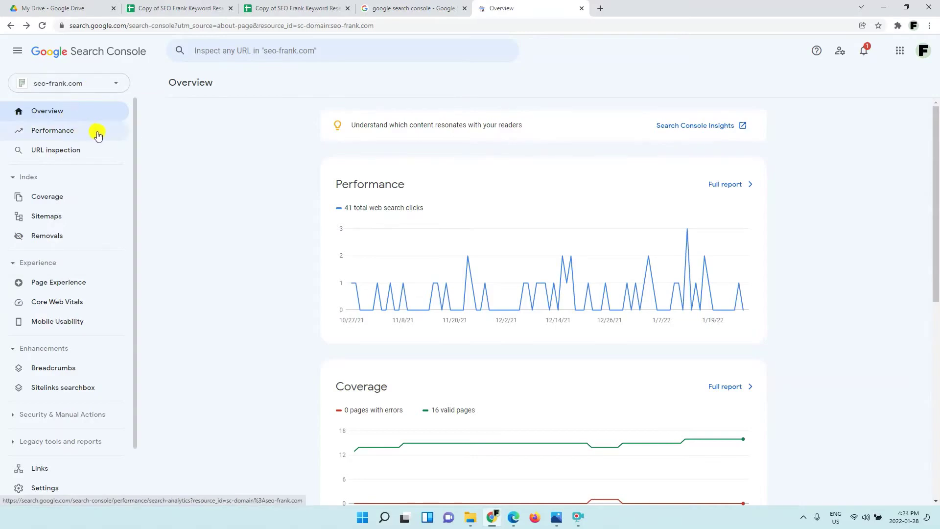
pyautogui.click(98, 135)
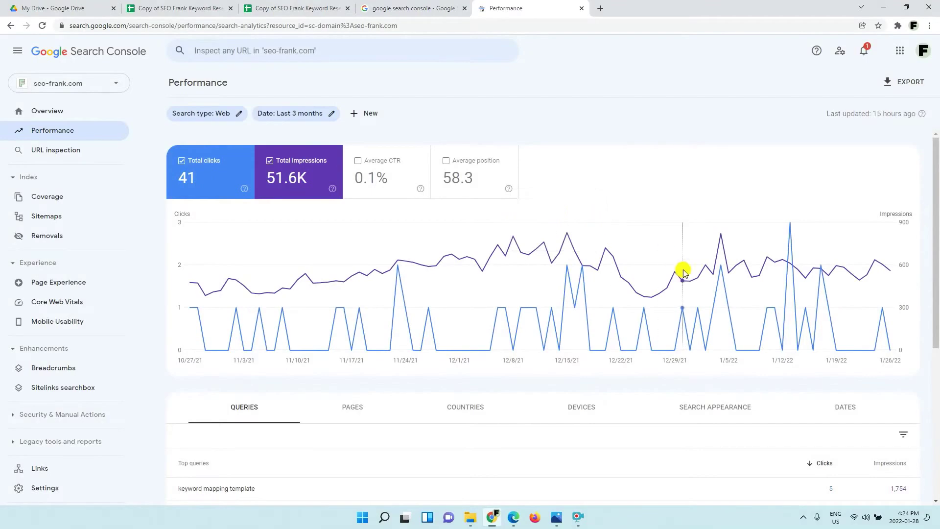
# Examine the Performance report's graph and the clicks and impressions of its top queries
pyautogui.scroll(-1, 691, 277)
pyautogui.scroll(-1, 690, 278)
pyautogui.scroll(1, 686, 279)
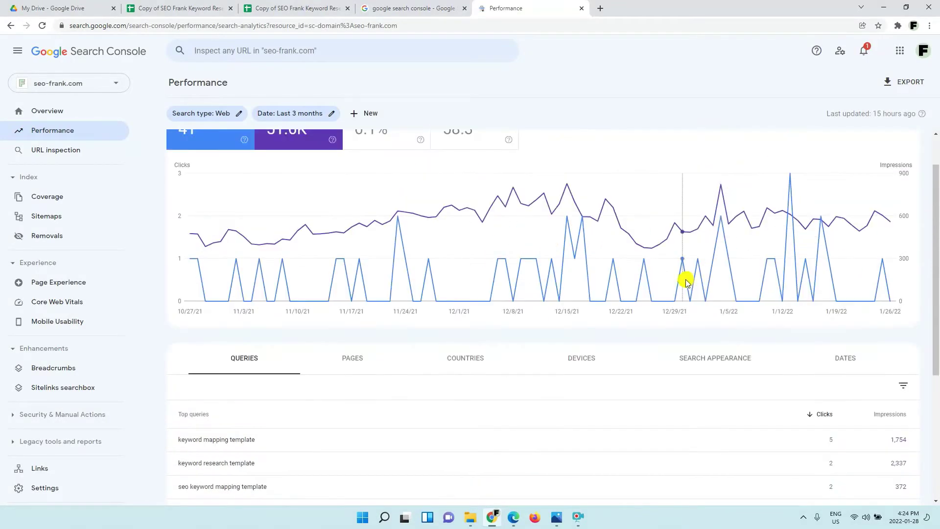
pyautogui.scroll(-2, 686, 279)
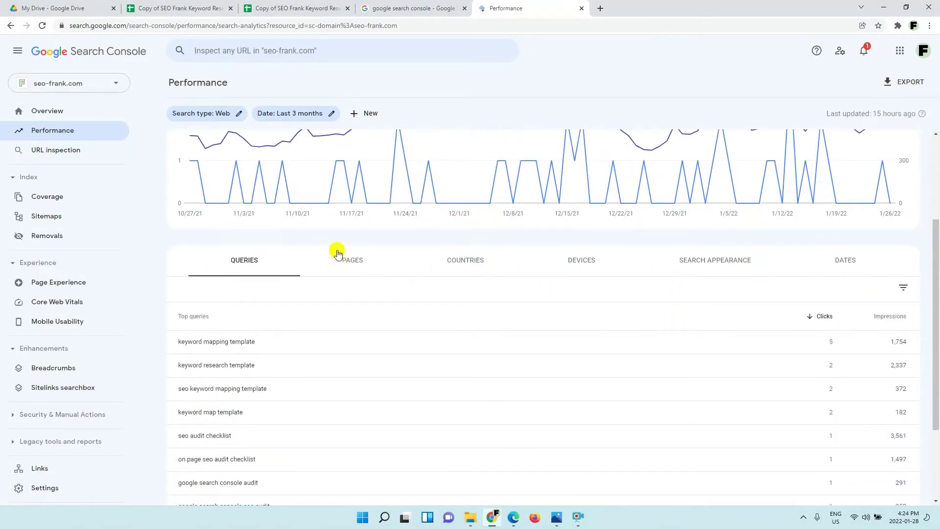
pyautogui.scroll(2, 409, 210)
pyautogui.scroll(-2, 410, 220)
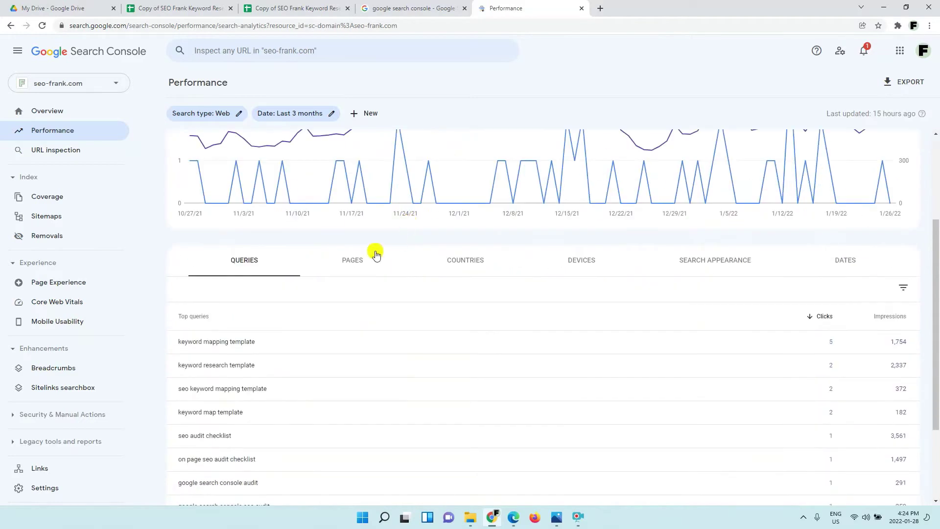
pyautogui.click(249, 259)
pyautogui.scroll(-1, 249, 265)
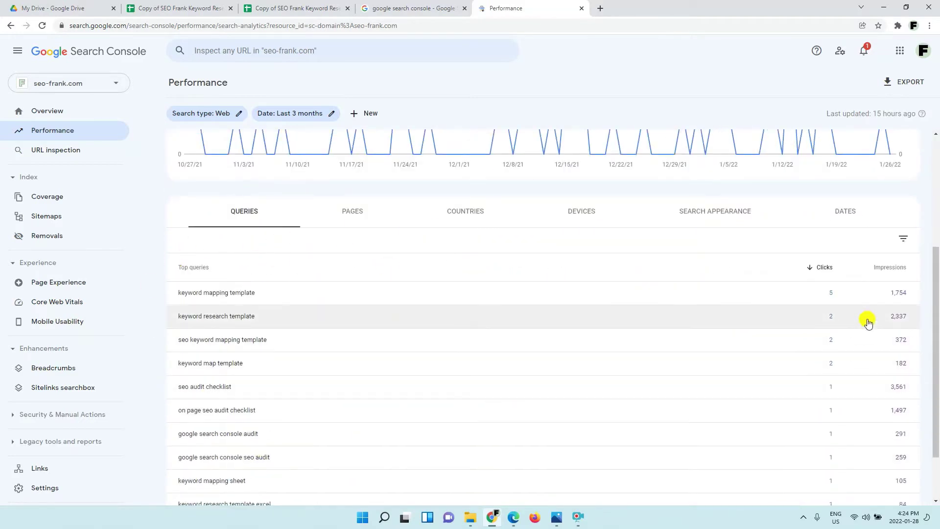
# Set the Performance report's date range to Last 16 months and export the report to Google Sheets
pyautogui.click(331, 116)
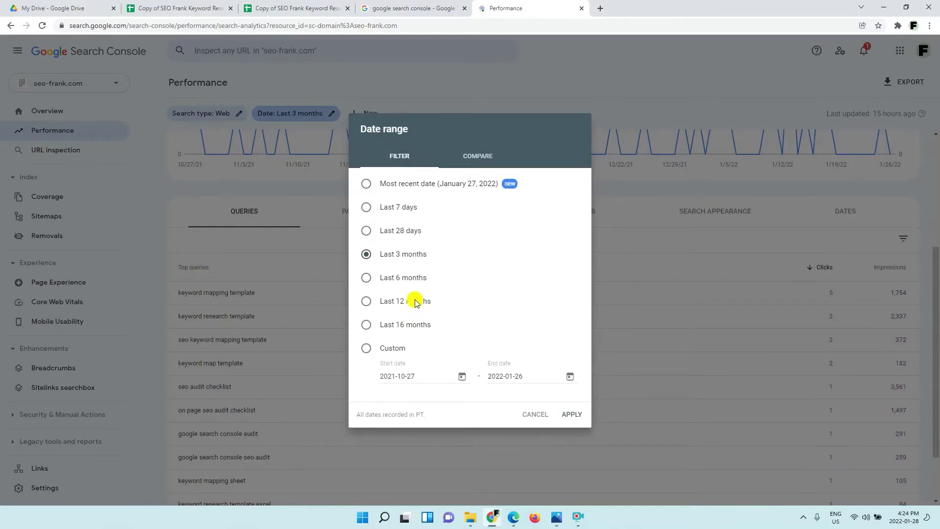
pyautogui.click(418, 326)
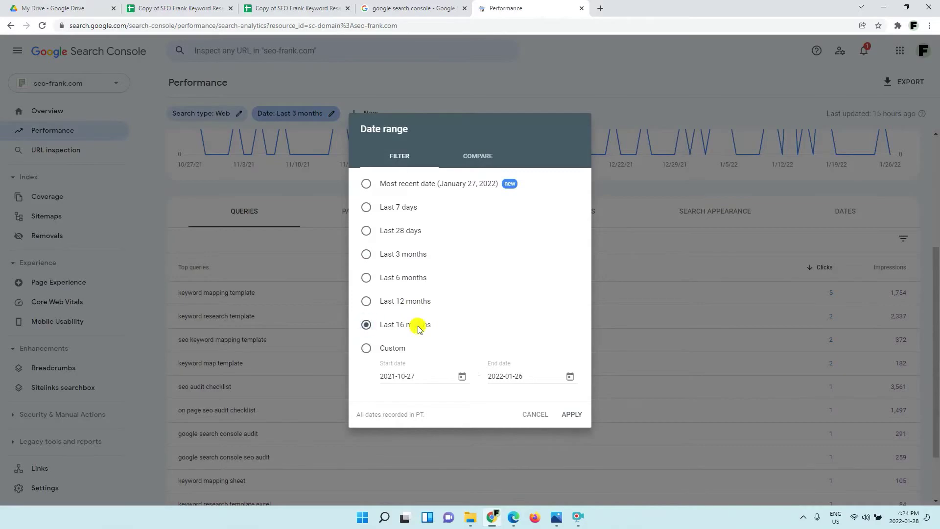
pyautogui.click(576, 415)
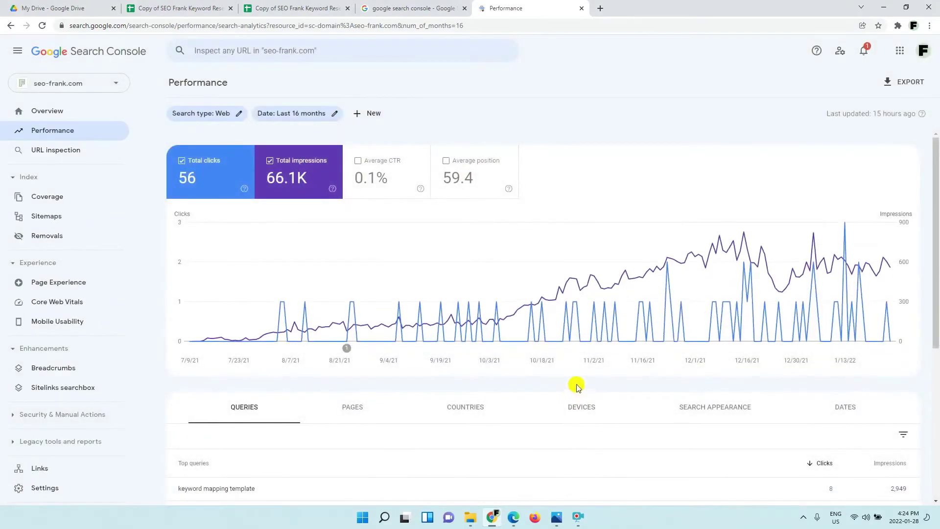
pyautogui.click(916, 83)
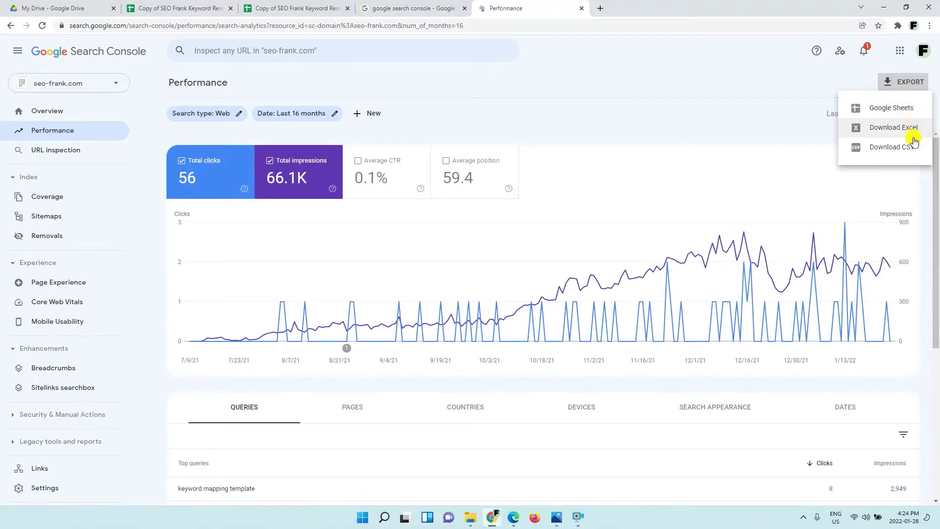
pyautogui.click(913, 110)
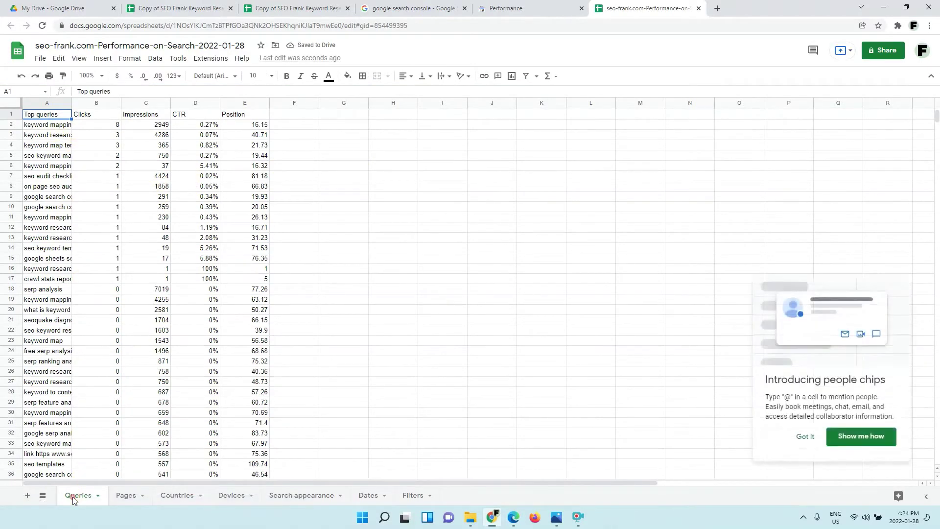
# Select all query rows in the exported Queries sheet and try to paste them as values only at A3 of the template's 2. GSC sheet
pyautogui.click(57, 127)
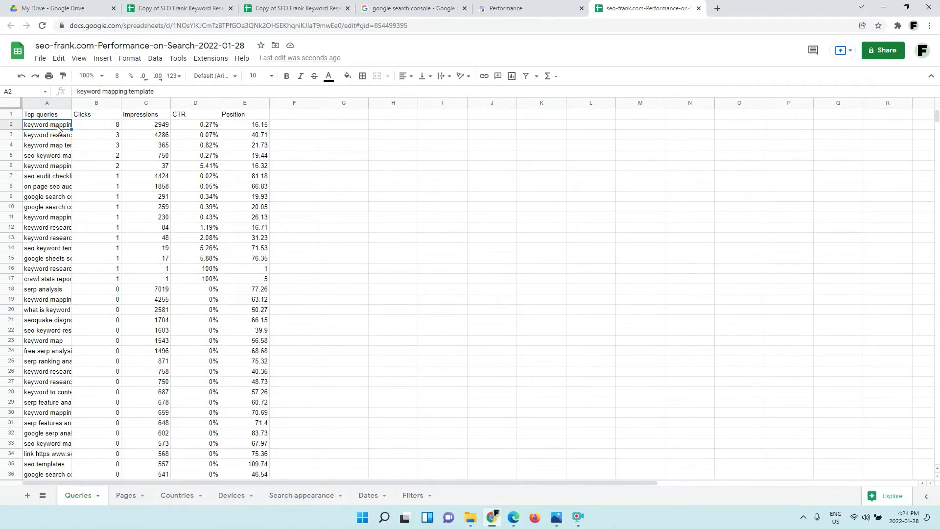
pyautogui.hotkey('ctrl', 'shift', 'Right')
pyautogui.hotkey('ctrl', 'shift', 'Down')
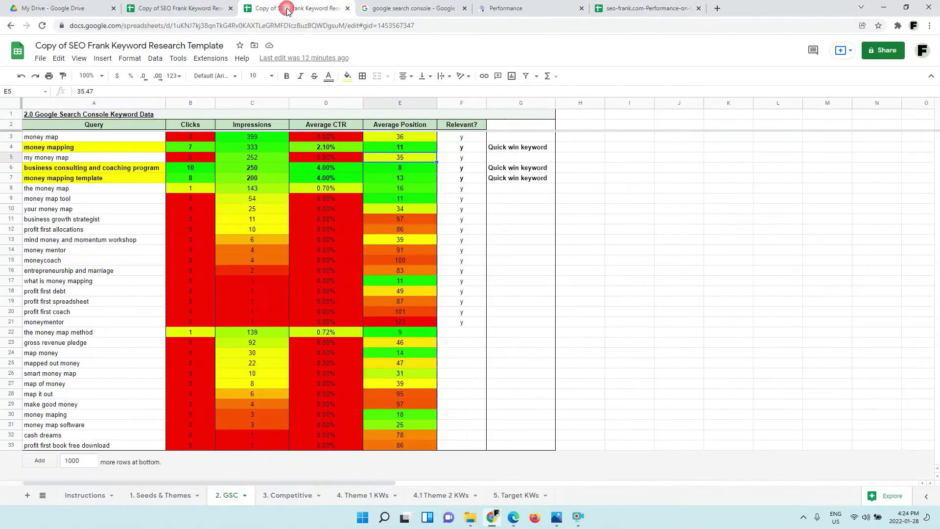
pyautogui.click(289, 8)
pyautogui.rightClick(109, 139)
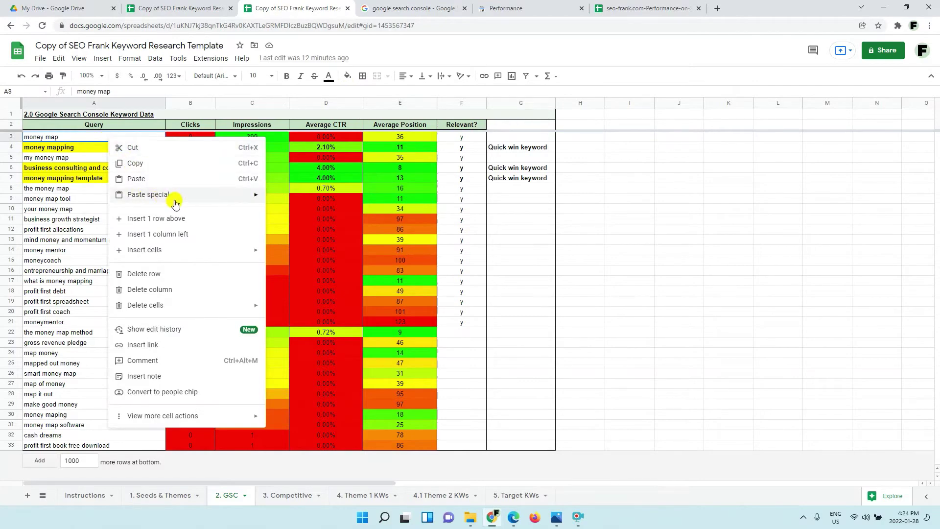
pyautogui.moveTo(175, 200)
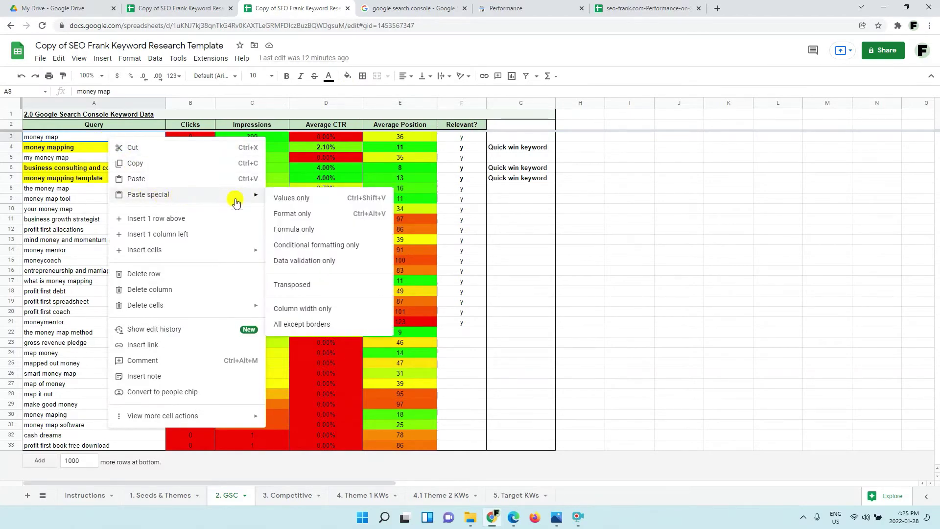
pyautogui.click(332, 199)
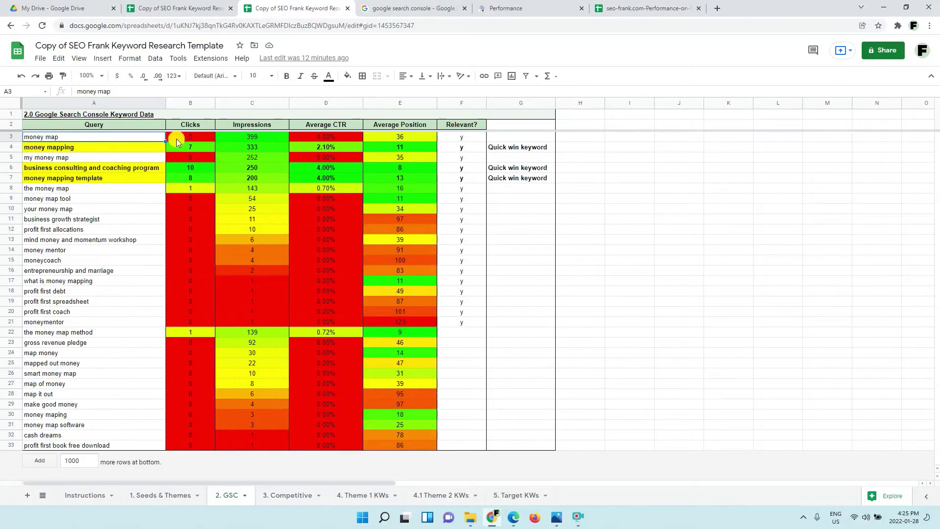
# Examine the colour formatting of the clicks, impressions, CTR and position columns in the 2. GSC sheet
pyautogui.moveTo(176, 139); pyautogui.dragTo(395, 354)
pyautogui.click(399, 334)
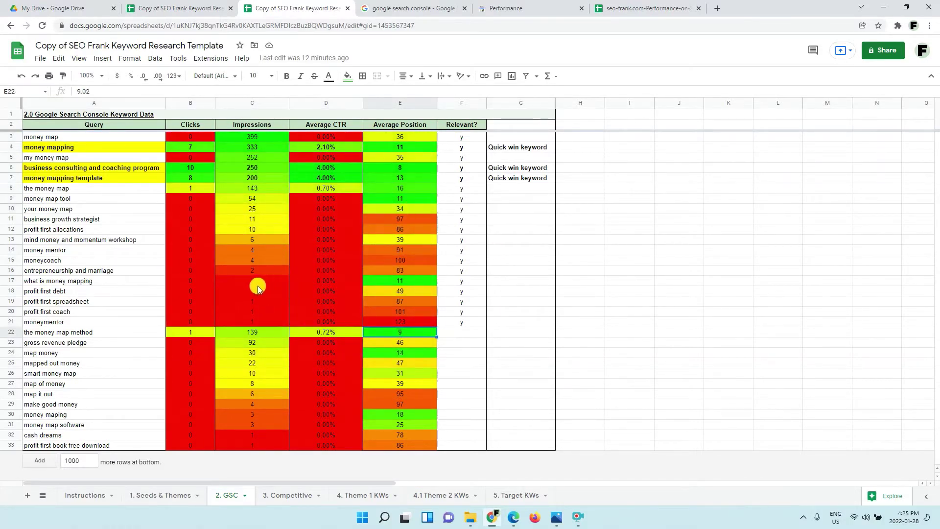
pyautogui.click(140, 254)
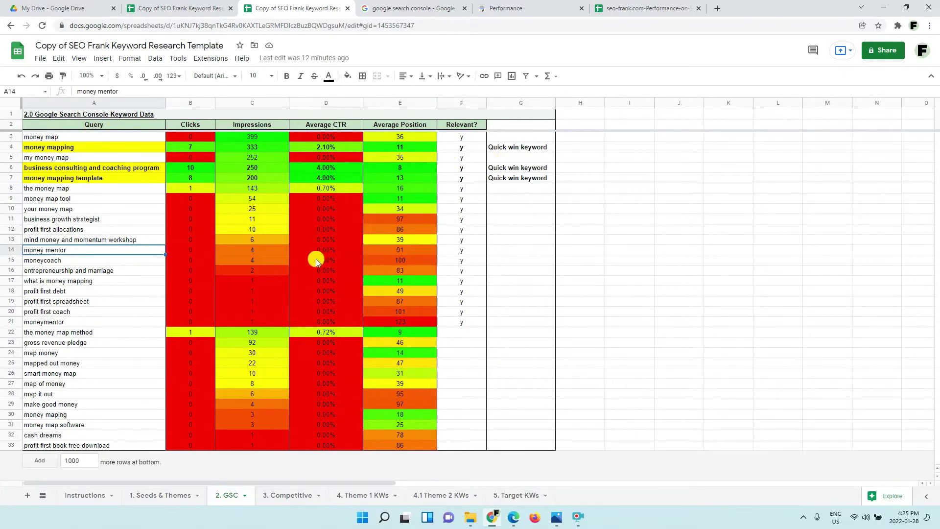
pyautogui.click(136, 136)
pyautogui.hotkey('ctrl', 'shift', 'Right')
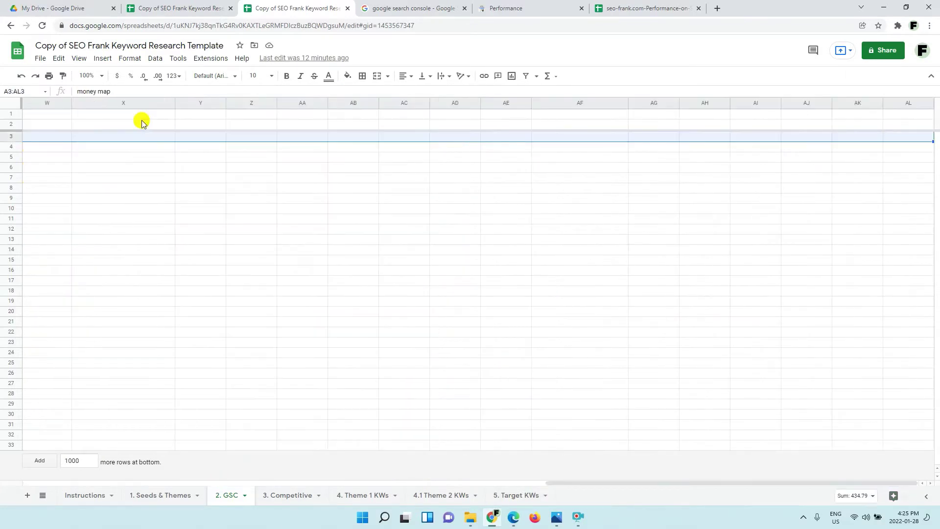
pyautogui.hotkey('ctrl', 'shift', 'Left')
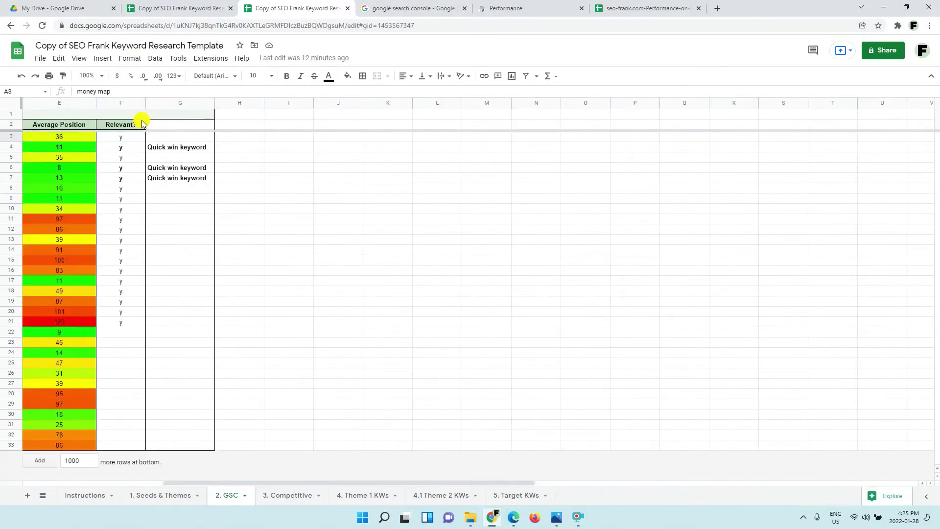
pyautogui.moveTo(327, 484); pyautogui.dragTo(185, 484)
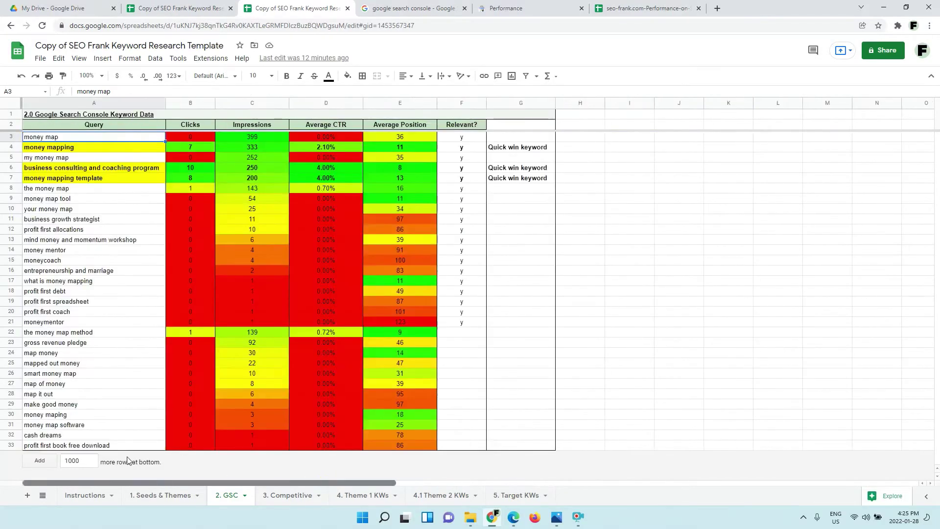
# Sort the range A3:F33 of the 2. GSC sheet by the Impressions column (Column C) in Z → A order
pyautogui.moveTo(118, 137); pyautogui.dragTo(472, 184)
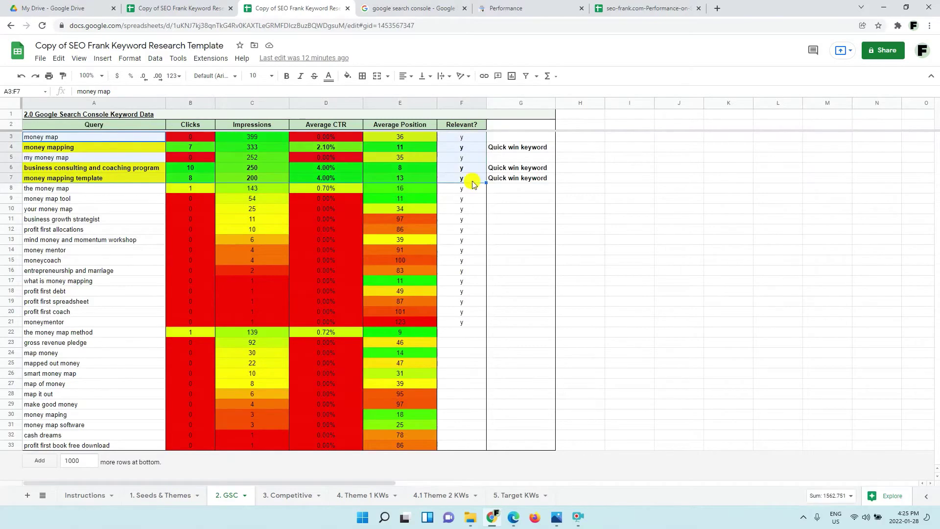
pyautogui.hotkey('ctrl', 'shift', 'Down')
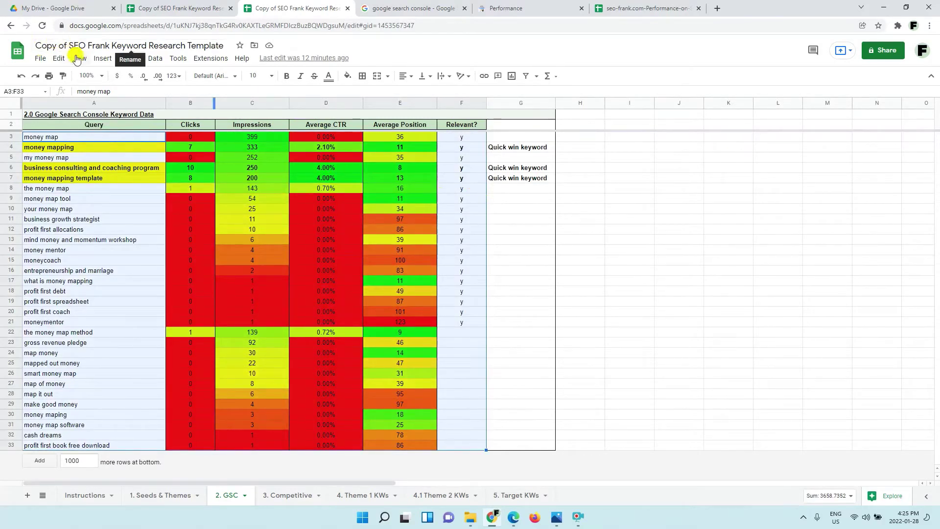
pyautogui.click(154, 58)
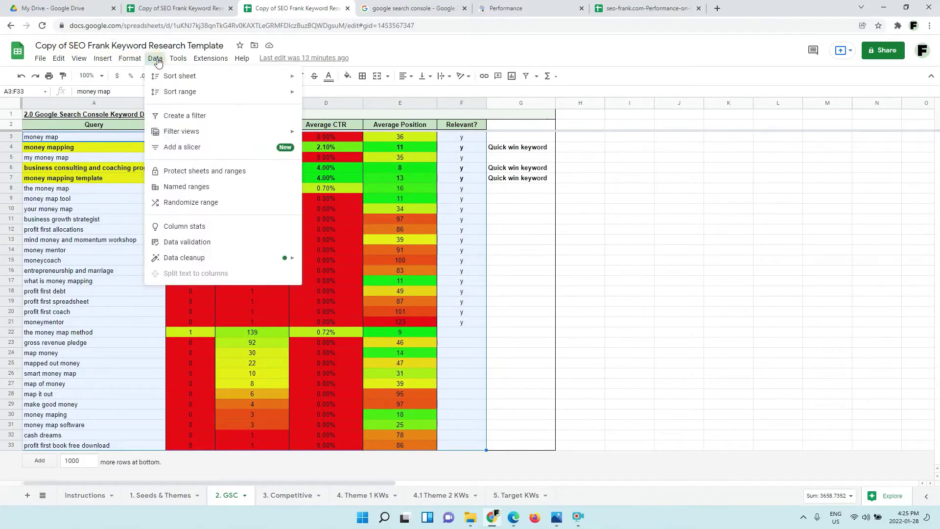
pyautogui.moveTo(201, 93)
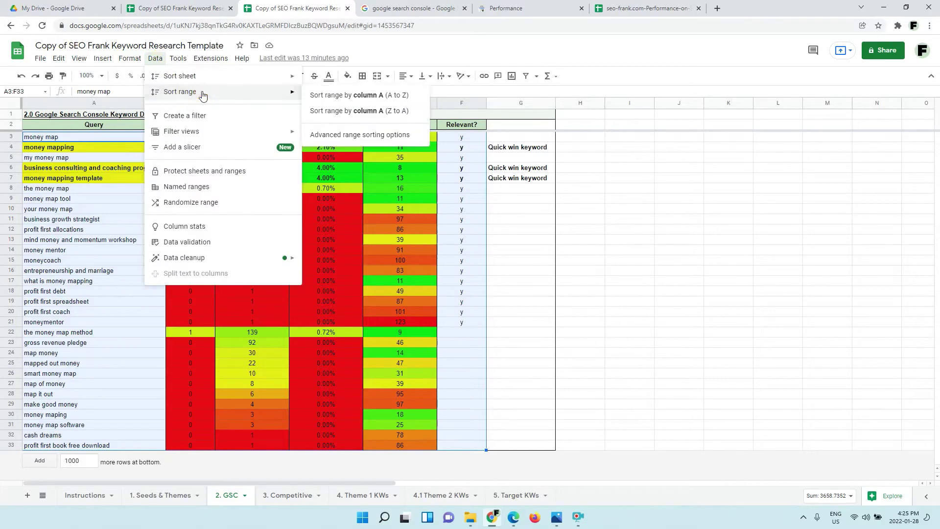
pyautogui.click(391, 139)
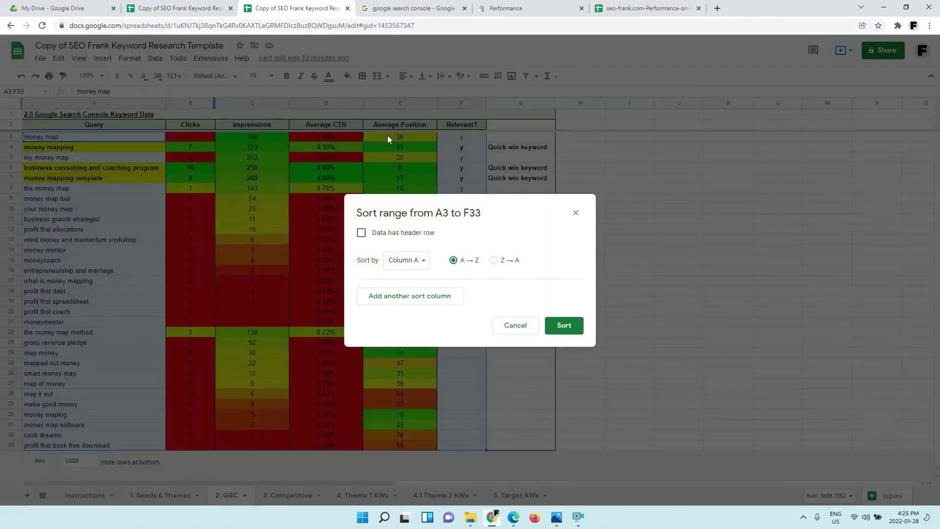
pyautogui.click(425, 259)
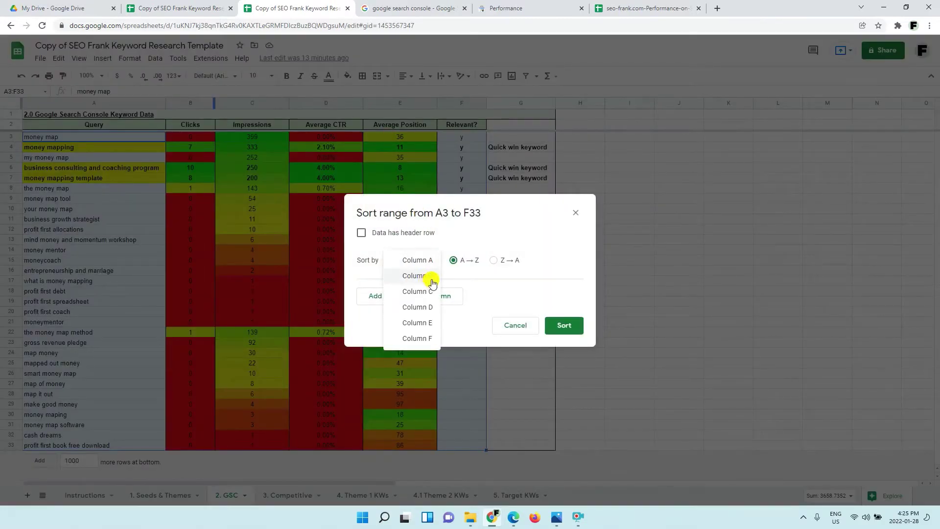
pyautogui.click(417, 292)
pyautogui.click(494, 260)
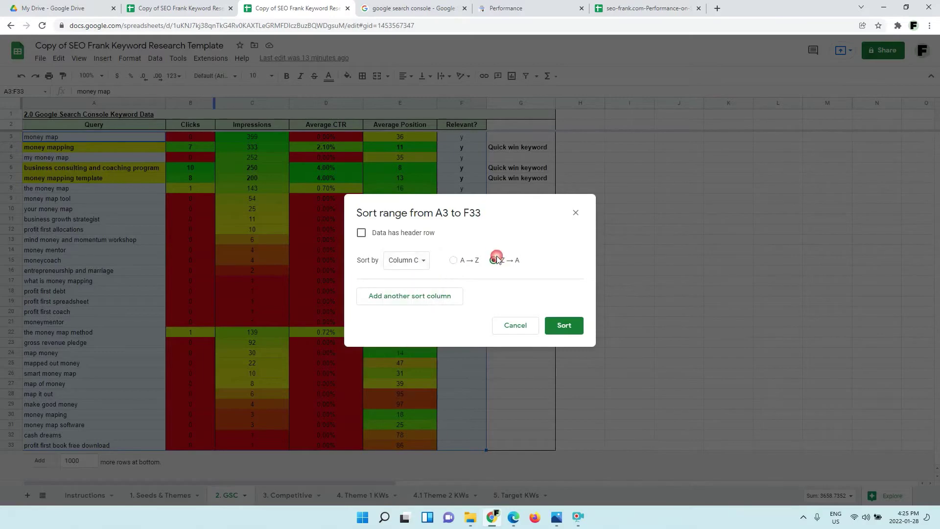
pyautogui.click(562, 325)
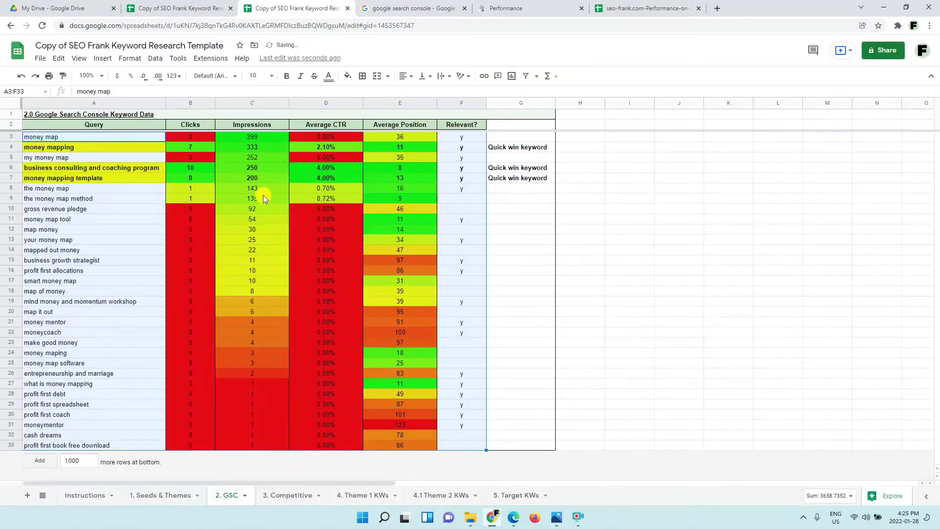
# Examine the impressions, average position and relevance marks of the sorted queries in the 2. GSC sheet
pyautogui.click(254, 167)
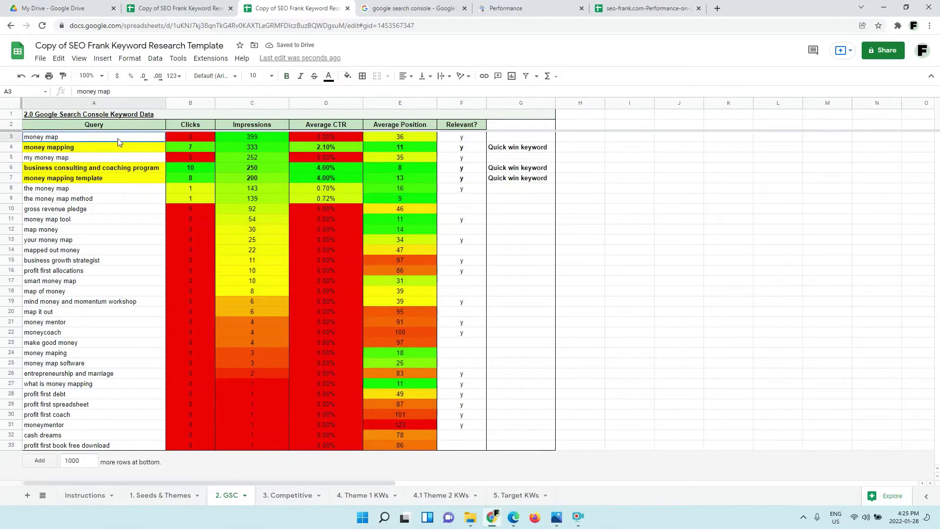
pyautogui.moveTo(118, 138); pyautogui.dragTo(470, 275)
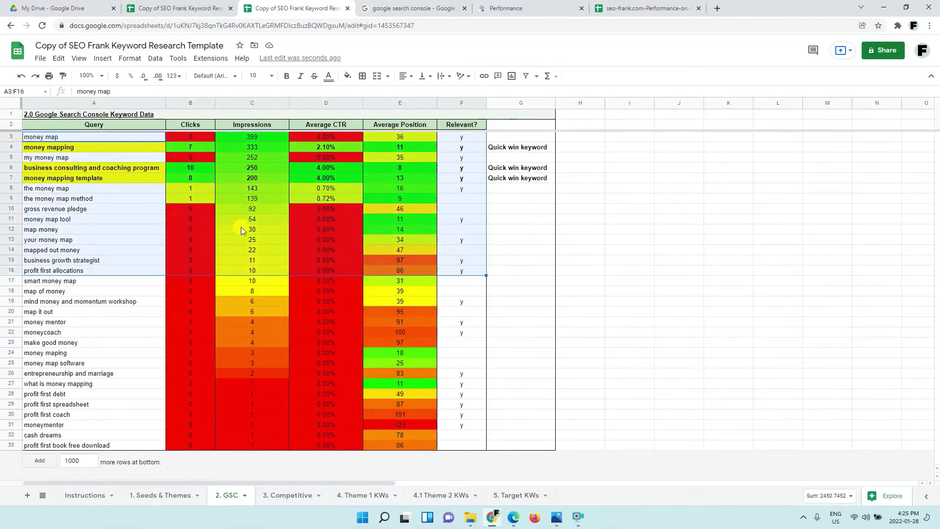
pyautogui.click(399, 200)
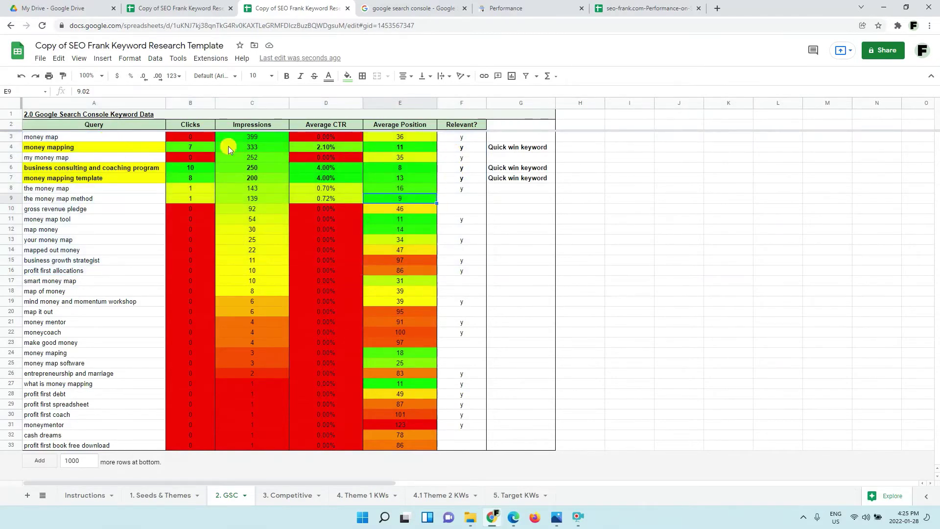
pyautogui.click(474, 139)
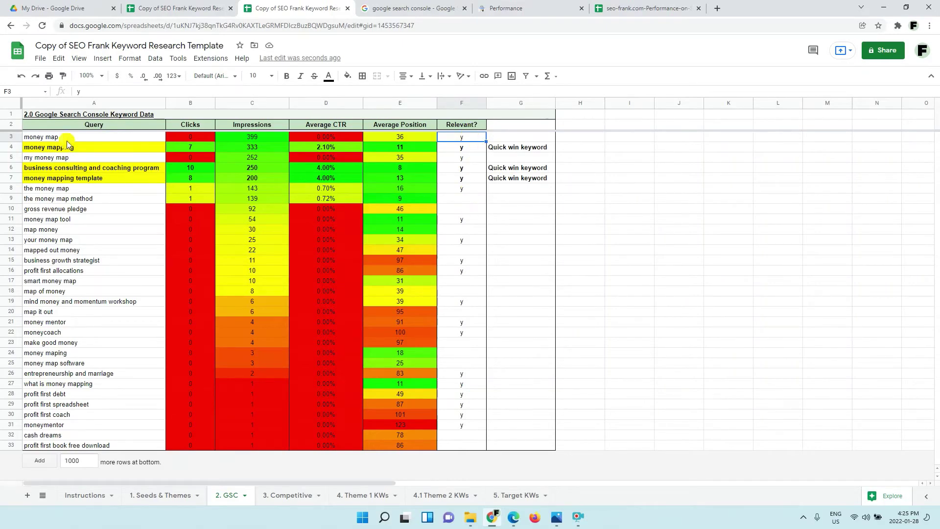
# Sort the range A3:F33 by the Relevant? column (Column F) in Z → A order
pyautogui.click(92, 139)
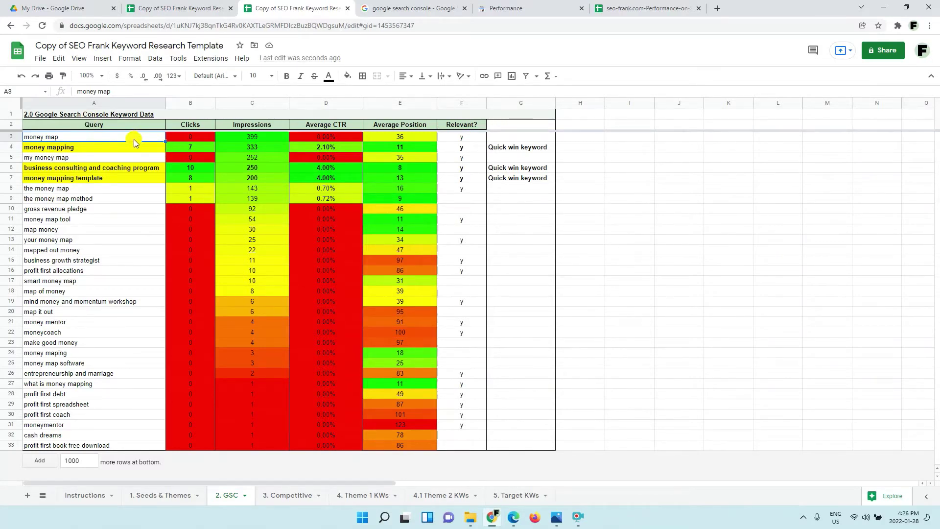
pyautogui.hotkey('shift', 'Right')
pyautogui.hotkey('shift', 'Right')
pyautogui.hotkey('shift', 'Right')
pyautogui.hotkey('shift', 'Right')
pyautogui.hotkey('shift', 'Right')
pyautogui.hotkey('ctrl', 'shift', 'Down')
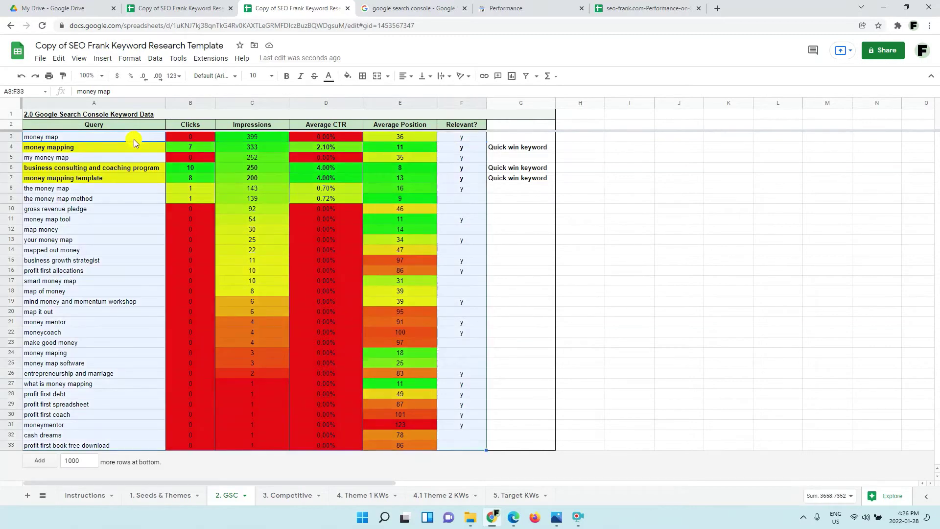
pyautogui.click(155, 57)
pyautogui.moveTo(179, 92)
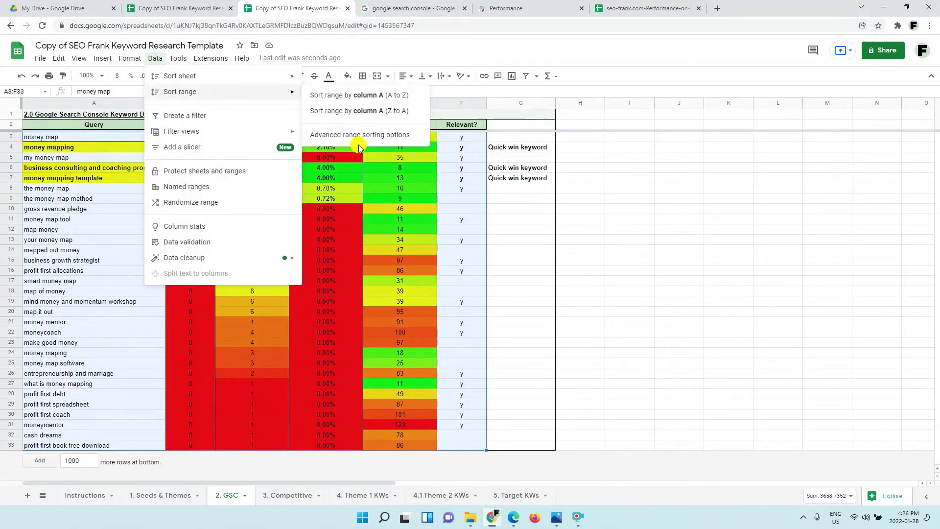
pyautogui.click(363, 135)
pyautogui.click(410, 260)
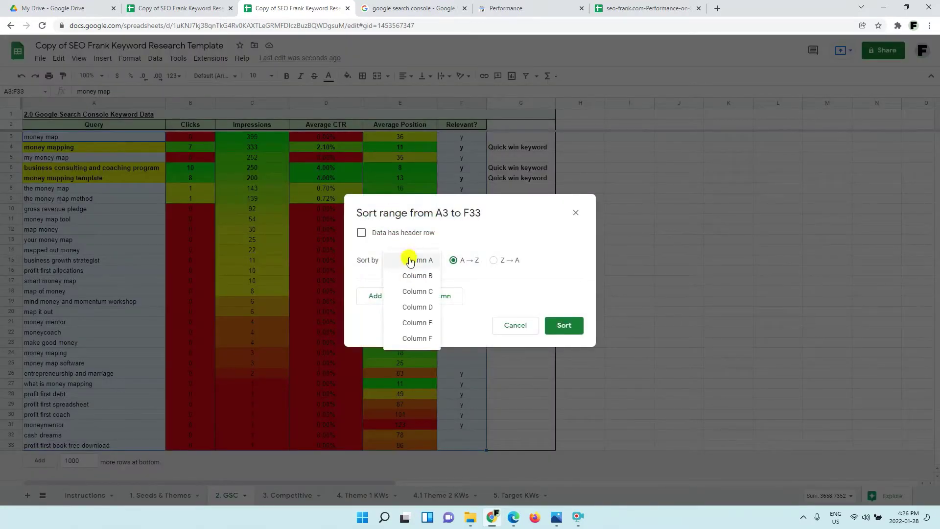
pyautogui.click(417, 338)
pyautogui.click(512, 265)
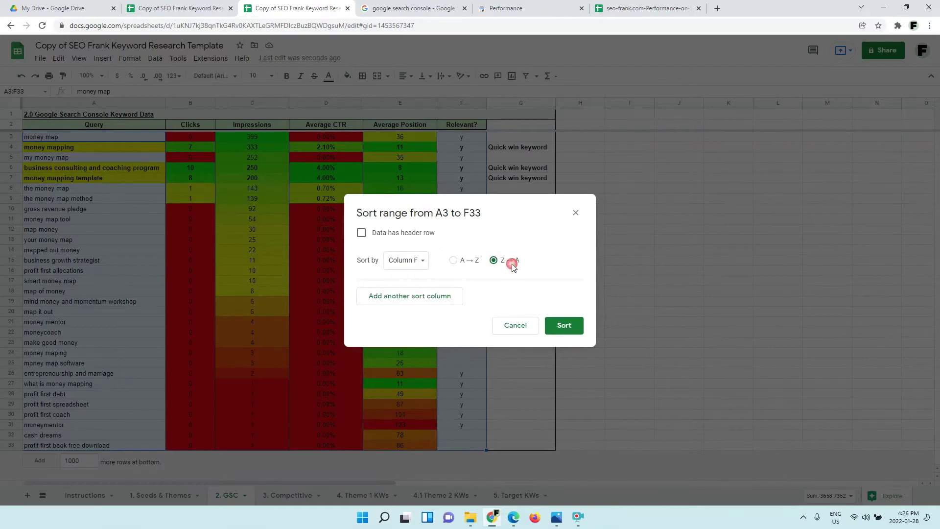
pyautogui.click(565, 325)
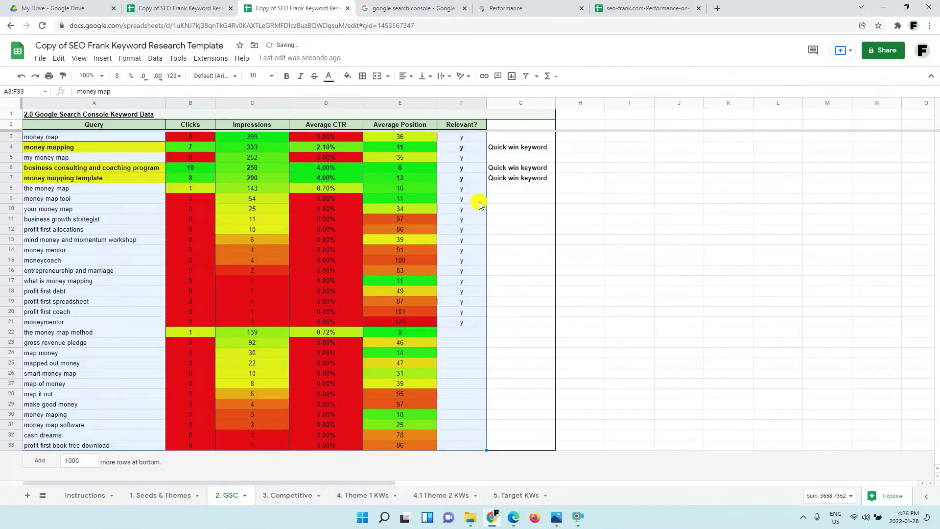
# Examine the queries marked relevant in A3:F21 and the Quick win keyword label beside "money mapping"
pyautogui.moveTo(116, 137); pyautogui.dragTo(465, 324)
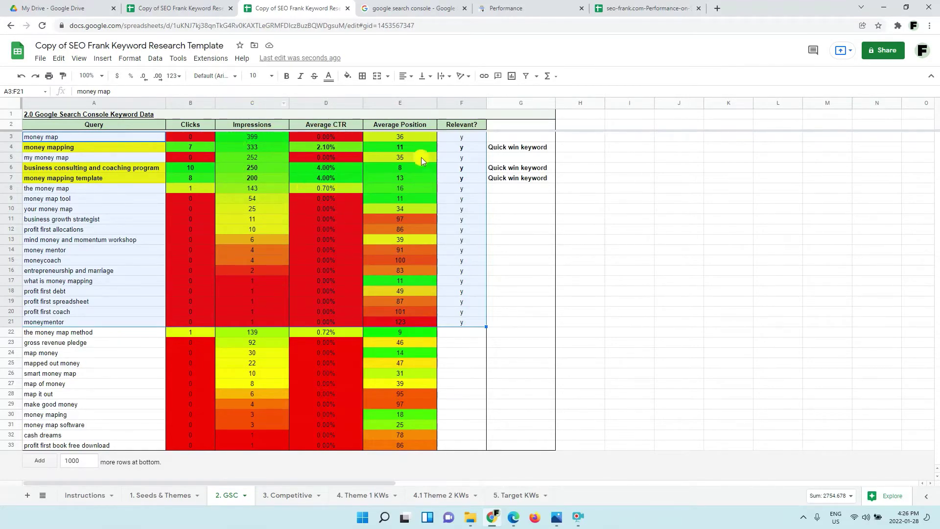
pyautogui.click(490, 148)
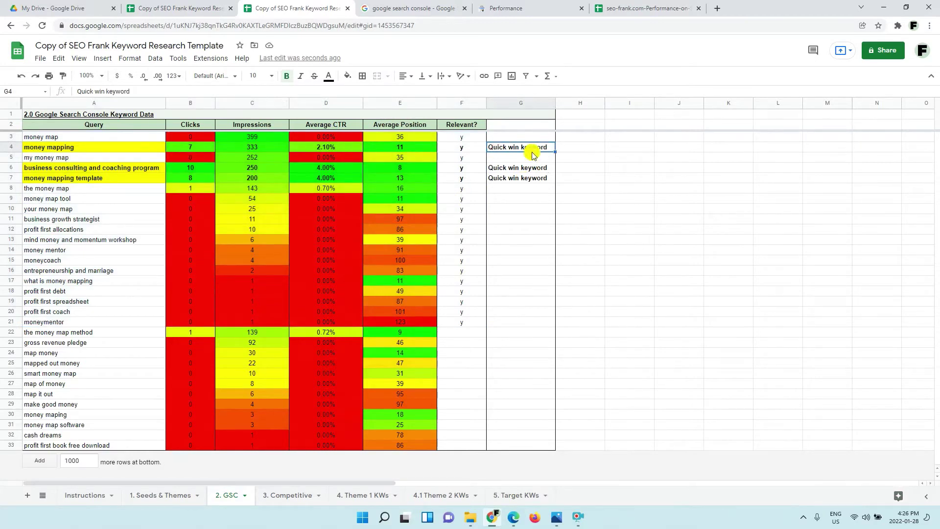
pyautogui.click(140, 150)
pyautogui.click(509, 152)
pyautogui.click(426, 147)
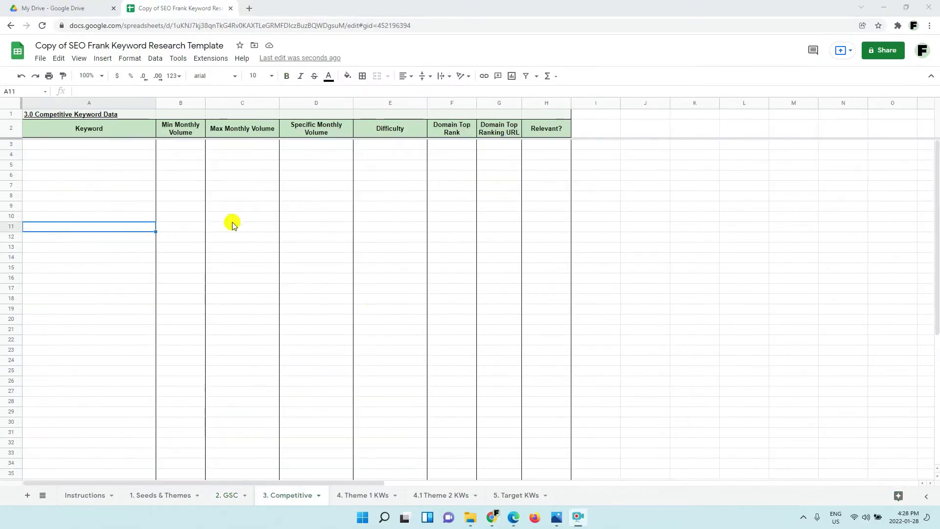
# Examine the empty keyword table in the 3. Competitive sheet, ending at cell A3
pyautogui.click(203, 207)
pyautogui.click(130, 161)
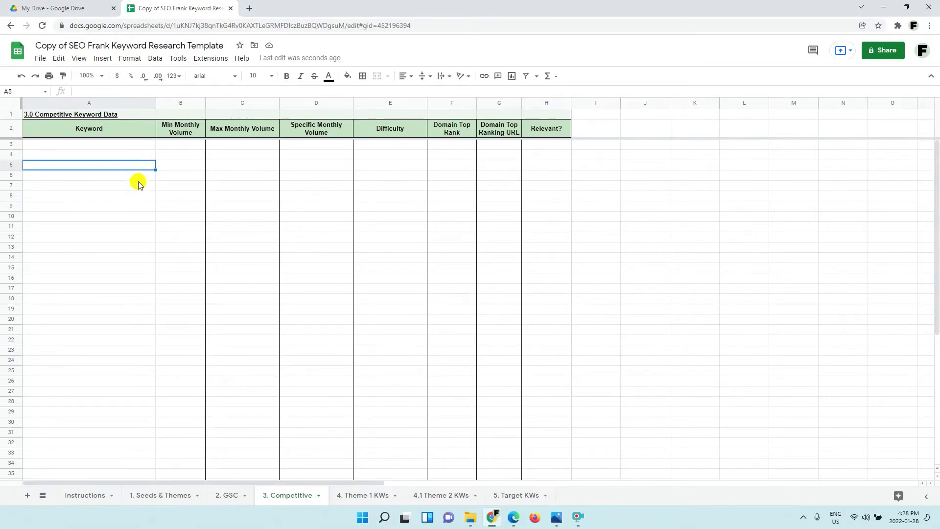
pyautogui.click(136, 145)
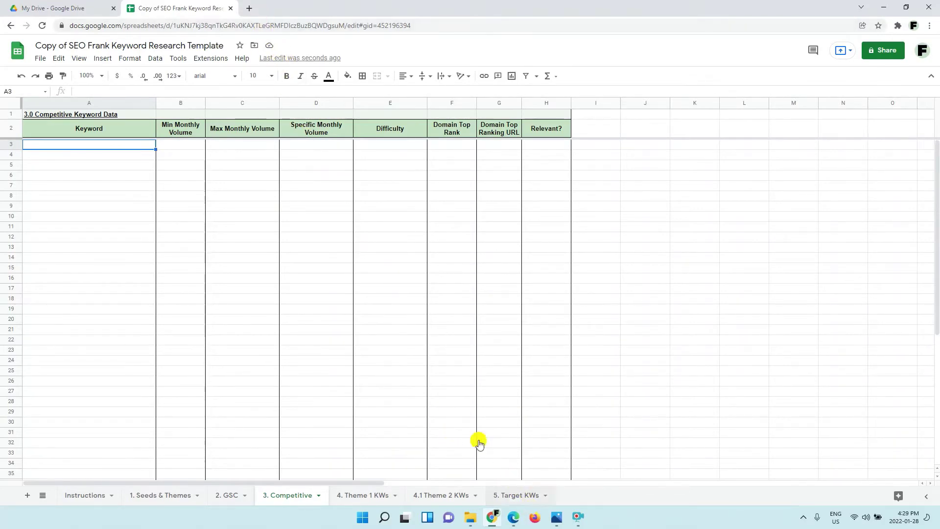
# Open moz.com in a new browser tab and go to its login page
pyautogui.click(249, 8)
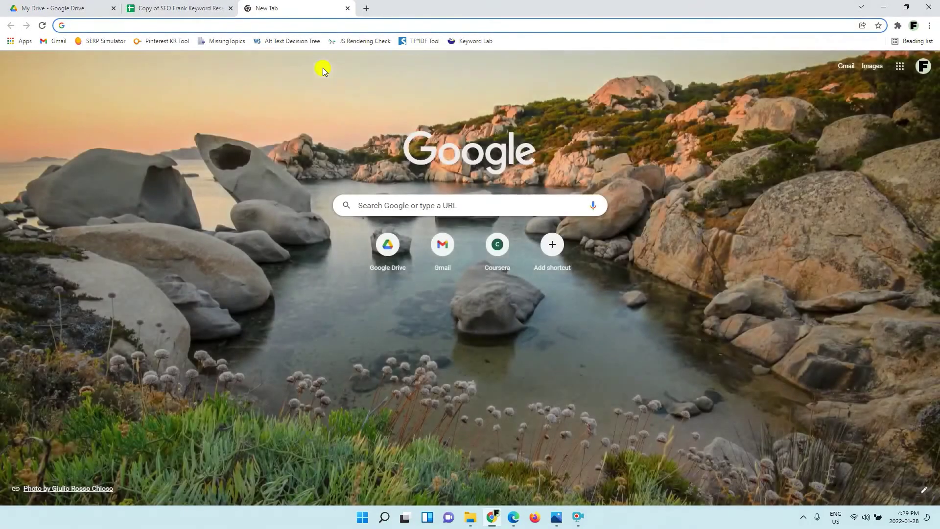
pyautogui.write('moz.c')
pyautogui.press('Return')
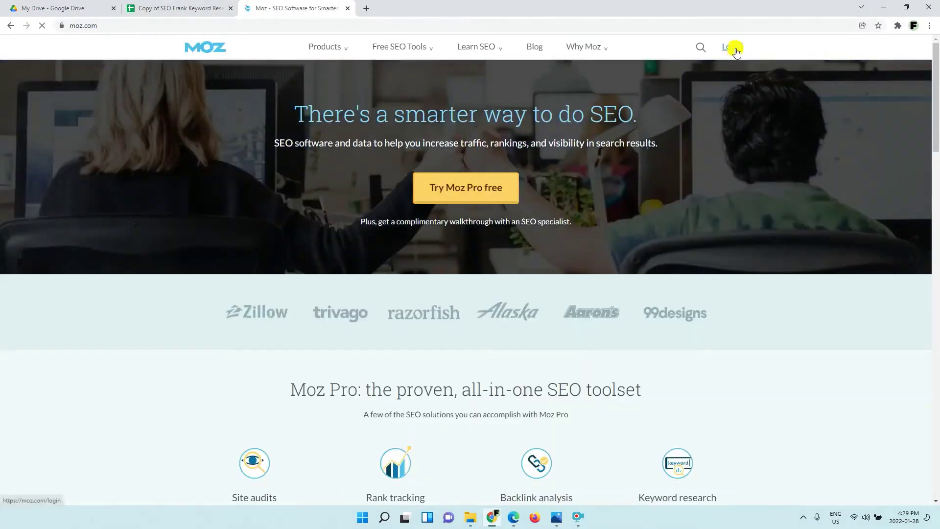
pyautogui.click(732, 48)
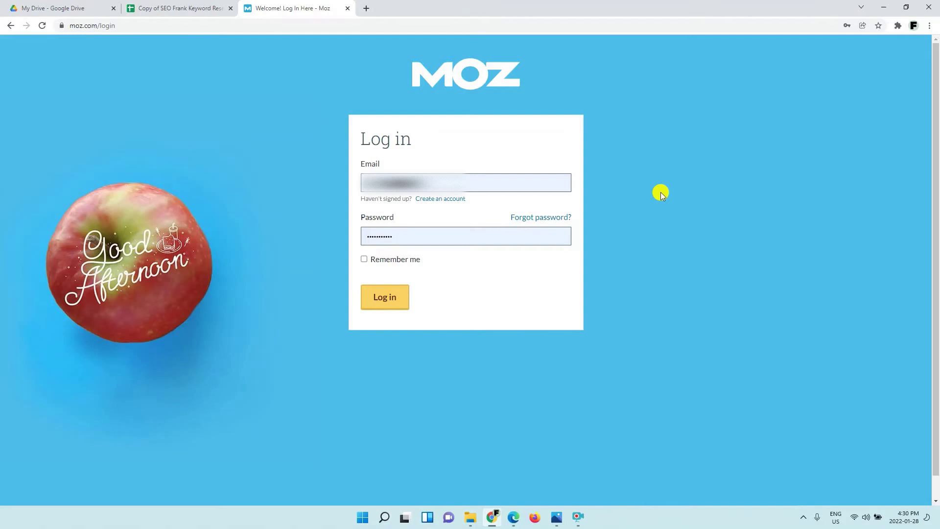
# Log in to Moz, replacing the prefilled password with the account password
pyautogui.click(385, 298)
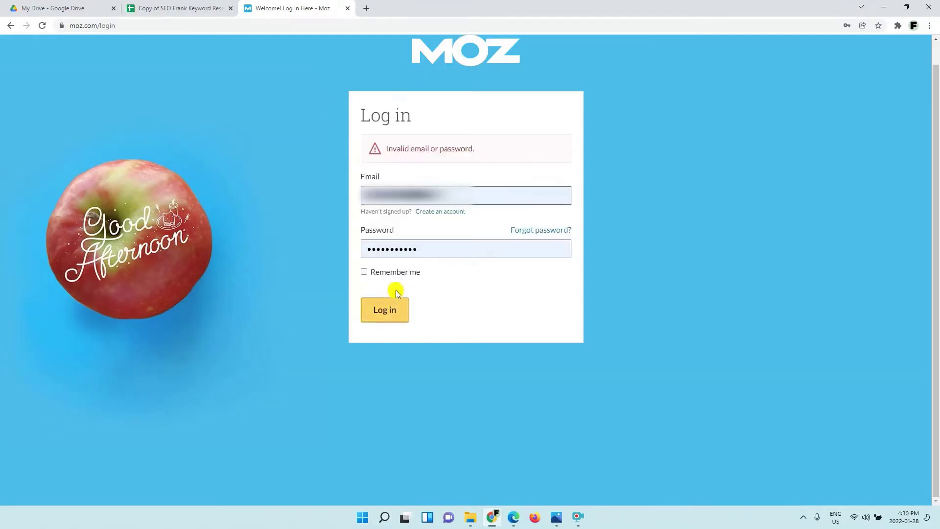
pyautogui.click(440, 248)
pyautogui.hotkey('ctrl', 'a')
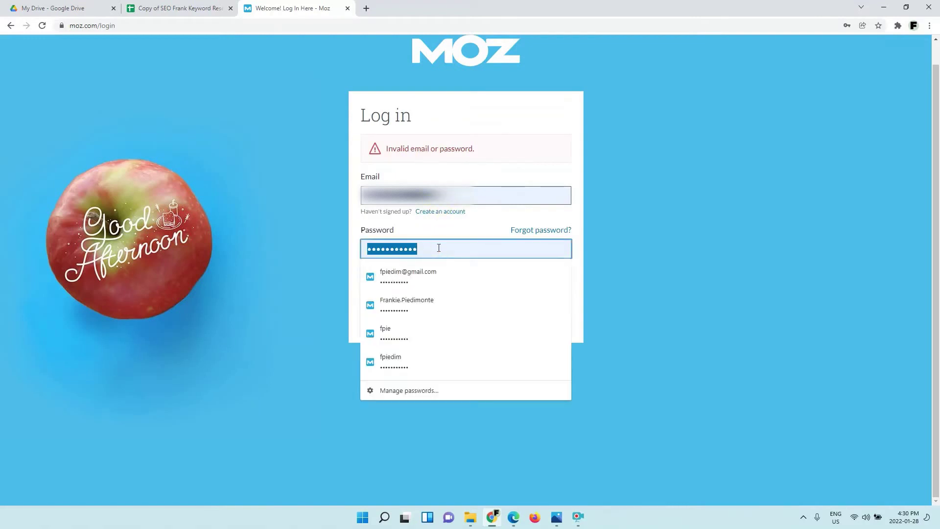
pyautogui.press('BackSpace')
pyautogui.write('••••••••••••')
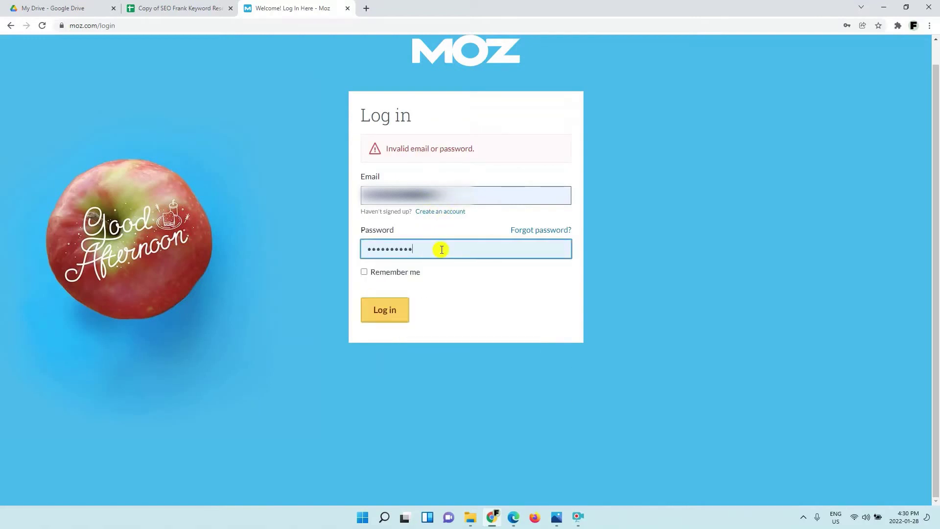
pyautogui.press('Return')
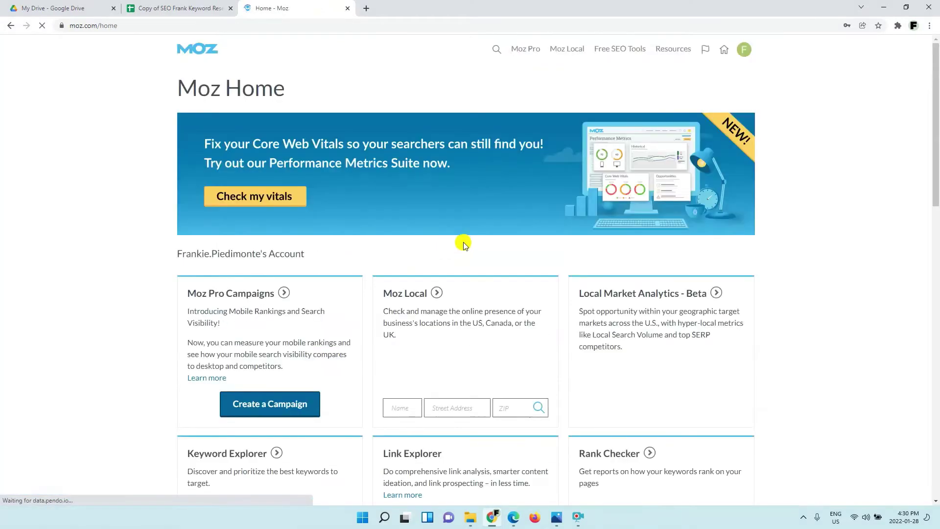
# Open Moz Pro's Keyword Explorer and go to its Ranking Keywords tool under Explore by Site
pyautogui.click(851, 162)
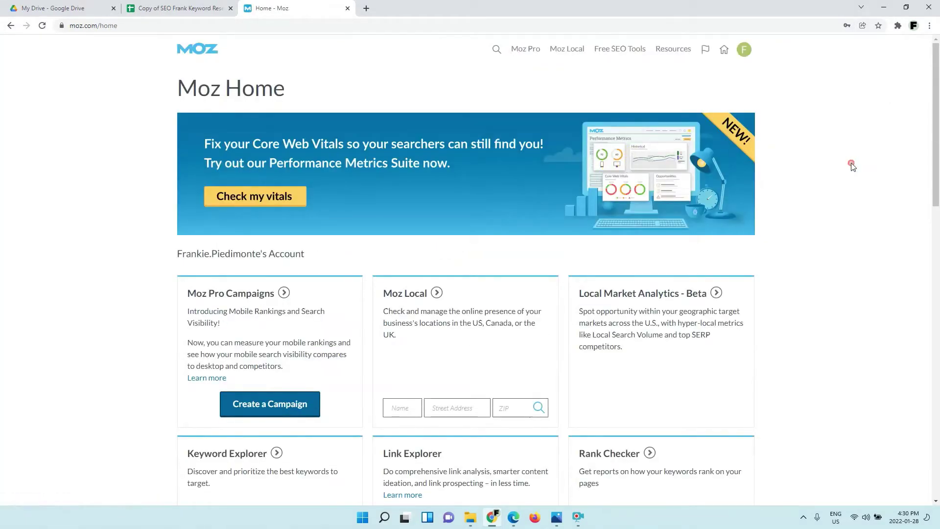
pyautogui.moveTo(533, 57)
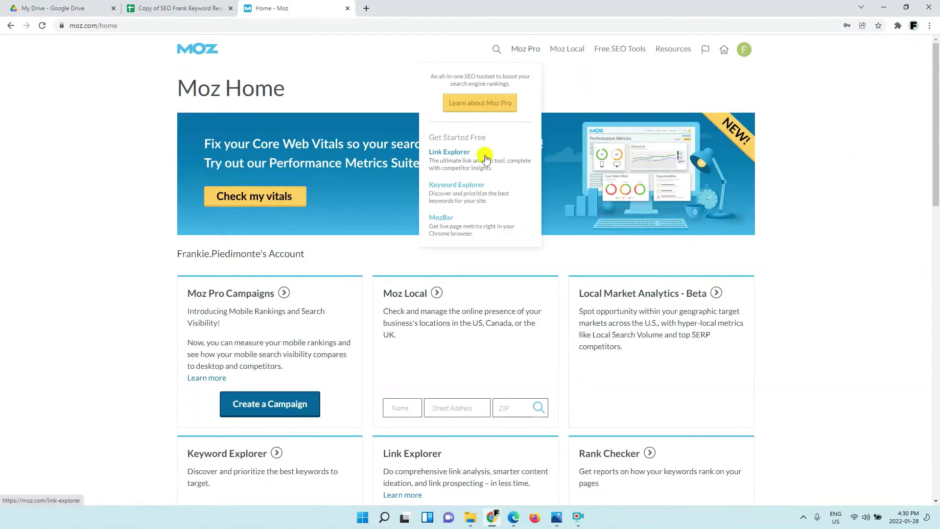
pyautogui.click(470, 189)
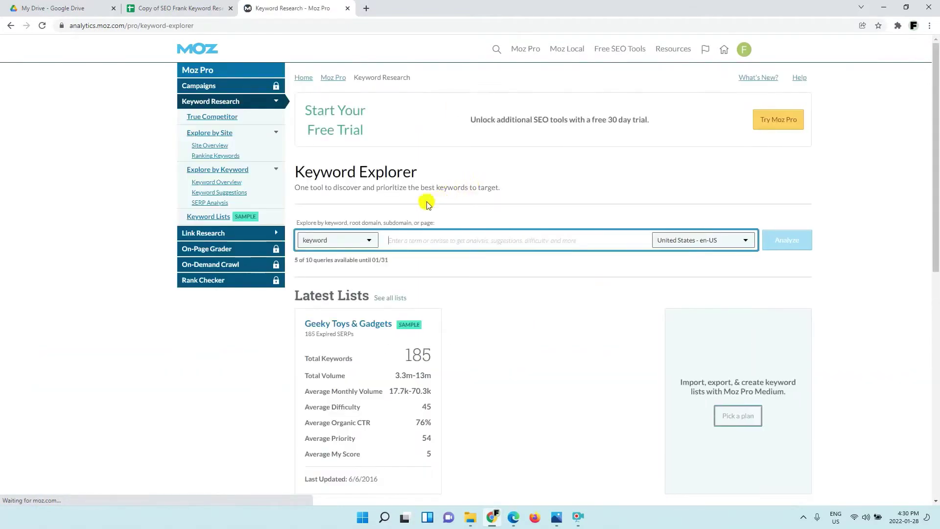
pyautogui.click(228, 156)
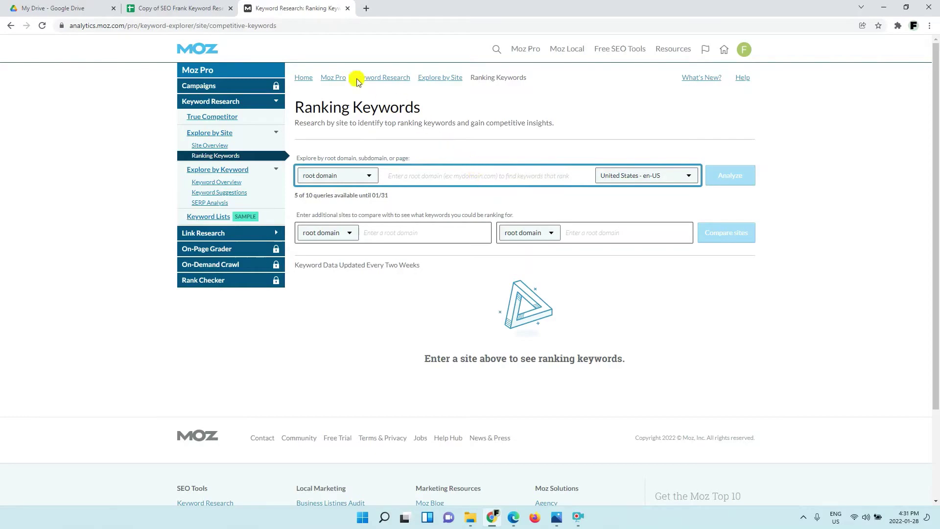
# Copy the seed keyword "online business coaching" from cell A6 of the template's 1. Seeds & Themes sheet
pyautogui.click(194, 11)
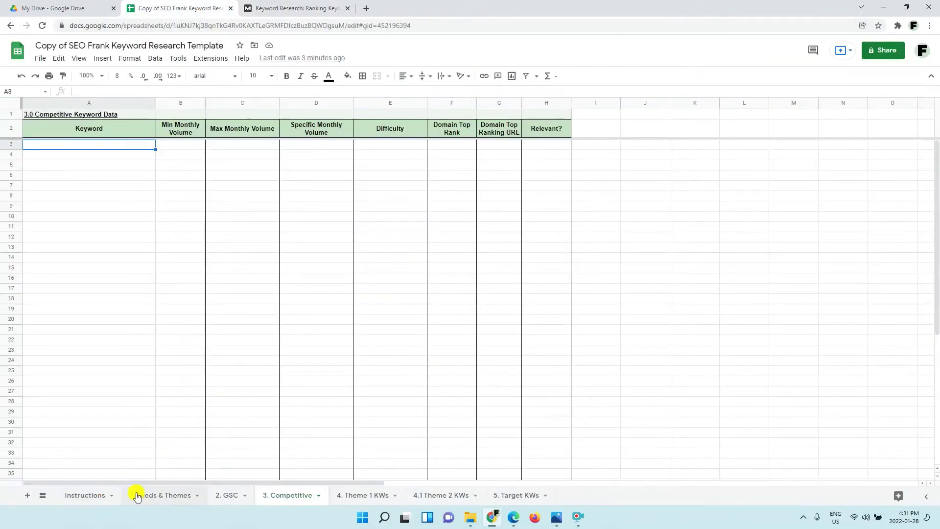
pyautogui.click(156, 495)
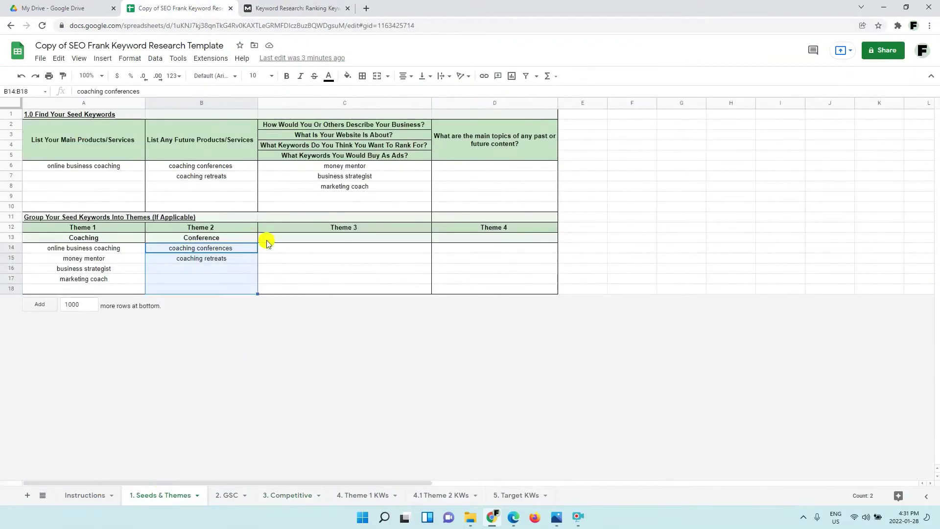
pyautogui.click(226, 259)
pyautogui.click(100, 188)
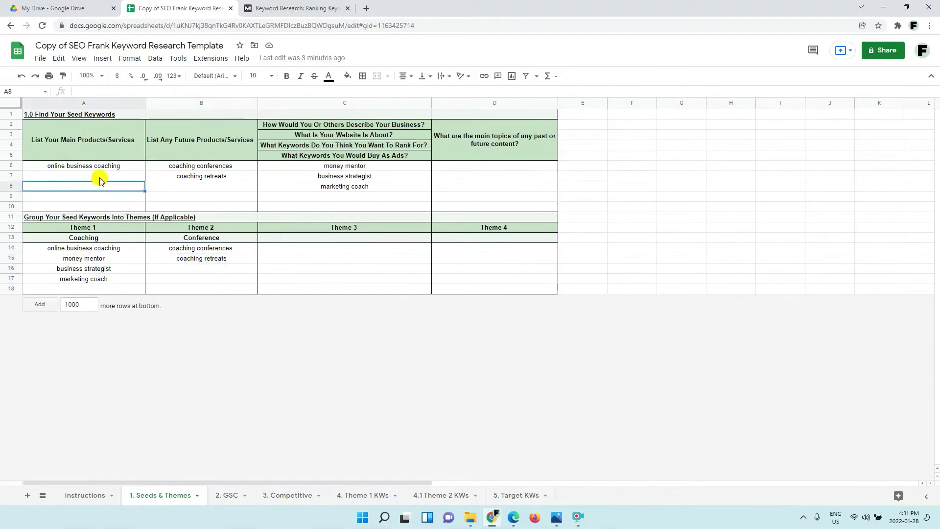
pyautogui.click(100, 167)
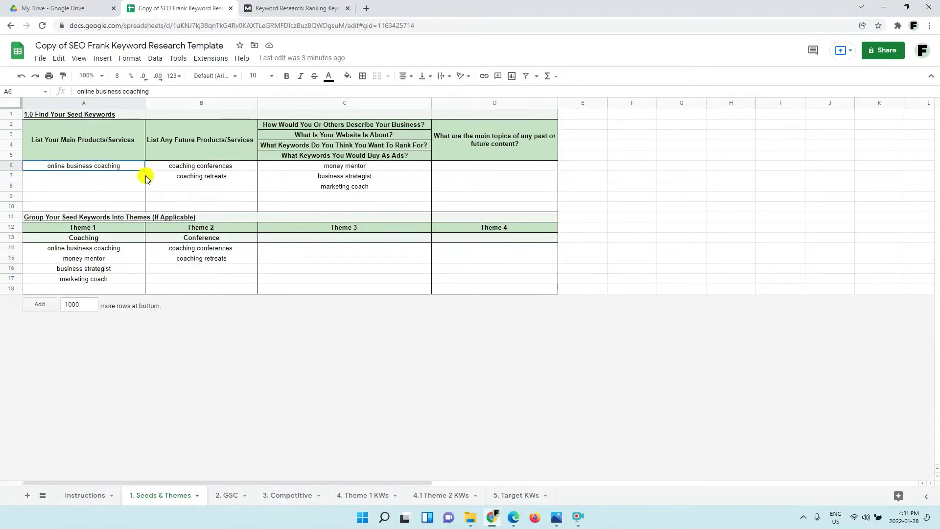
# Open google.com in a new browser tab and search for "online business coaching"
pyautogui.click(365, 8)
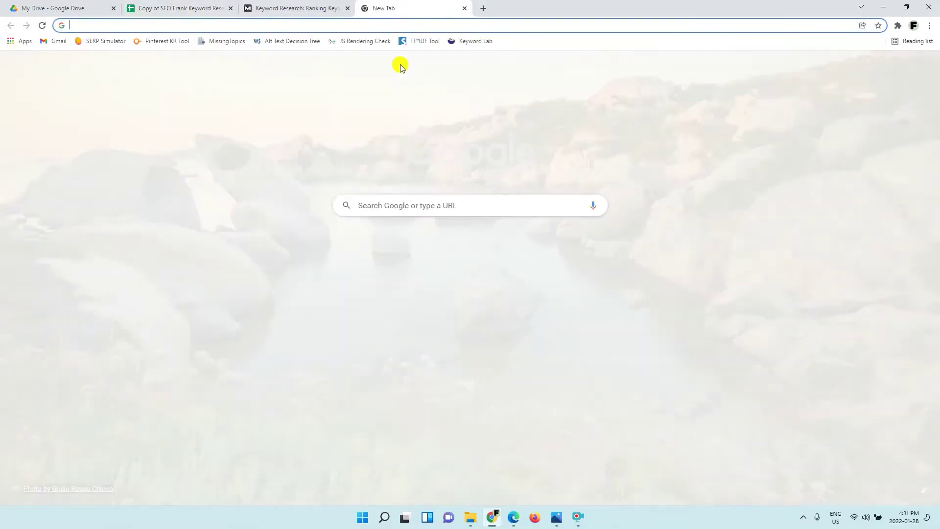
pyautogui.write('google.com')
pyautogui.press('Return')
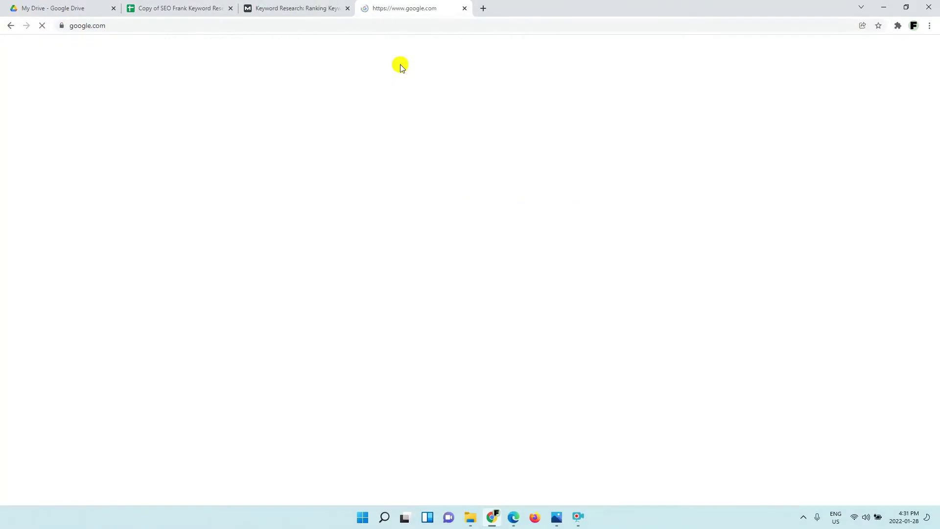
pyautogui.write('online business coaching')
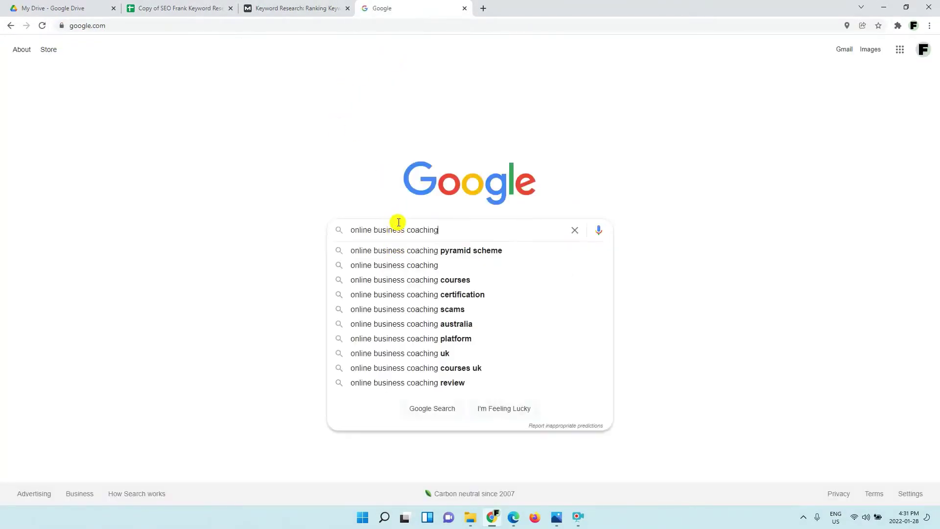
pyautogui.press('Return')
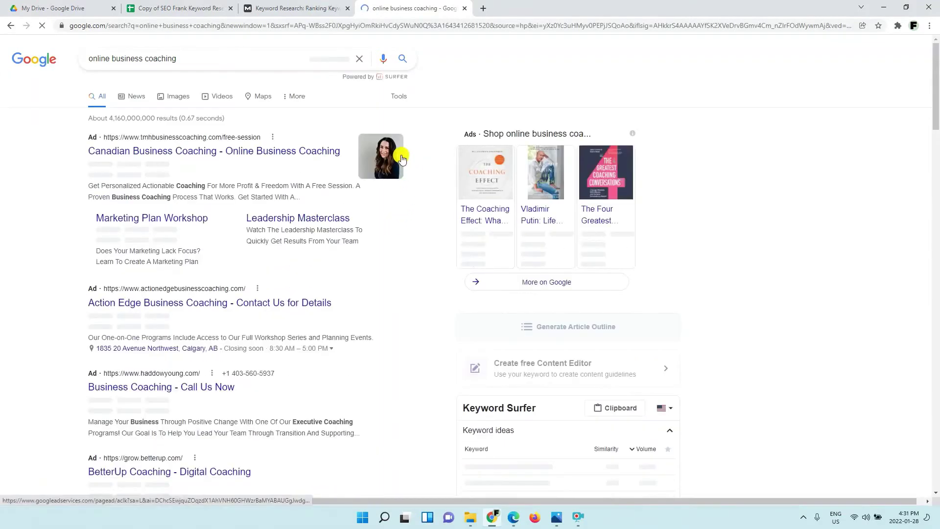
# Open the "Online Business Coaching" homepage result directly below People also ask in a new browser tab
pyautogui.scroll(-5, 402, 159)
pyautogui.scroll(-2, 404, 156)
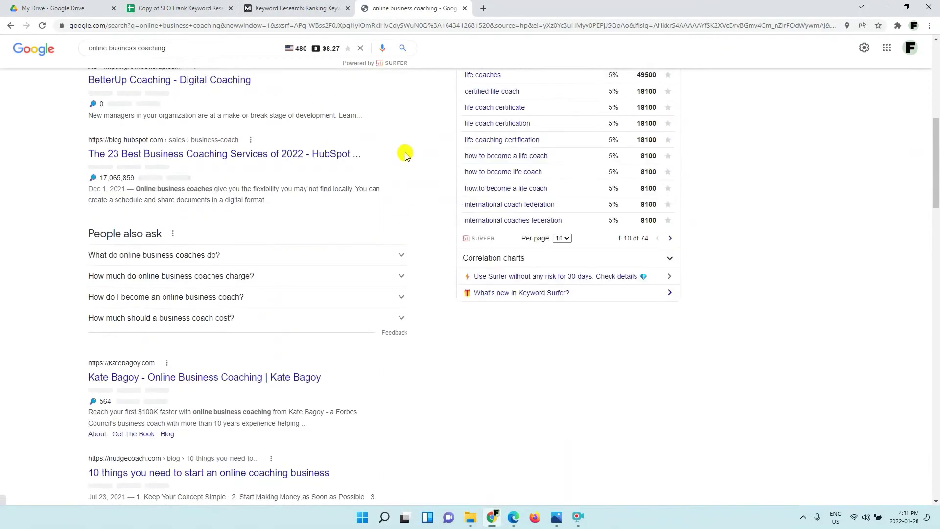
pyautogui.scroll(-1, 405, 155)
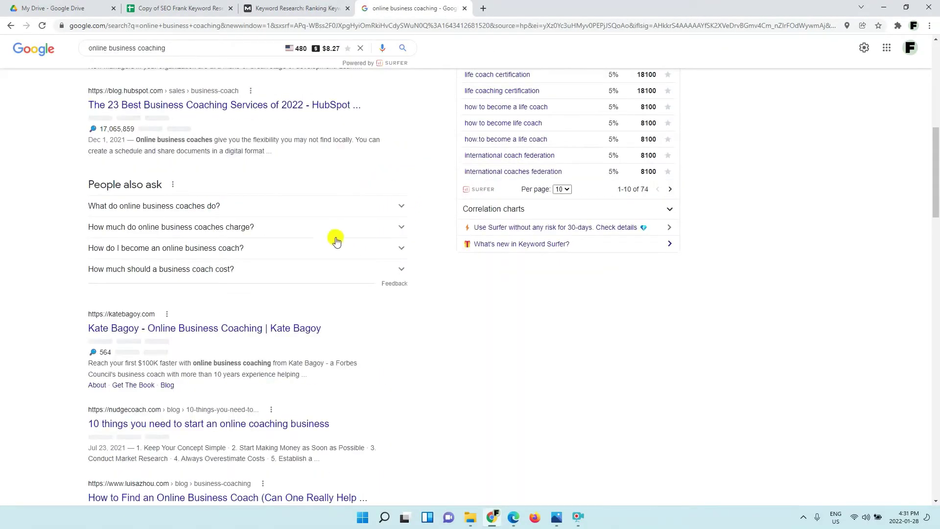
pyautogui.scroll(-1, 336, 249)
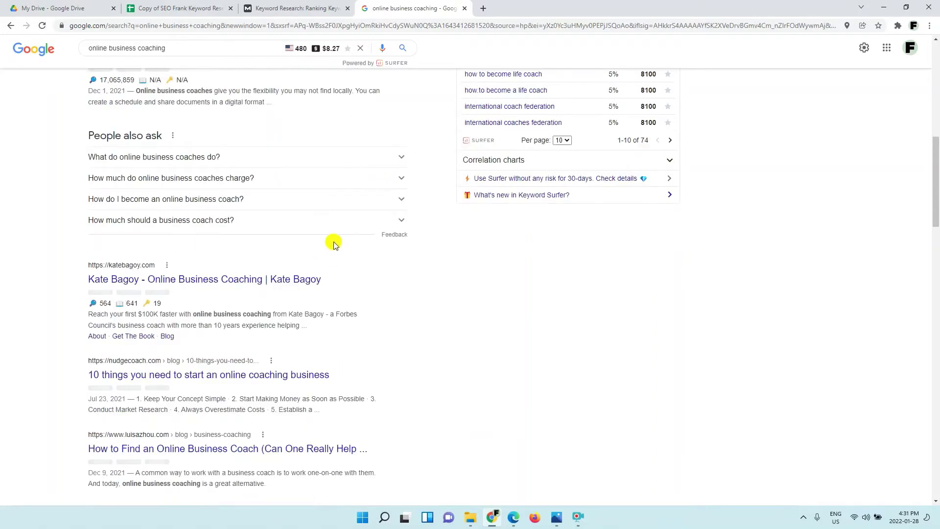
pyautogui.scroll(-1, 256, 308)
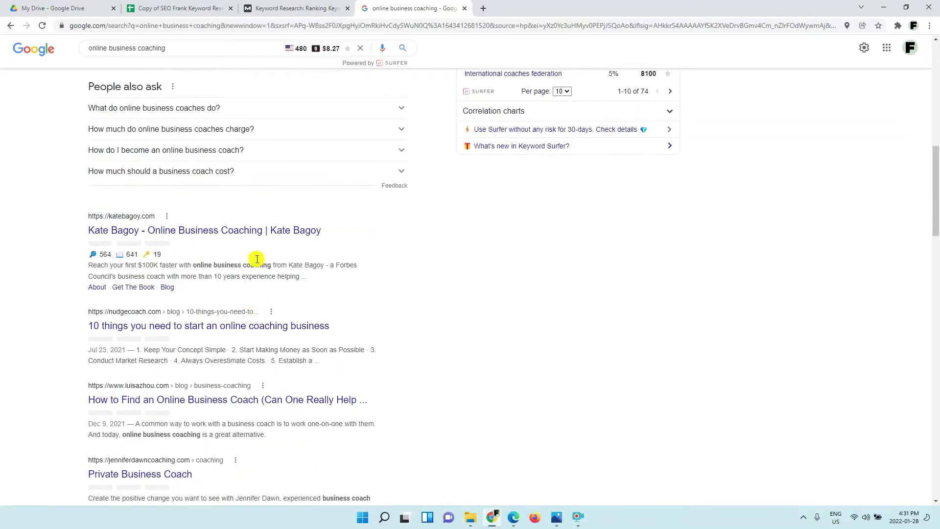
pyautogui.scroll(-1, 199, 325)
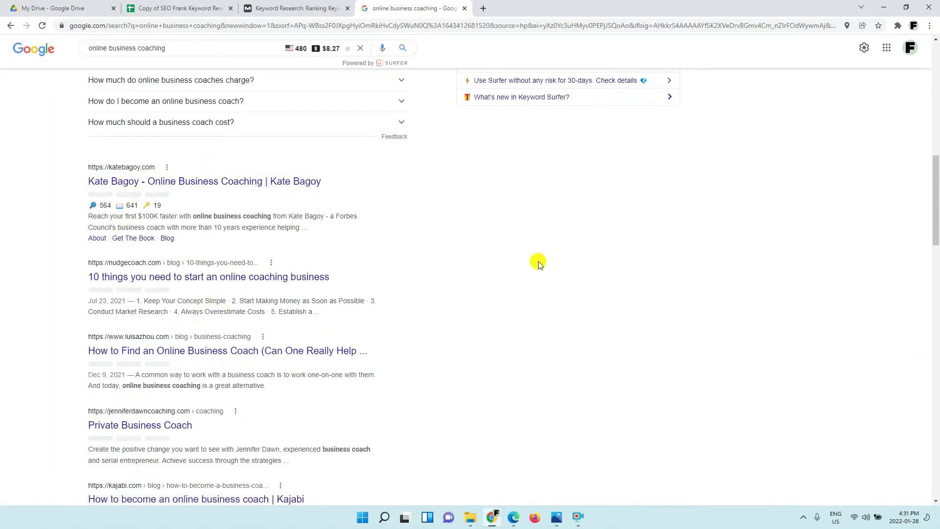
pyautogui.scroll(-1, 541, 253)
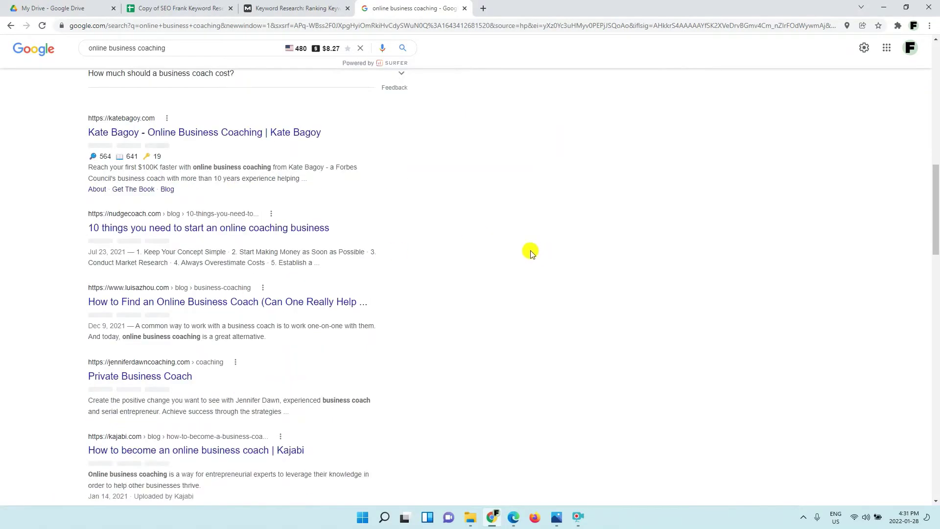
pyautogui.rightClick(290, 138)
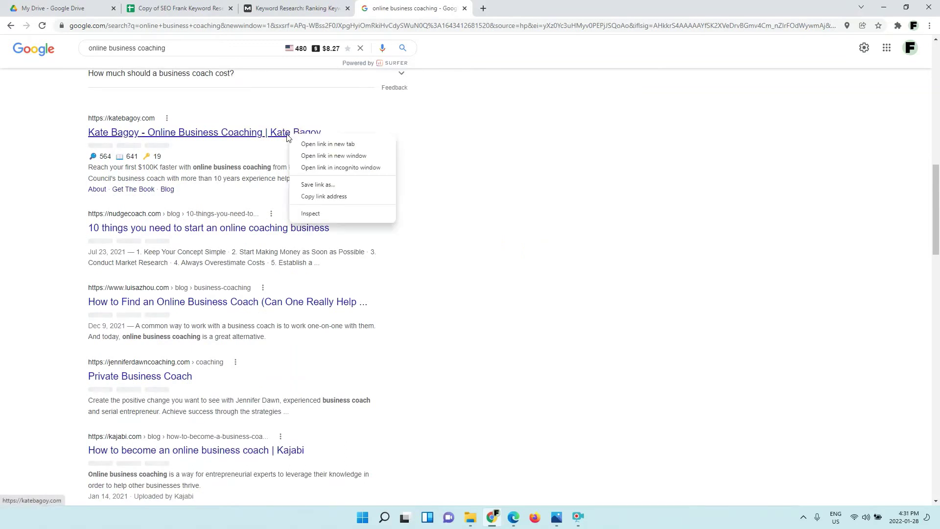
pyautogui.click(310, 142)
# Open the "Private Business Coach" search result in a new browser tab
pyautogui.scroll(-1, 322, 167)
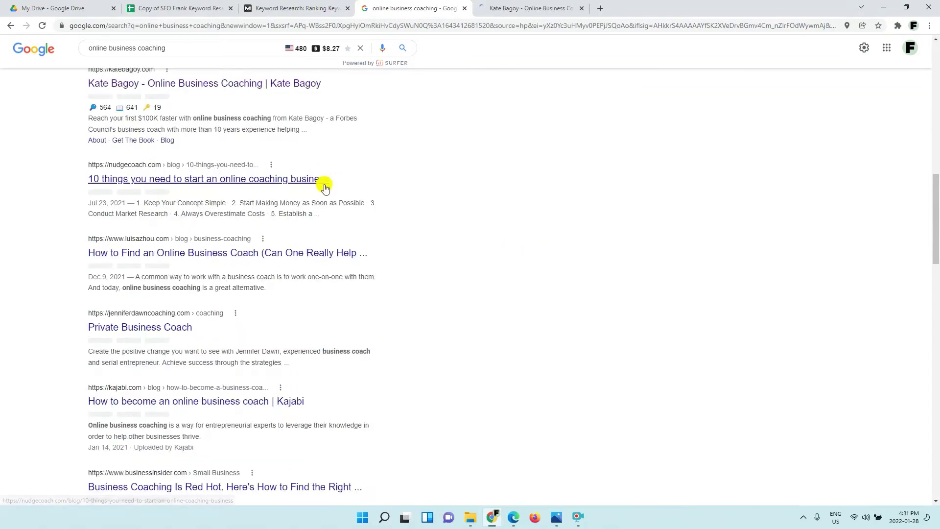
pyautogui.scroll(-2, 205, 198)
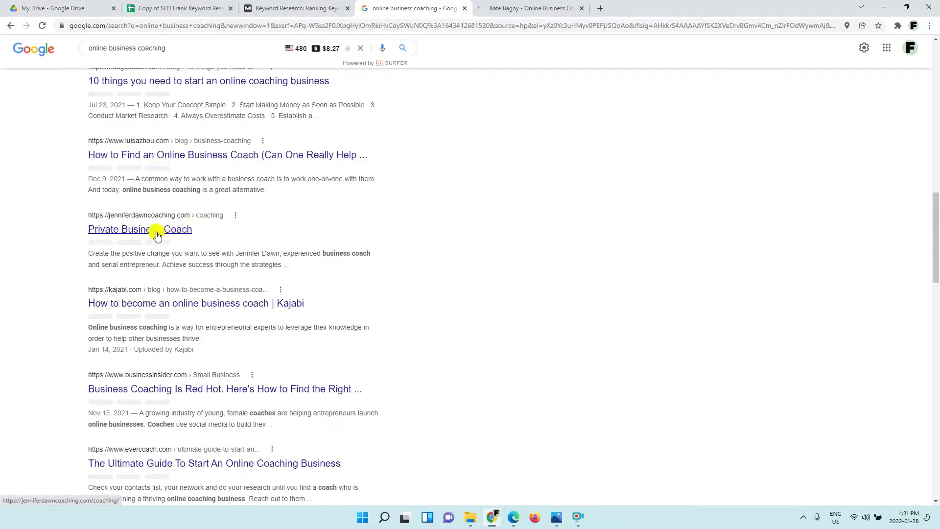
pyautogui.rightClick(160, 232)
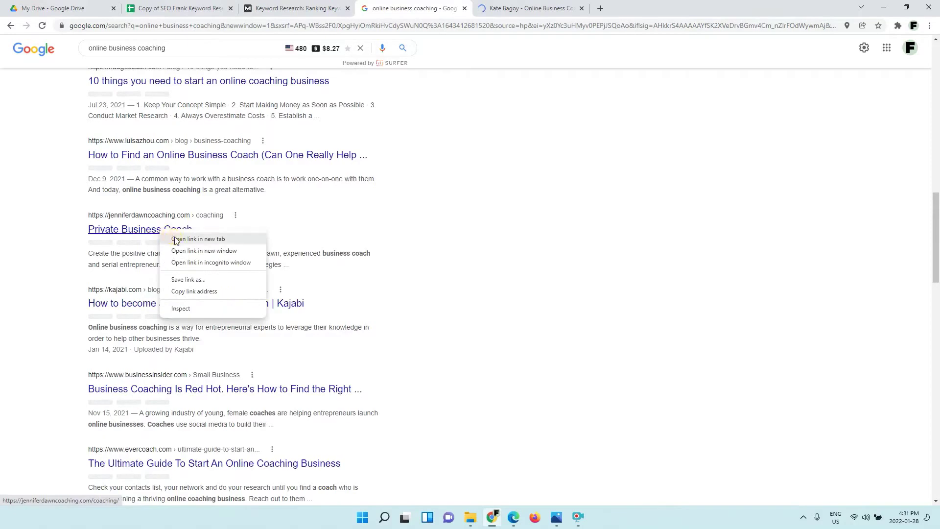
pyautogui.click(186, 237)
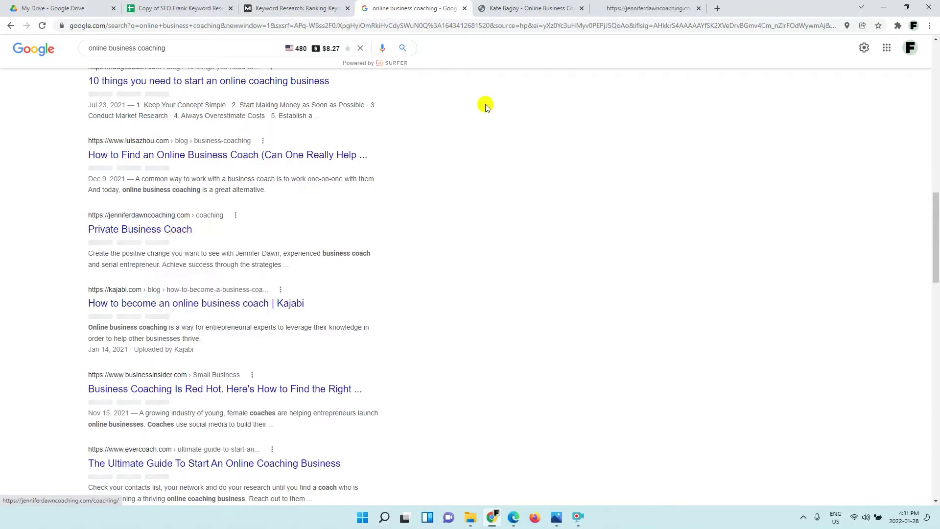
# Copy the web address of the first competitor's homepage into the site field of Moz's Ranking Keywords tool
pyautogui.click(532, 12)
pyautogui.click(219, 26)
pyautogui.hotkey('ctrl', 'c')
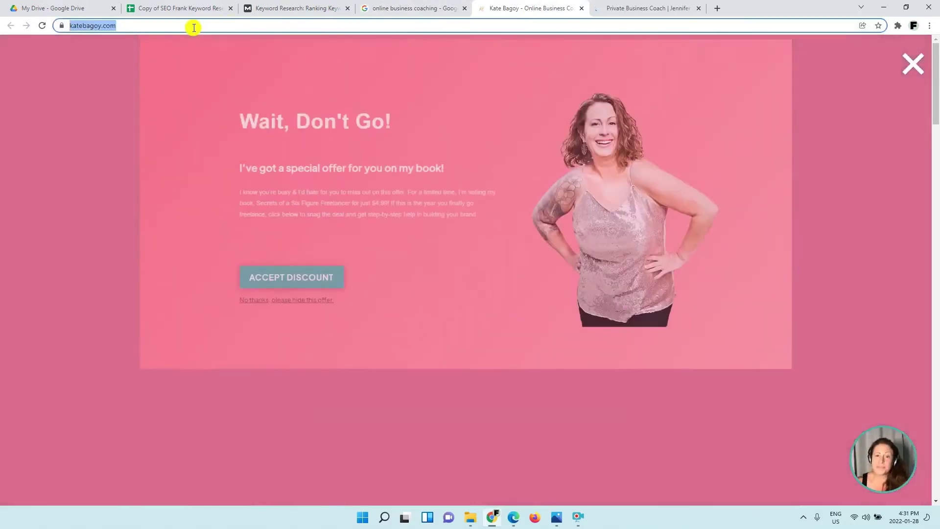
pyautogui.click(301, 7)
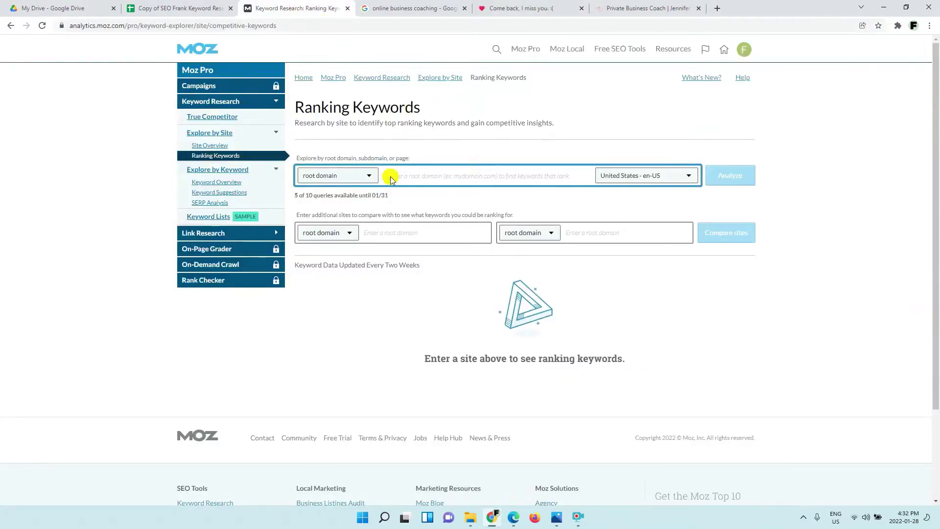
pyautogui.hotkey('ctrl', 'v')
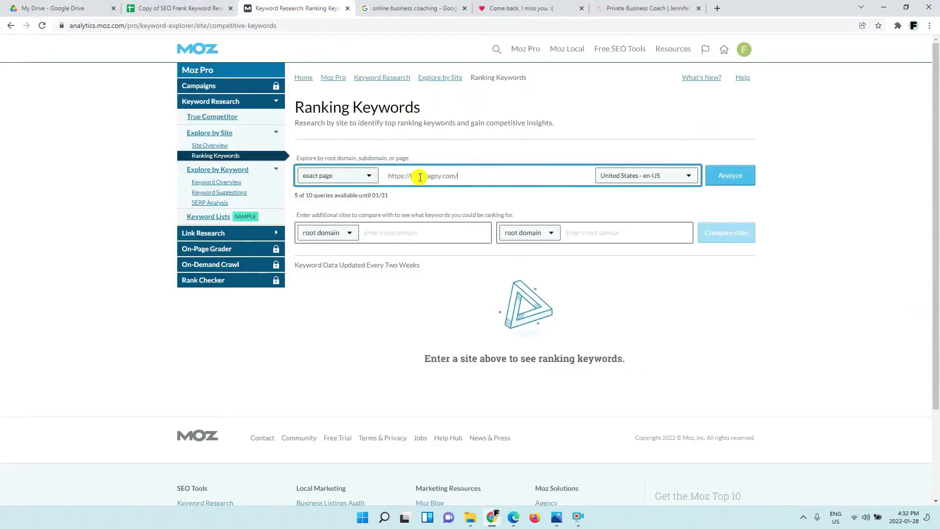
# Analyze the competitor's site with the scope set to root domain and the market to United States - en-US
pyautogui.click(370, 176)
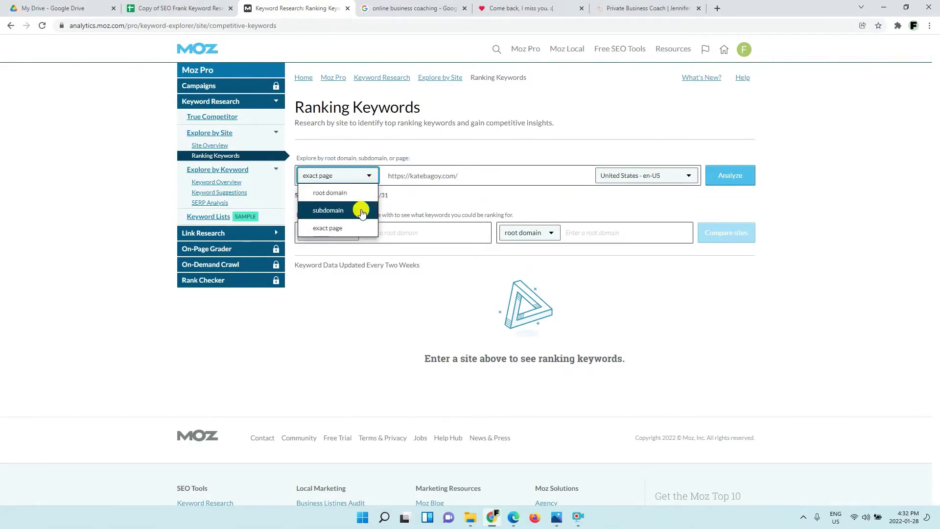
pyautogui.click(362, 196)
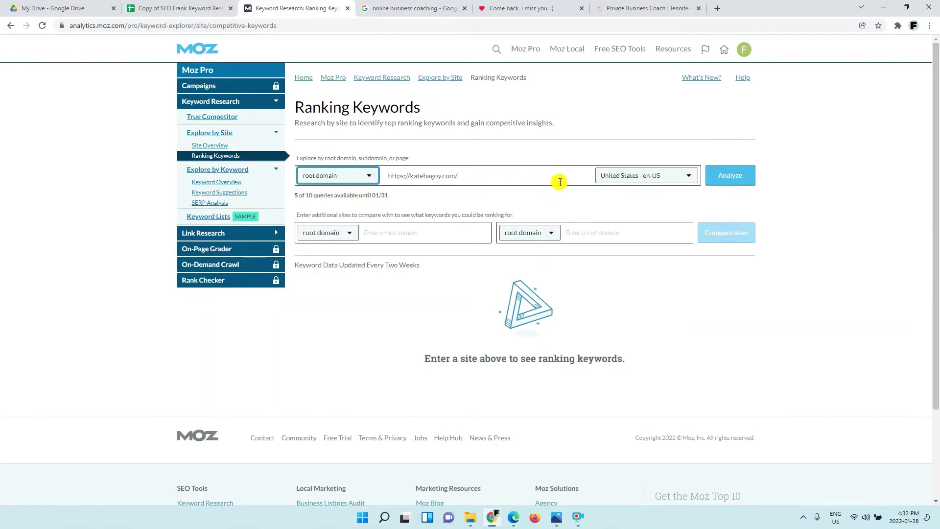
pyautogui.click(690, 176)
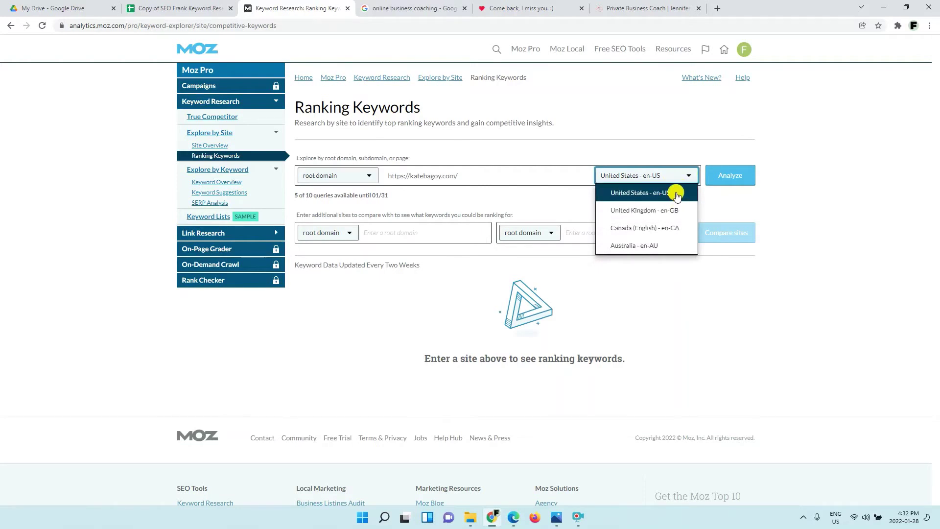
pyautogui.click(677, 194)
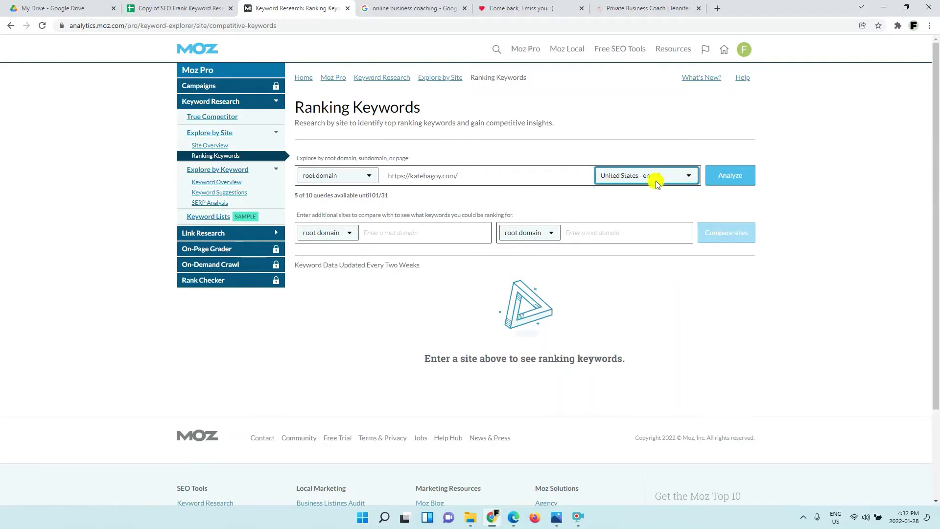
pyautogui.click(721, 177)
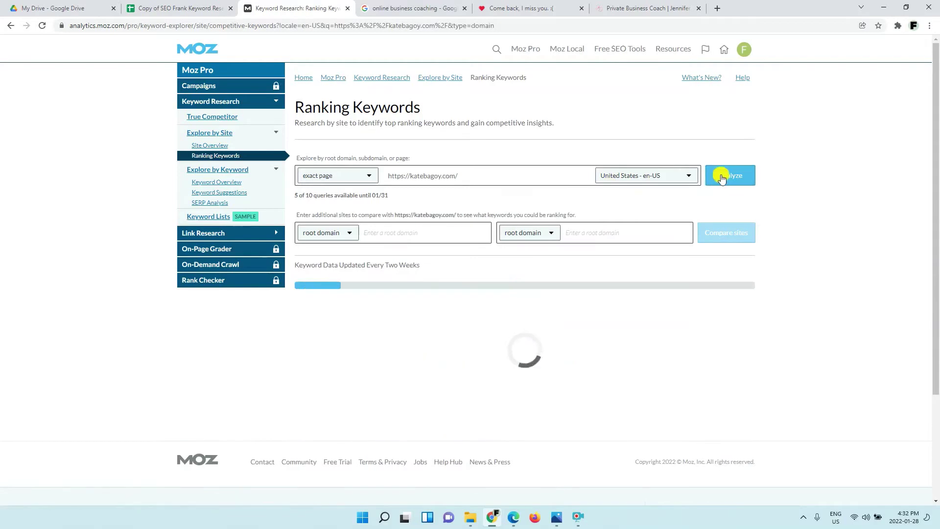
# Sort the competitor's ranking keywords by monthly volume in descending order
pyautogui.scroll(-3, 516, 266)
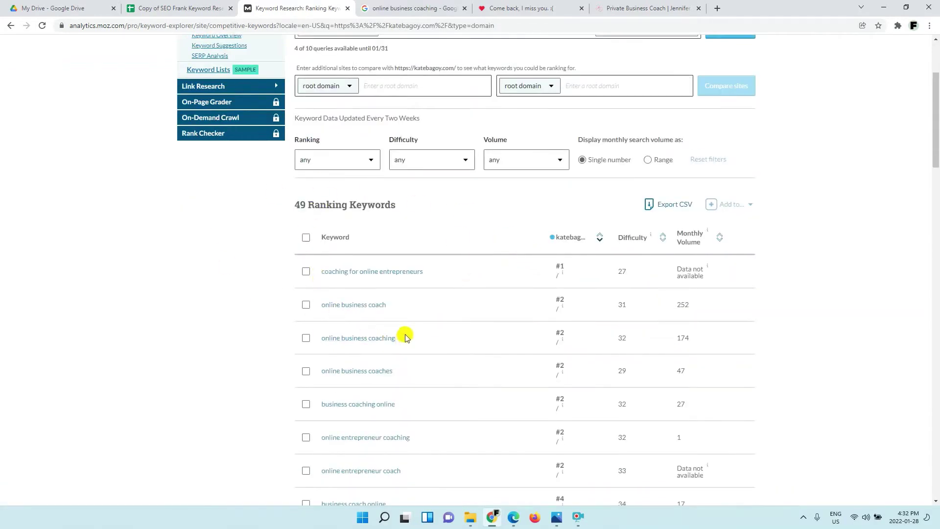
pyautogui.click(720, 237)
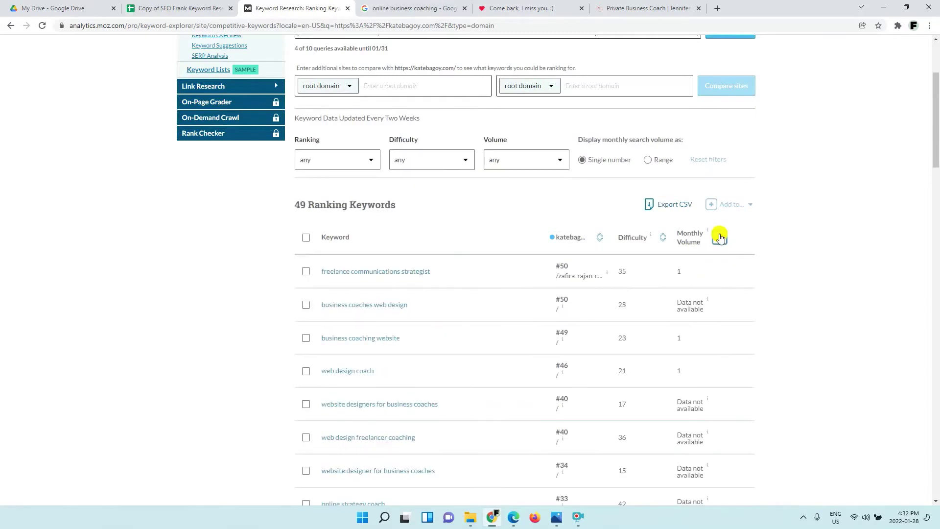
pyautogui.click(719, 237)
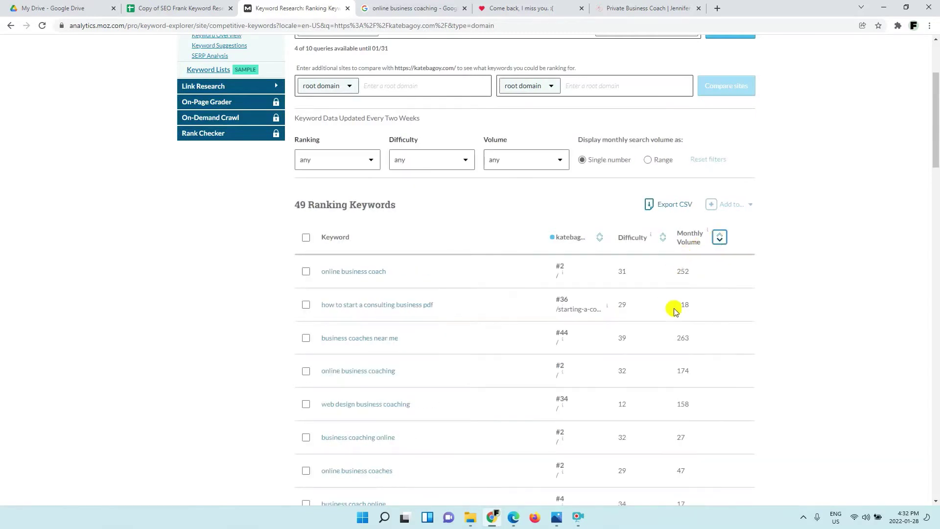
# Export the competitor's ranking keywords as a CSV file
pyautogui.click(684, 206)
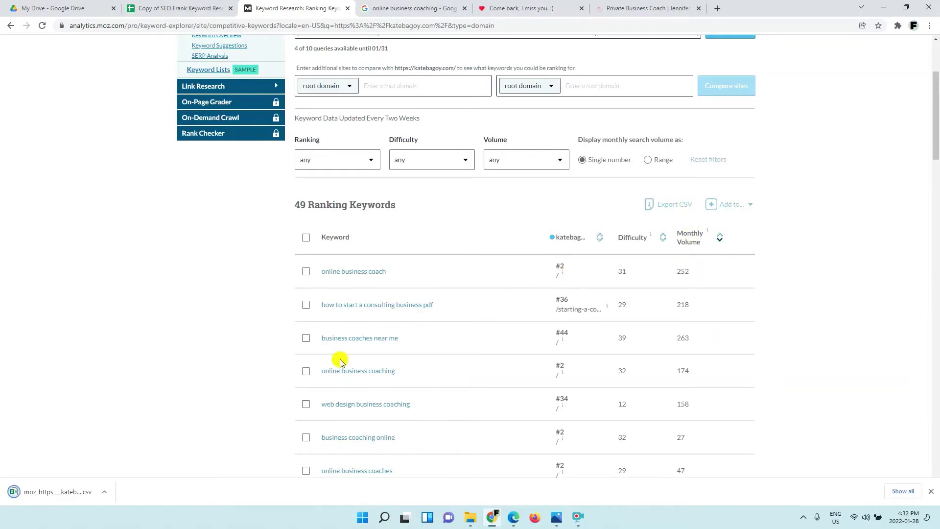
pyautogui.click(103, 492)
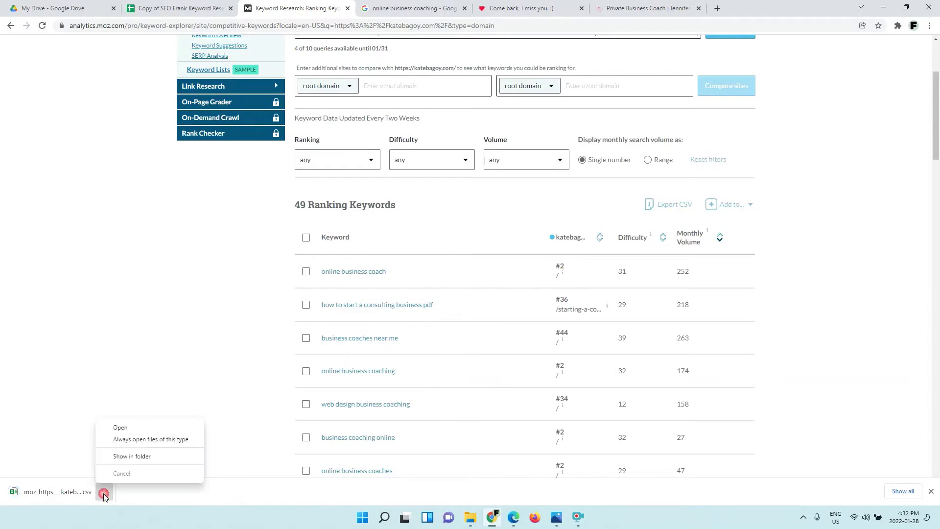
pyautogui.click(128, 361)
# From the template's 3. Competitive sheet, upload the exported Moz keyword CSV and open it as a Google Sheets spreadsheet
pyautogui.click(184, 5)
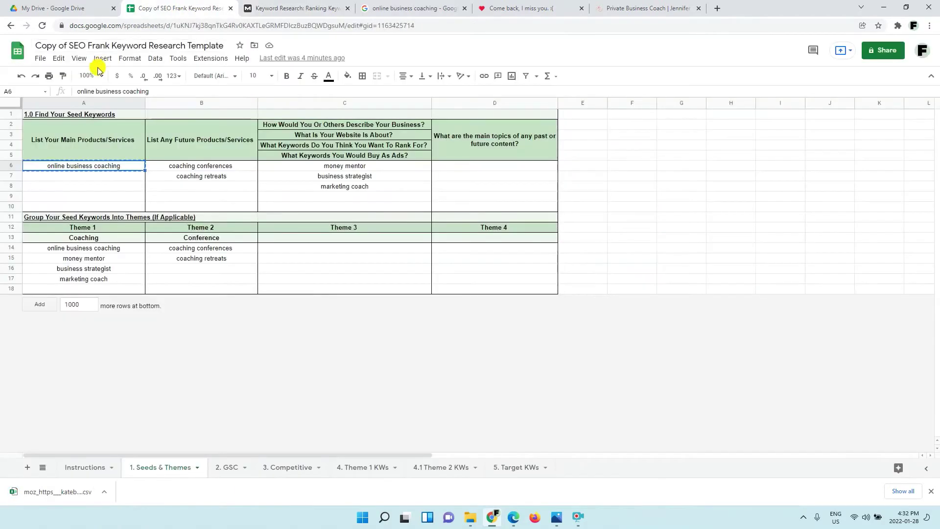
pyautogui.click(303, 470)
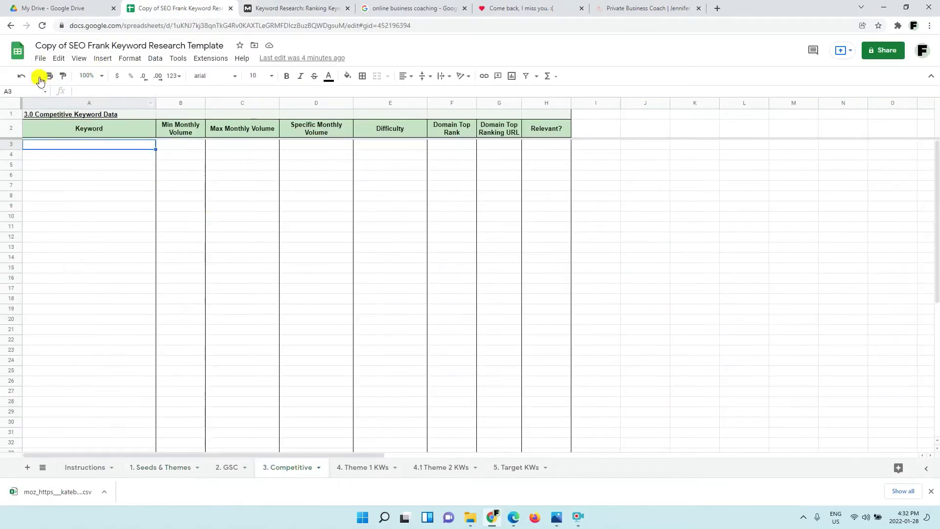
pyautogui.click(40, 59)
pyautogui.click(63, 97)
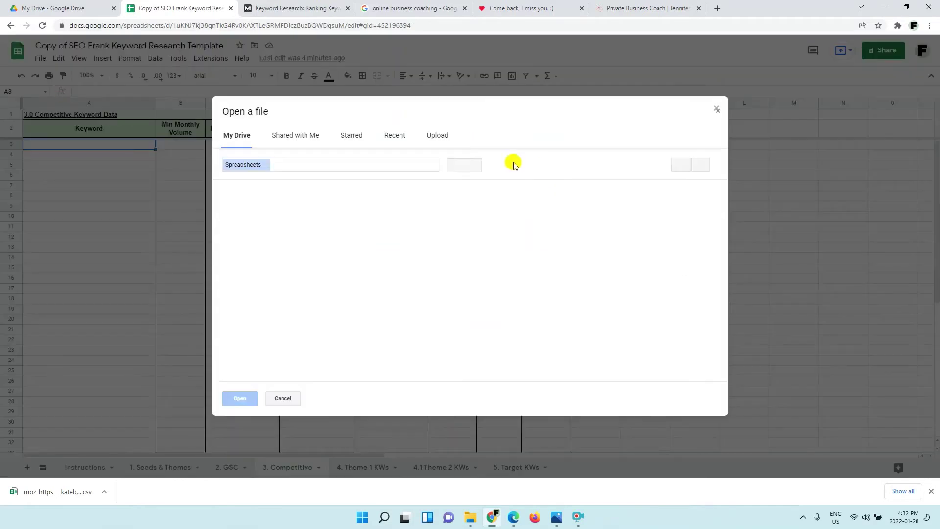
pyautogui.click(439, 136)
pyautogui.moveTo(71, 492); pyautogui.dragTo(395, 250)
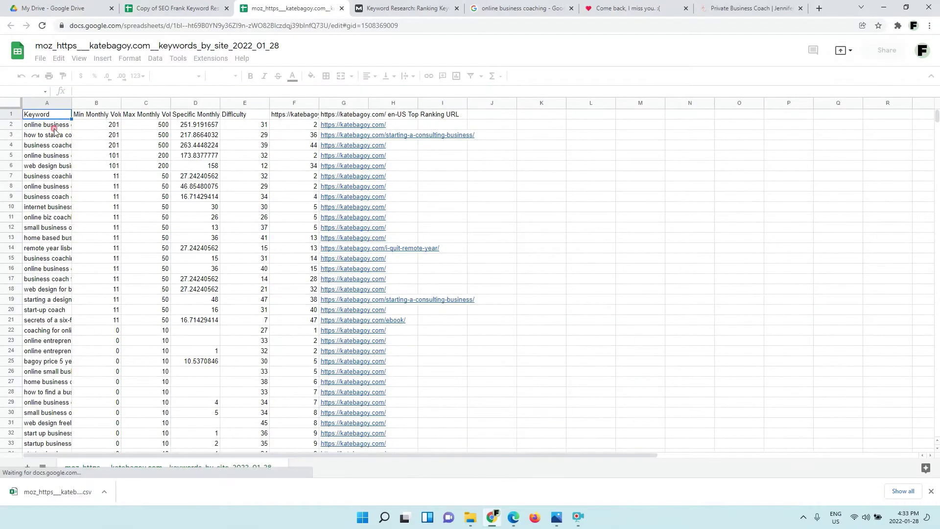
# Copy all keyword rows without the header from the Moz spreadsheet and paste them as values only at A3 of the 3. Competitive sheet
pyautogui.click(54, 126)
pyautogui.hotkey('ctrl', 'shift', 'Right')
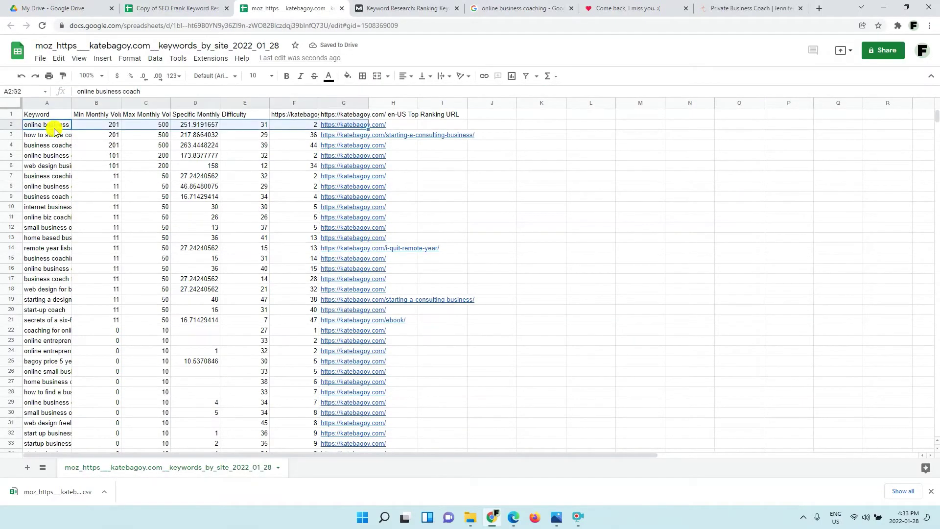
pyautogui.hotkey('ctrl', 'shift', 'Down')
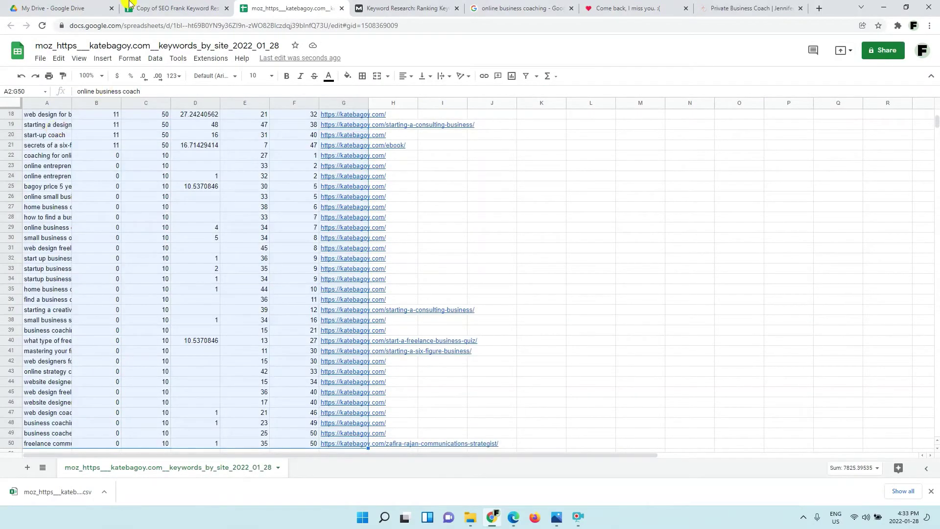
pyautogui.click(147, 8)
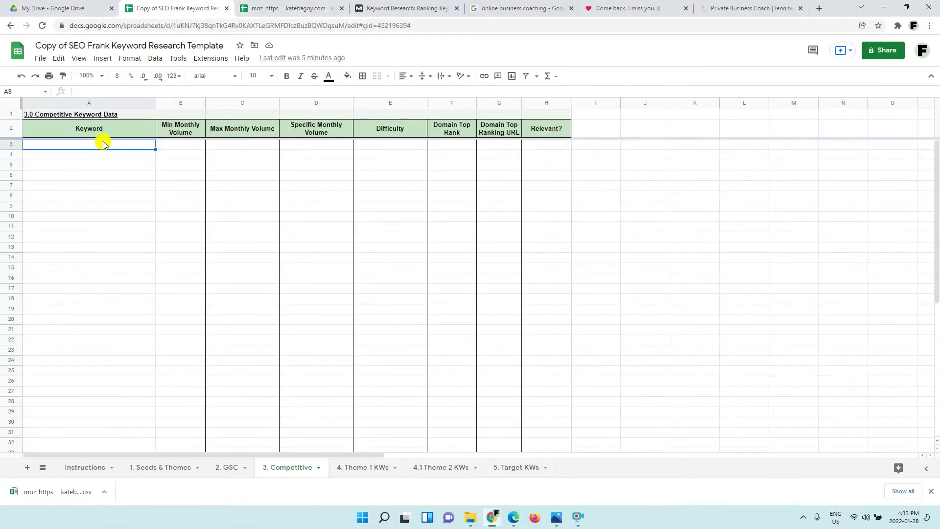
pyautogui.rightClick(107, 146)
pyautogui.moveTo(155, 203)
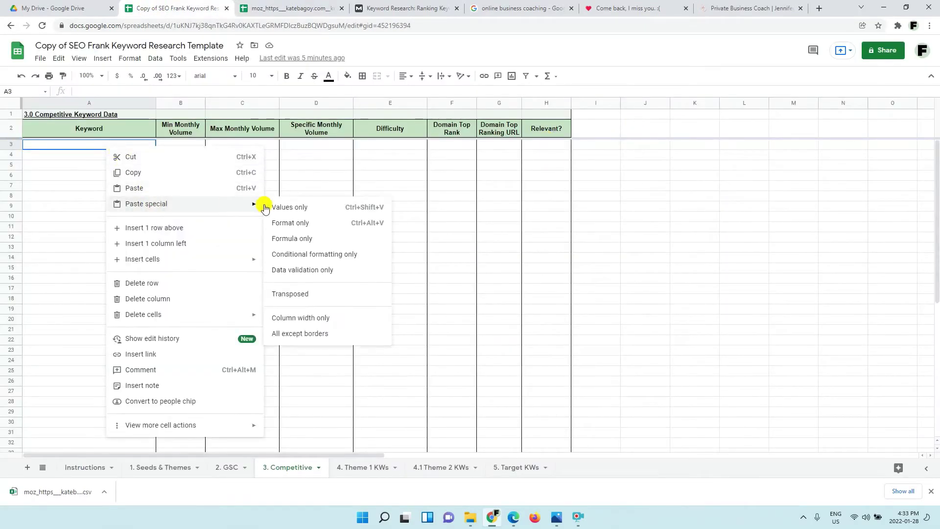
pyautogui.click(294, 208)
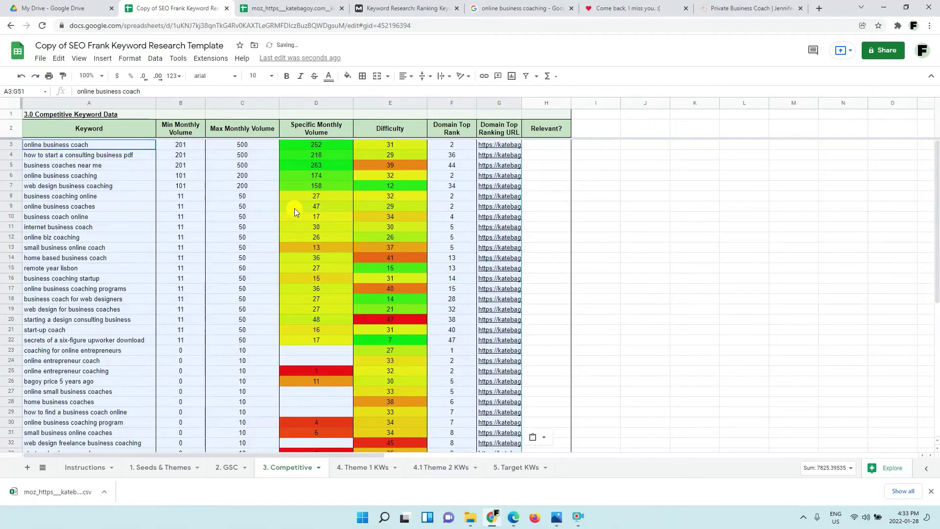
pyautogui.click(306, 206)
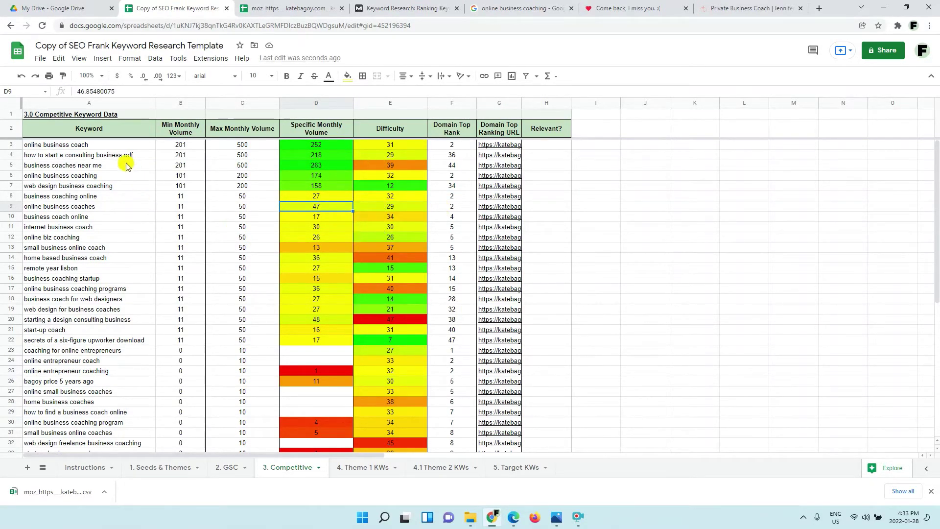
# Sort the competitor keyword range A3:G51 by column D in Z → A order
pyautogui.click(121, 146)
pyautogui.hotkey('shift', 'Right')
pyautogui.hotkey('shift', 'Right')
pyautogui.hotkey('shift', 'Right')
pyautogui.hotkey('shift', 'Right')
pyautogui.hotkey('shift', 'Right')
pyautogui.hotkey('shift', 'Right')
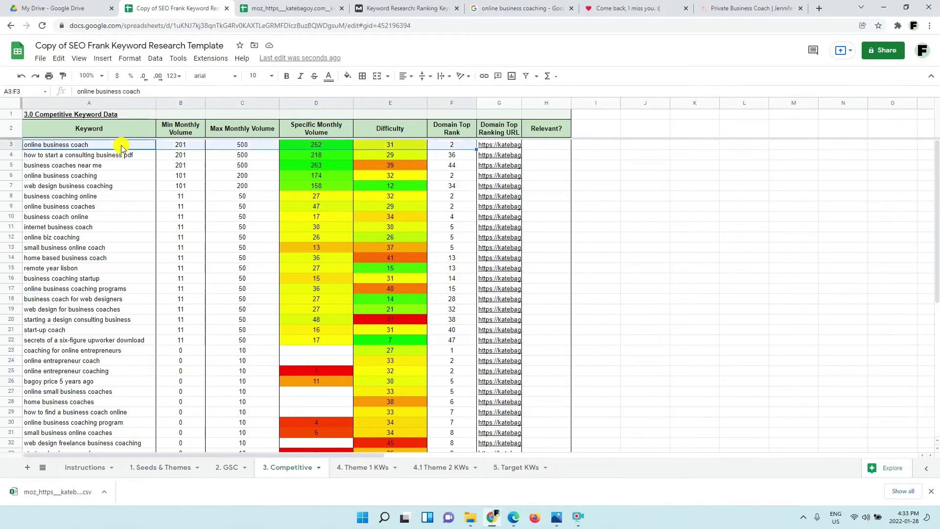
pyautogui.hotkey('ctrl', 'shift', 'Down')
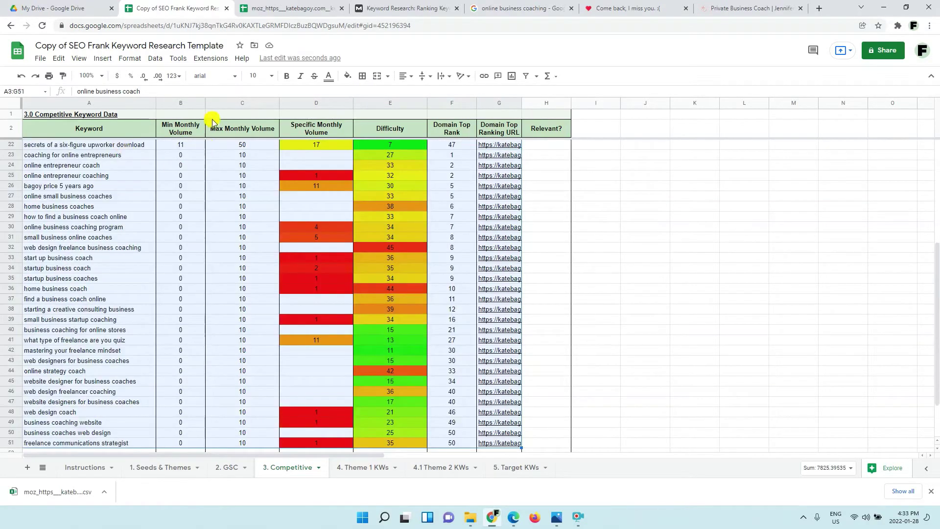
pyautogui.click(155, 58)
pyautogui.moveTo(173, 91)
pyautogui.click(328, 140)
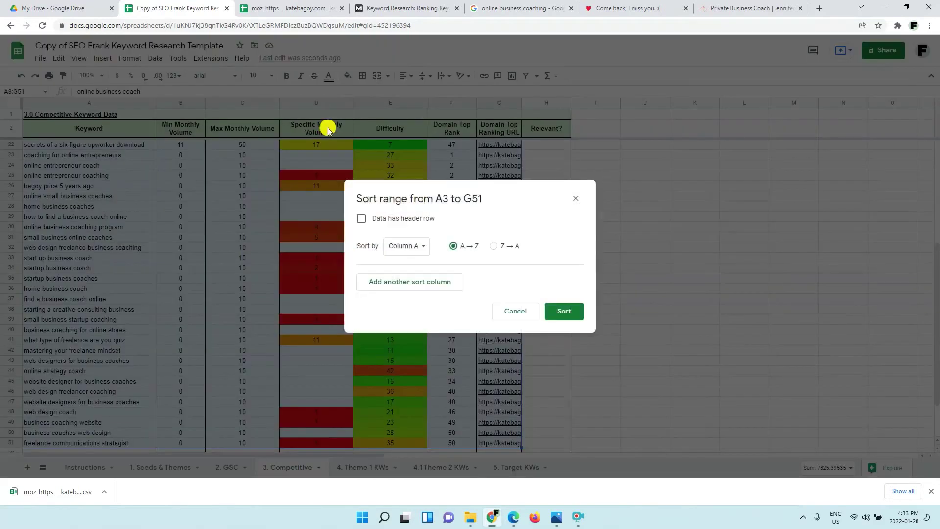
pyautogui.click(417, 245)
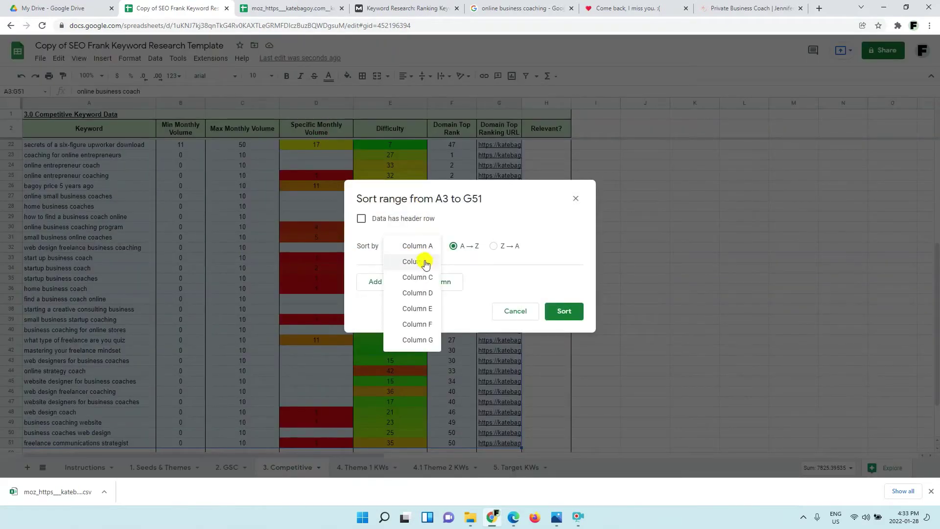
pyautogui.click(422, 293)
pyautogui.click(497, 249)
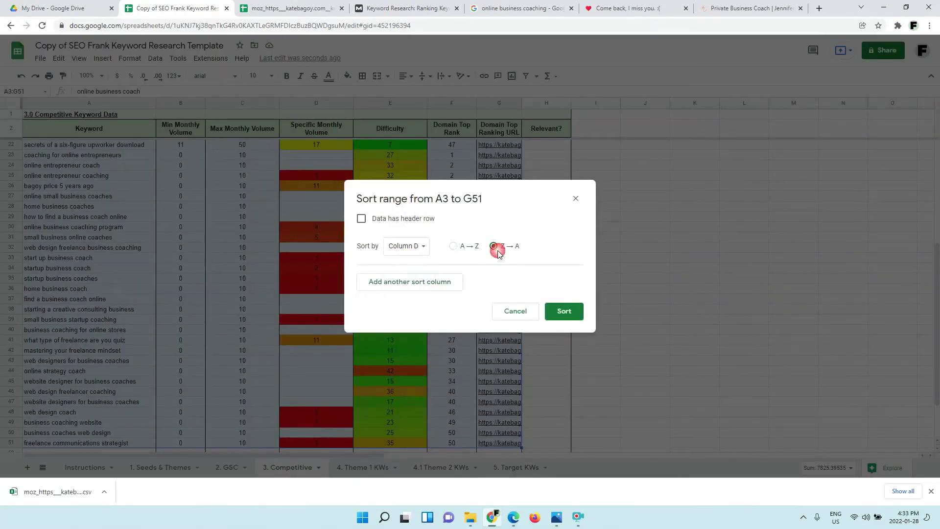
pyautogui.click(564, 311)
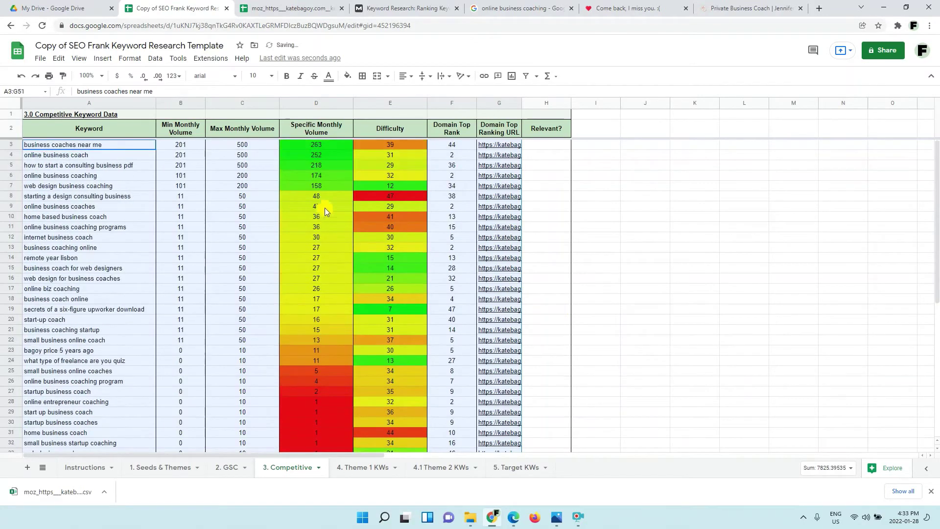
pyautogui.click(325, 196)
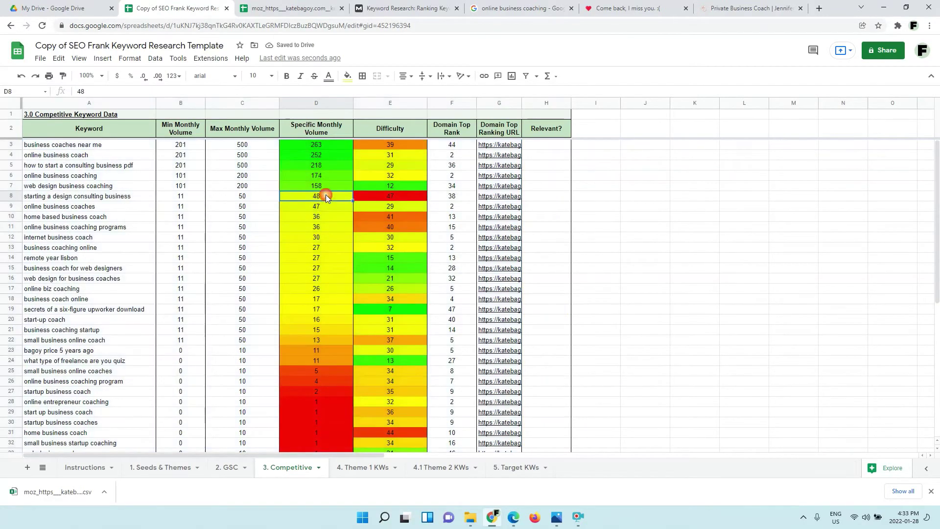
# Enter y in the Relevant? column for the keywords in rows 3, 6, 7, 9, 10 and 13
pyautogui.click(534, 146)
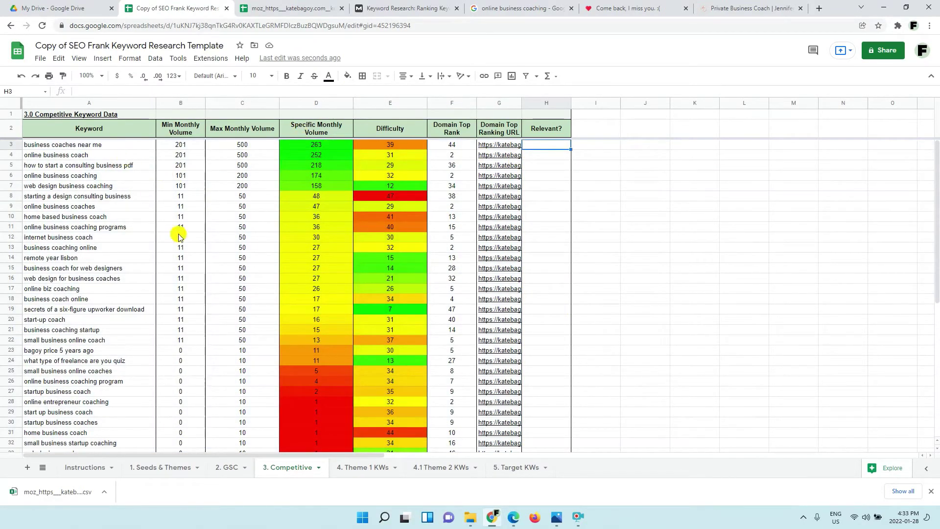
pyautogui.click(225, 471)
pyautogui.click(275, 468)
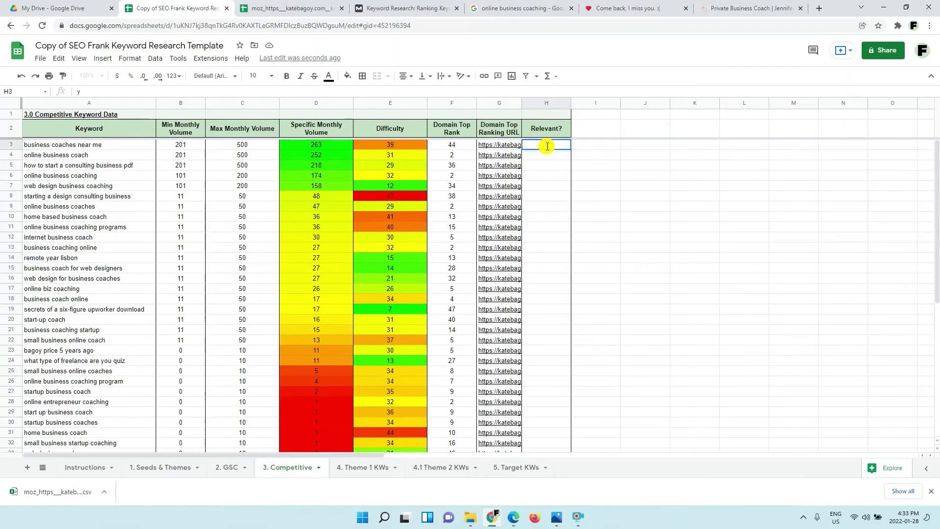
pyautogui.press('Down')
pyautogui.press('Down')
pyautogui.press('Down')
pyautogui.write('y')
pyautogui.press('Return')
pyautogui.write('y')
pyautogui.press('Return')
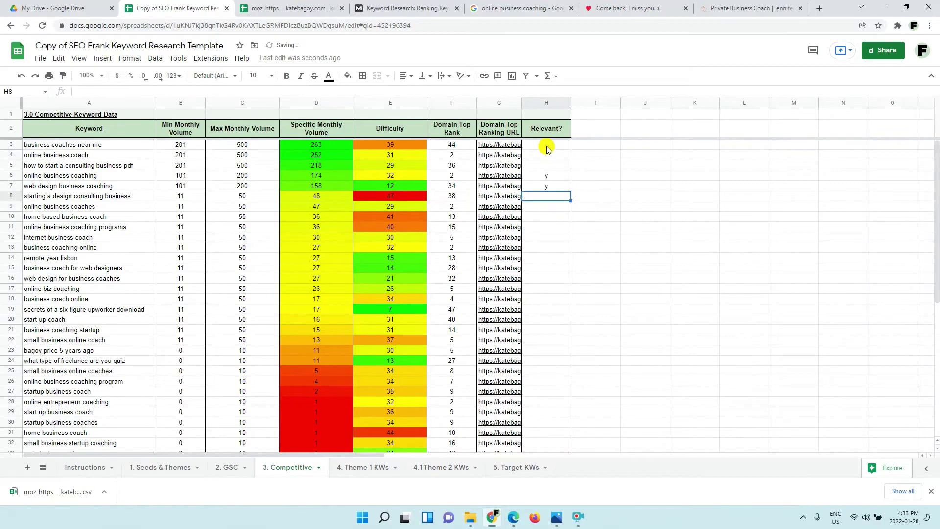
pyautogui.press('Down')
pyautogui.write('y')
pyautogui.press('Return')
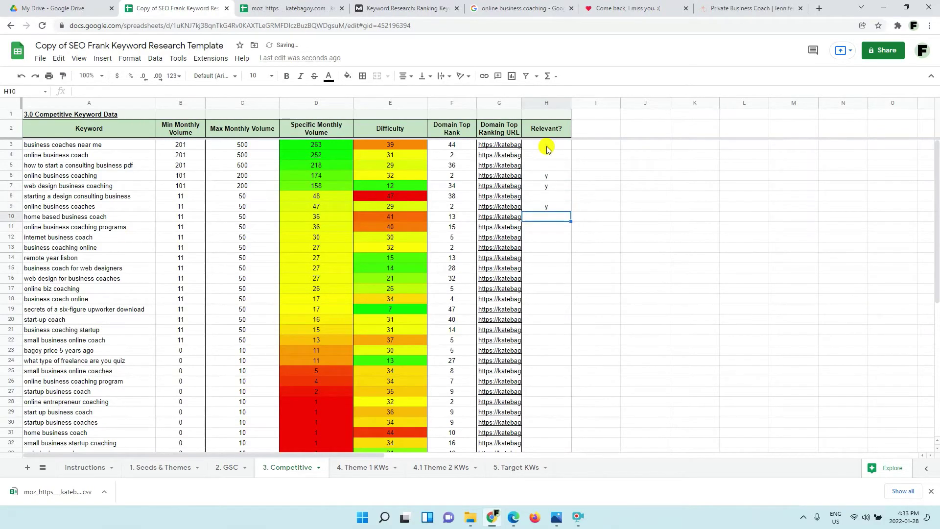
pyautogui.write('y')
pyautogui.press('Return')
pyautogui.press('Down')
pyautogui.press('Down')
pyautogui.write('y')
pyautogui.press('Return')
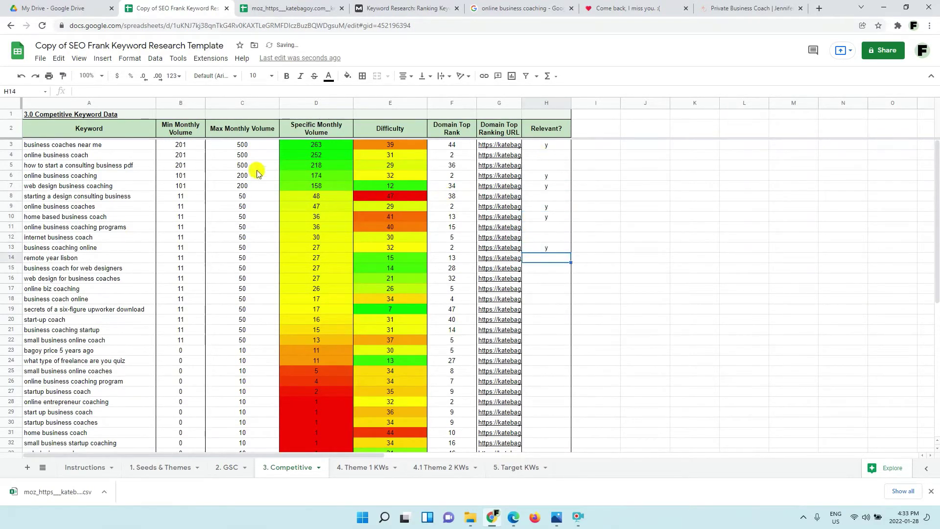
# Sort the range A3:H51 by the Relevant? column H in Z → A order
pyautogui.moveTo(135, 148); pyautogui.dragTo(556, 383)
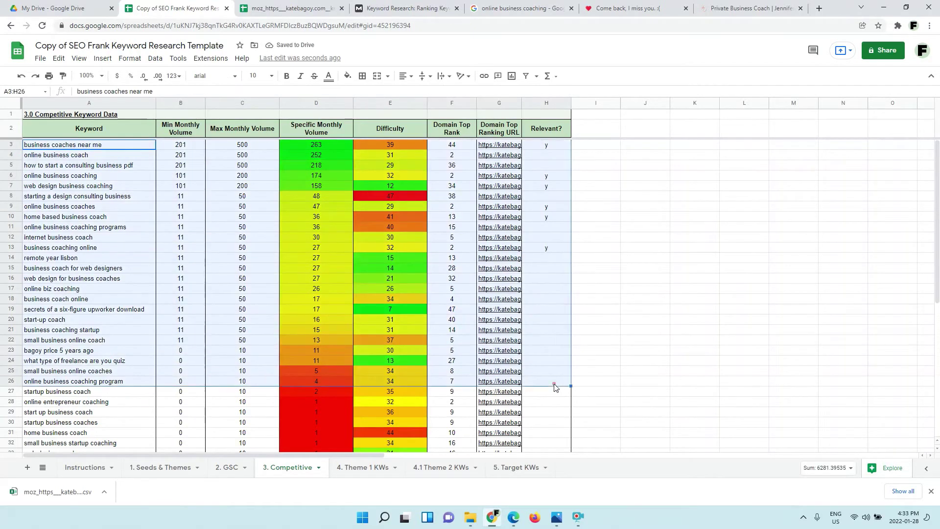
pyautogui.hotkey('ctrl', 'shift', 'Down')
pyautogui.click(156, 62)
pyautogui.moveTo(184, 92)
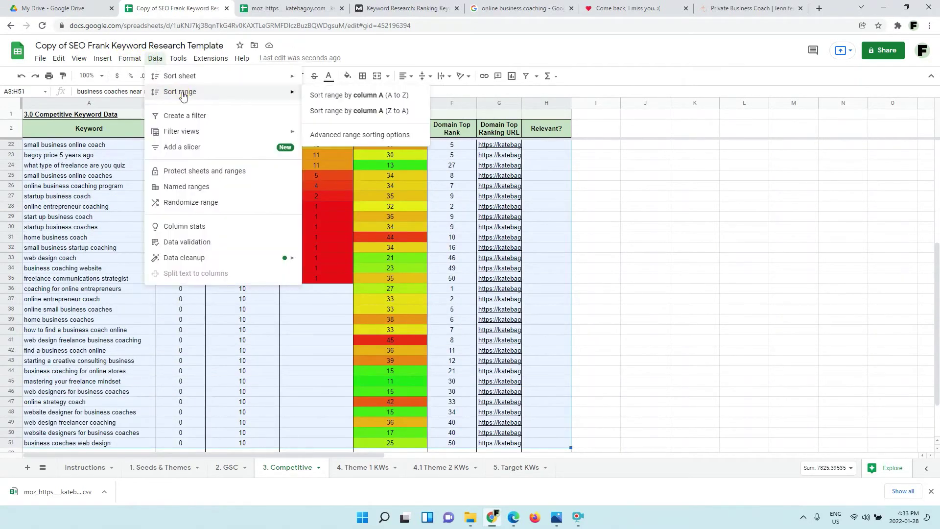
pyautogui.click(358, 139)
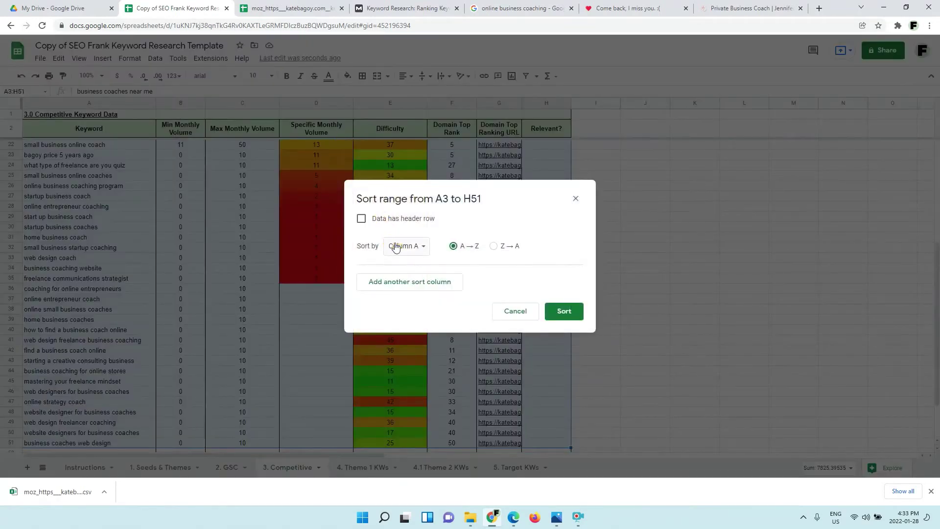
pyautogui.click(392, 245)
pyautogui.click(419, 355)
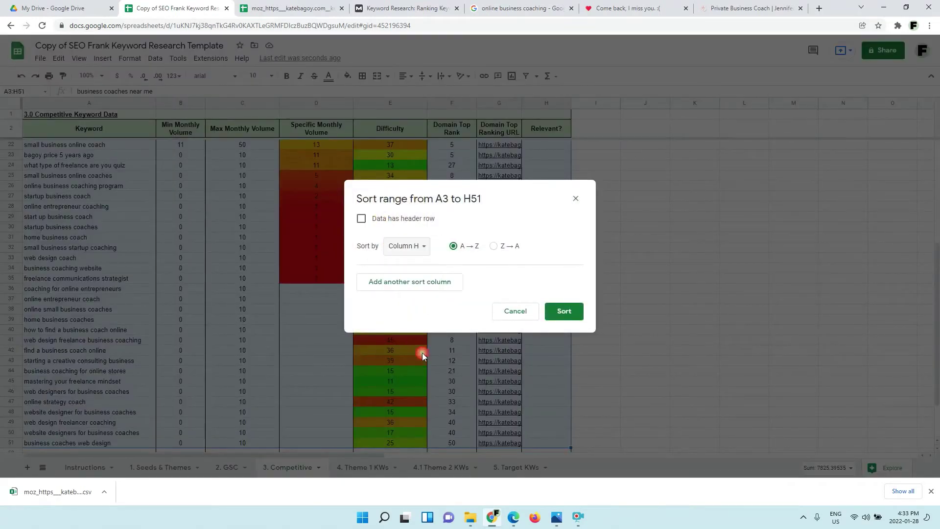
pyautogui.click(508, 246)
pyautogui.click(552, 311)
pyautogui.scroll(6, 550, 307)
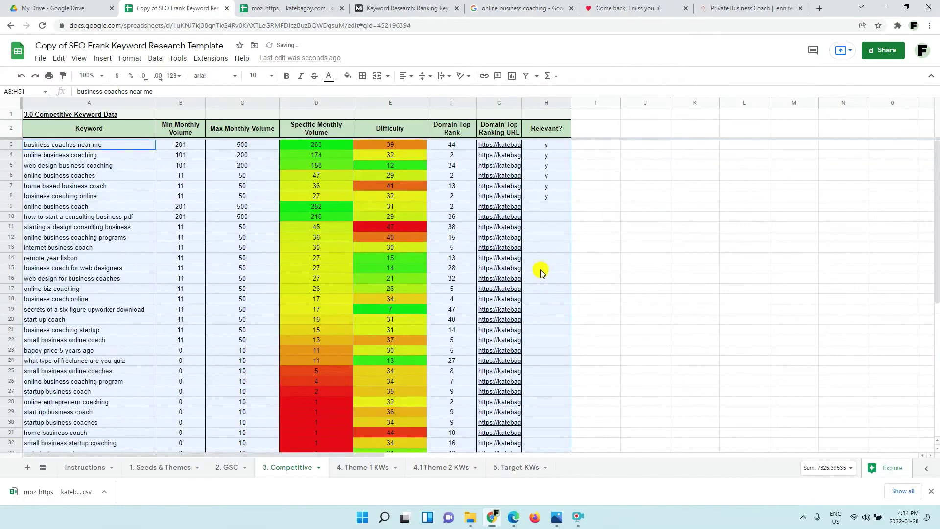
pyautogui.click(540, 259)
# Review the keywords marked as relevant in rows 3 to 8 of the 3. Competitive sheet
pyautogui.moveTo(546, 146); pyautogui.dragTo(547, 152)
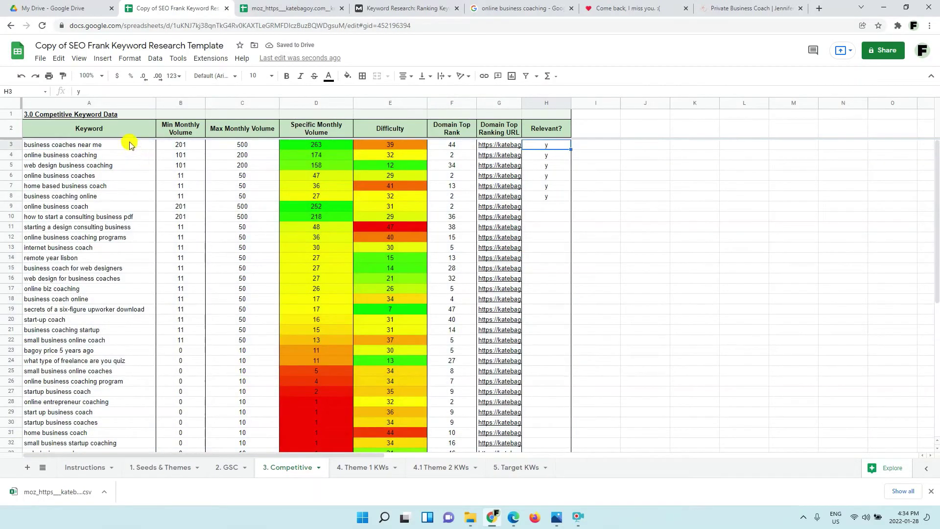
pyautogui.moveTo(126, 145); pyautogui.dragTo(538, 206)
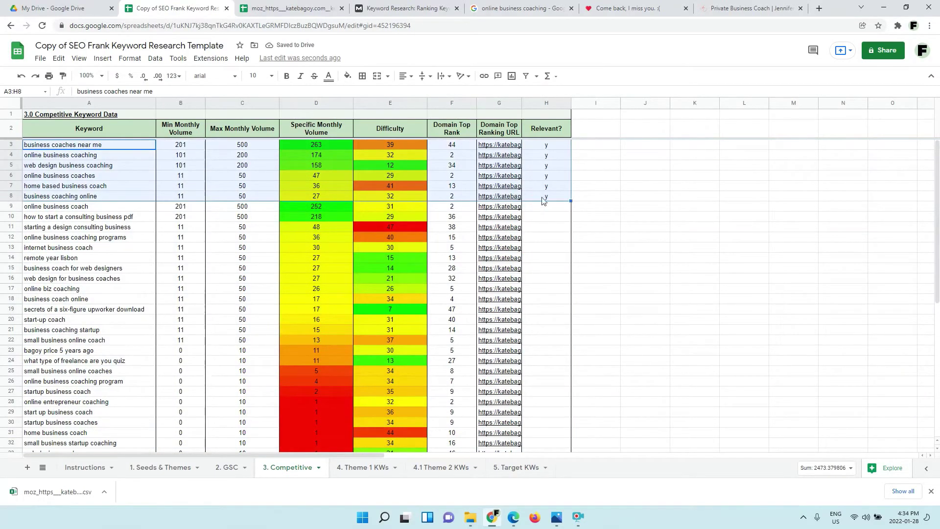
pyautogui.click(523, 291)
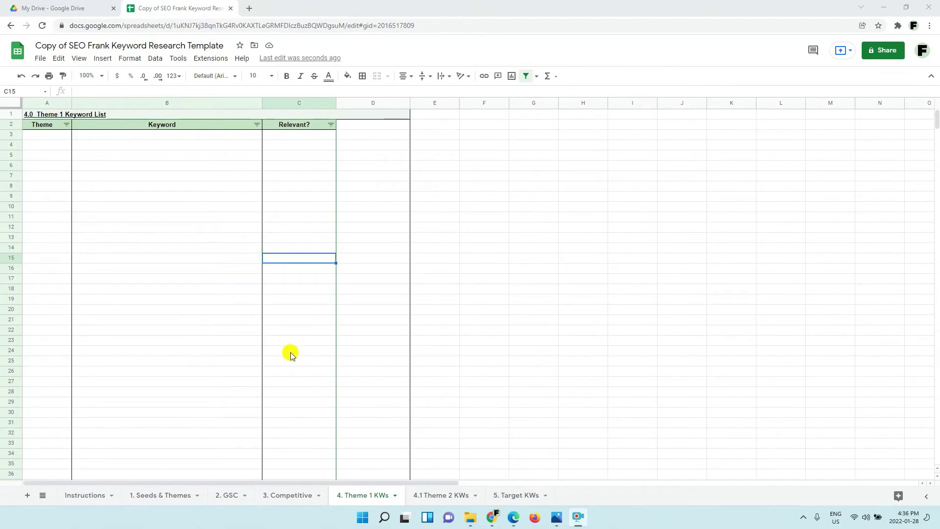
# Examine the Theme 1 Coaching and Theme 2 Conference seed keyword groups on the 1. Seeds & Themes sheet
pyautogui.click(164, 497)
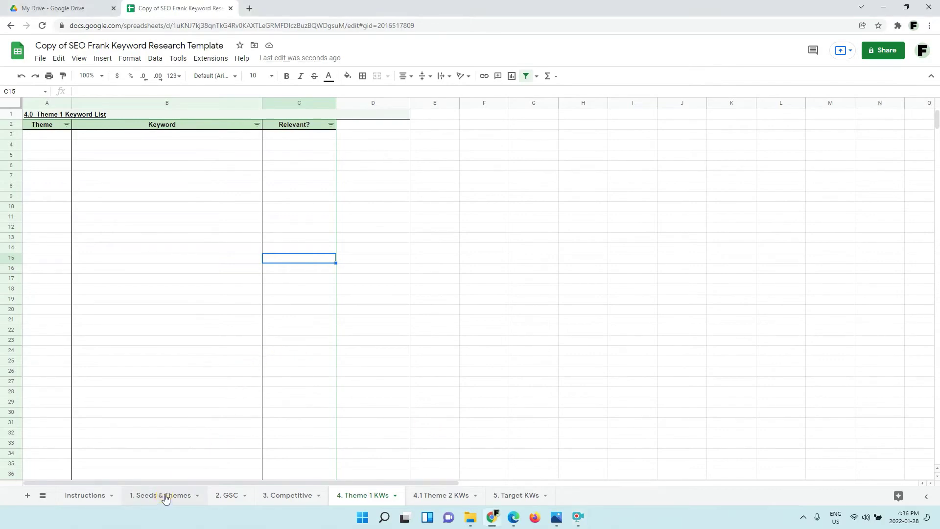
pyautogui.click(134, 269)
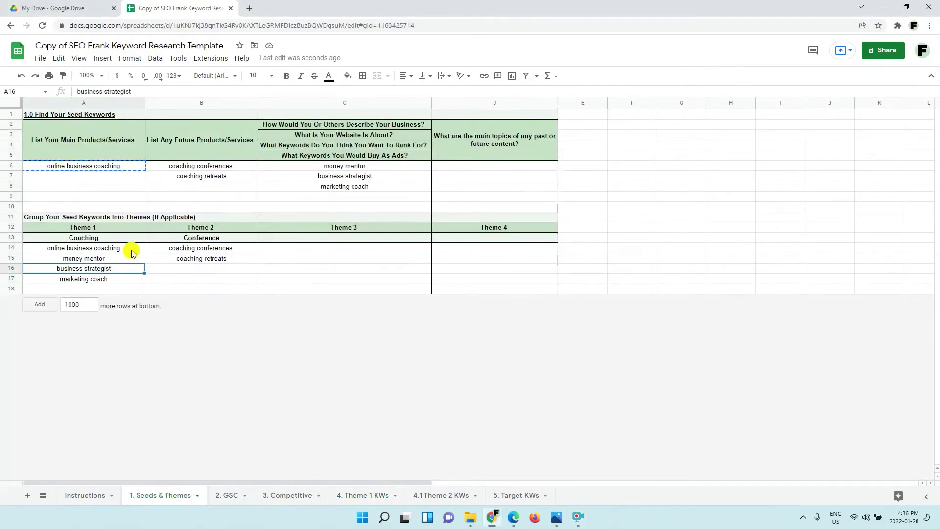
pyautogui.moveTo(122, 228); pyautogui.dragTo(209, 289)
pyautogui.click(211, 291)
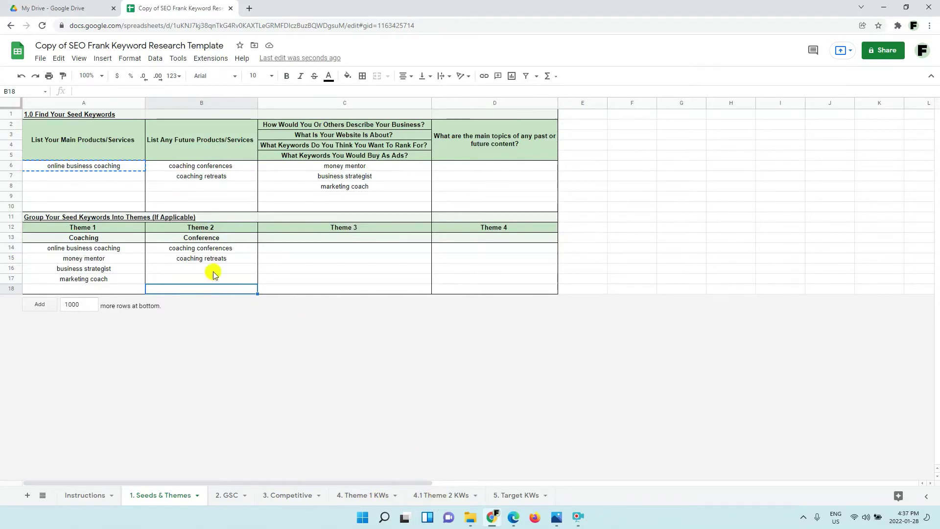
pyautogui.moveTo(201, 228); pyautogui.dragTo(203, 286)
pyautogui.click(202, 281)
pyautogui.click(113, 255)
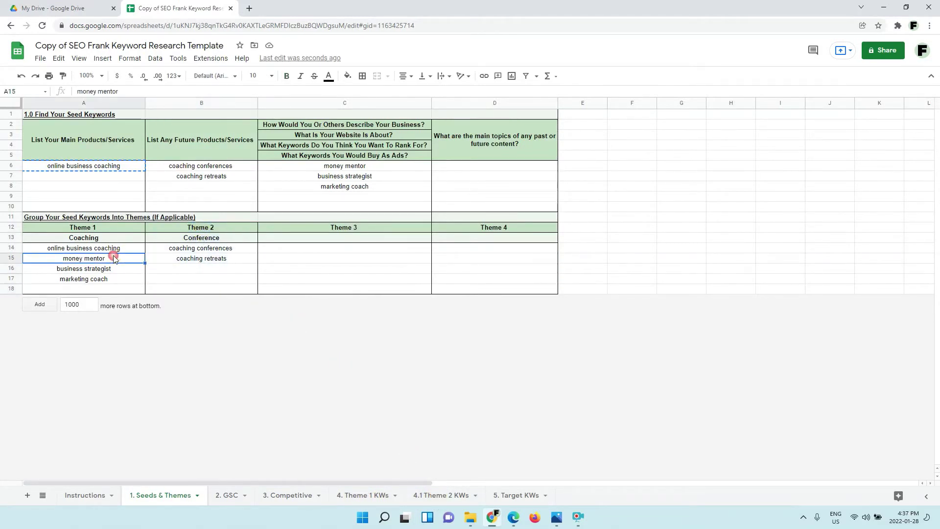
pyautogui.click(115, 250)
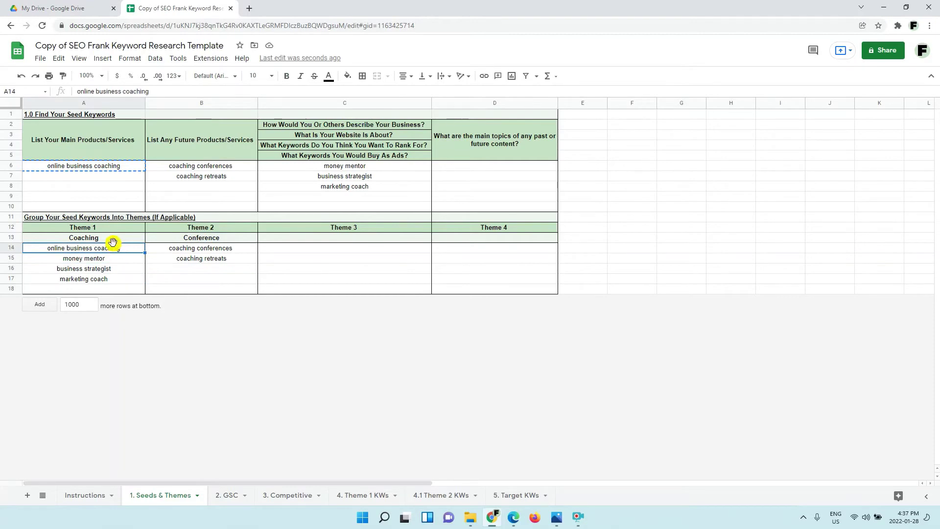
# Copy the four Theme 1 Coaching seed keywords in A14:A17 into the Keyword column of the 4. Theme 1 KWs sheet, starting at B3
pyautogui.click(114, 239)
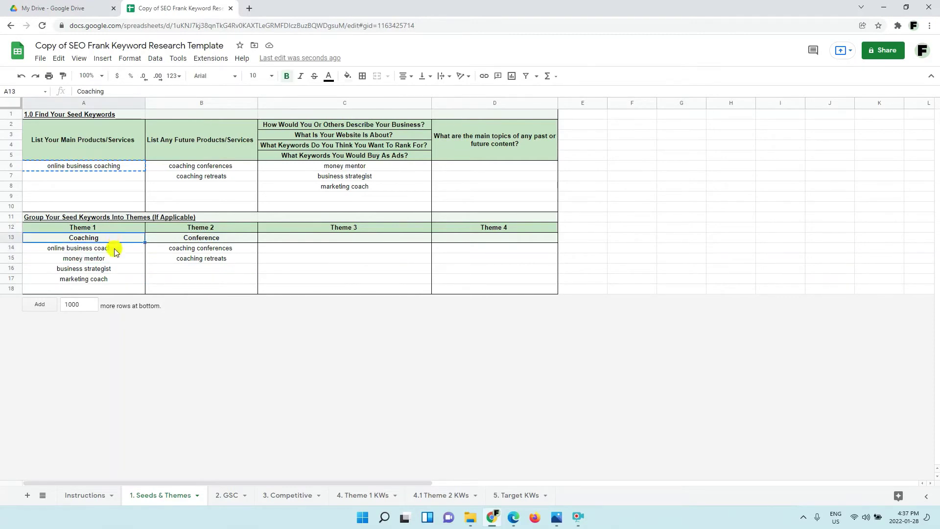
pyautogui.click(116, 248)
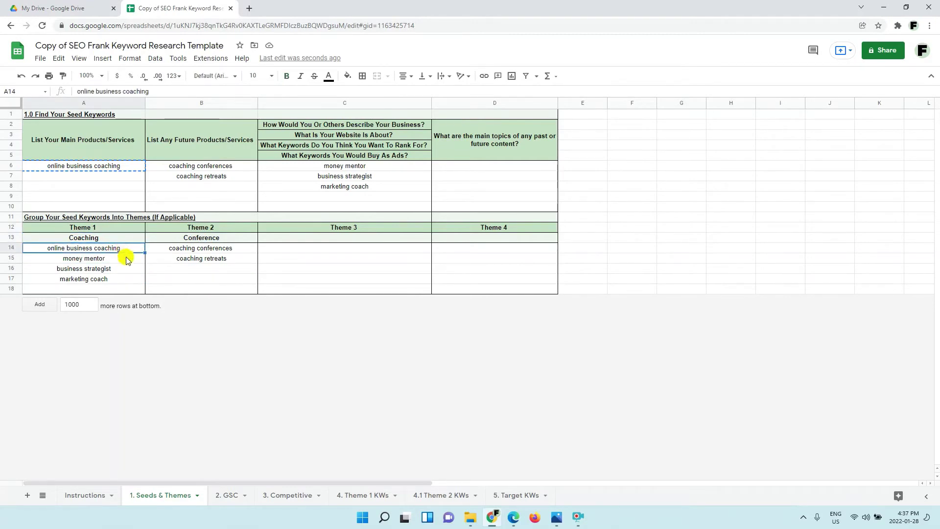
pyautogui.moveTo(124, 248); pyautogui.dragTo(121, 277)
pyautogui.hotkey('ctrl', 'c')
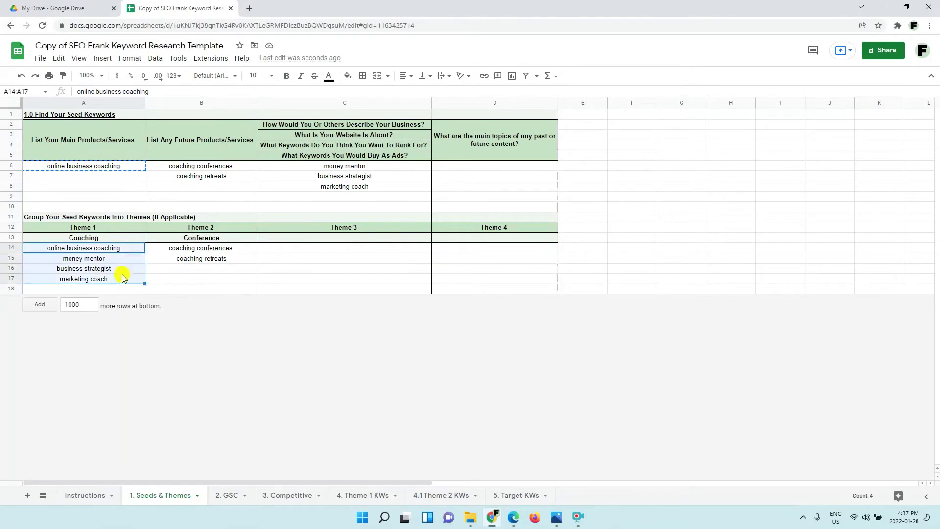
pyautogui.click(430, 495)
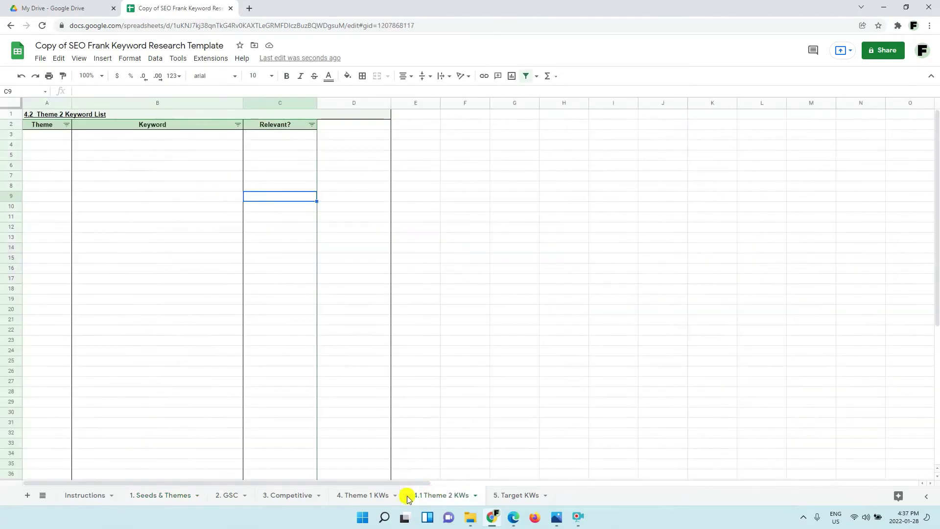
pyautogui.click(379, 495)
pyautogui.click(127, 138)
pyautogui.hotkey('ctrl', 'v')
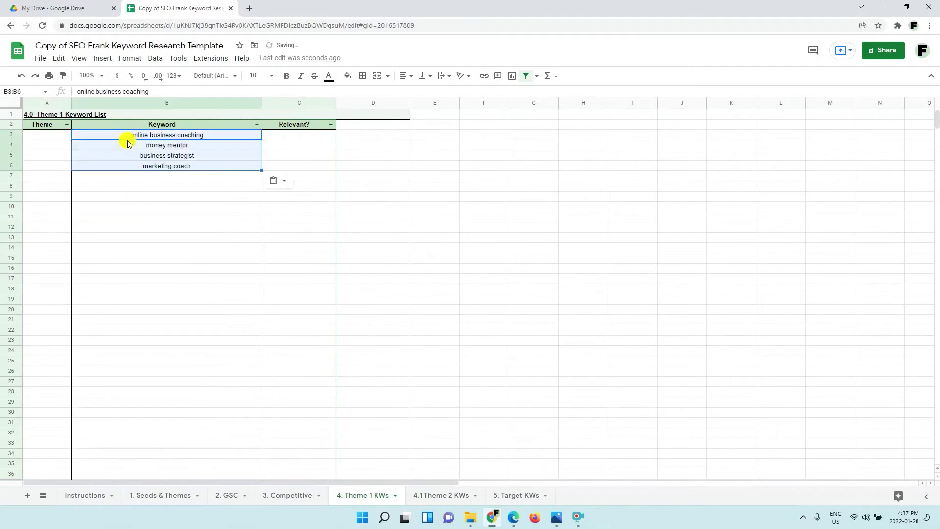
pyautogui.click(153, 206)
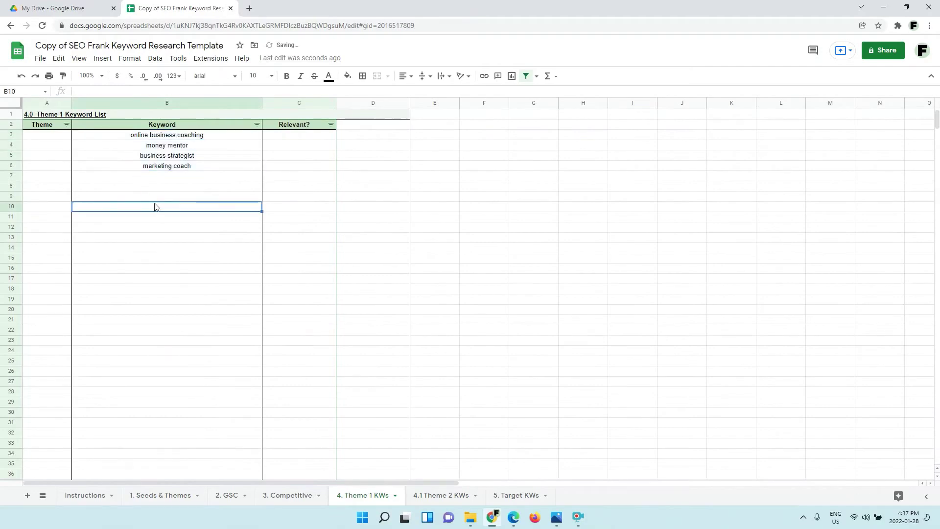
# Copy the keyword online business coaching from B3 and open keywordtool.io in a new browser tab
pyautogui.click(214, 139)
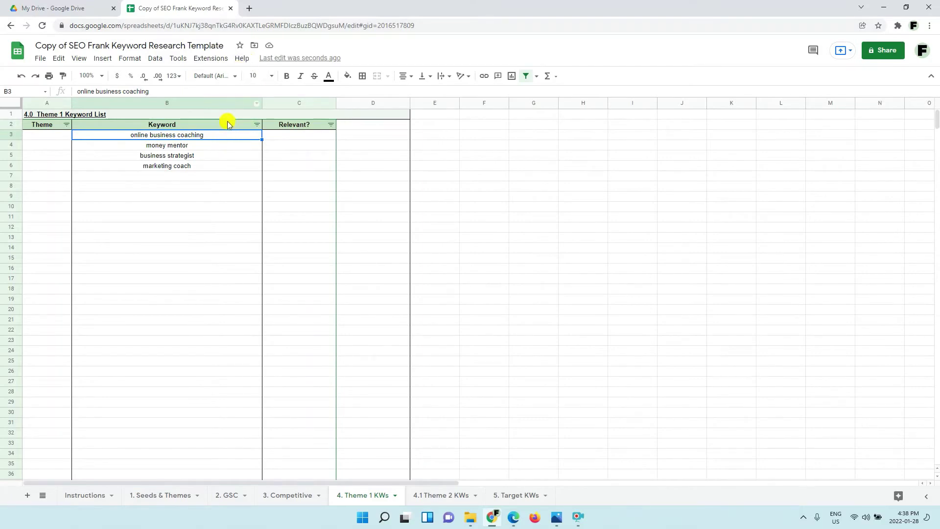
pyautogui.hotkey('ctrl', 'c')
pyautogui.click(249, 9)
pyautogui.write('keywo')
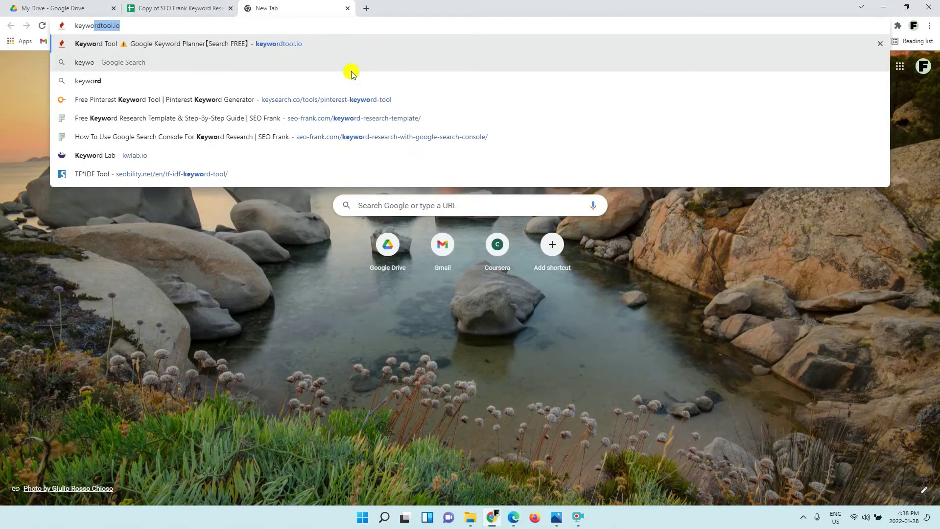
pyautogui.press('Return')
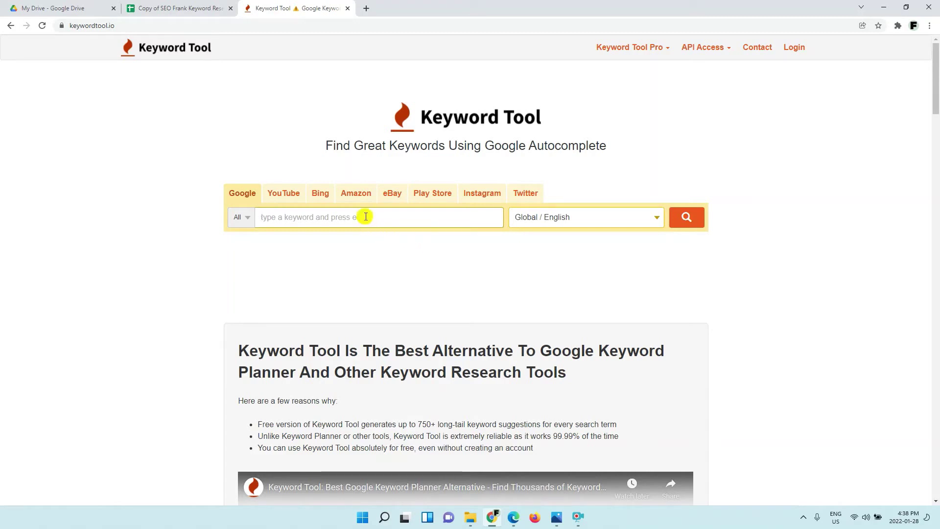
# Search Google keywords for online business coaching with the region and language set to Global / English
pyautogui.hotkey('ctrl', 'v')
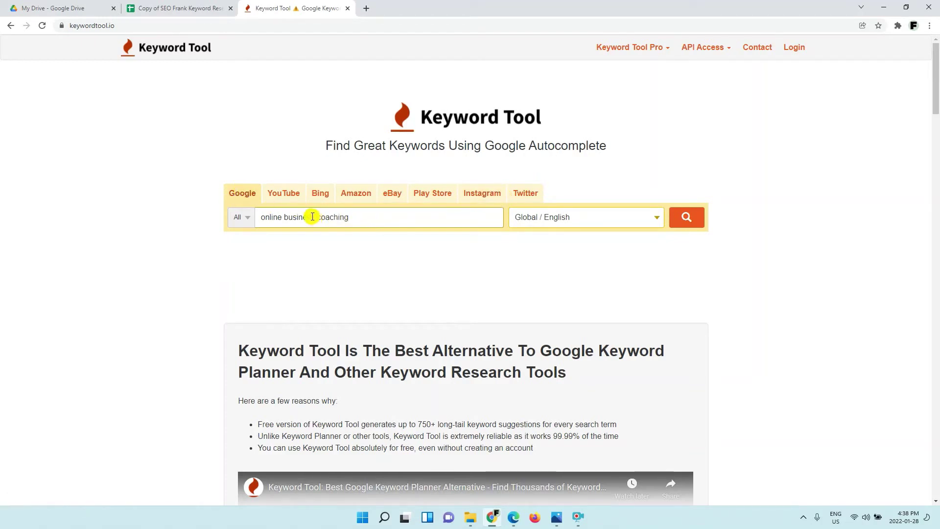
pyautogui.click(639, 223)
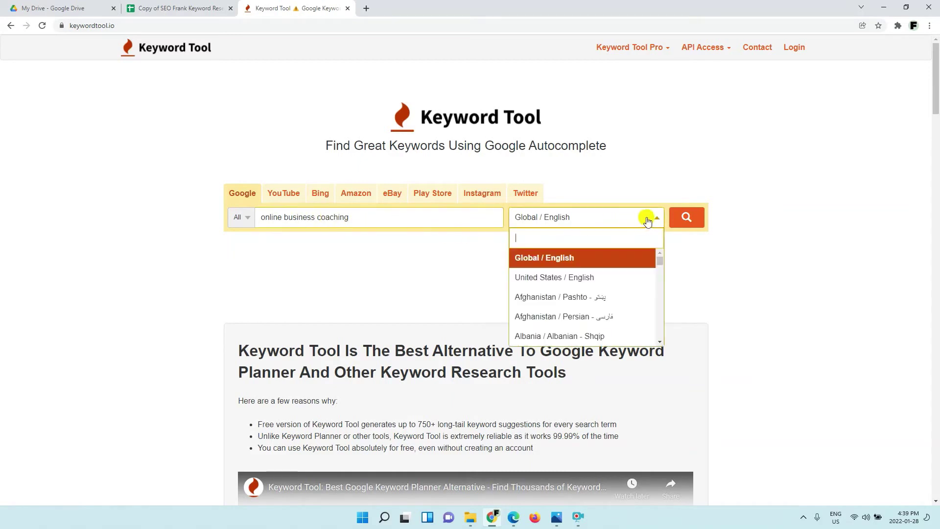
pyautogui.click(596, 258)
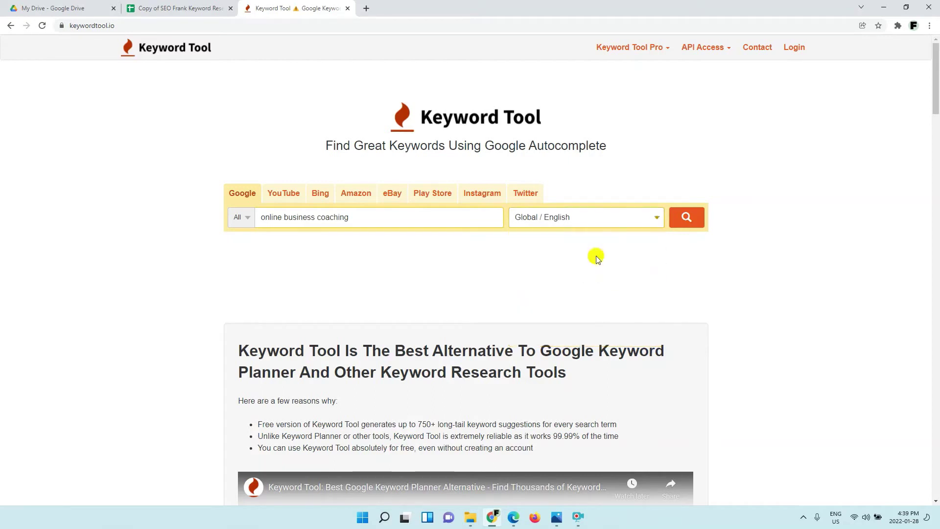
pyautogui.click(693, 217)
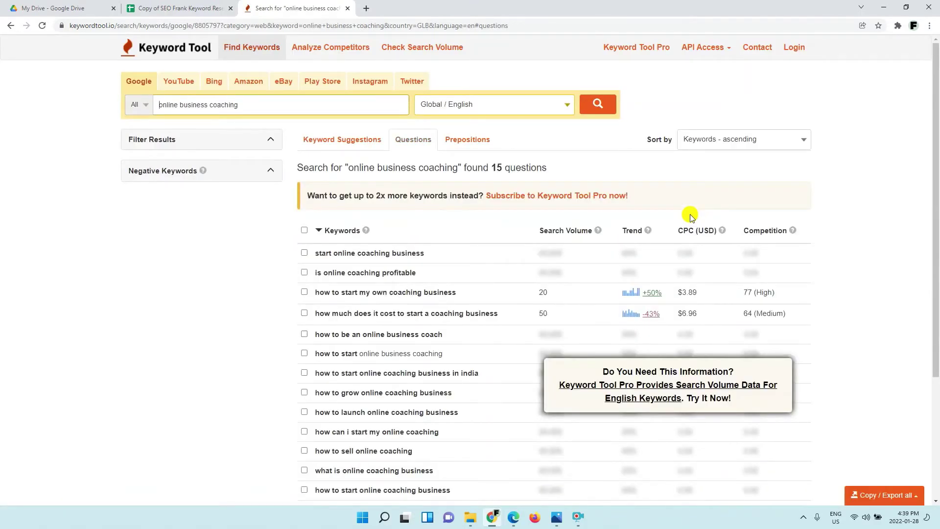
# Copy all keyword suggestions for online business coaching and paste them as values only from B7 on the 4. Theme 1 KWs sheet
pyautogui.click(368, 142)
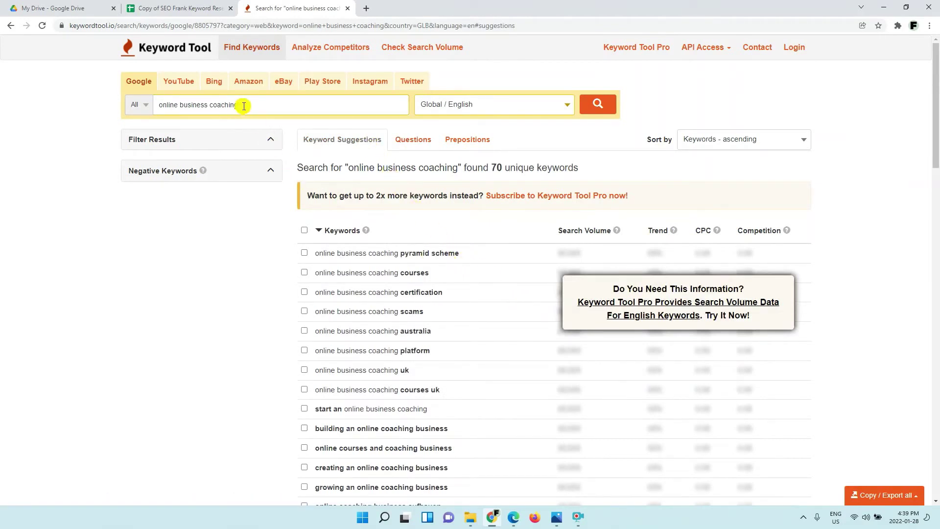
pyautogui.scroll(-15, 462, 259)
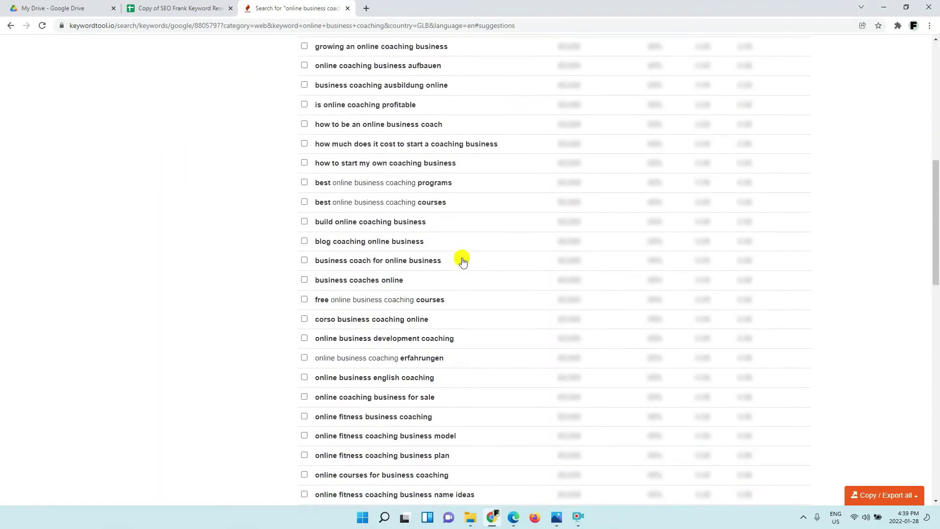
pyautogui.scroll(-8, 463, 267)
pyautogui.scroll(20, 462, 264)
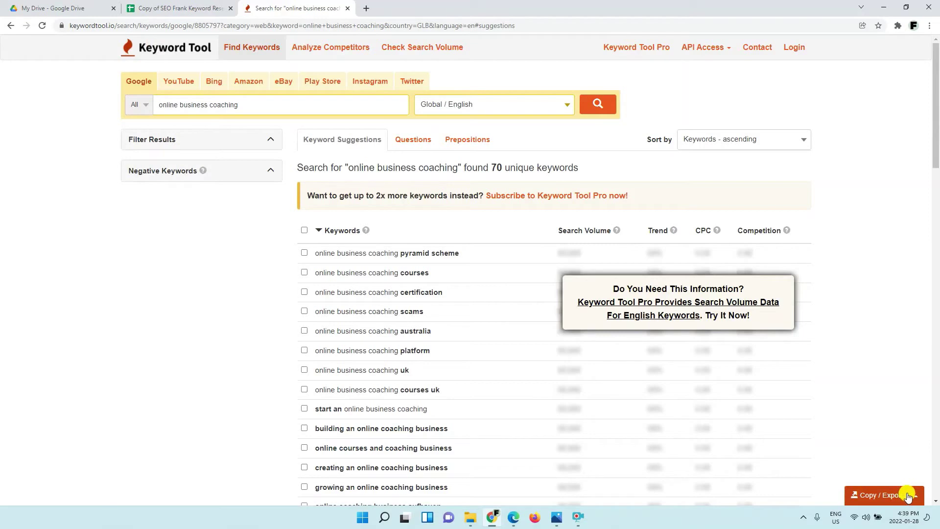
pyautogui.click(907, 496)
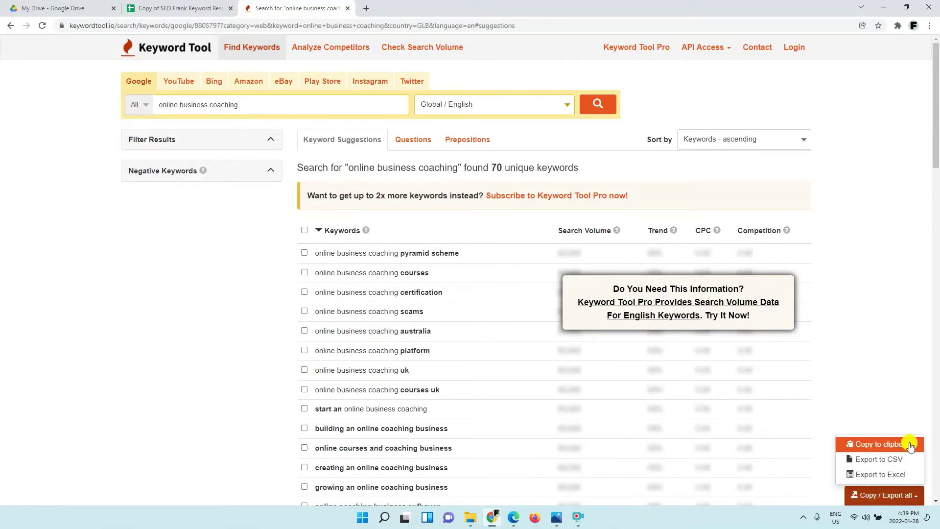
pyautogui.click(909, 444)
pyautogui.click(198, 7)
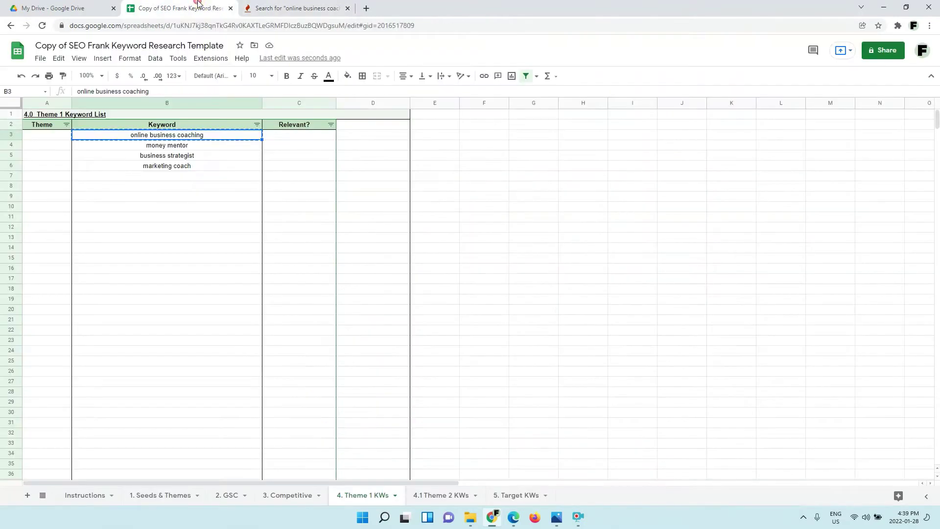
pyautogui.rightClick(172, 177)
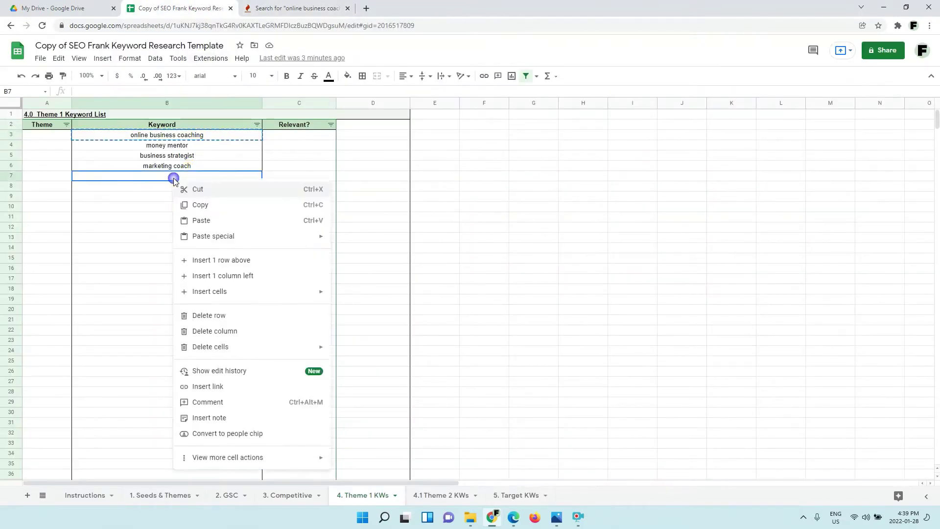
pyautogui.click(225, 238)
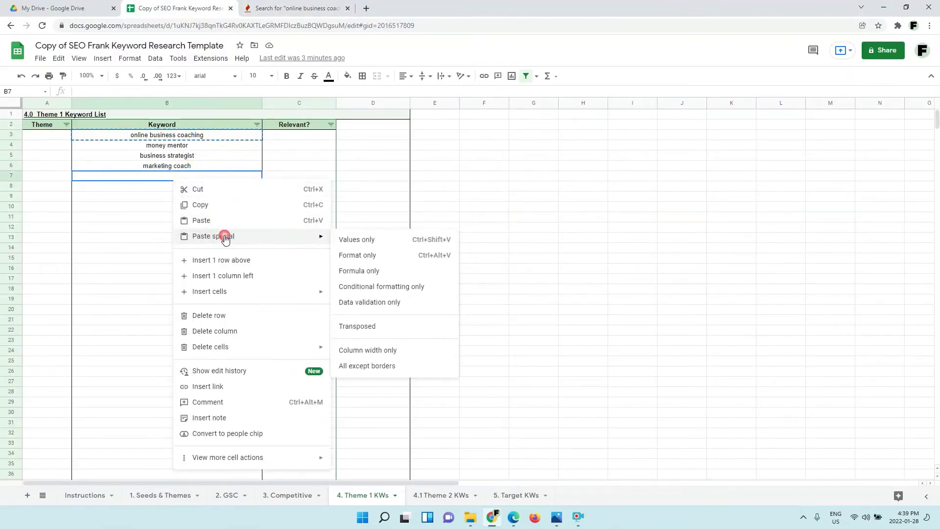
pyautogui.click(388, 242)
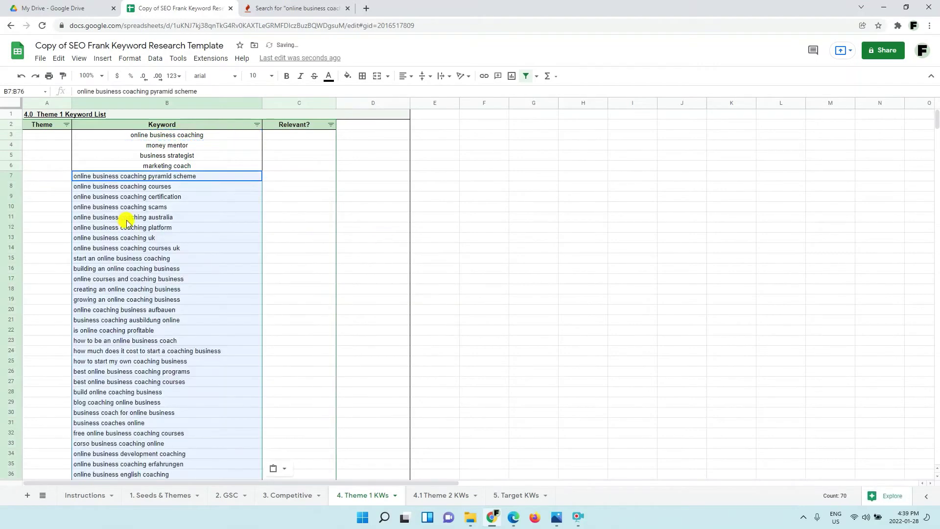
# Copy all Questions results for online business coaching and paste them as values only below the Theme 1 keyword list, starting at B77
pyautogui.click(273, 9)
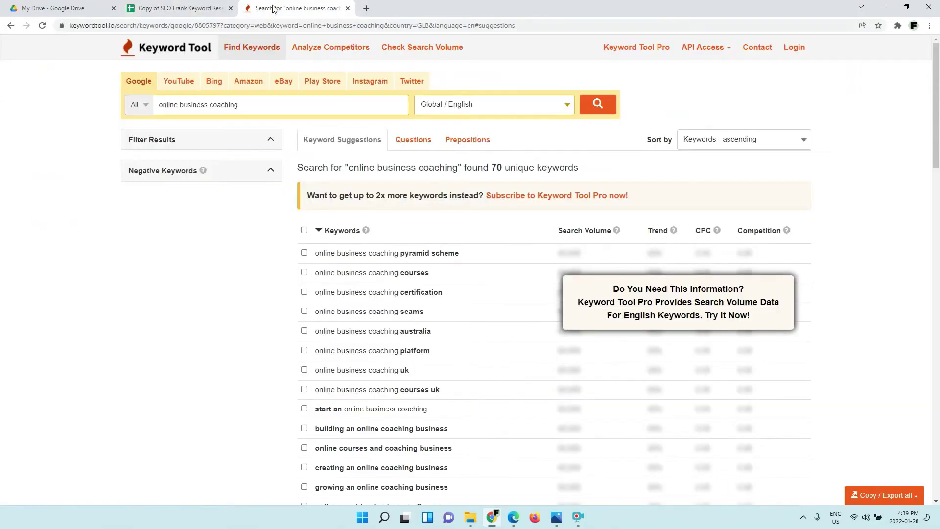
pyautogui.click(417, 141)
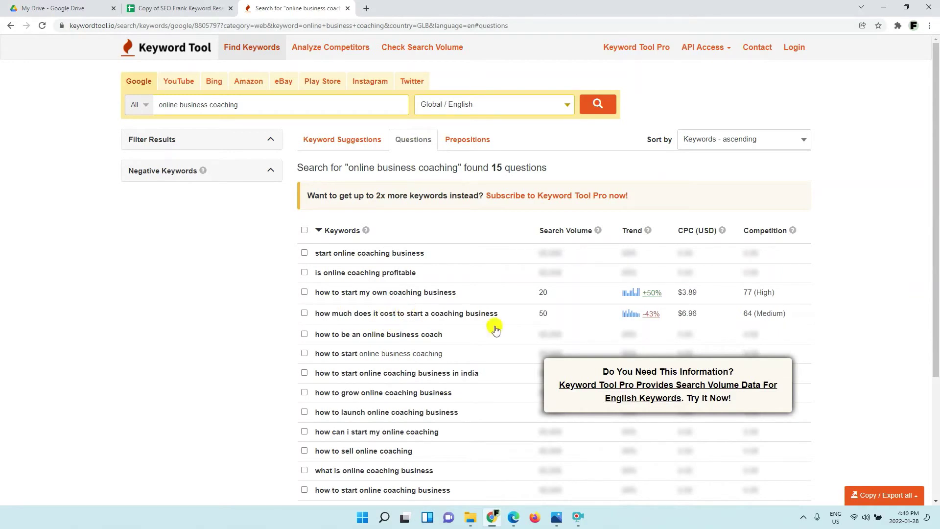
pyautogui.click(879, 495)
pyautogui.click(868, 446)
pyautogui.click(183, 5)
pyautogui.scroll(-15, 191, 284)
pyautogui.click(183, 290)
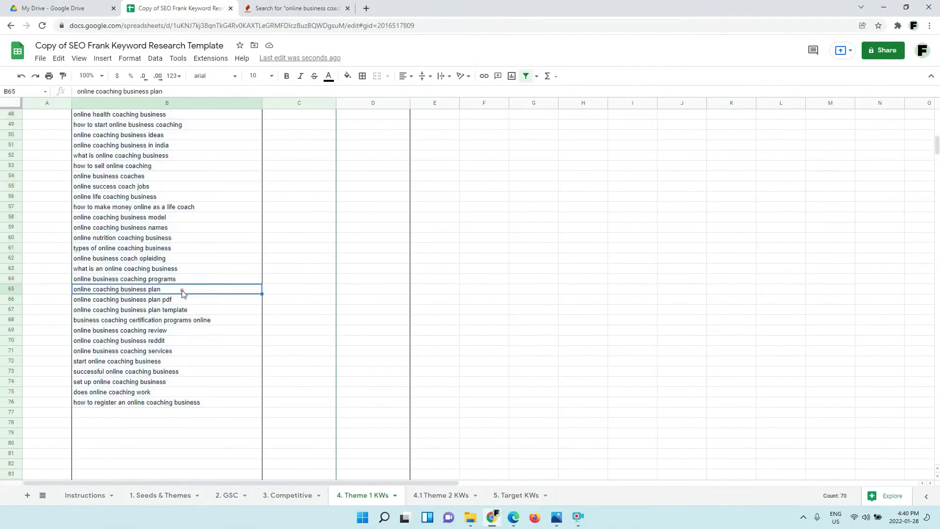
pyautogui.click(139, 412)
pyautogui.rightClick(138, 414)
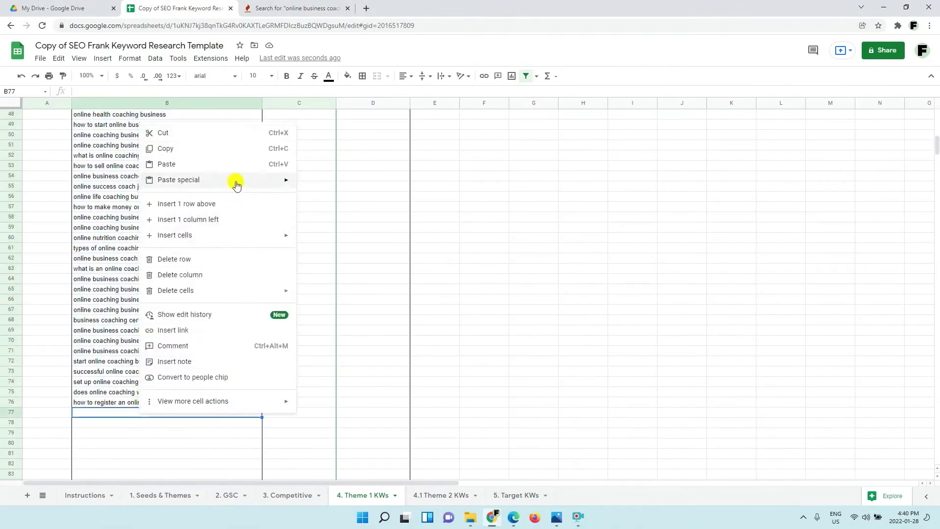
pyautogui.moveTo(233, 181)
pyautogui.click(319, 184)
# View the Prepositions results for online business coaching in Keyword Tool, and return to the keyword template spreadsheet
pyautogui.click(270, 6)
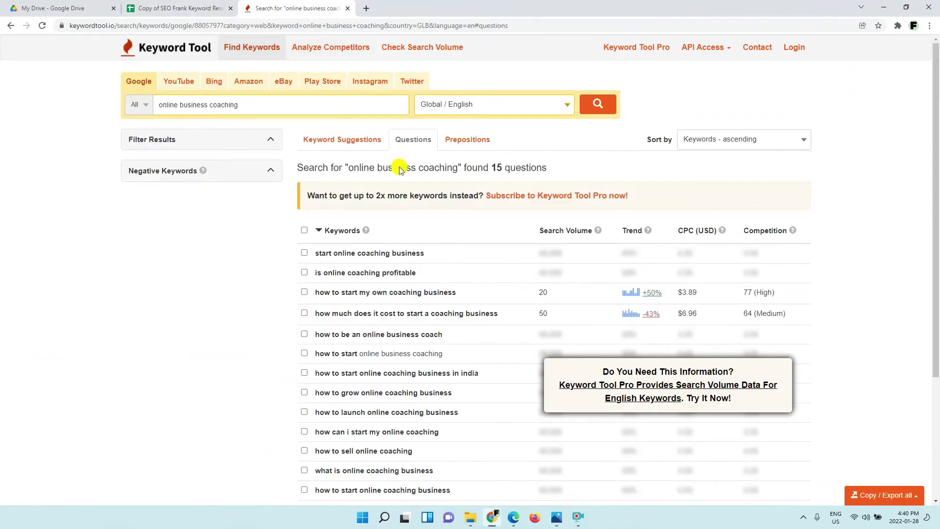
pyautogui.click(465, 140)
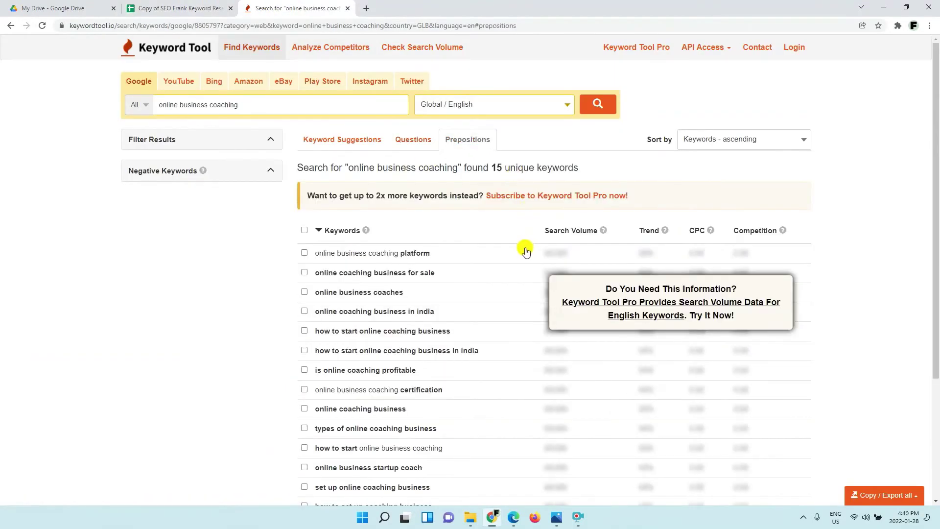
pyautogui.click(171, 5)
# Copy the keyword money mentor from B4 and search for it in Keyword Tool
pyautogui.scroll(15, 248, 261)
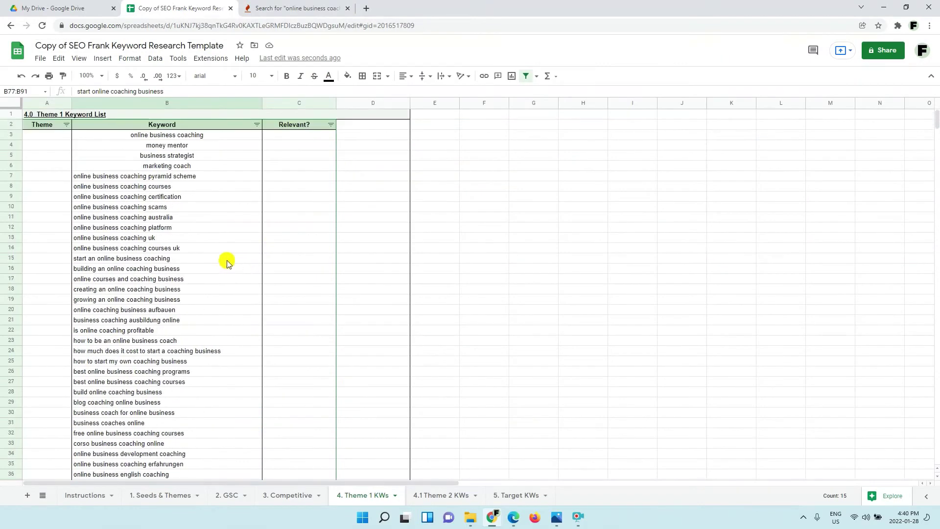
pyautogui.click(198, 147)
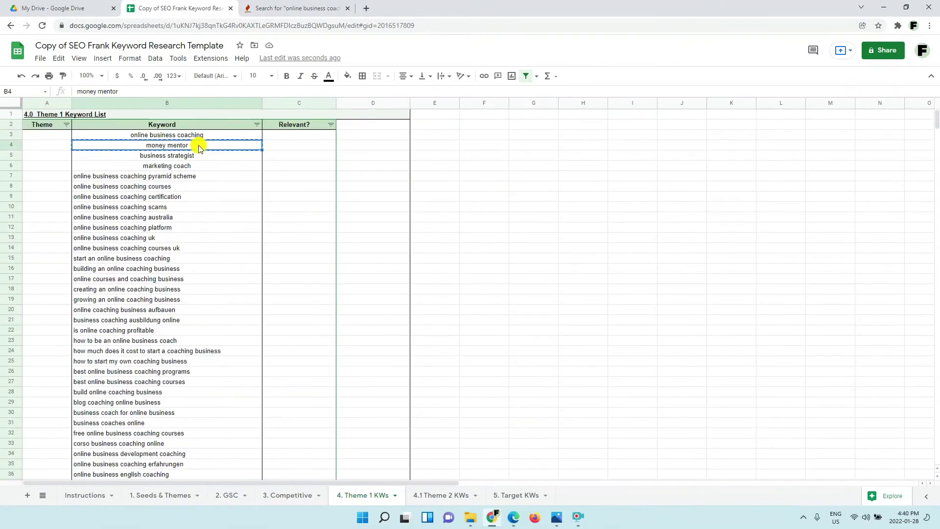
pyautogui.click(263, 10)
pyautogui.tripleClick(256, 105)
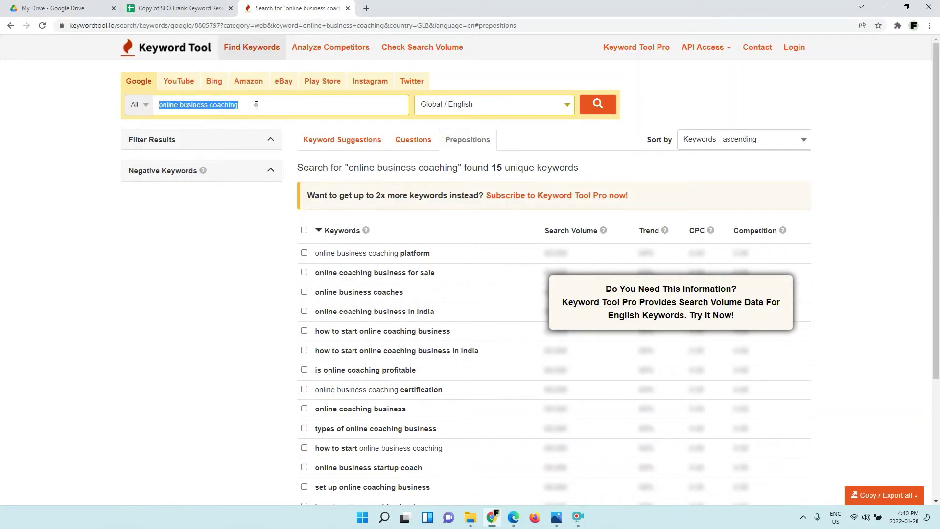
pyautogui.hotkey('ctrl', 'v')
pyautogui.click(613, 103)
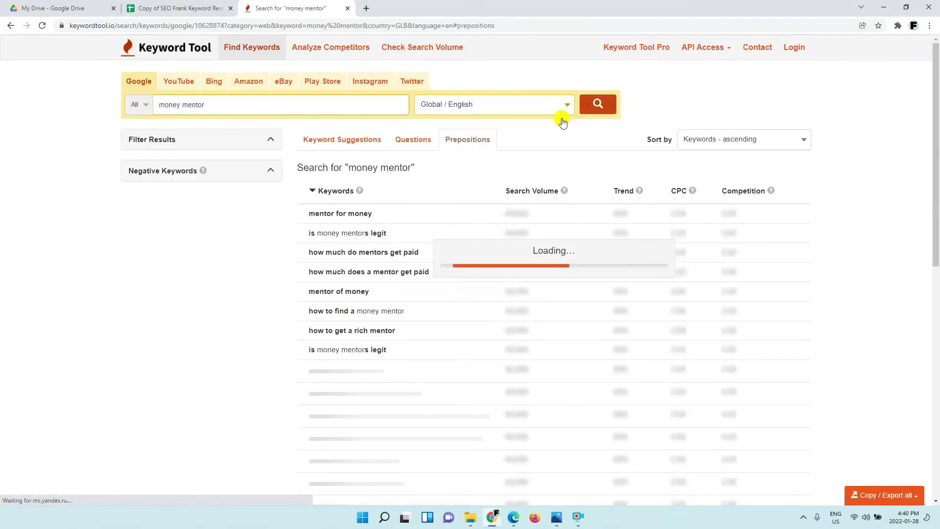
# Copy all keyword suggestions for money mentor and paste them as values only from B92 on the 4. Theme 1 KWs sheet
pyautogui.click(356, 142)
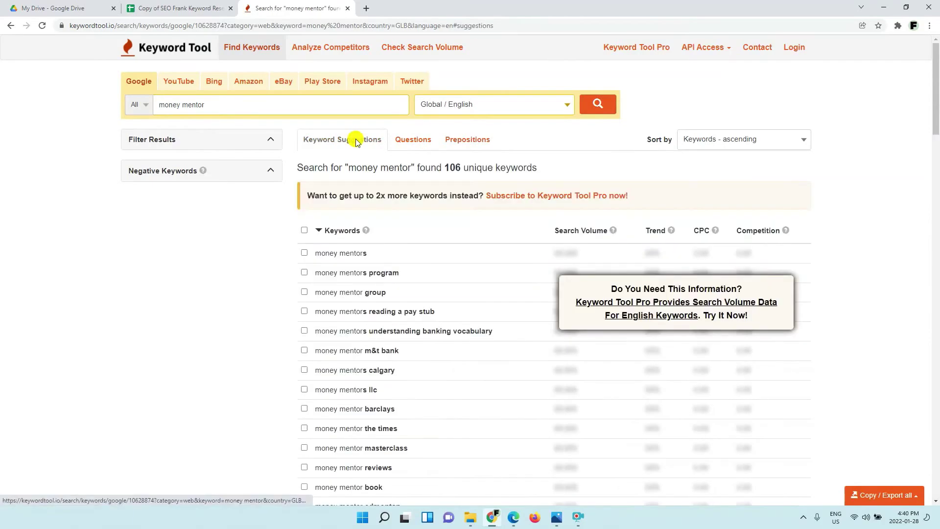
pyautogui.click(881, 494)
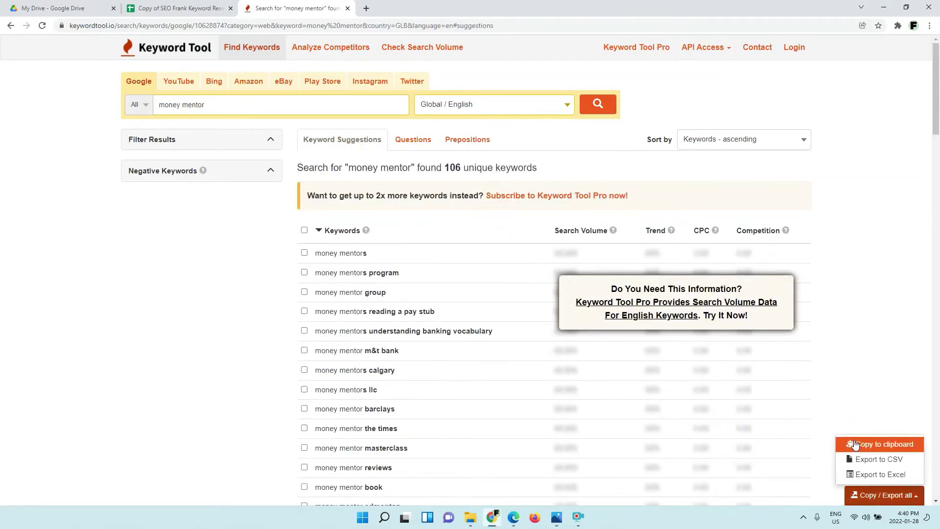
pyautogui.click(882, 444)
pyautogui.click(206, 5)
pyautogui.scroll(-15, 176, 269)
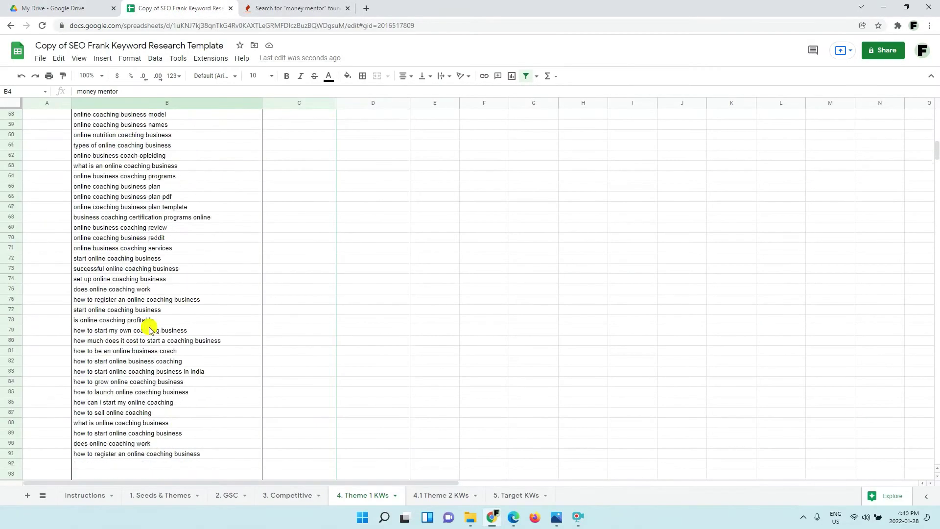
pyautogui.rightClick(131, 226)
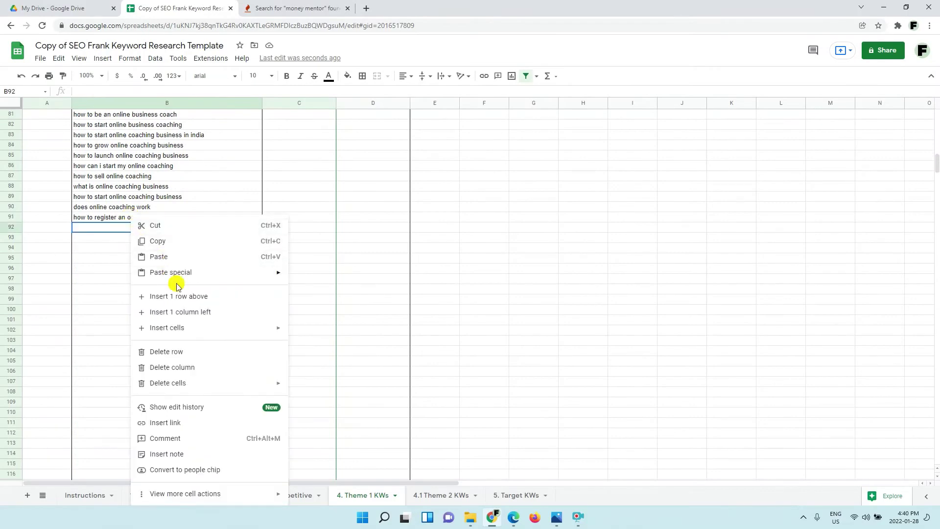
pyautogui.moveTo(181, 279)
pyautogui.click(307, 275)
pyautogui.scroll(9, 299, 267)
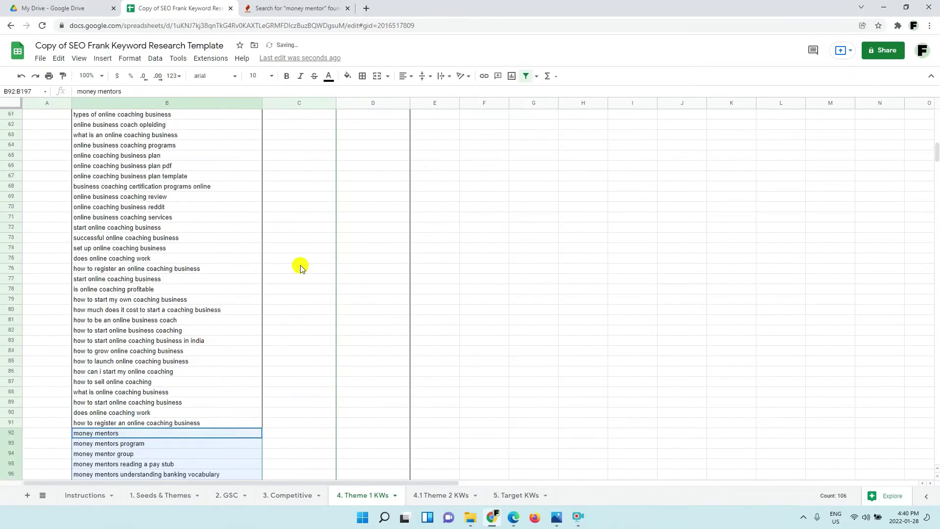
pyautogui.scroll(7, 299, 267)
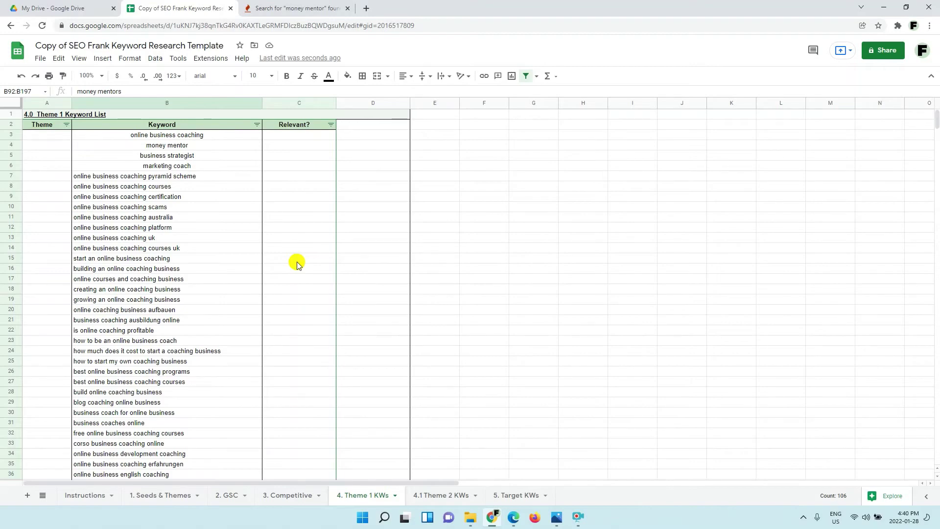
# Mark the keywords in rows 3, 4, 8, 12, 16 and 19 of the Theme 1 list as relevant with y
pyautogui.click(306, 134)
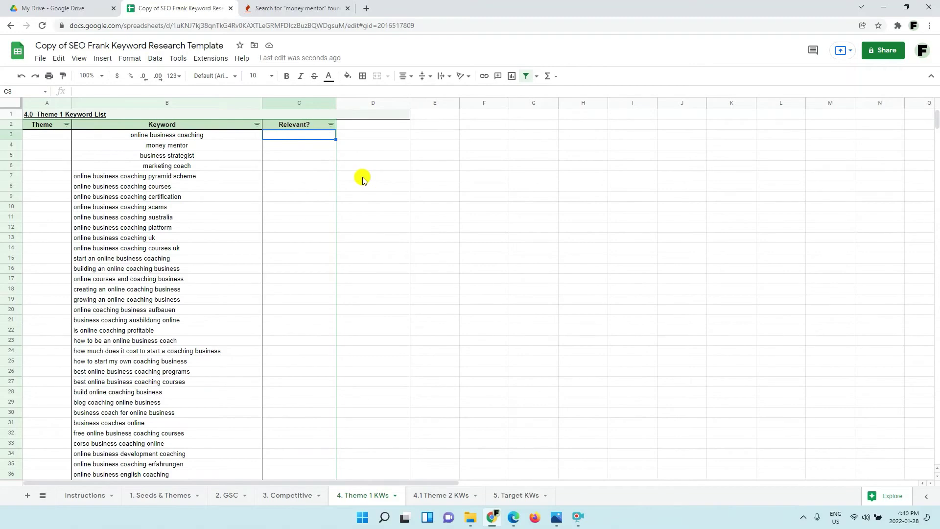
pyautogui.write('y')
pyautogui.press('Return')
pyautogui.write('y')
pyautogui.press('Return')
pyautogui.press('Down')
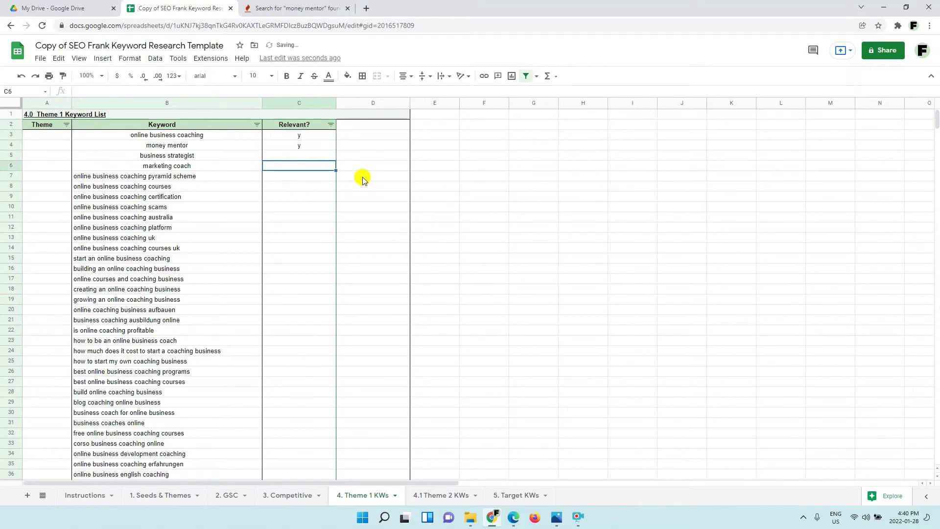
pyautogui.press('Down')
pyautogui.press('Down')
pyautogui.write('y')
pyautogui.press('Return')
pyautogui.press('Down')
pyautogui.press('Down')
pyautogui.press('Down')
pyautogui.write('y')
pyautogui.press('Return')
pyautogui.press('Down')
pyautogui.press('Down')
pyautogui.press('Down')
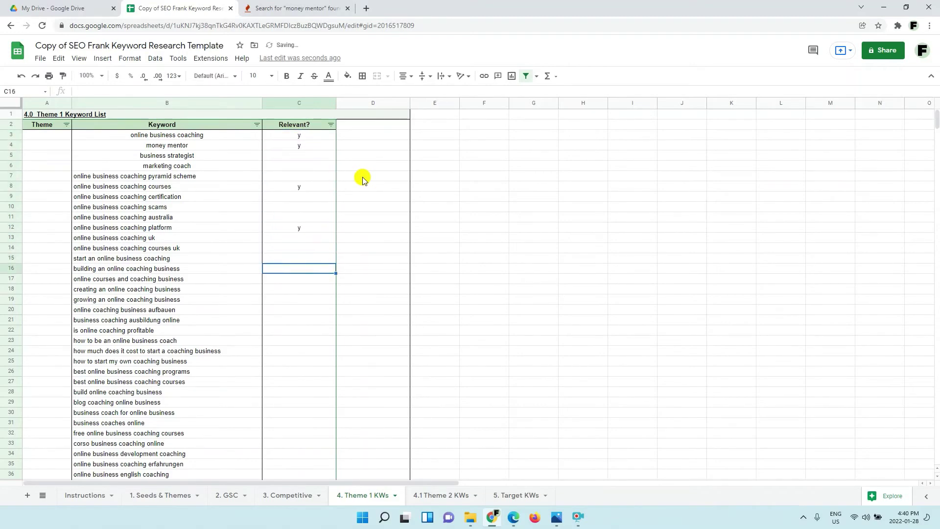
pyautogui.write('y')
pyautogui.press('Return')
pyautogui.press('Down')
pyautogui.press('Down')
pyautogui.write('y')
pyautogui.press('Return')
pyautogui.press('Down')
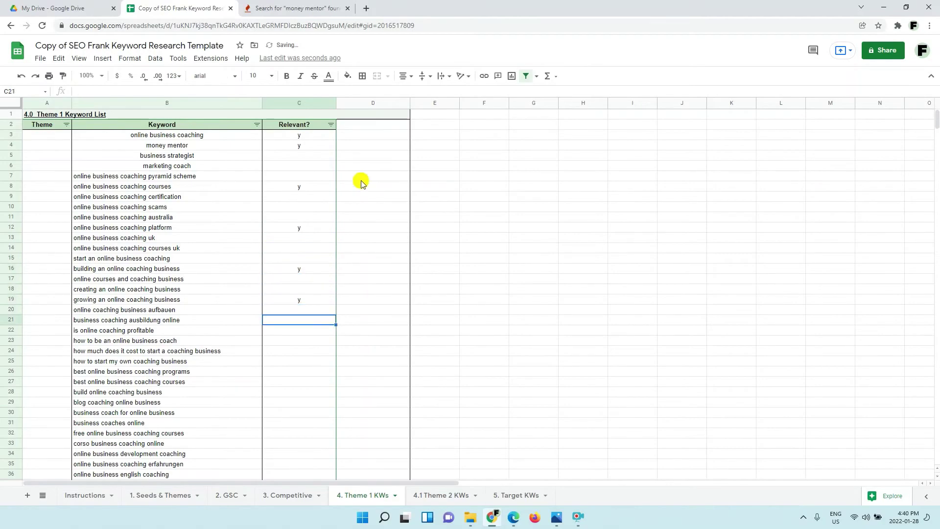
# Sort the Theme 1 keyword range B3:C197 by column C from Z to A using the advanced range sorting options
pyautogui.scroll(-10, 325, 230)
pyautogui.scroll(-5, 211, 319)
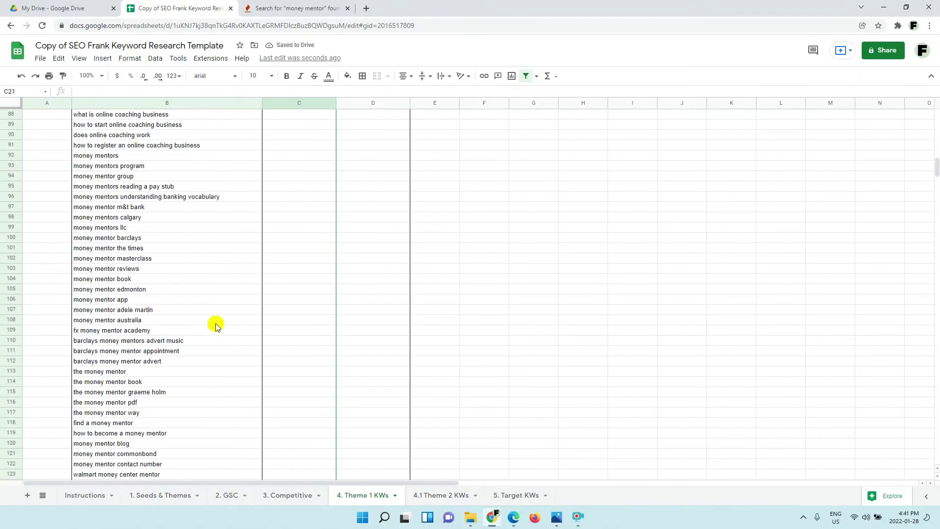
pyautogui.scroll(12, 215, 320)
pyautogui.scroll(4, 213, 315)
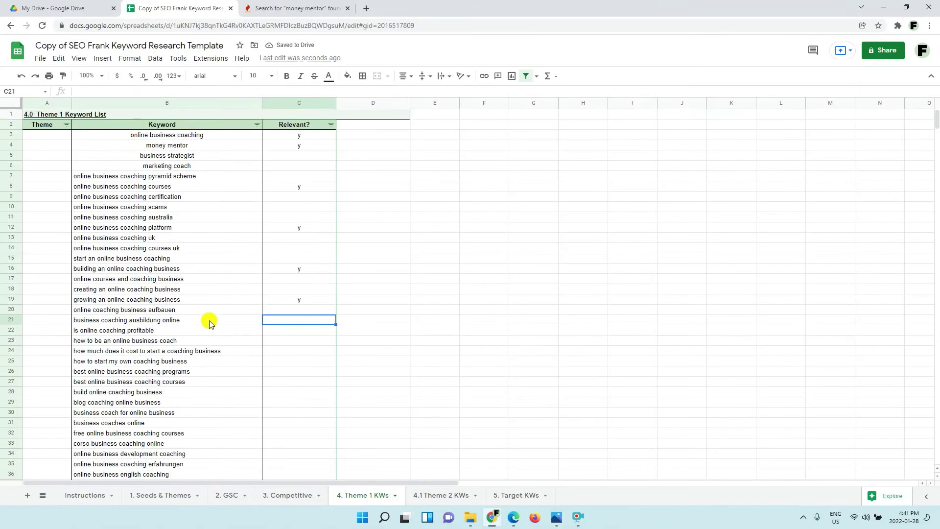
pyautogui.click(154, 139)
pyautogui.hotkey('shift', 'Right')
pyautogui.hotkey('ctrl', 'shift', 'Down')
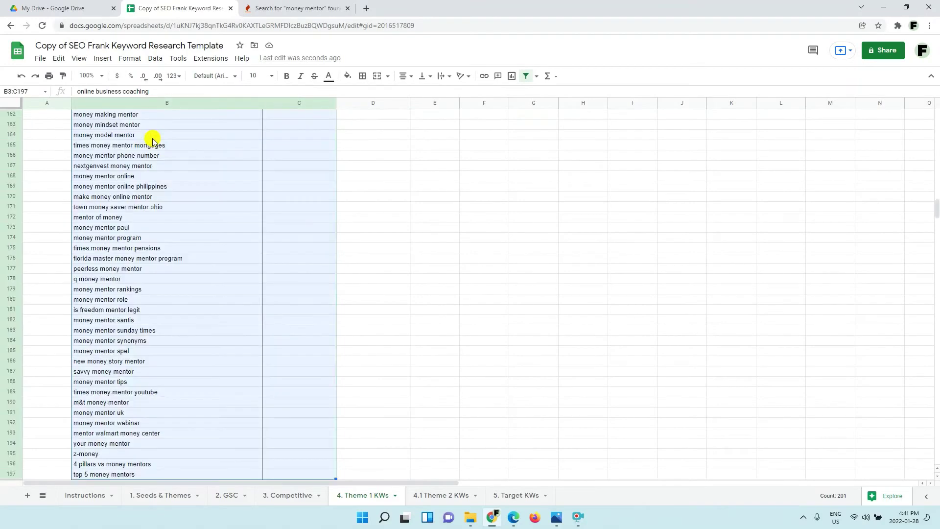
pyautogui.click(155, 58)
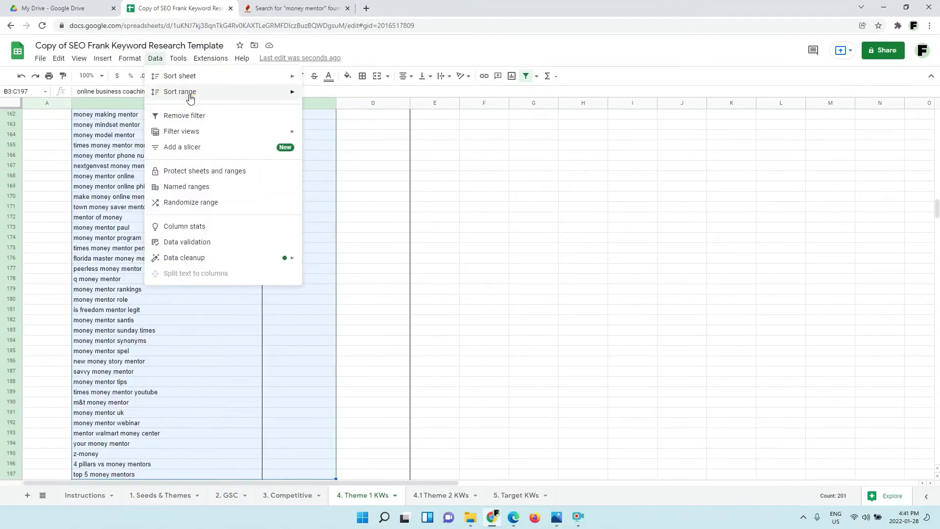
pyautogui.moveTo(275, 91)
pyautogui.click(329, 135)
pyautogui.click(405, 259)
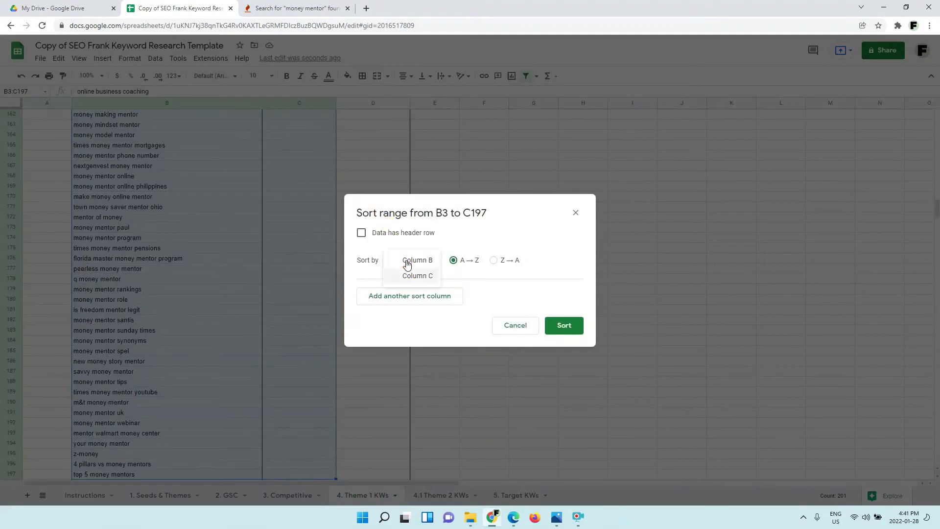
pyautogui.click(420, 280)
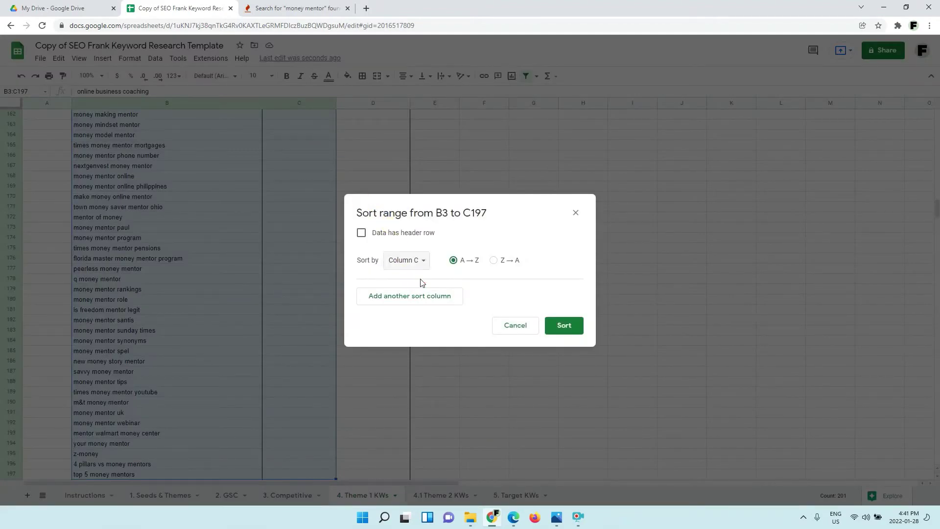
pyautogui.click(498, 259)
pyautogui.click(563, 325)
# Check the keywords marked as relevant at the start of the sorted Theme 1 list
pyautogui.scroll(3, 315, 183)
pyautogui.click(315, 176)
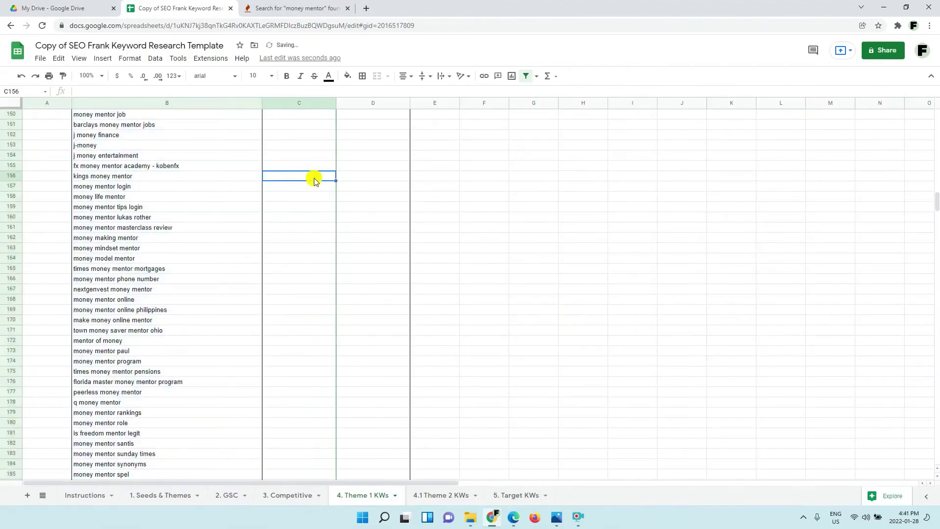
pyautogui.hotkey('ctrl', 'shift', 'Up')
pyautogui.scroll(3, 313, 178)
pyautogui.moveTo(231, 135); pyautogui.dragTo(299, 188)
pyautogui.click(301, 189)
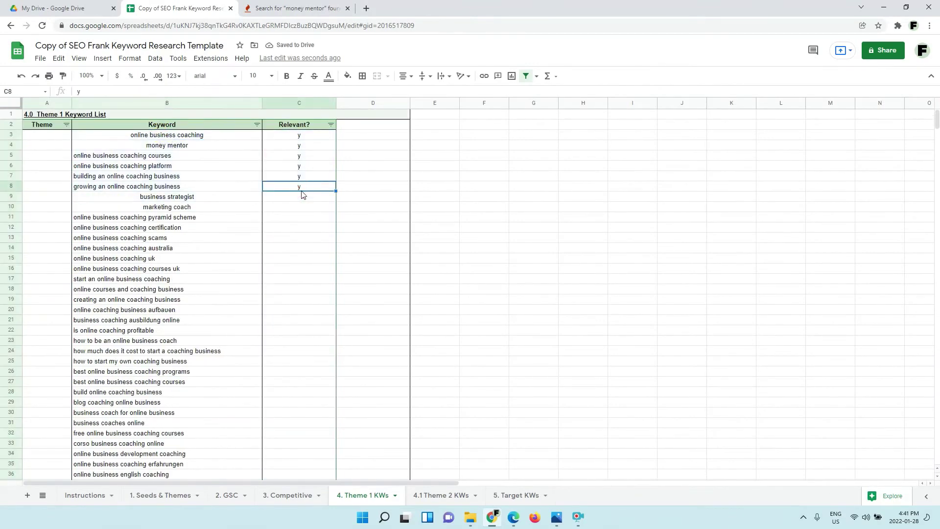
# Review the 4.1 Theme 2 KWs, 2. GSC, 3. Competitive and 4. Theme 1 KWs sheets, and view 5. Target KWs
pyautogui.click(440, 495)
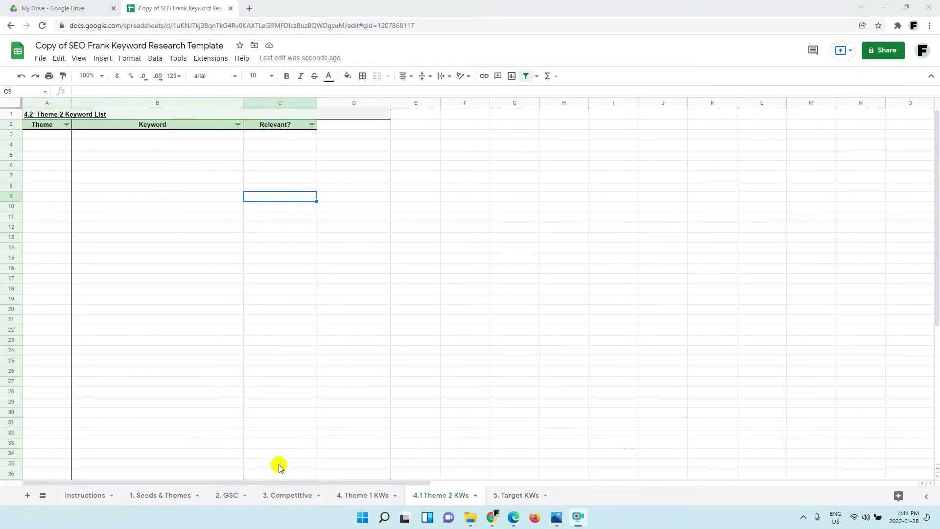
pyautogui.click(227, 497)
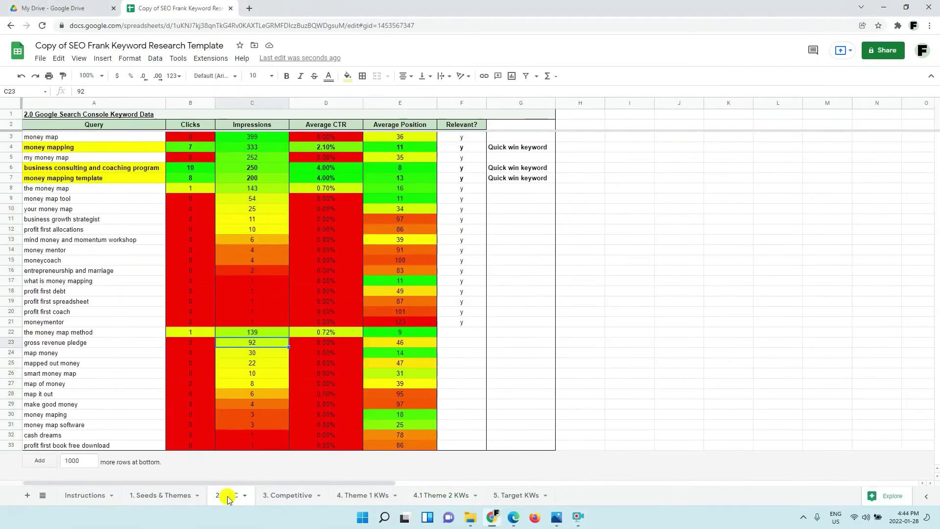
pyautogui.click(270, 500)
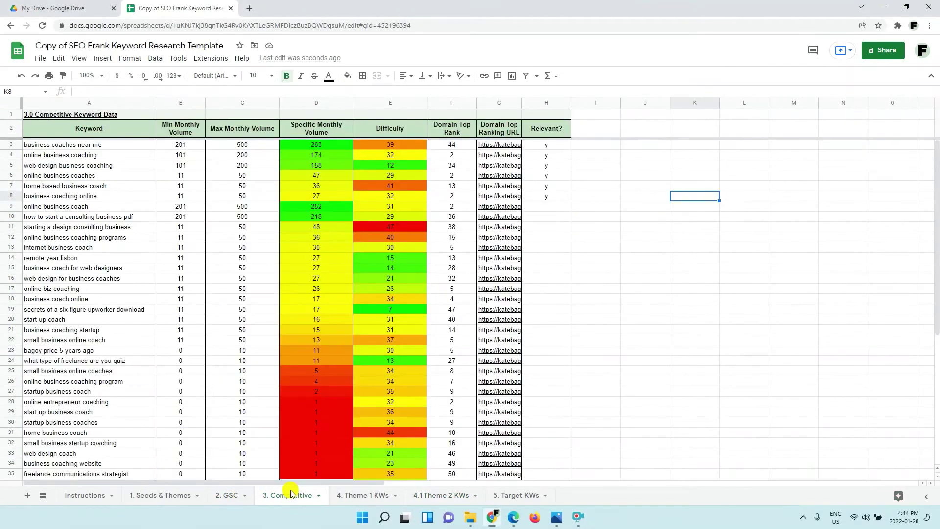
pyautogui.click(365, 500)
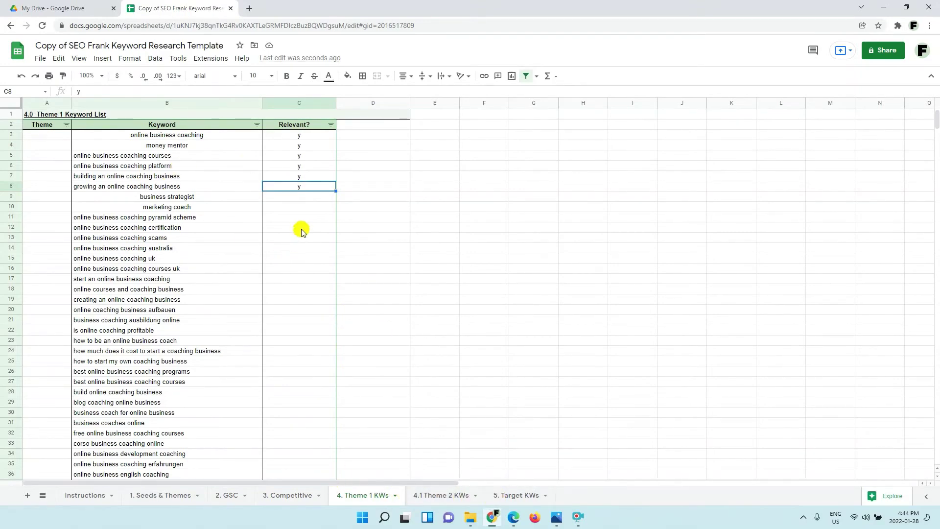
pyautogui.click(516, 496)
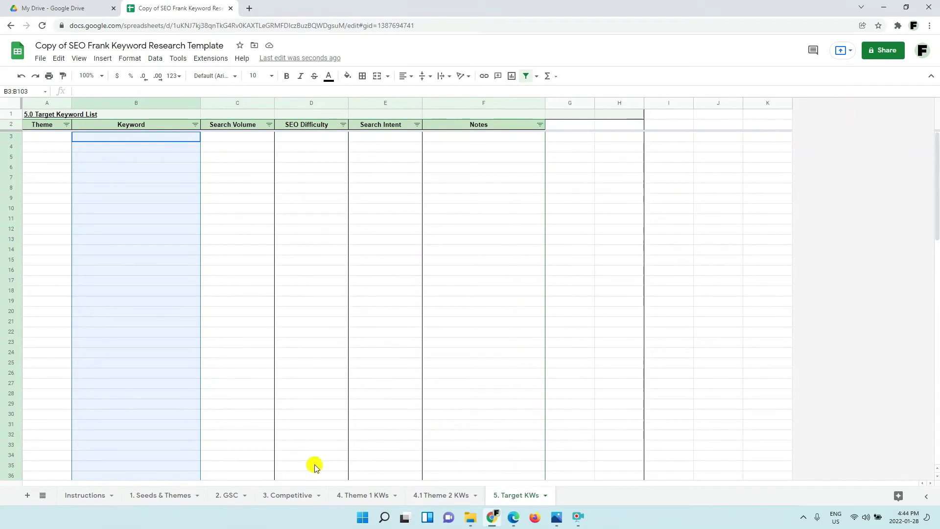
# Copy the relevant queries A3:A21 from the 2. GSC sheet and paste them as values only from B3 on 5. Target KWs
pyautogui.click(228, 496)
pyautogui.click(138, 282)
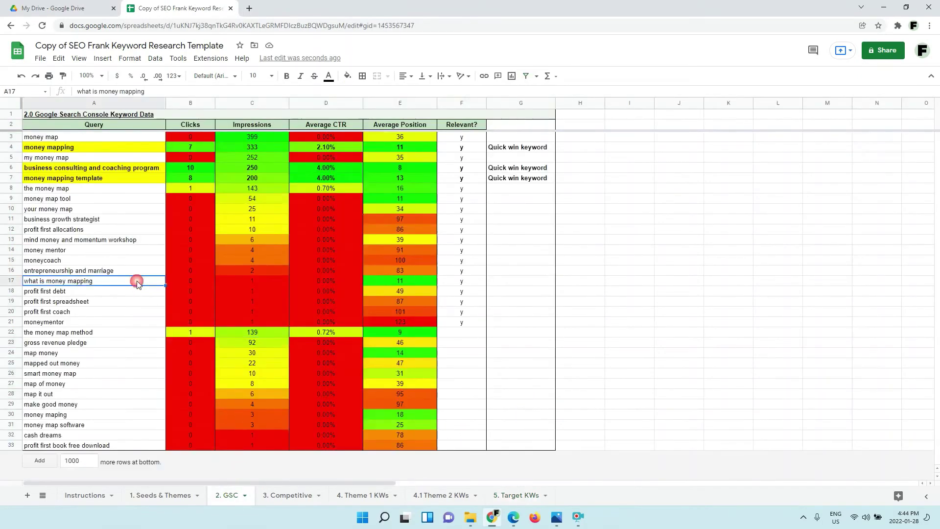
pyautogui.moveTo(115, 138); pyautogui.dragTo(130, 326)
pyautogui.hotkey('ctrl', 'c')
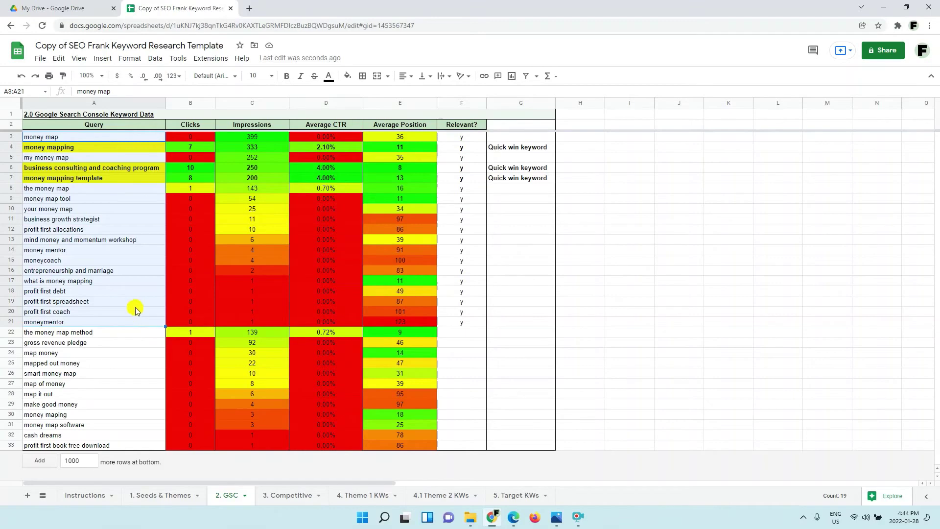
pyautogui.click(523, 492)
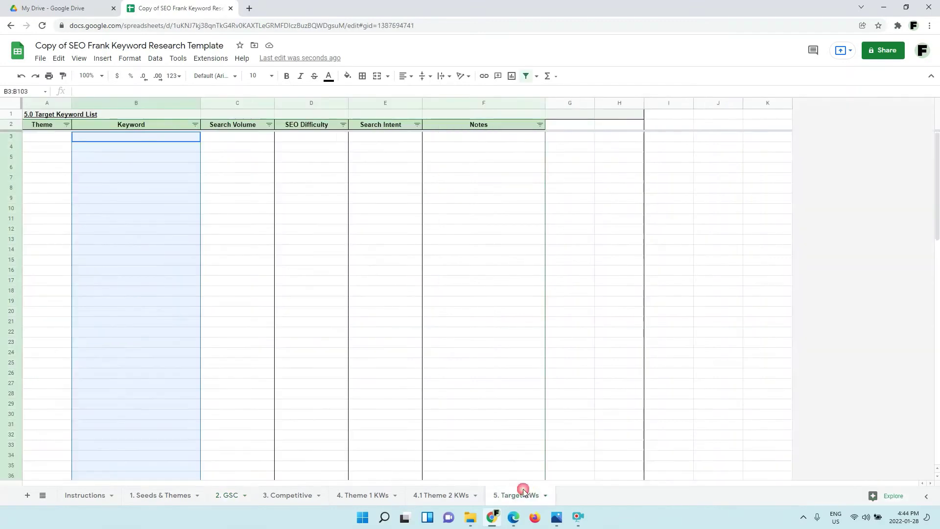
pyautogui.click(136, 138)
pyautogui.rightClick(136, 139)
pyautogui.moveTo(188, 198)
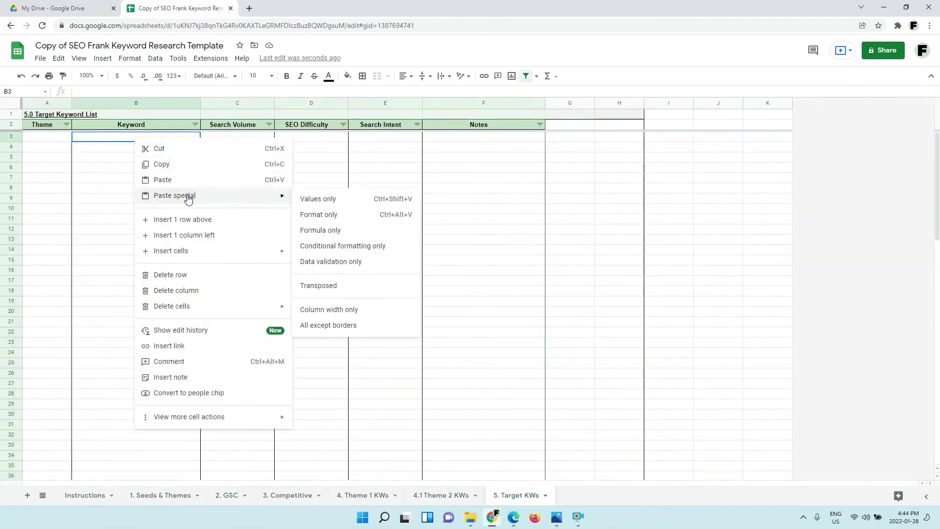
pyautogui.click(316, 199)
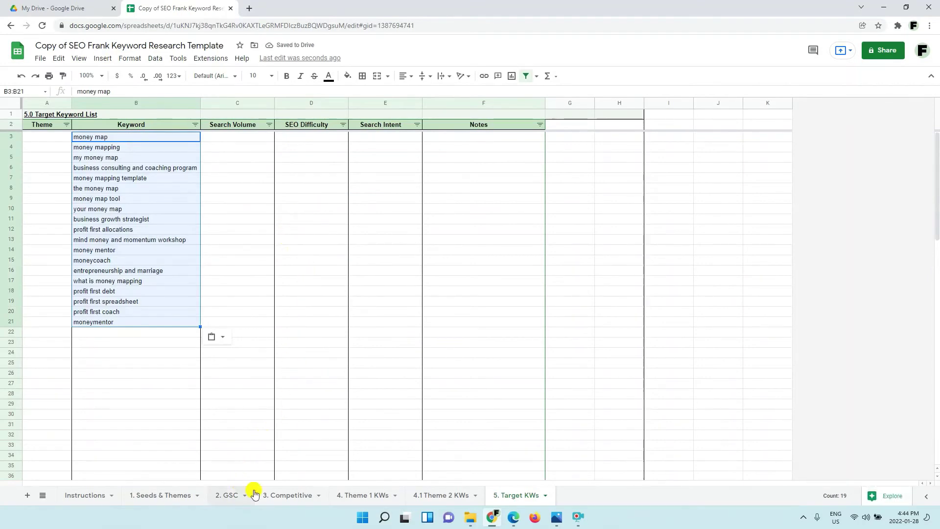
# Copy the relevant keywords A3:A8 from the 3. Competitive sheet and paste them as values only from B22 on 5. Target KWs
pyautogui.click(283, 495)
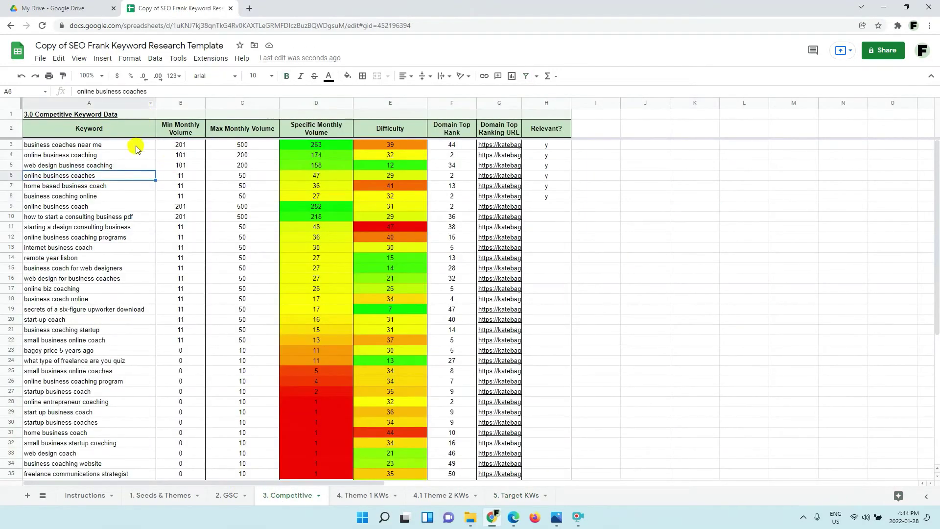
pyautogui.moveTo(135, 146); pyautogui.dragTo(142, 201)
pyautogui.hotkey('ctrl', 'c')
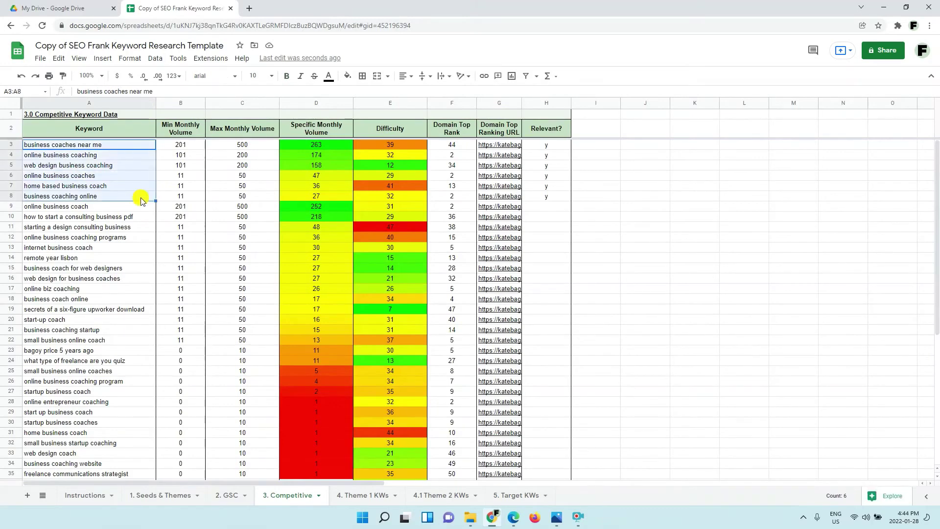
pyautogui.click(513, 496)
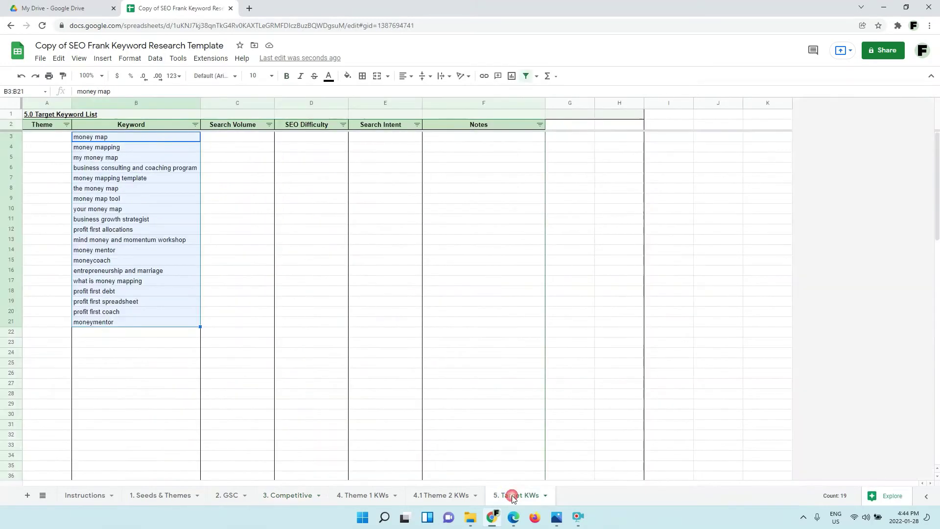
pyautogui.rightClick(181, 336)
pyautogui.moveTo(245, 109)
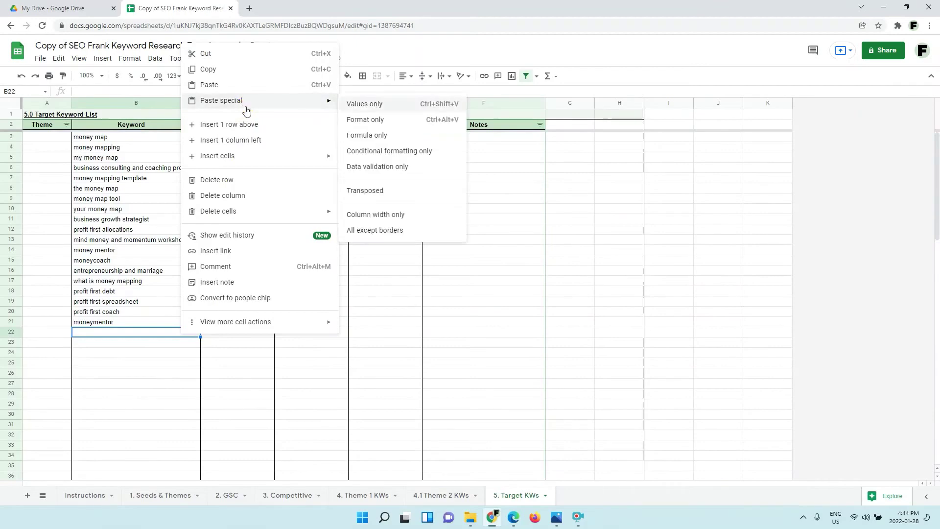
pyautogui.click(349, 107)
# Copy the relevant keywords B3:B8 from the 4. Theme 1 KWs sheet and paste them as values only from B28 on 5. Target KWs
pyautogui.click(354, 495)
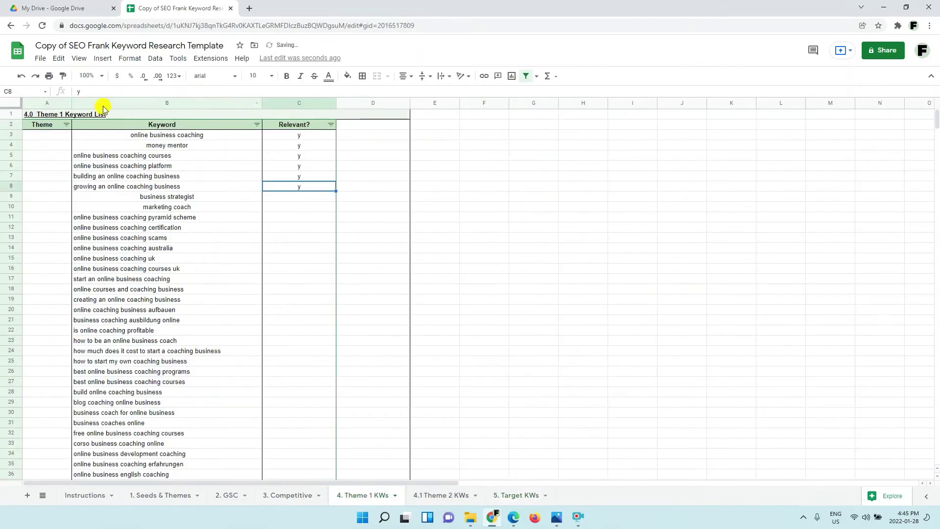
pyautogui.moveTo(203, 136); pyautogui.dragTo(196, 190)
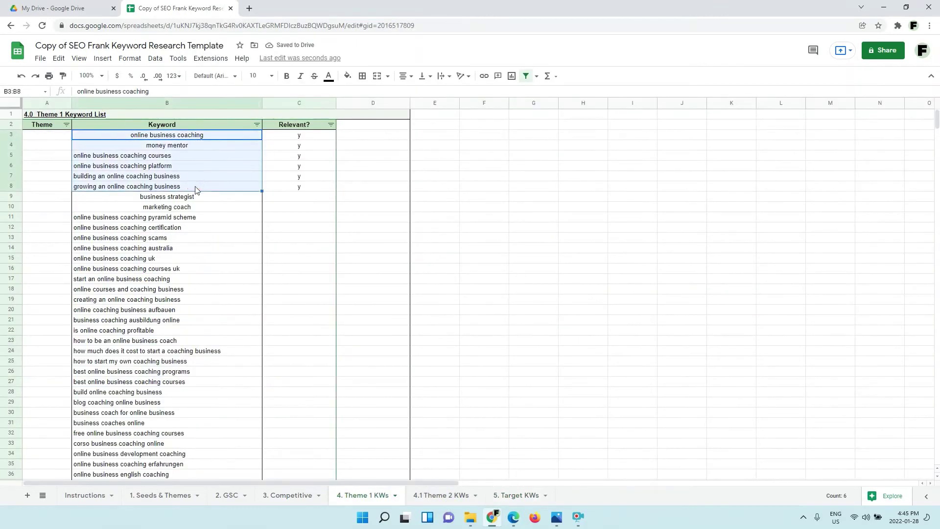
pyautogui.hotkey('ctrl', 'c')
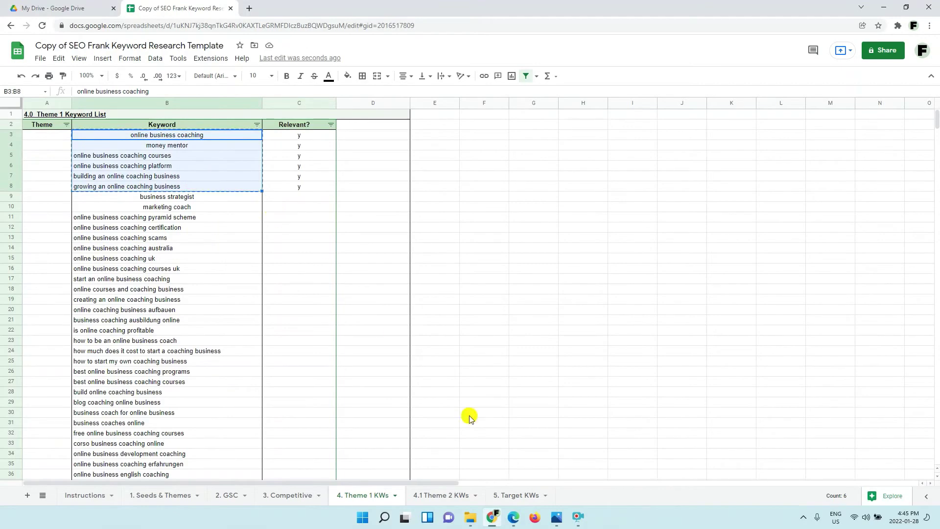
pyautogui.click(525, 496)
pyautogui.rightClick(180, 393)
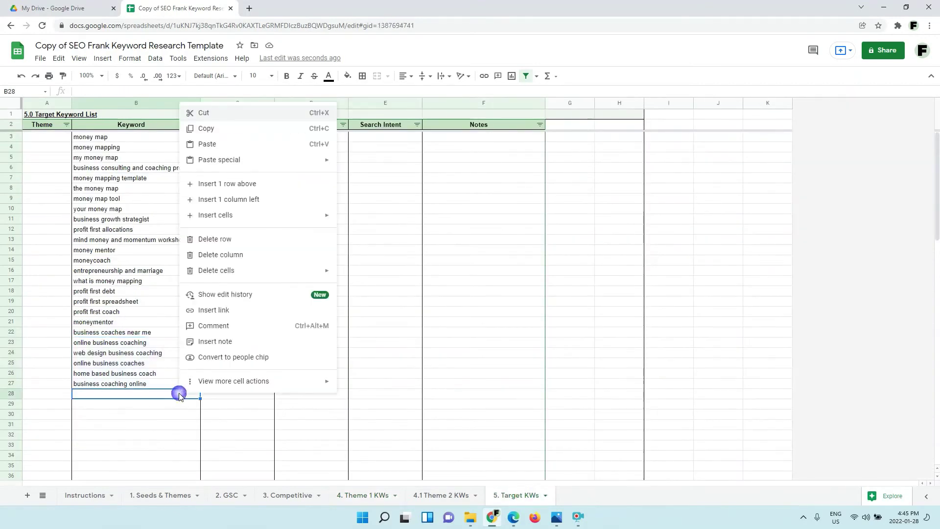
pyautogui.moveTo(241, 161)
pyautogui.click(349, 161)
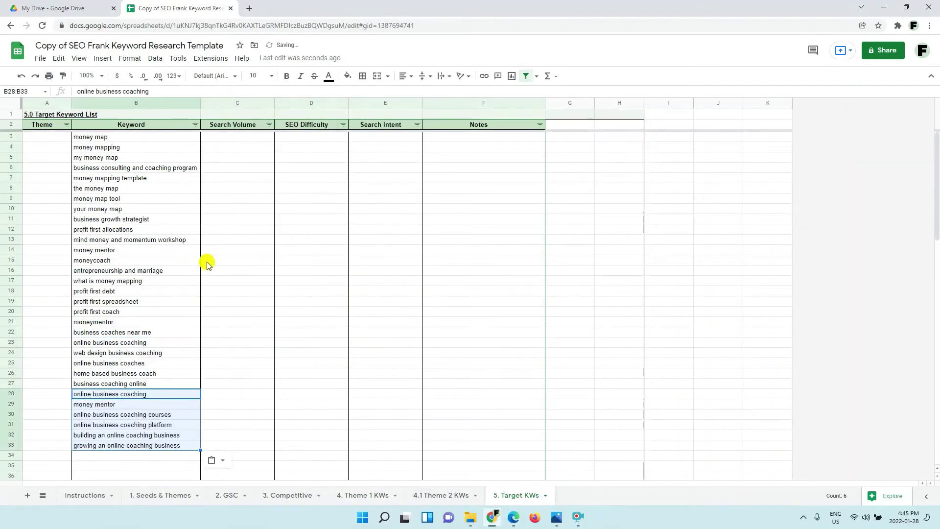
# Check the 4.1 Theme 2 KWs sheet for keywords, and inspect the Search Volume and SEO Difficulty columns on 5. Target KWs
pyautogui.scroll(-2, 230, 279)
pyautogui.click(434, 495)
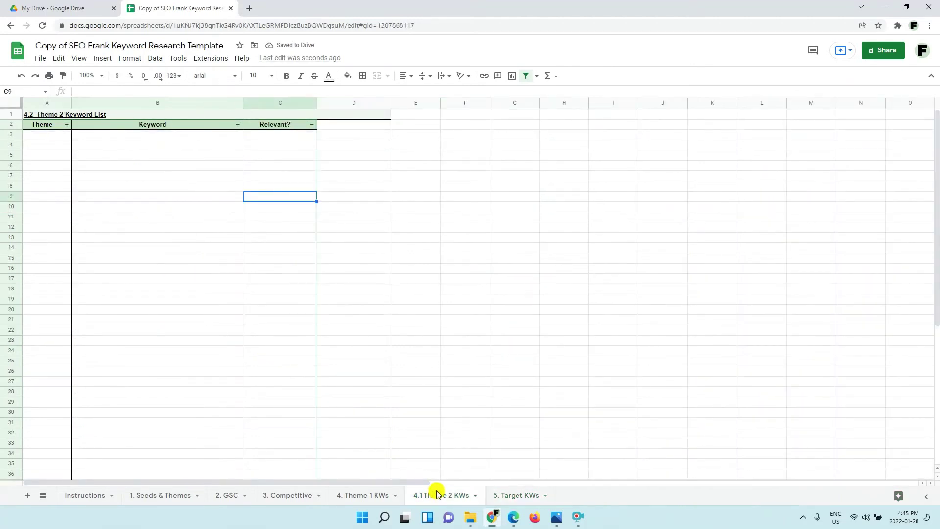
pyautogui.click(520, 499)
pyautogui.scroll(4, 367, 267)
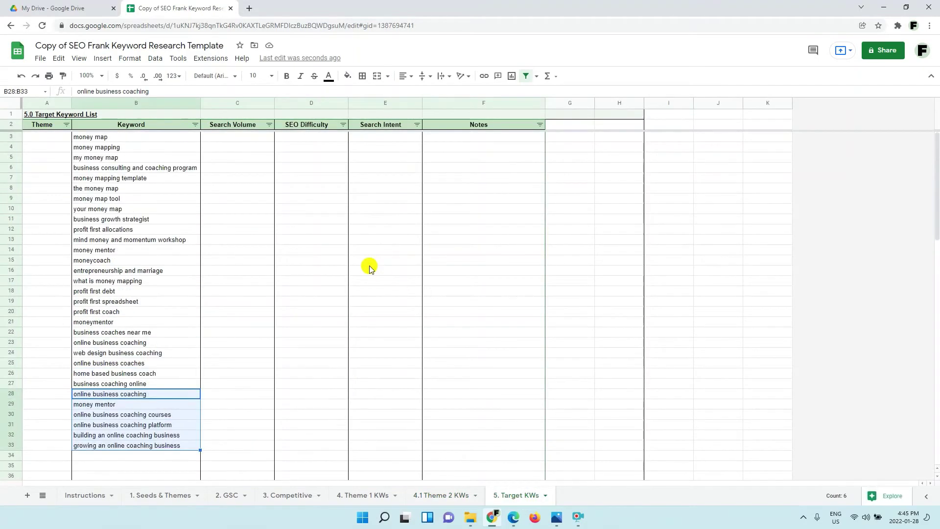
pyautogui.click(205, 230)
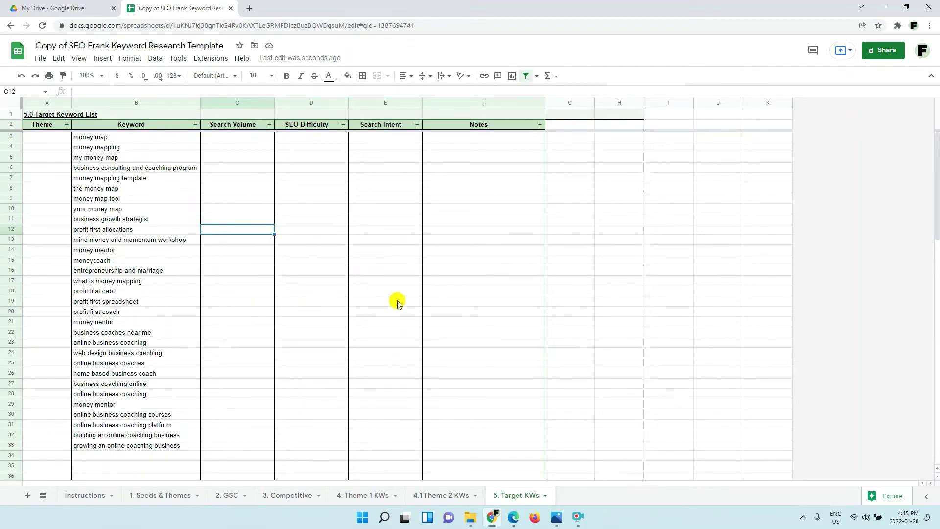
pyautogui.moveTo(245, 108); pyautogui.dragTo(301, 107)
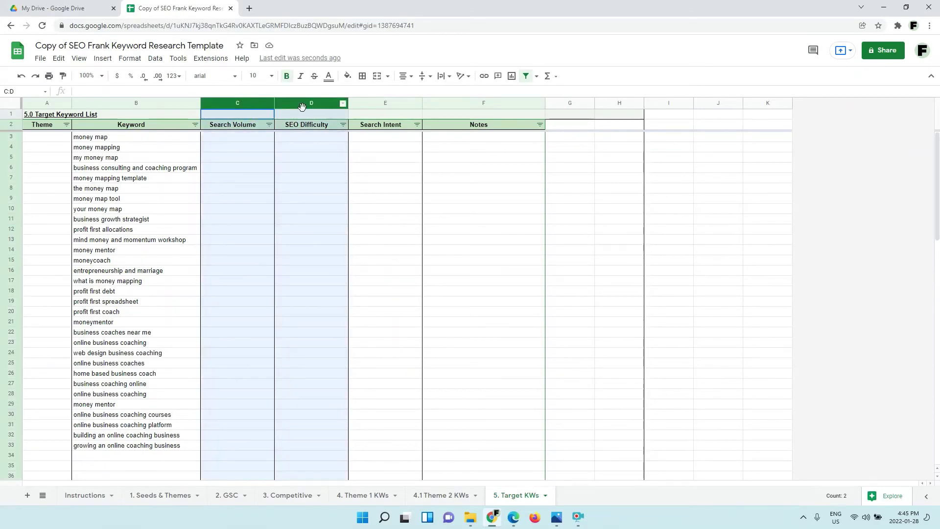
pyautogui.click(165, 188)
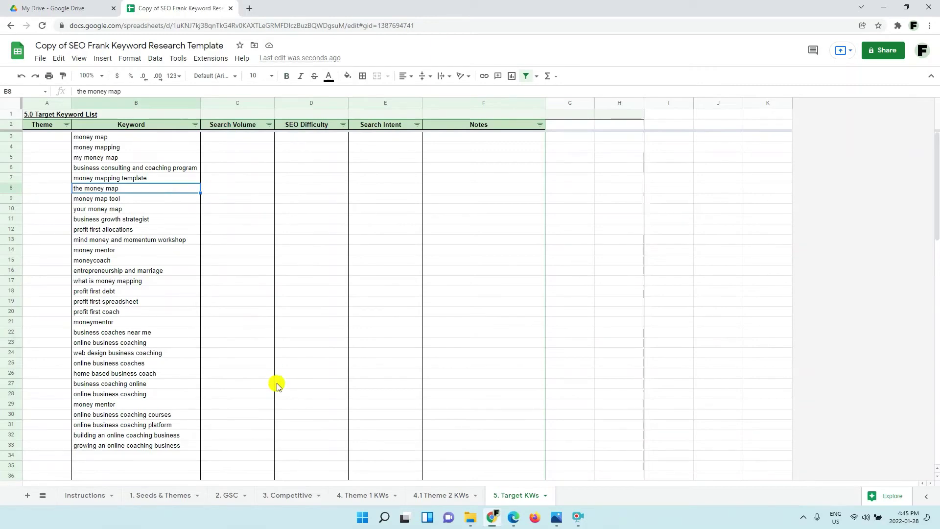
# Review the rows marked as quick win keywords on the 2. GSC sheet and return to 5. Target KWs
pyautogui.click(230, 495)
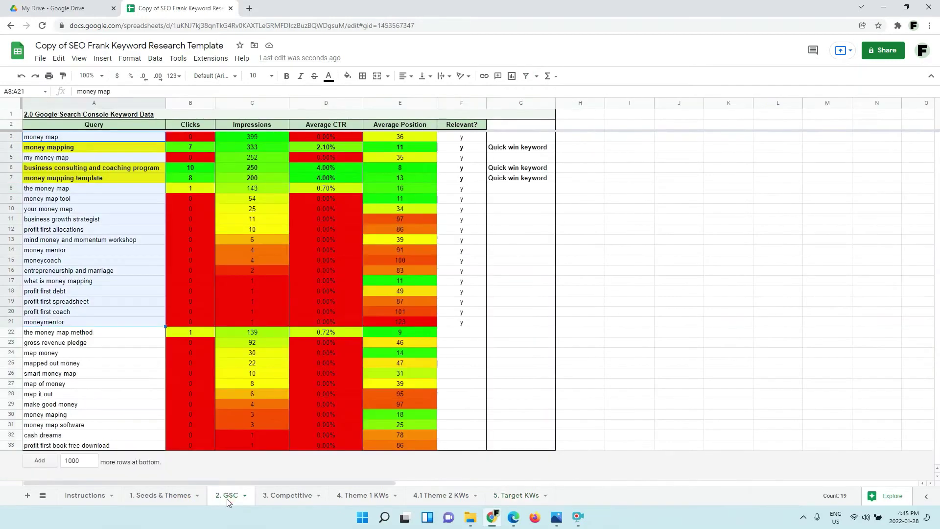
pyautogui.click(232, 281)
pyautogui.moveTo(143, 152); pyautogui.dragTo(507, 154)
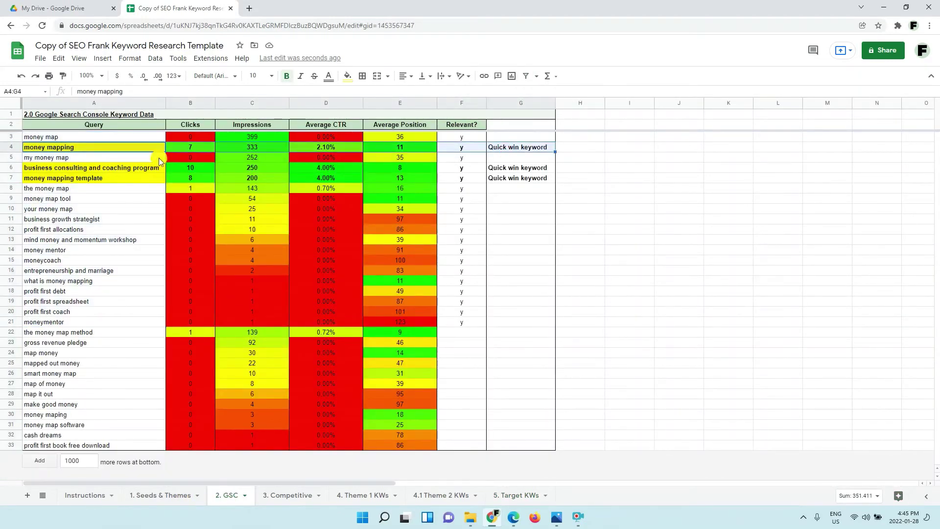
pyautogui.moveTo(139, 168); pyautogui.dragTo(514, 179)
pyautogui.click(514, 178)
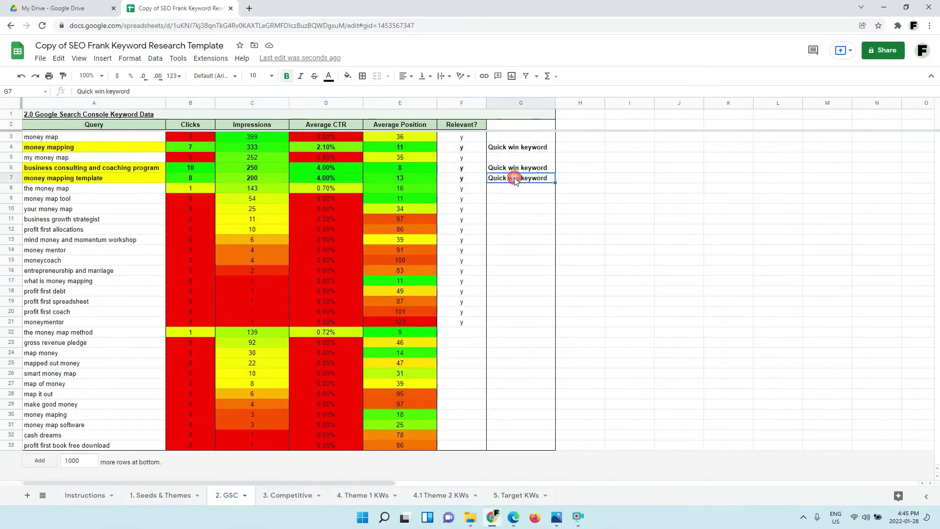
pyautogui.click(518, 147)
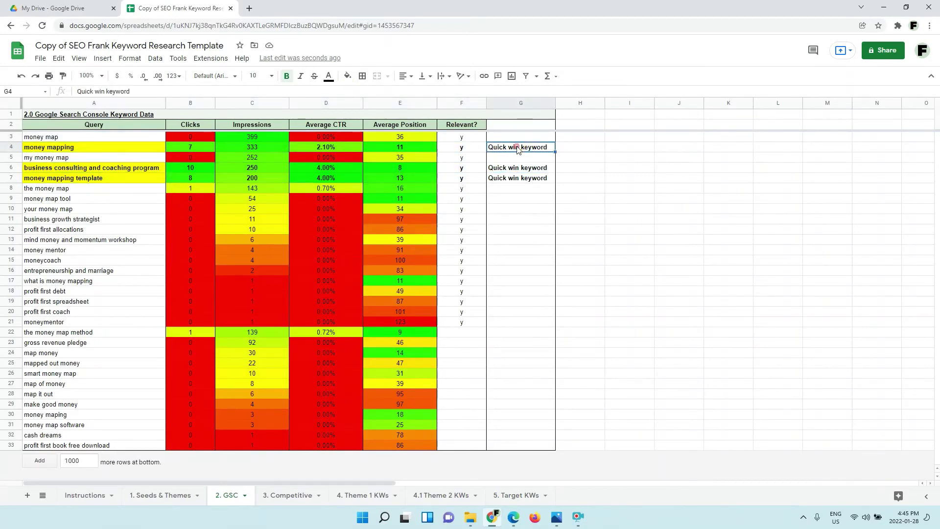
pyautogui.moveTo(465, 168); pyautogui.dragTo(473, 183)
pyautogui.click(473, 181)
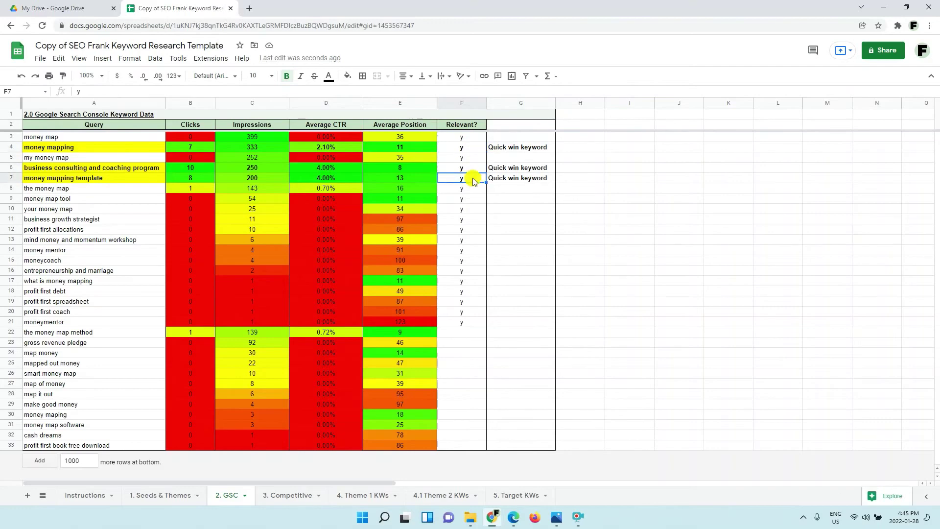
pyautogui.click(132, 151)
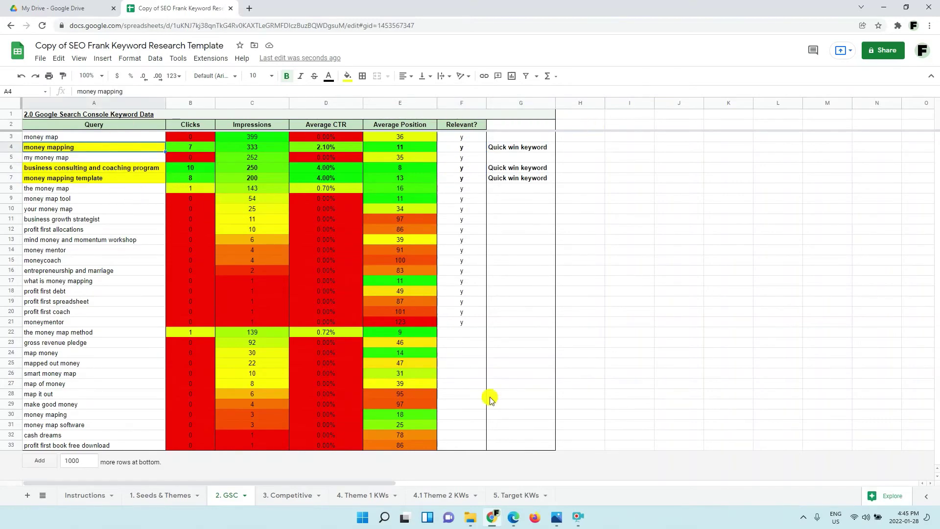
pyautogui.click(512, 495)
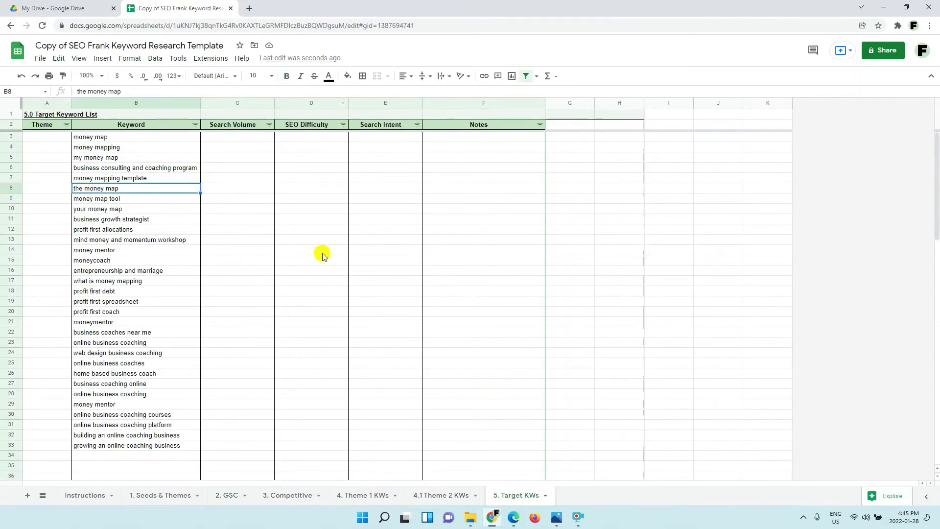
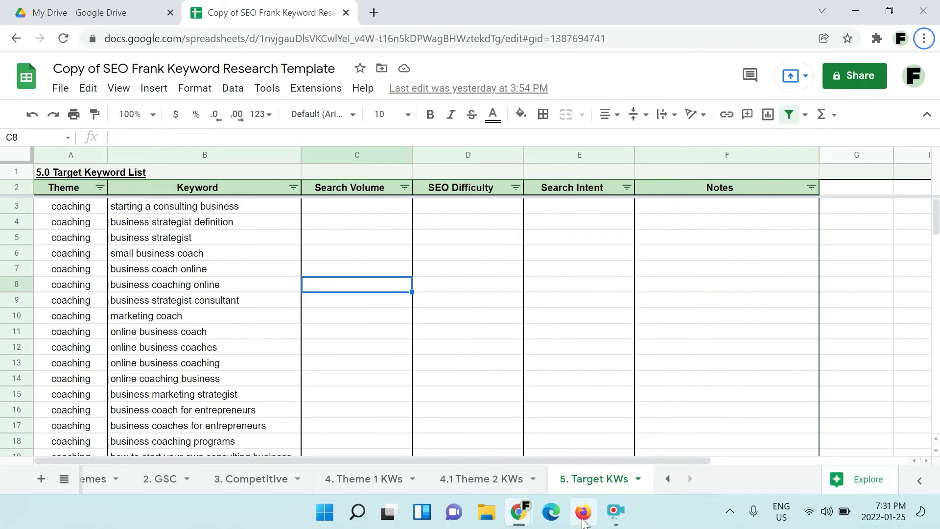
# Look over the SEO Review Tools Free Keyword Search Volume Checker in Firefox and return to the Target Keyword List
pyautogui.click(582, 516)
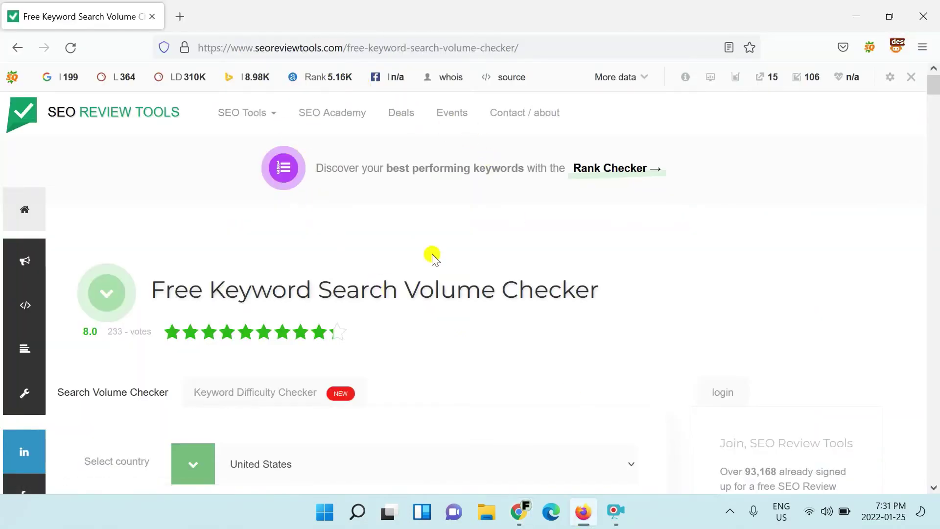
pyautogui.scroll(-3, 442, 257)
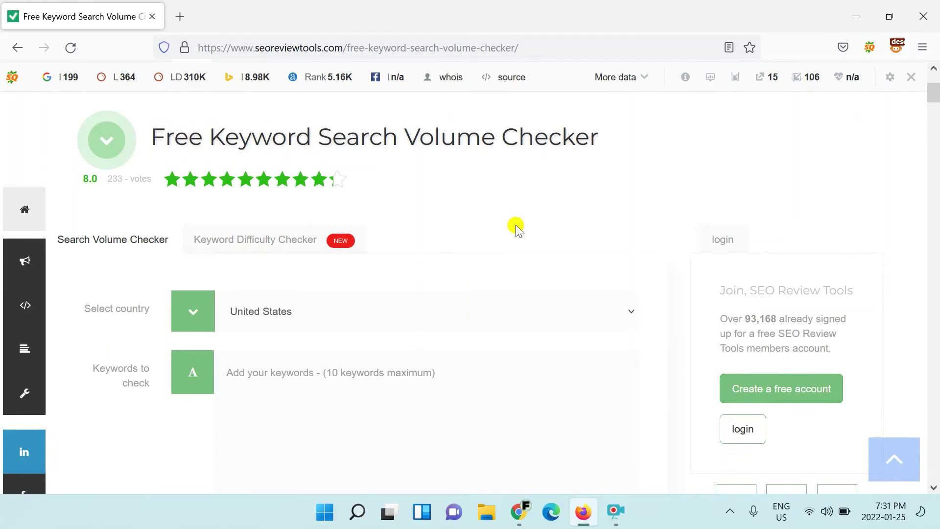
pyautogui.hotkey('alt', 'Tab')
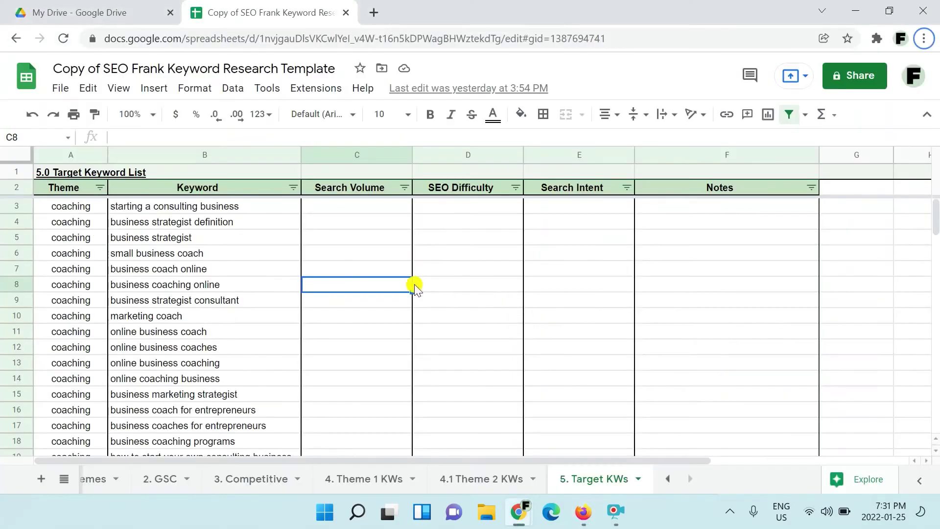
# Copy the keywords B3:B11 from 5. Target KWs and paste them as the keywords to check in the Firefox search volume checker
pyautogui.click(225, 206)
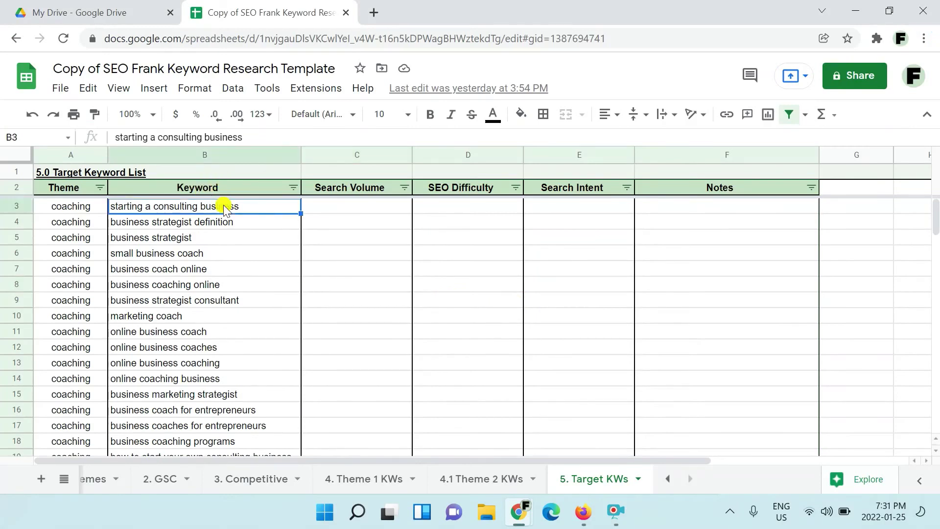
pyautogui.hotkey('shift', 'Down')
pyautogui.hotkey('shift', 'Down')
pyautogui.hotkey('shift', 'Down')
pyautogui.hotkey('shift', 'Down')
pyautogui.hotkey('shift', 'Down')
pyautogui.hotkey('shift', 'Down')
pyautogui.hotkey('shift', 'Down')
pyautogui.hotkey('shift', 'Down')
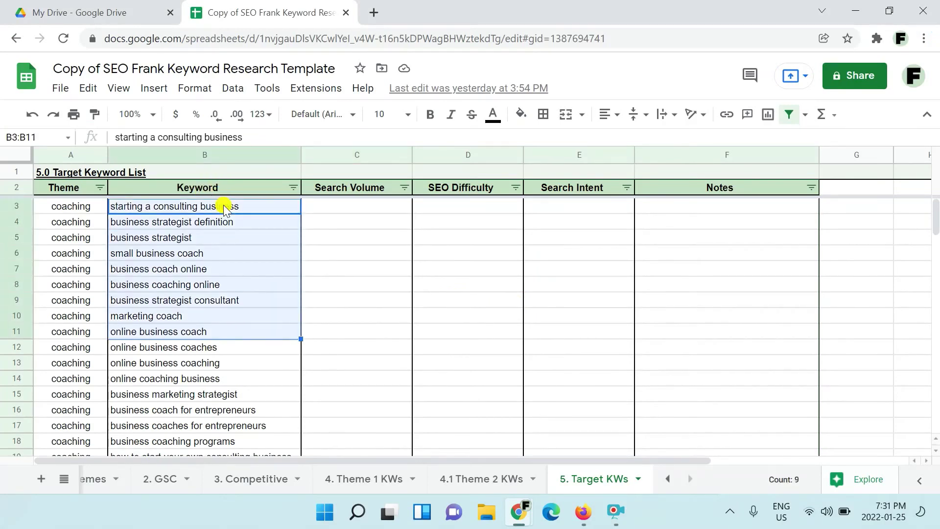
pyautogui.hotkey('ctrl', 'c')
pyautogui.hotkey('alt', 'Tab')
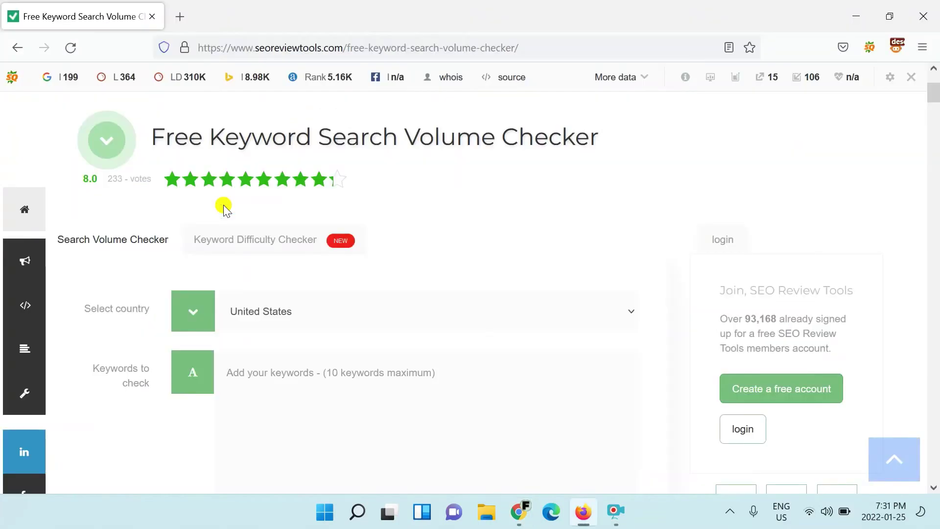
pyautogui.scroll(-2, 296, 372)
pyautogui.click(302, 302)
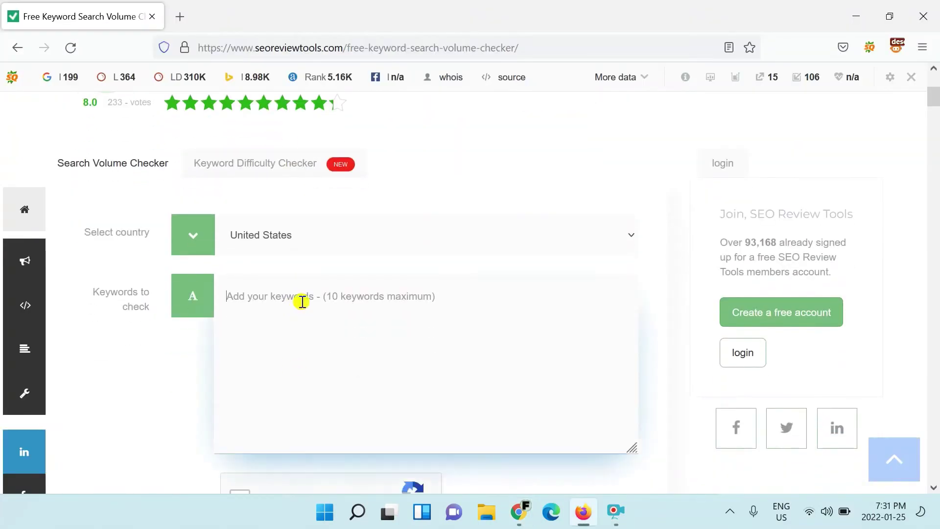
pyautogui.hotkey('ctrl', 'v')
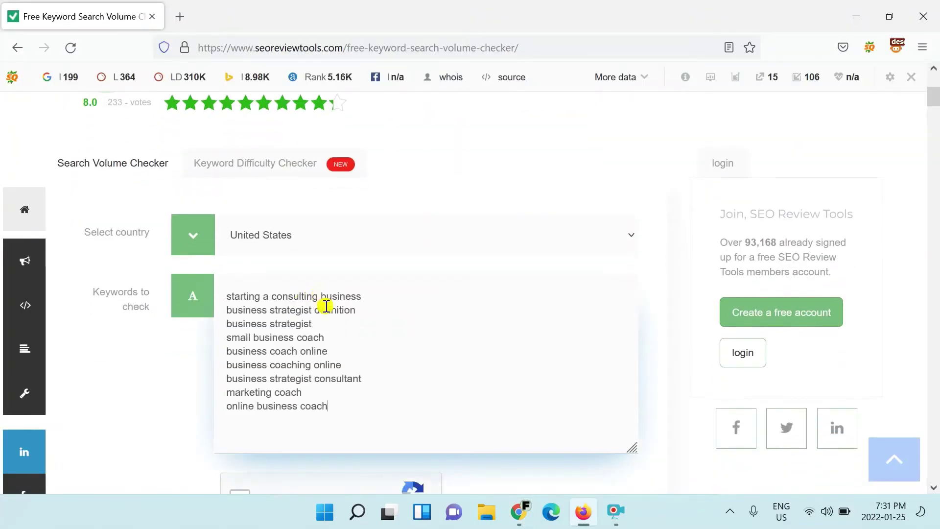
# Select United States as the country for the search volume check
pyautogui.scroll(4, 340, 274)
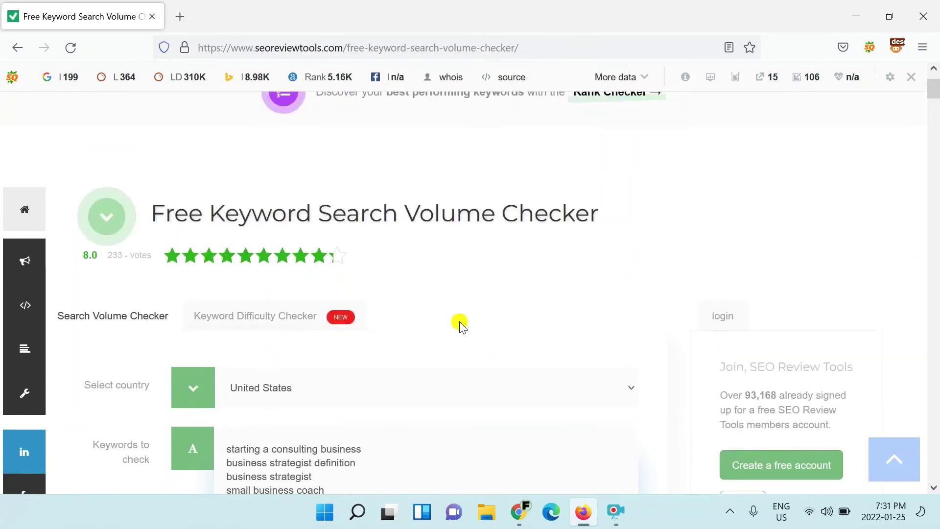
pyautogui.click(633, 386)
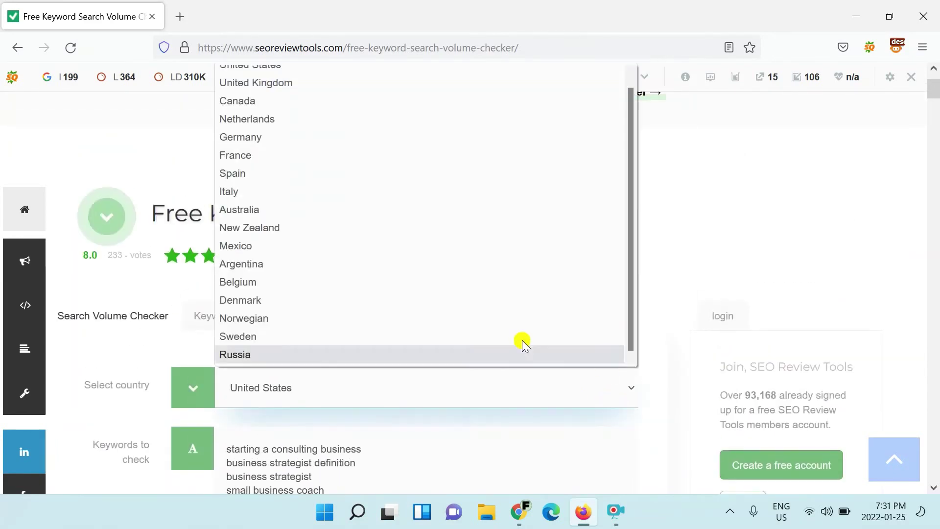
pyautogui.scroll(1, 316, 186)
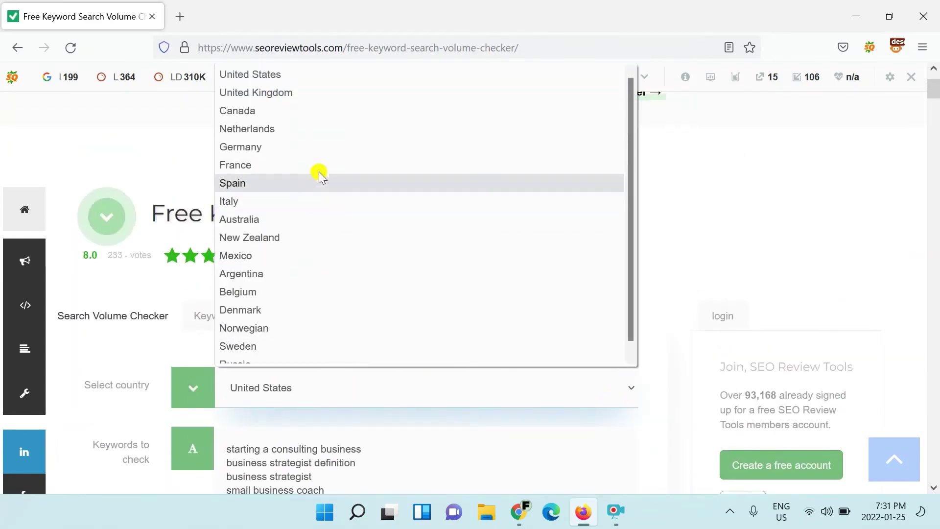
pyautogui.click(312, 75)
# Complete the reCAPTCHA check, run the search volume check on the pasted keywords and look through the per-keyword results
pyautogui.scroll(-4, 493, 272)
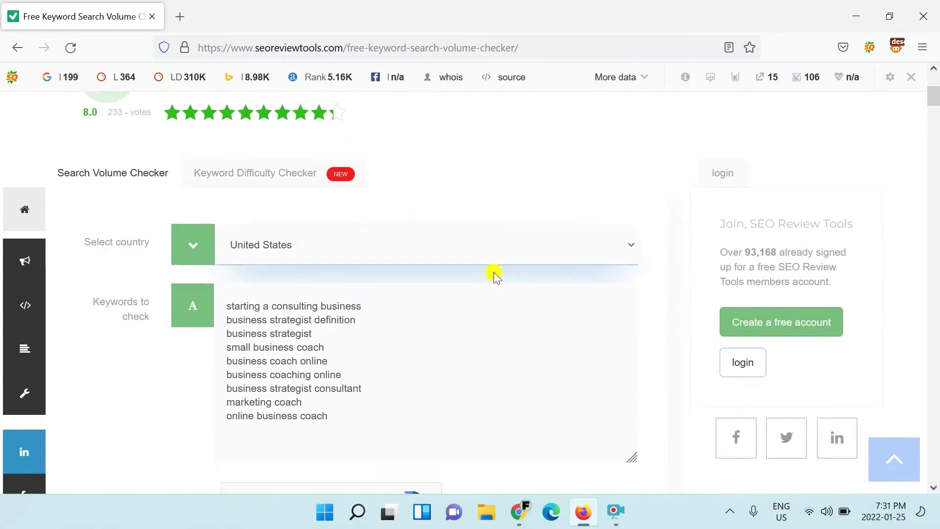
pyautogui.scroll(-2, 493, 272)
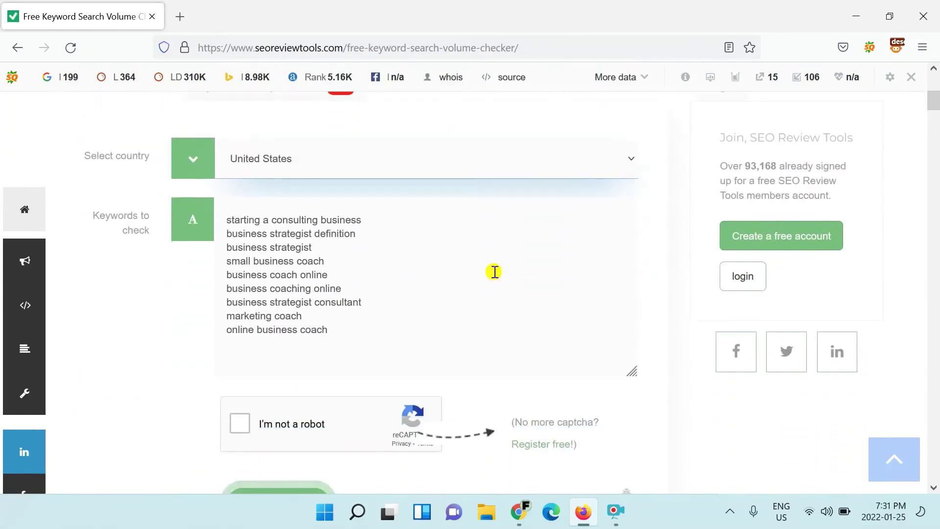
pyautogui.click(243, 426)
pyautogui.scroll(-2, 266, 421)
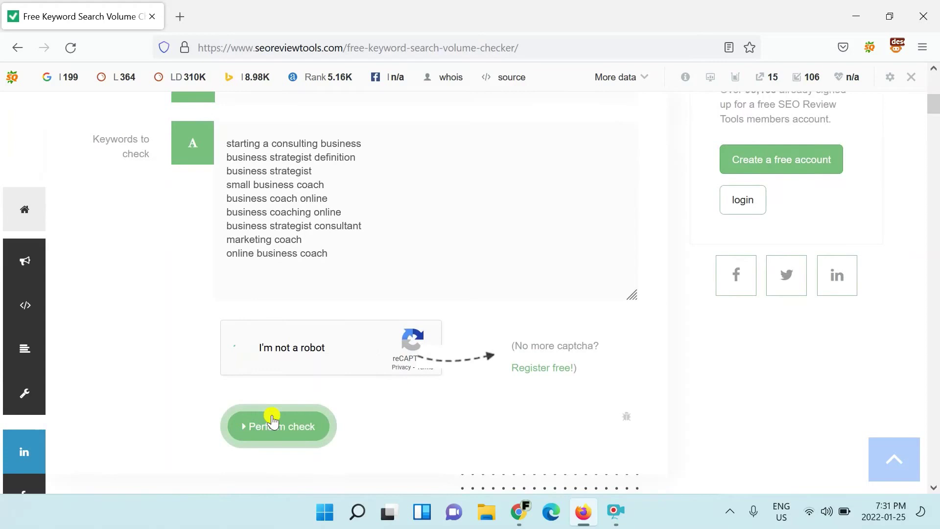
pyautogui.click(303, 433)
pyautogui.click(303, 433)
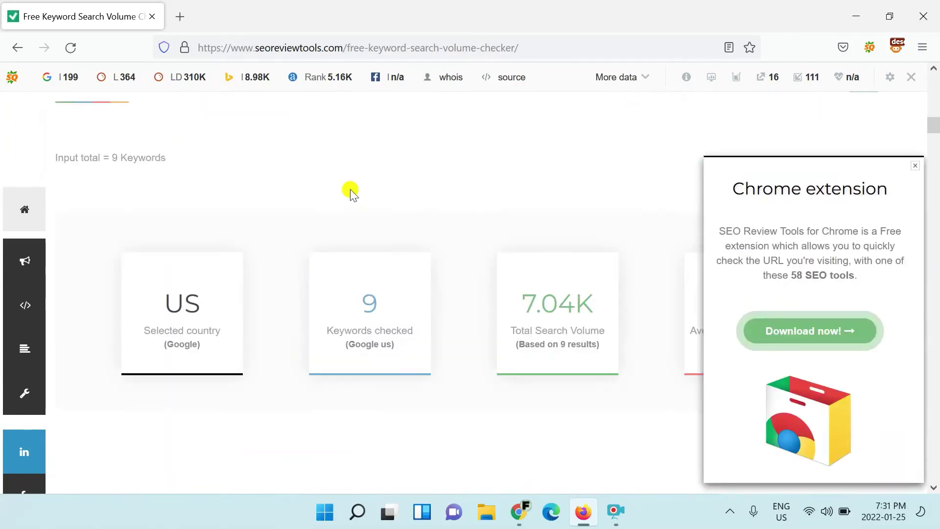
pyautogui.scroll(-7, 350, 191)
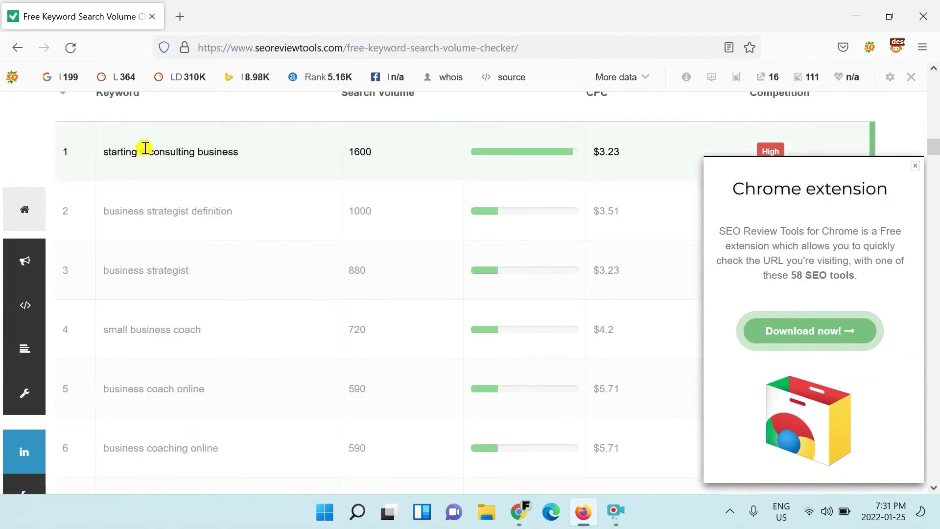
pyautogui.scroll(-3, 189, 209)
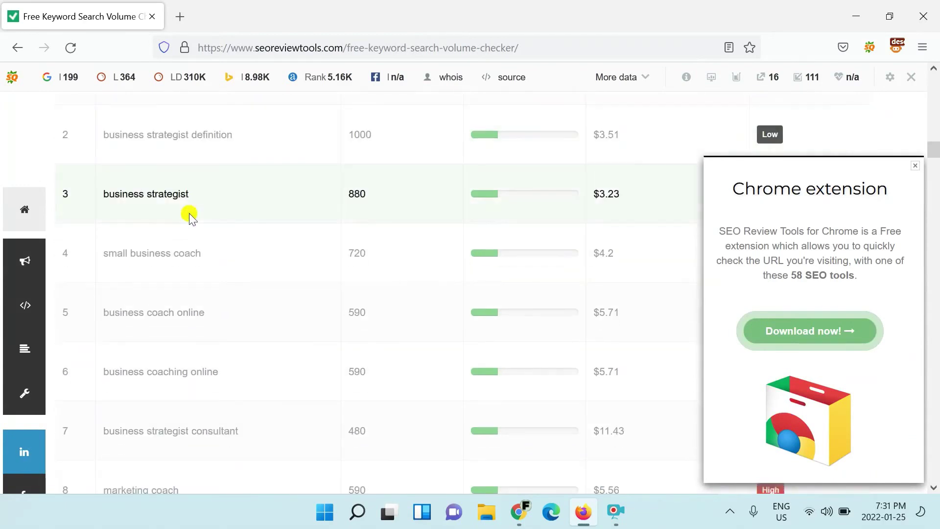
# Dismiss the Chrome extension pop-up and look over the per-keyword search volumes, the summary and the Excel export option
pyautogui.click(914, 166)
pyautogui.scroll(-6, 847, 210)
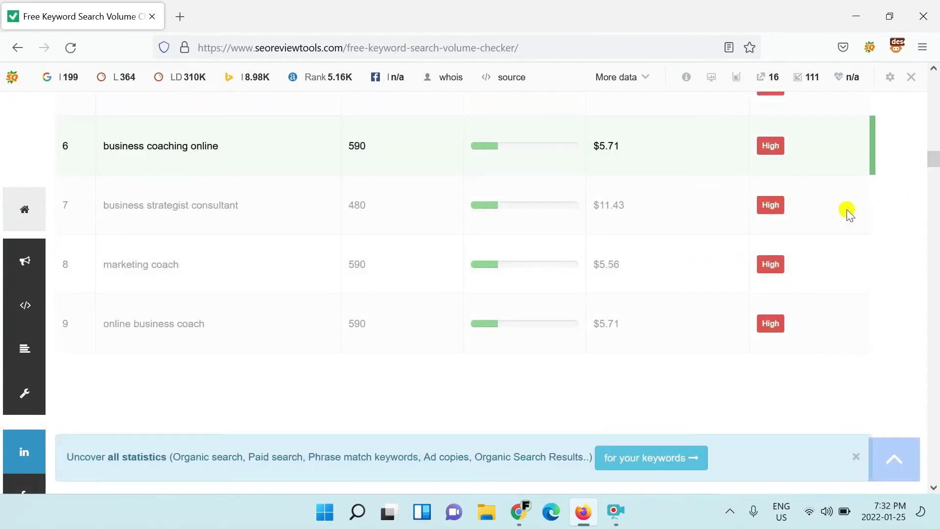
pyautogui.scroll(6, 847, 210)
pyautogui.scroll(15, 849, 216)
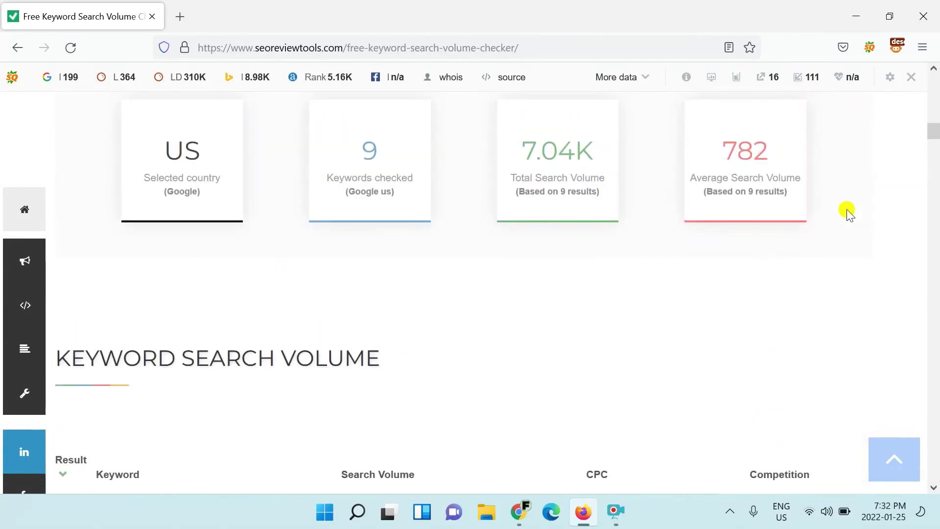
pyautogui.click(861, 239)
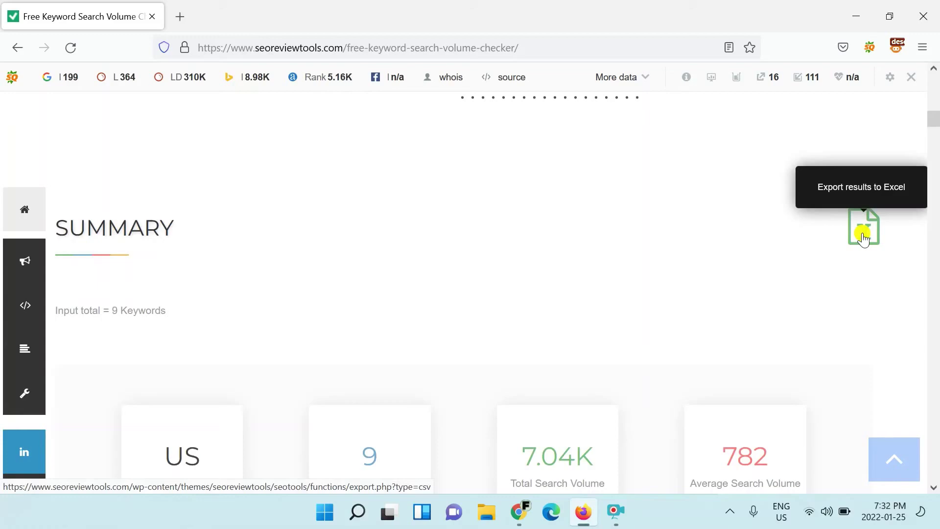
# Switch back to the Target Keyword List in Google Sheets and select the Search Volume cells C3:C11
pyautogui.hotkey('alt', 'Tab')
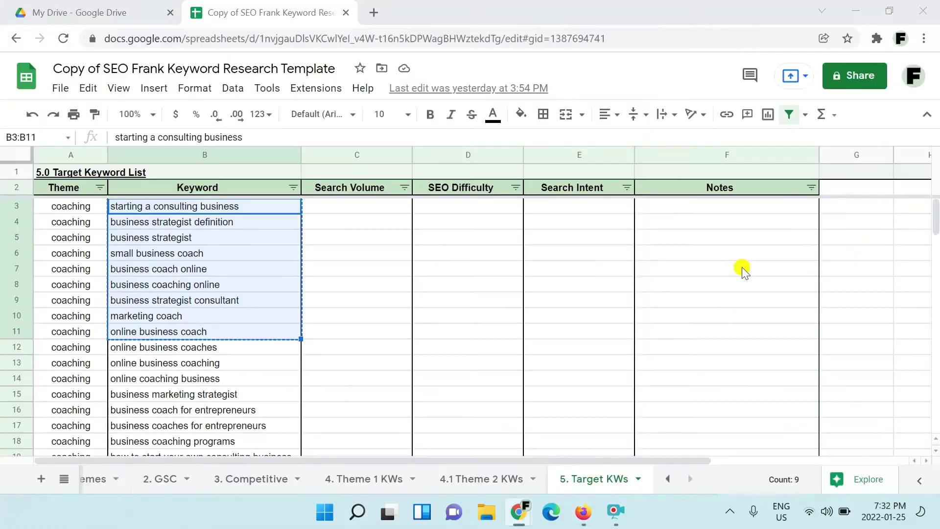
pyautogui.click(352, 222)
pyautogui.moveTo(347, 205); pyautogui.dragTo(341, 336)
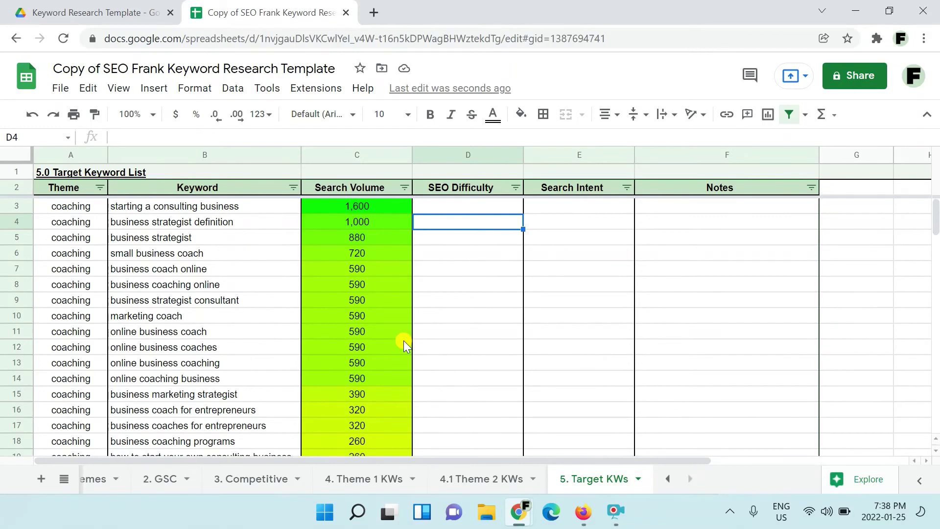
# Switch to Firefox and open the Keyword Difficulty Checker from the search volume checker page
pyautogui.click(583, 512)
pyautogui.scroll(10, 433, 283)
pyautogui.scroll(8, 433, 283)
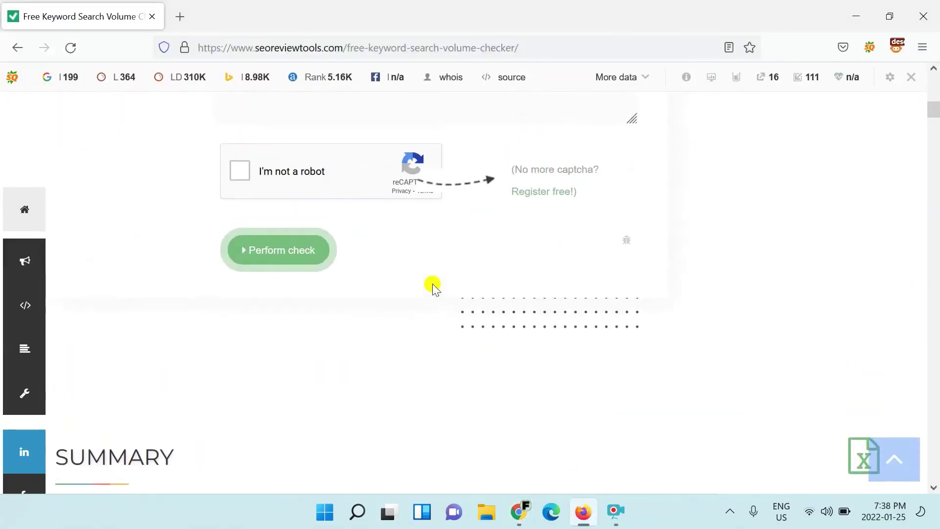
pyautogui.click(299, 294)
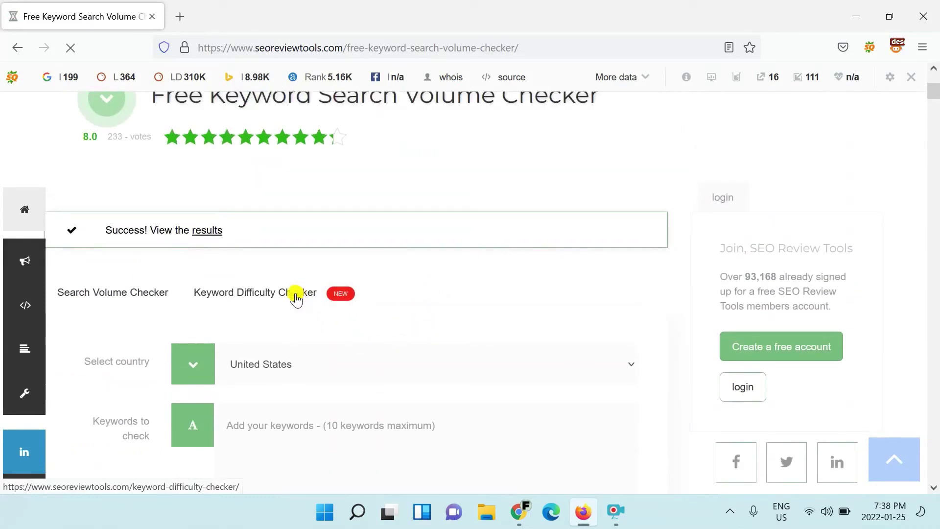
pyautogui.scroll(-1, 296, 296)
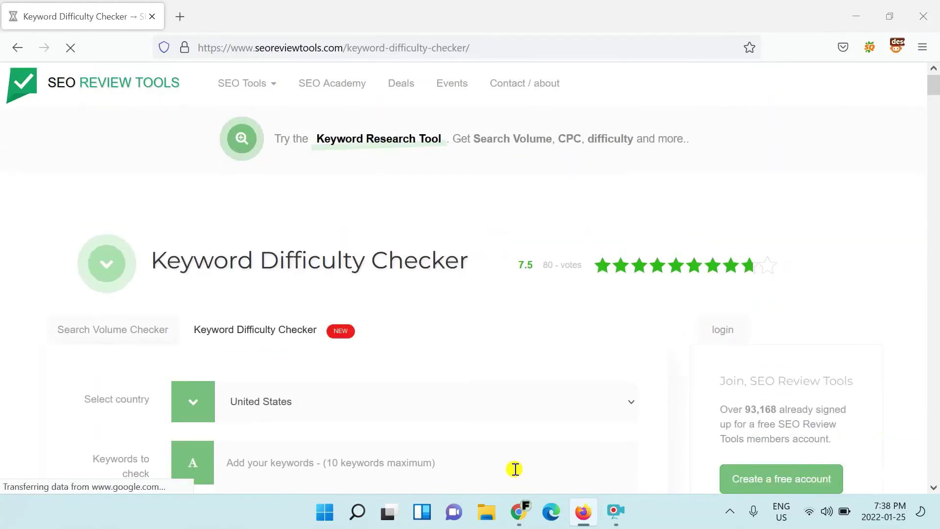
# Return to the Target Keyword List in Google Sheets and copy the keywords in B3:B11
pyautogui.hotkey('alt', 'Tab')
pyautogui.click(217, 207)
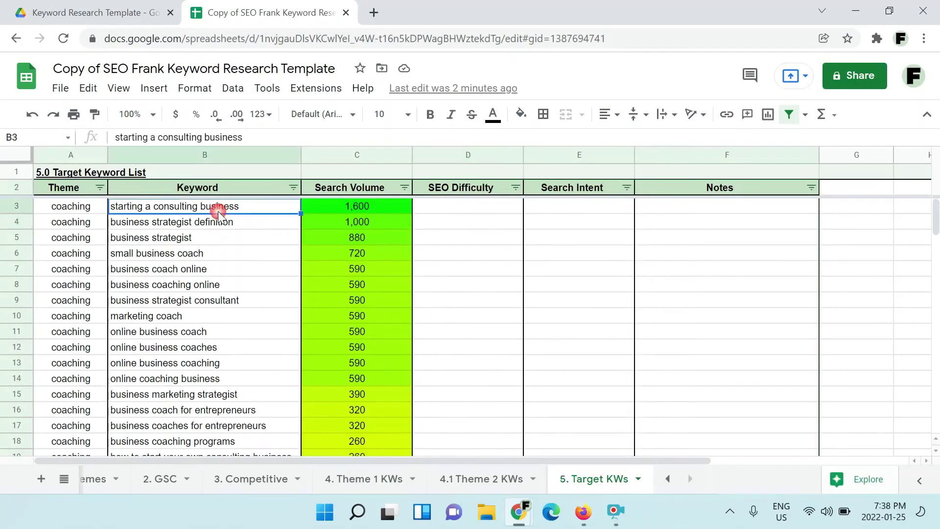
pyautogui.hotkey('shift', 'Down')
pyautogui.hotkey('shift', 'Down')
pyautogui.hotkey('shift', 'Down')
pyautogui.hotkey('shift', 'Down')
pyautogui.hotkey('shift', 'Down')
pyautogui.hotkey('shift', 'Down')
pyautogui.hotkey('shift', 'Down')
pyautogui.hotkey('shift', 'Down')
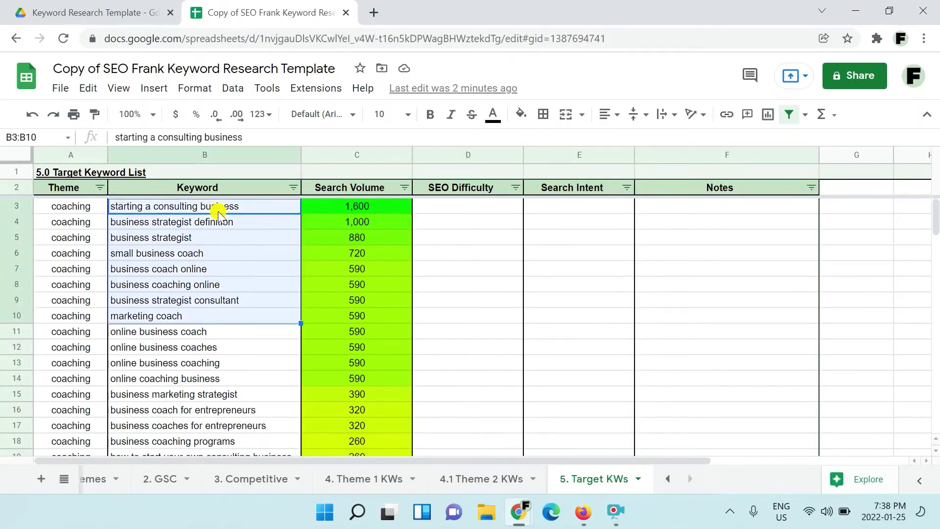
pyautogui.hotkey('ctrl', 'c')
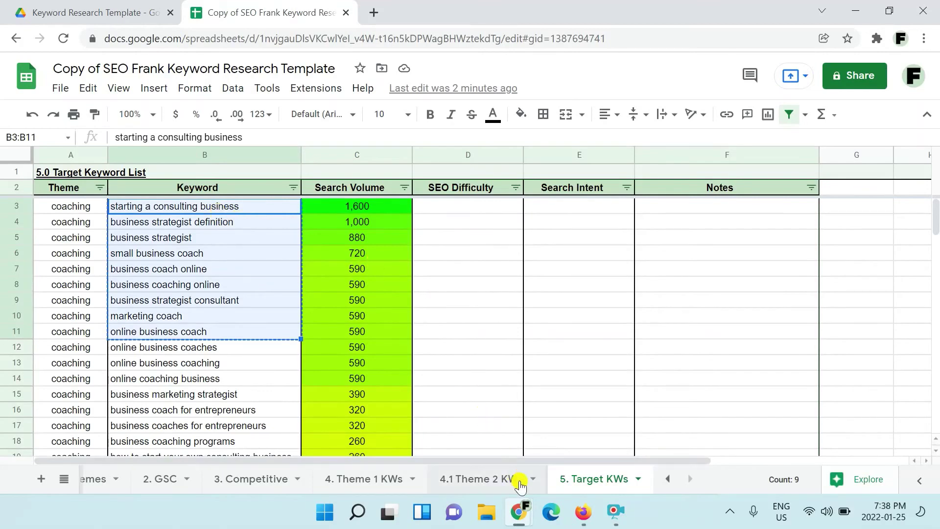
# Switch to Firefox and paste the copied keywords as the keywords to check in the Keyword Difficulty Checker
pyautogui.click(582, 511)
pyautogui.scroll(-5, 389, 348)
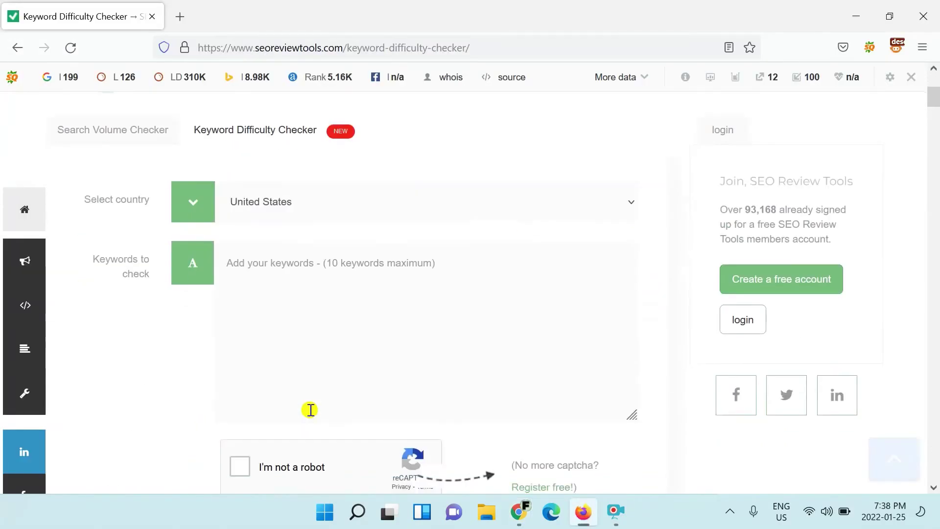
pyautogui.click(300, 262)
pyautogui.hotkey('ctrl', 'v')
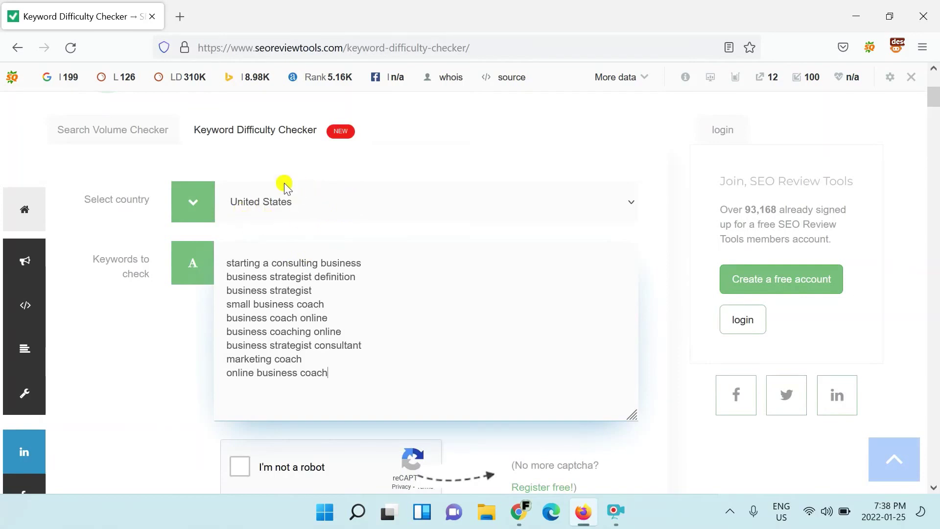
# Complete the reCAPTCHA check, run the keyword difficulty check and look through the results and the Excel export option
pyautogui.scroll(-3, 268, 199)
pyautogui.click(239, 319)
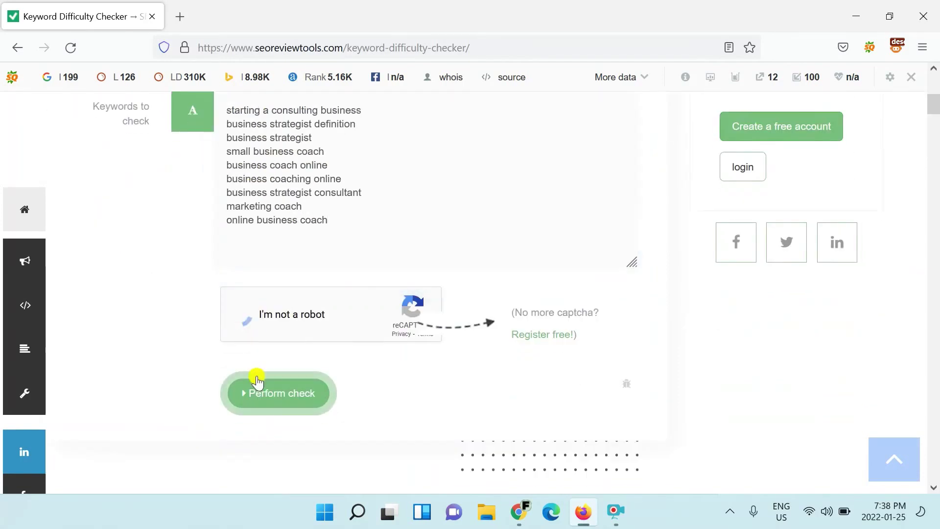
pyautogui.click(264, 395)
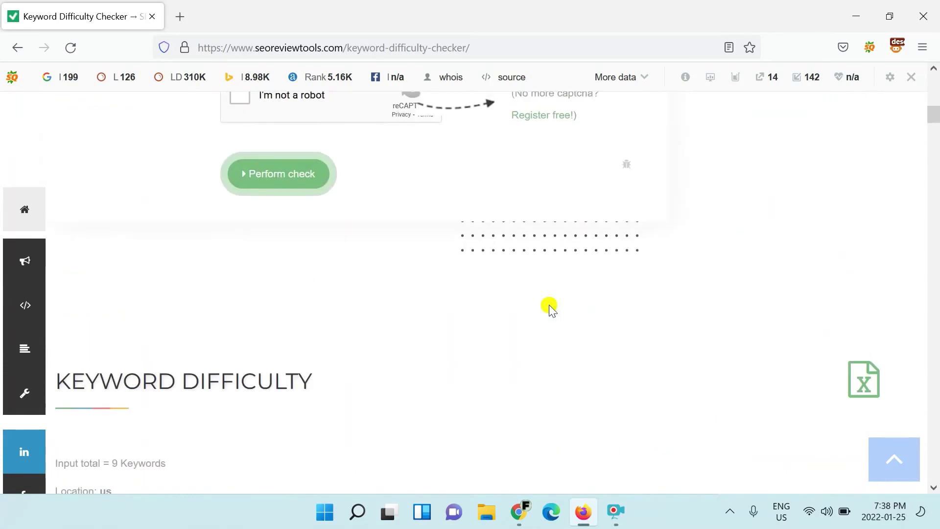
pyautogui.scroll(-3, 318, 269)
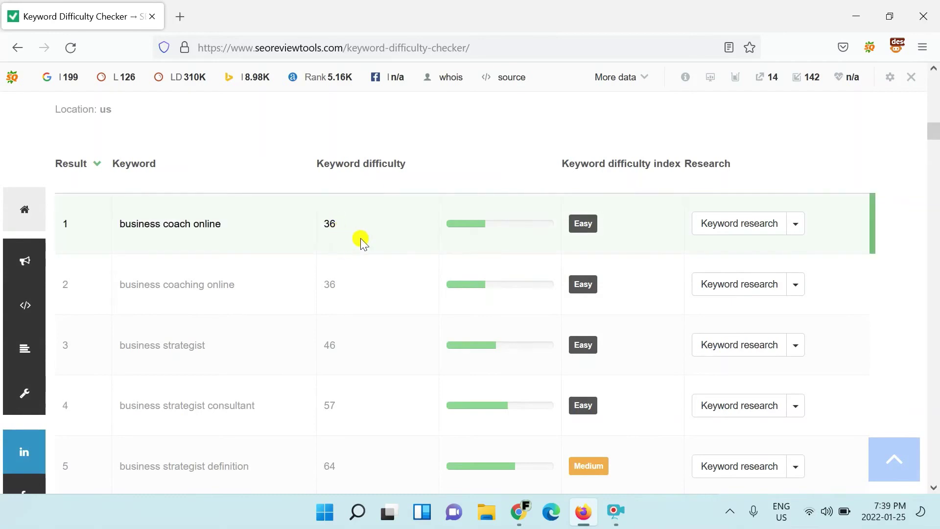
pyautogui.scroll(5, 360, 238)
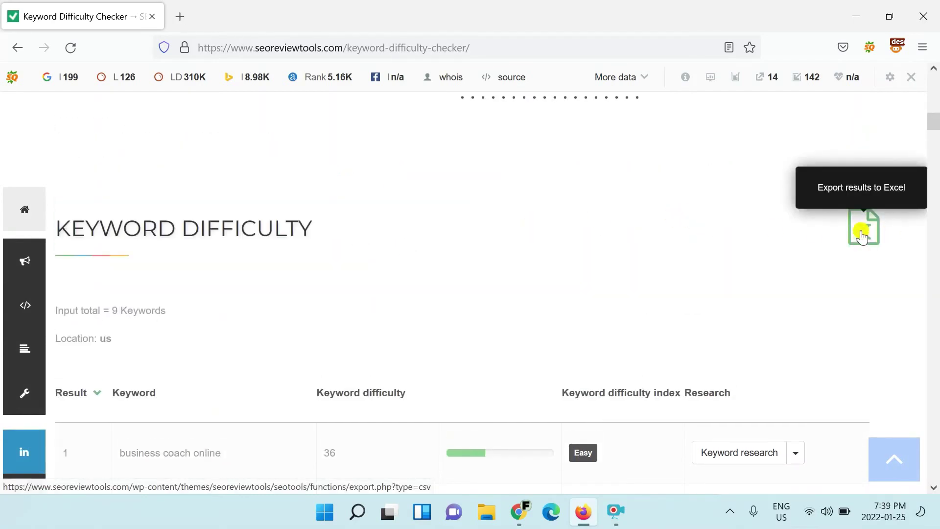
# Return to the Target Keyword List and show the values-only paste option for SEO Difficulty cell D3 without applying it
pyautogui.hotkey('alt', 'Tab')
pyautogui.click(456, 234)
pyautogui.click(455, 206)
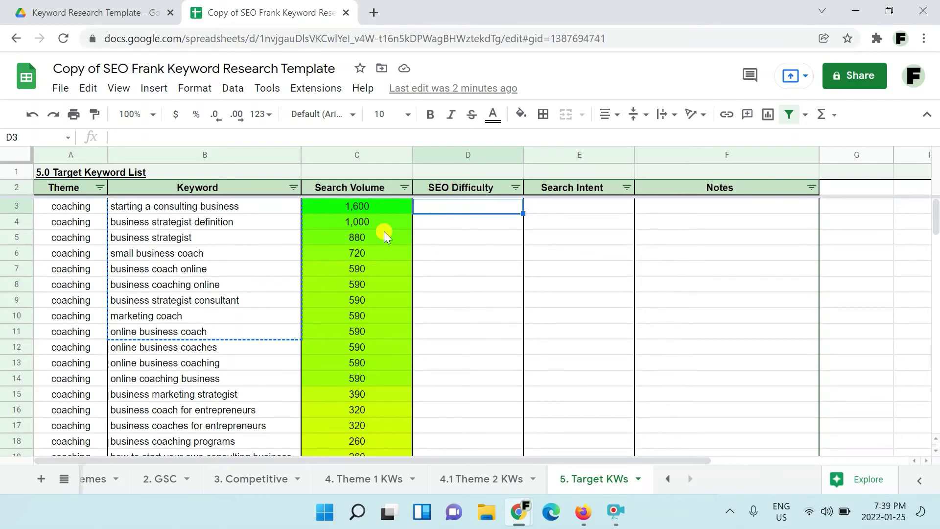
pyautogui.rightClick(440, 207)
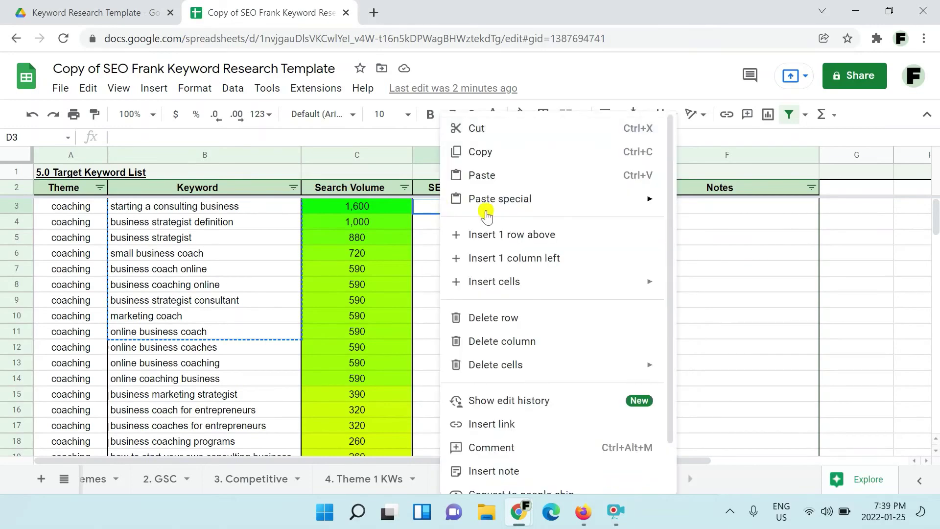
pyautogui.moveTo(511, 210)
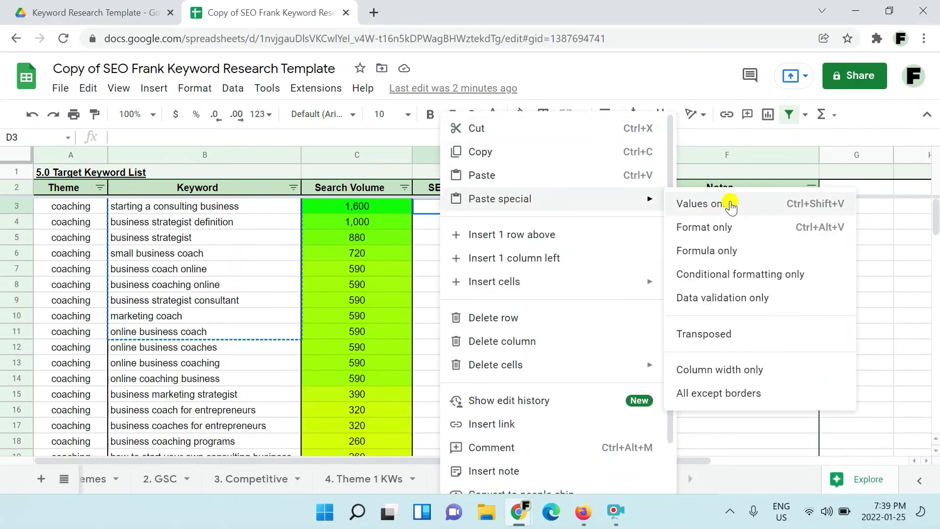
pyautogui.click(371, 282)
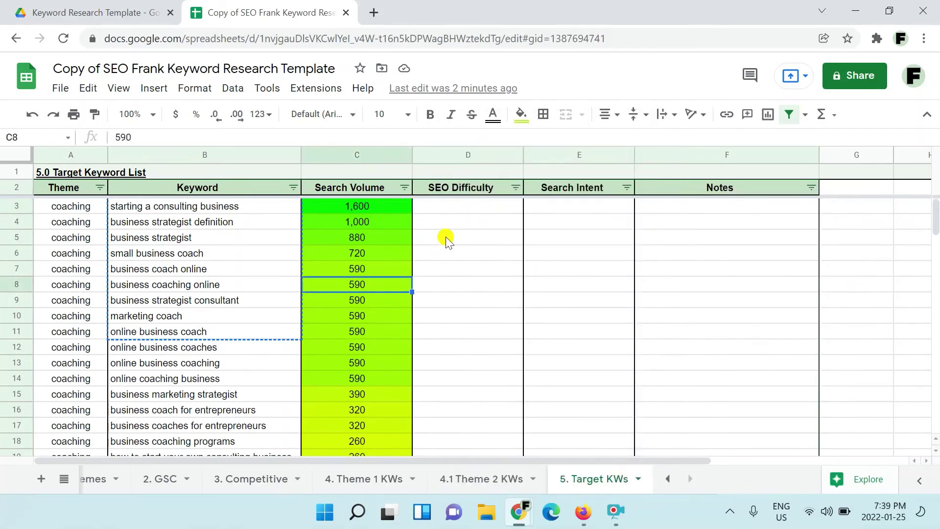
pyautogui.click(461, 254)
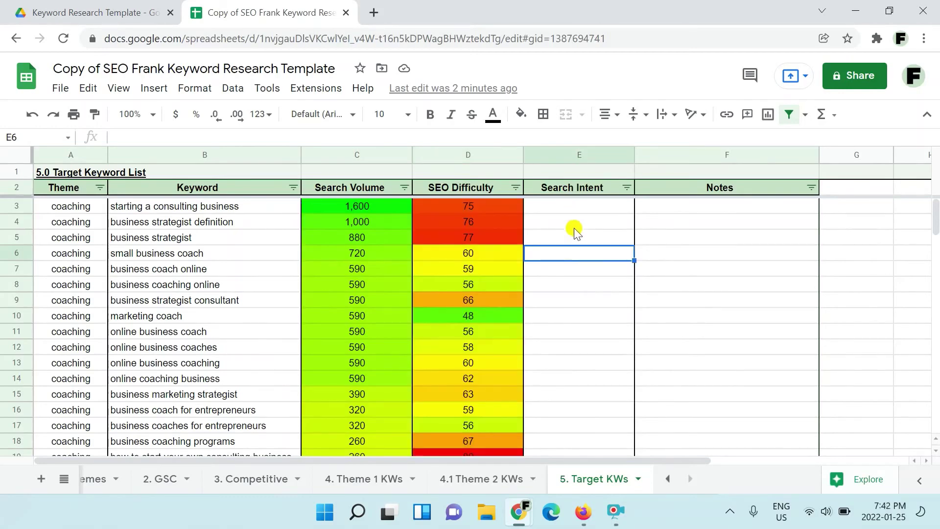
# Examine the Target Keyword List down to its last keyword, comparing search volume and SEO difficulty and checking the Search Intent column
pyautogui.click(574, 224)
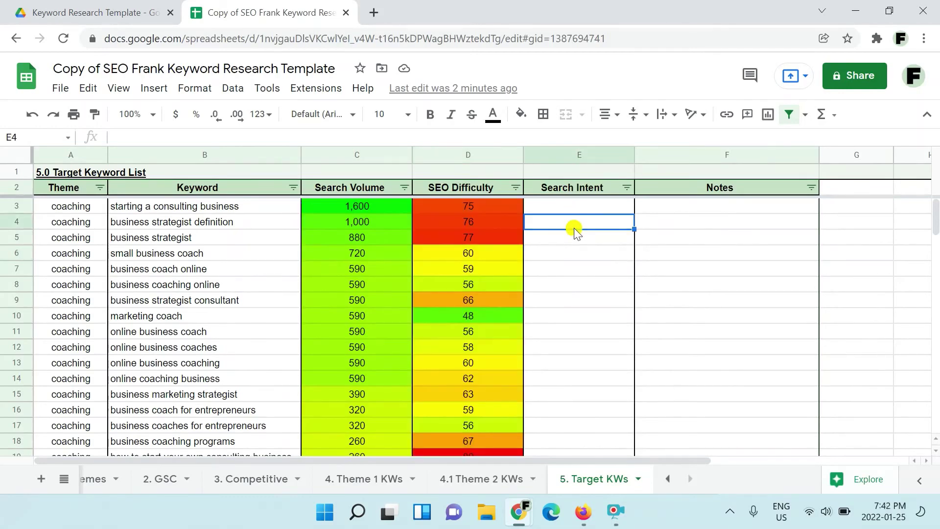
pyautogui.click(268, 267)
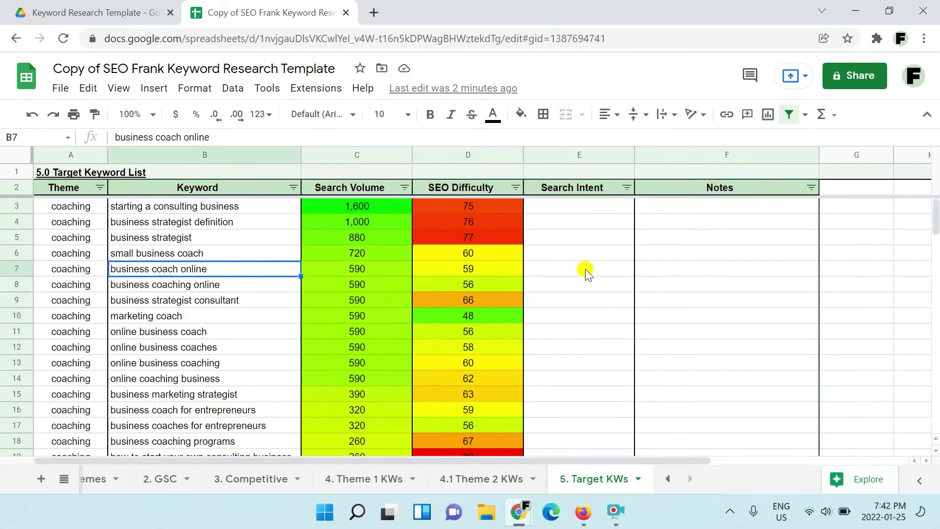
pyautogui.scroll(-15, 142, 284)
pyautogui.scroll(-3, 148, 281)
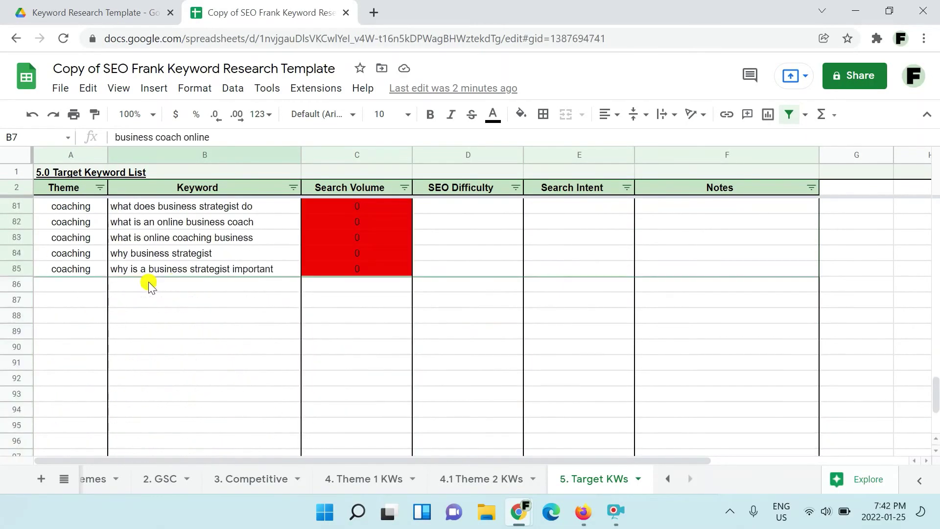
pyautogui.scroll(20, 149, 281)
pyautogui.click(582, 222)
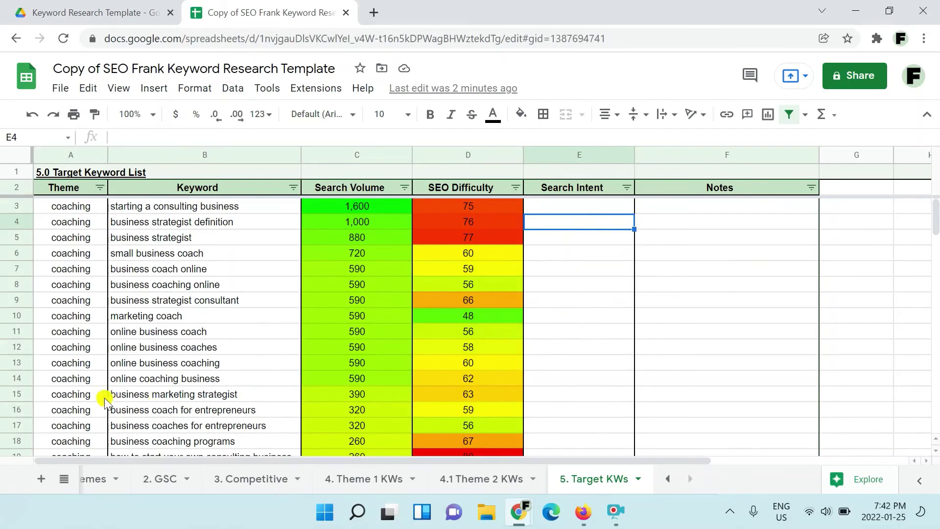
pyautogui.click(521, 300)
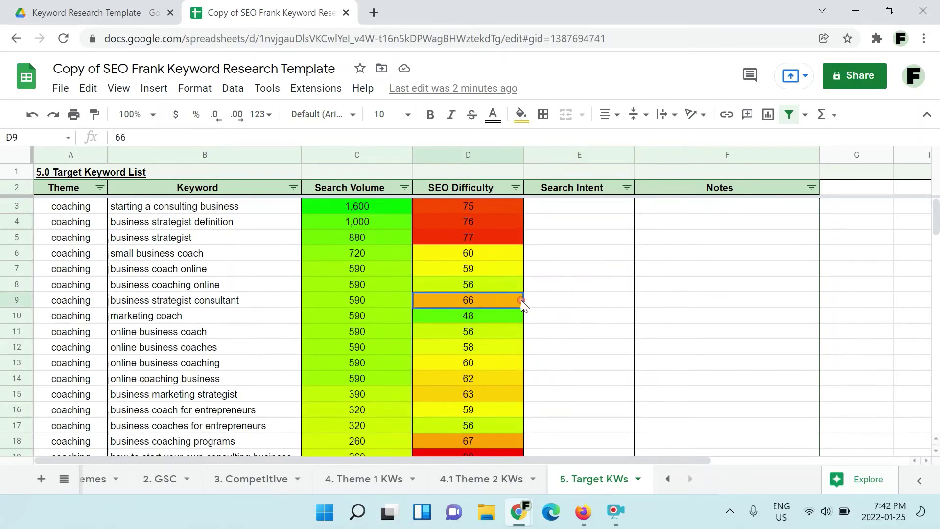
pyautogui.click(437, 242)
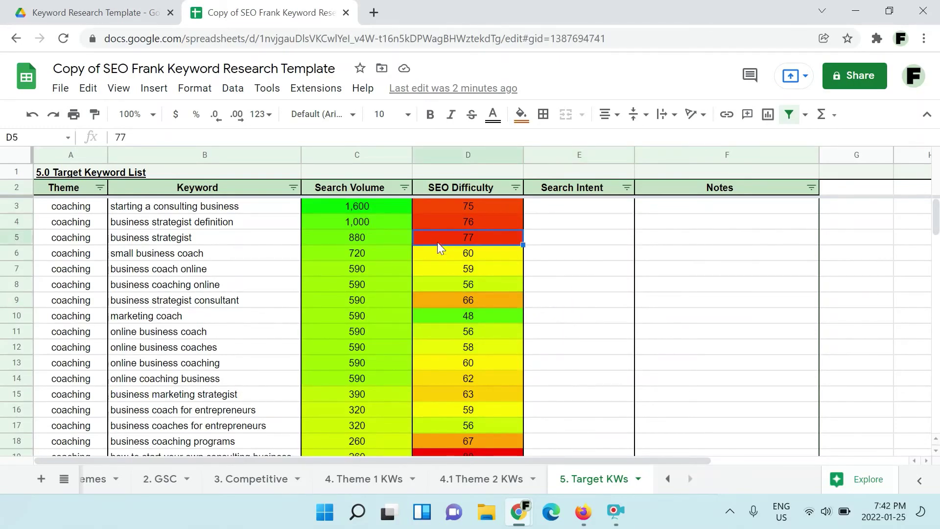
# Sort the Target Keyword List range A3:D85 by column C in Z → A order using the advanced range sorting options
pyautogui.click(80, 206)
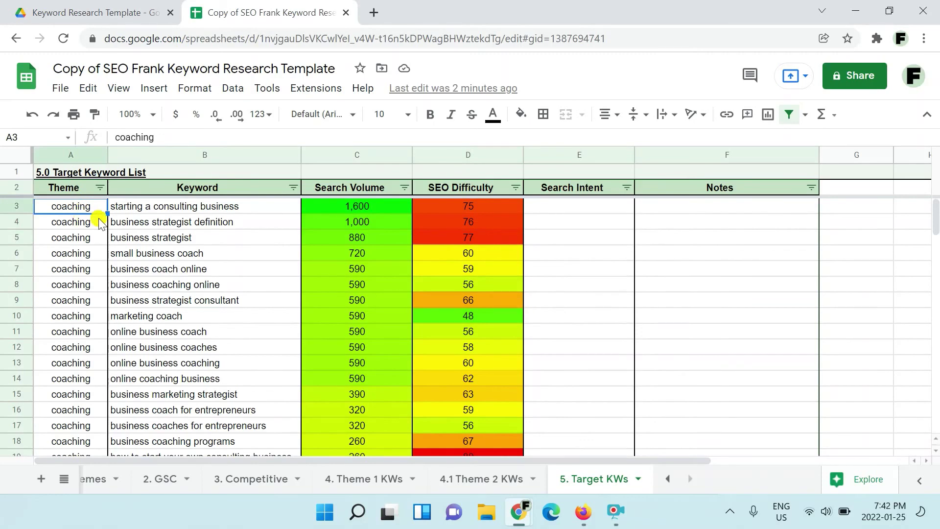
pyautogui.hotkey('ctrl', 'shift', 'Right')
pyautogui.hotkey('ctrl', 'shift', 'Down')
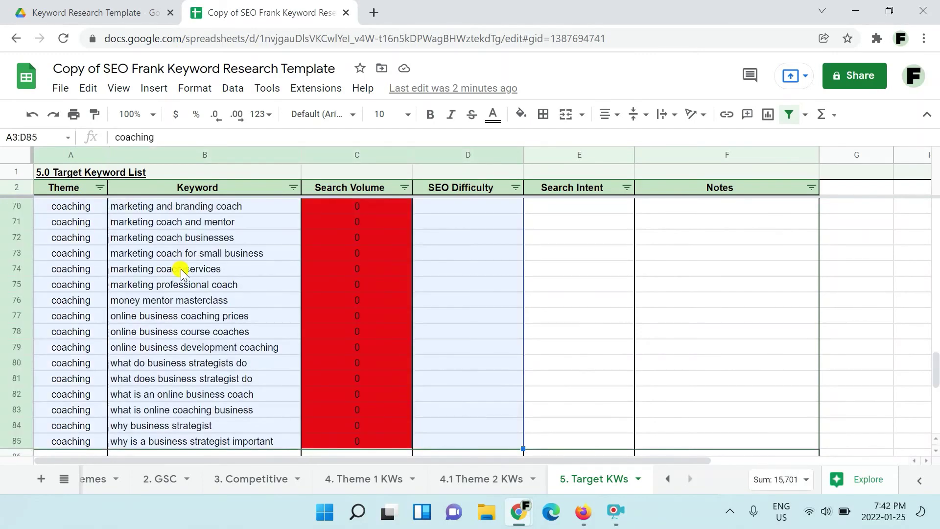
pyautogui.scroll(20, 298, 282)
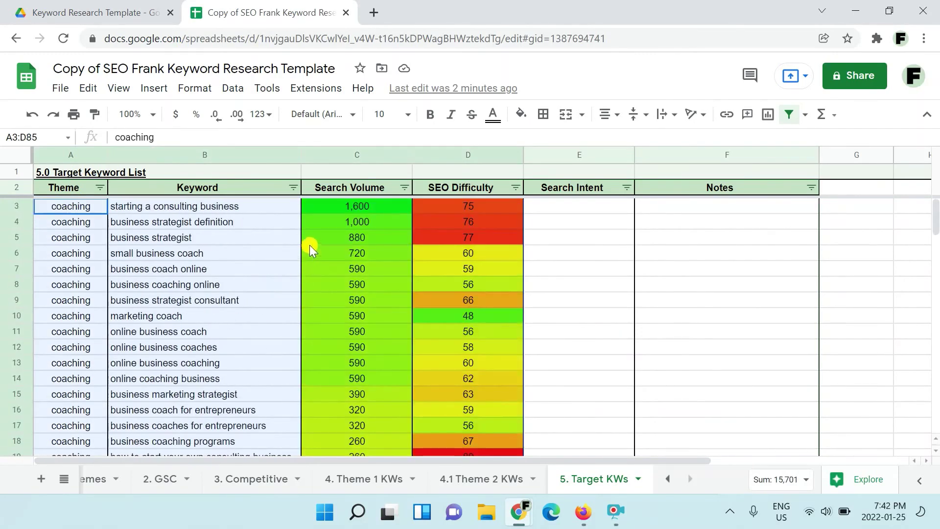
pyautogui.click(236, 91)
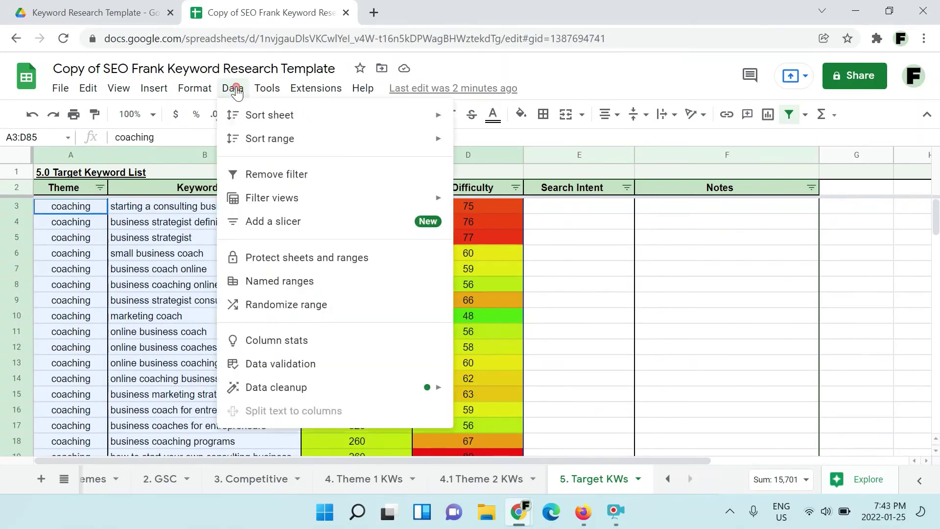
pyautogui.click(305, 146)
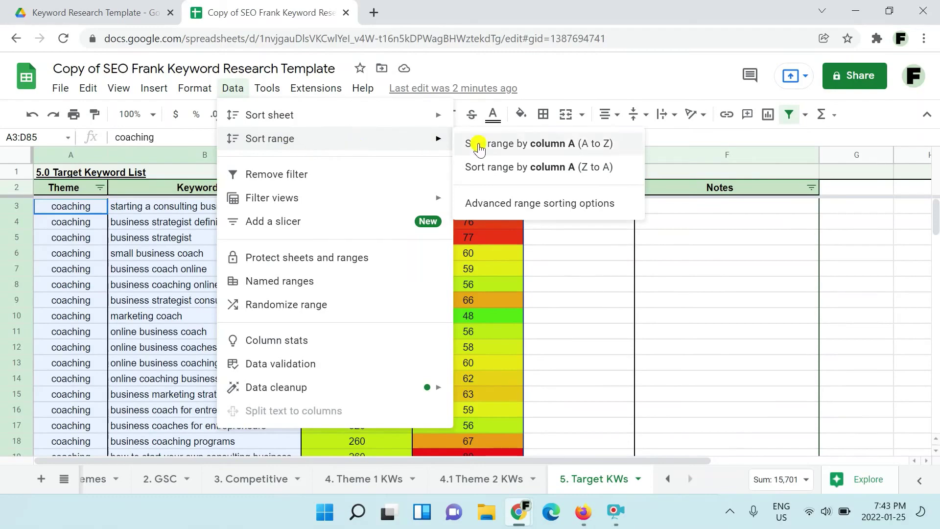
pyautogui.click(523, 203)
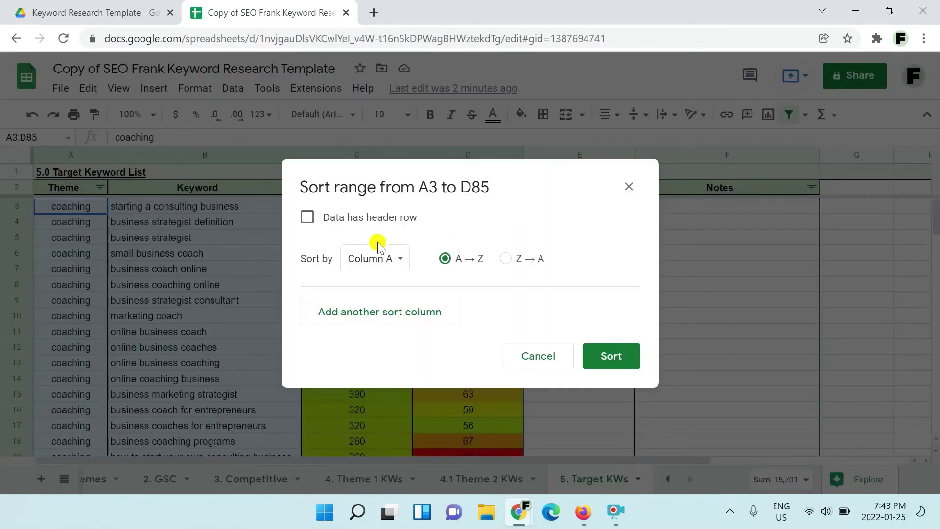
pyautogui.click(375, 258)
pyautogui.click(375, 258)
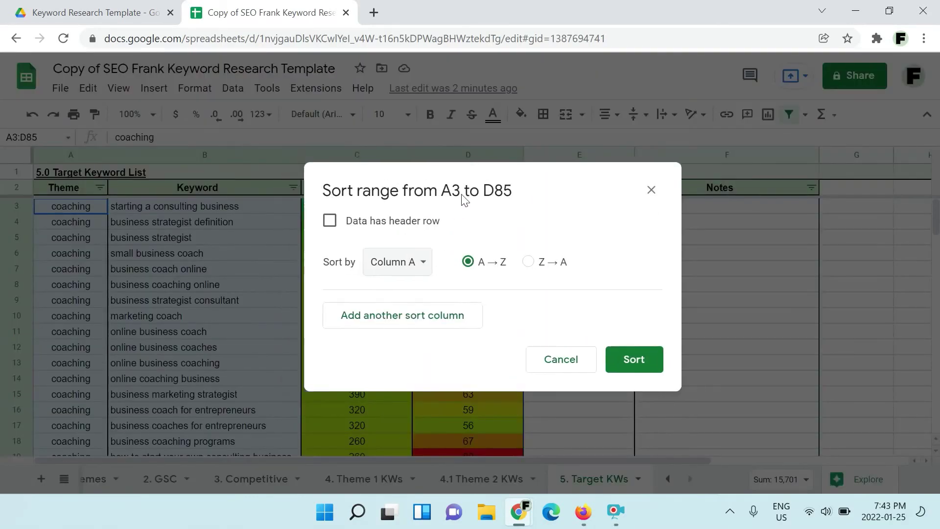
pyautogui.moveTo(417, 189); pyautogui.dragTo(633, 227)
pyautogui.click(594, 294)
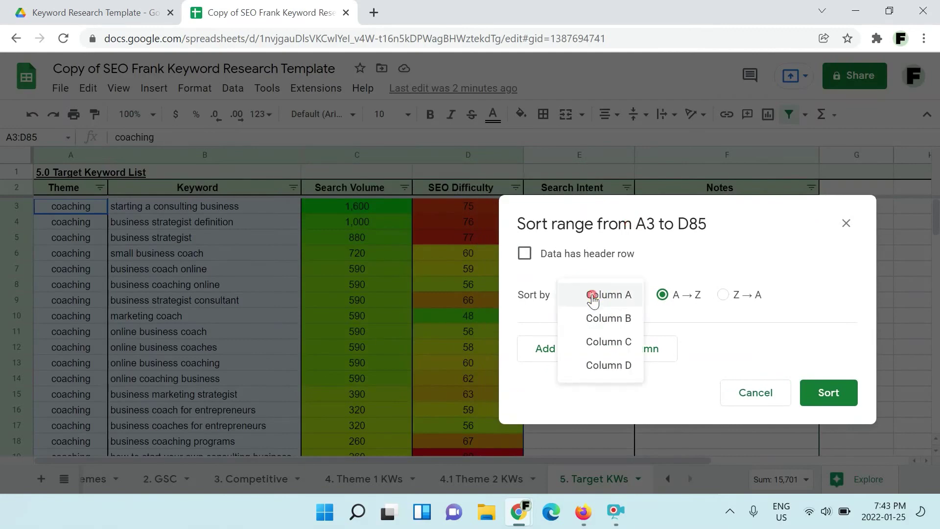
pyautogui.click(601, 339)
pyautogui.click(744, 297)
pyautogui.click(827, 392)
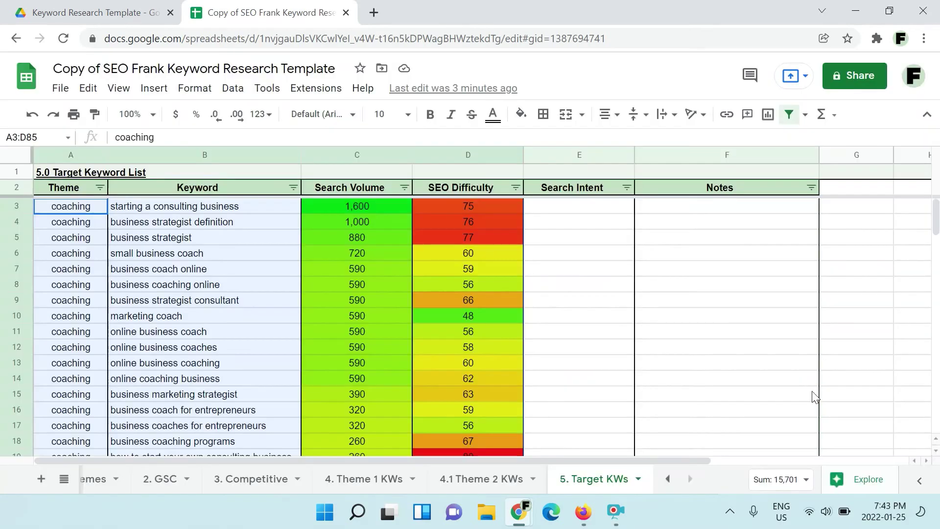
pyautogui.click(387, 273)
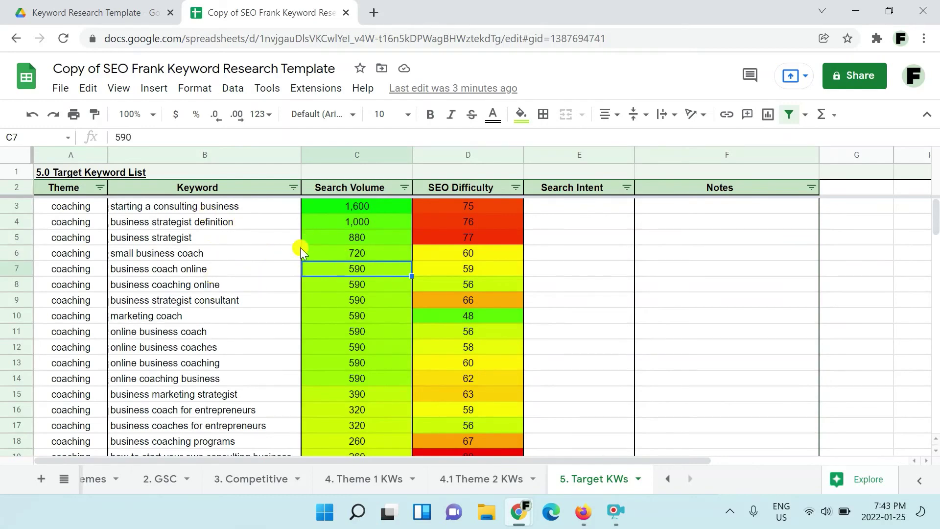
pyautogui.click(561, 253)
pyautogui.click(510, 210)
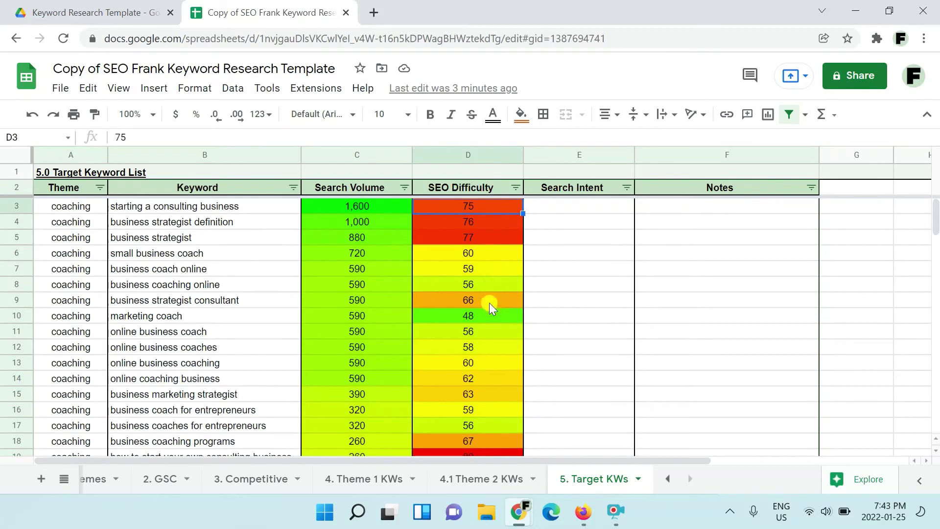
pyautogui.scroll(-4, 489, 309)
pyautogui.scroll(4, 489, 309)
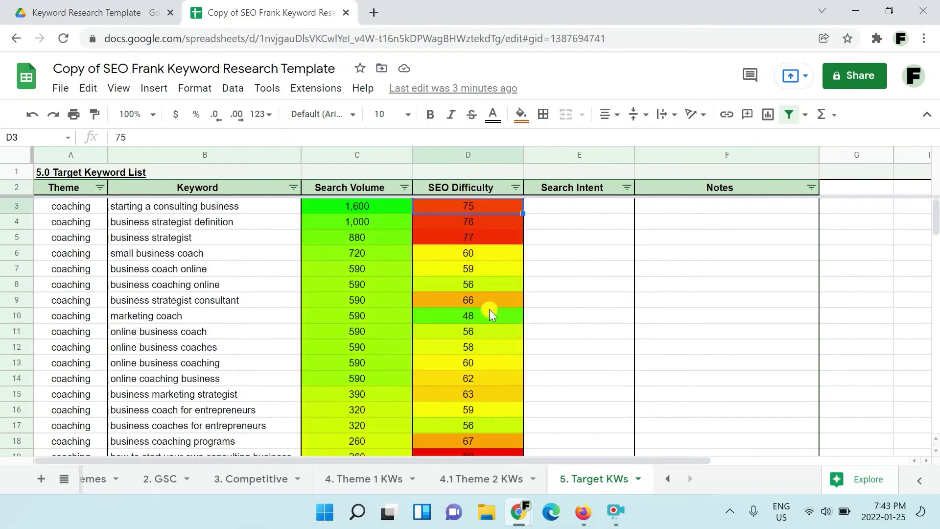
pyautogui.click(500, 244)
# Filter the SEO Difficulty column by condition to show only values less than or equal to 50
pyautogui.click(516, 189)
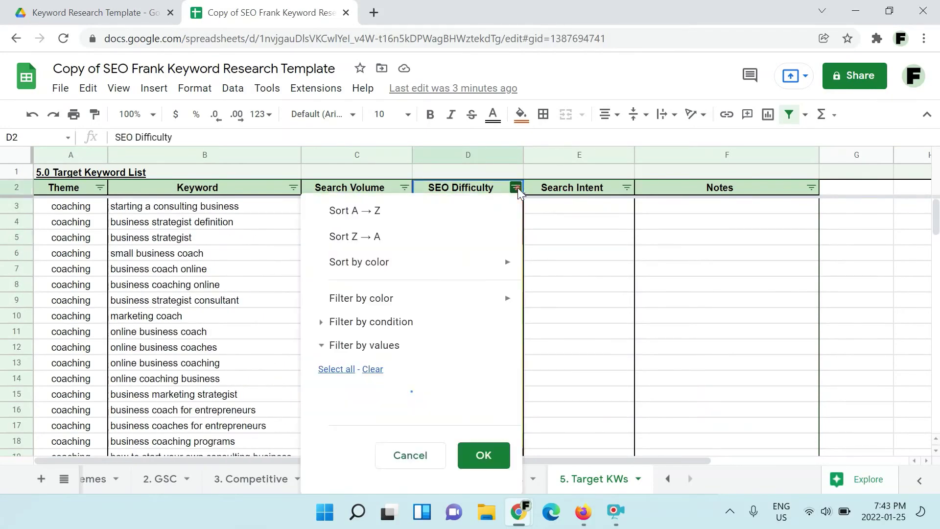
pyautogui.scroll(-2, 417, 365)
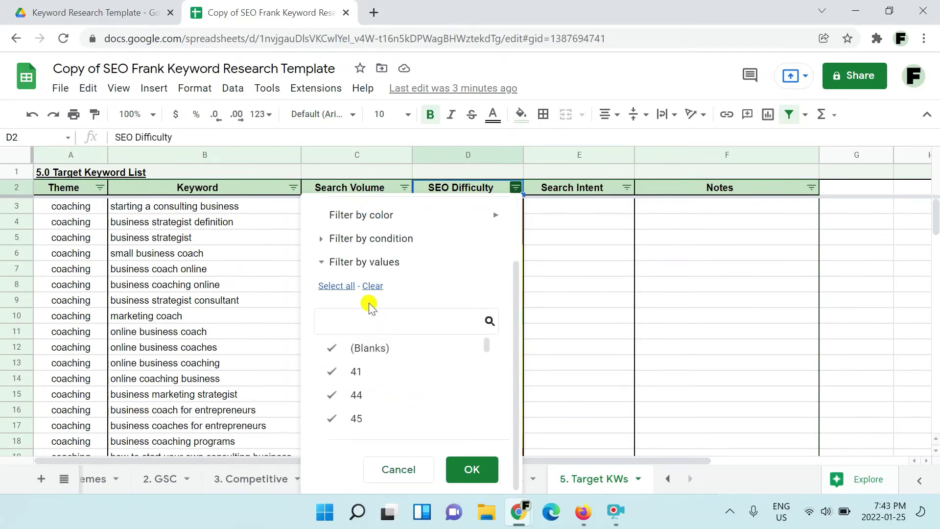
pyautogui.scroll(2, 368, 304)
pyautogui.click(326, 321)
pyautogui.scroll(-3, 384, 366)
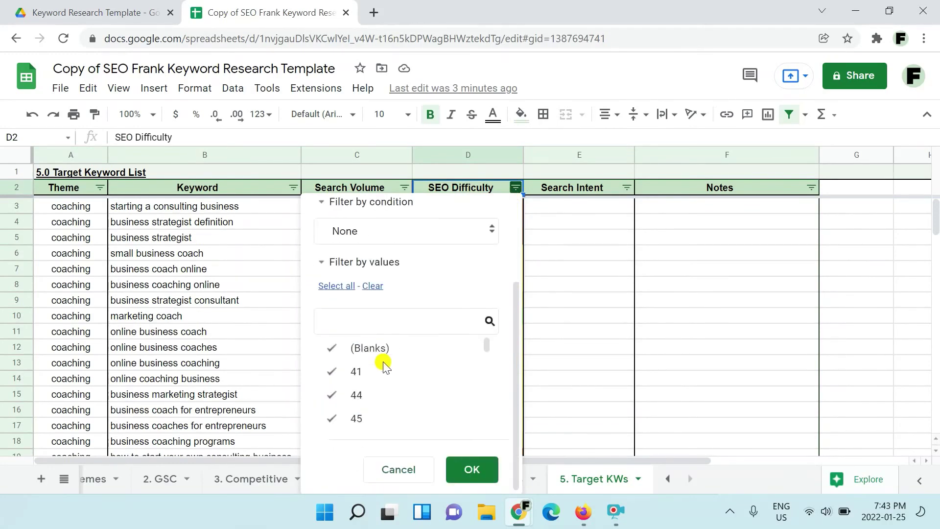
pyautogui.scroll(3, 367, 308)
pyautogui.click(466, 355)
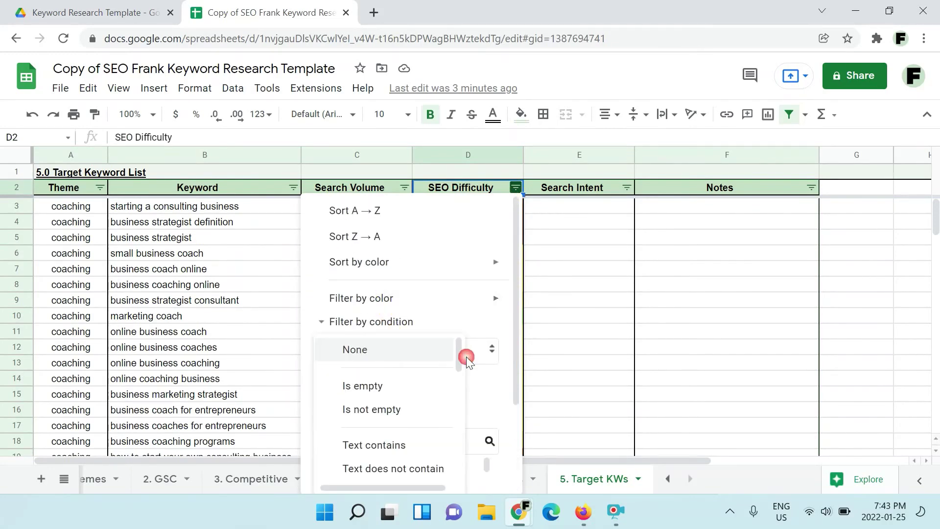
pyautogui.scroll(-10, 430, 384)
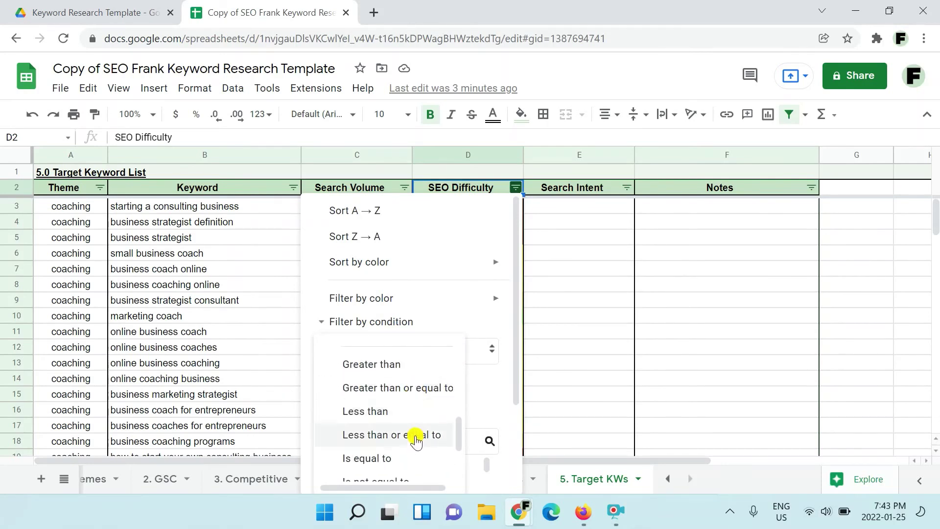
pyautogui.click(416, 436)
pyautogui.click(417, 384)
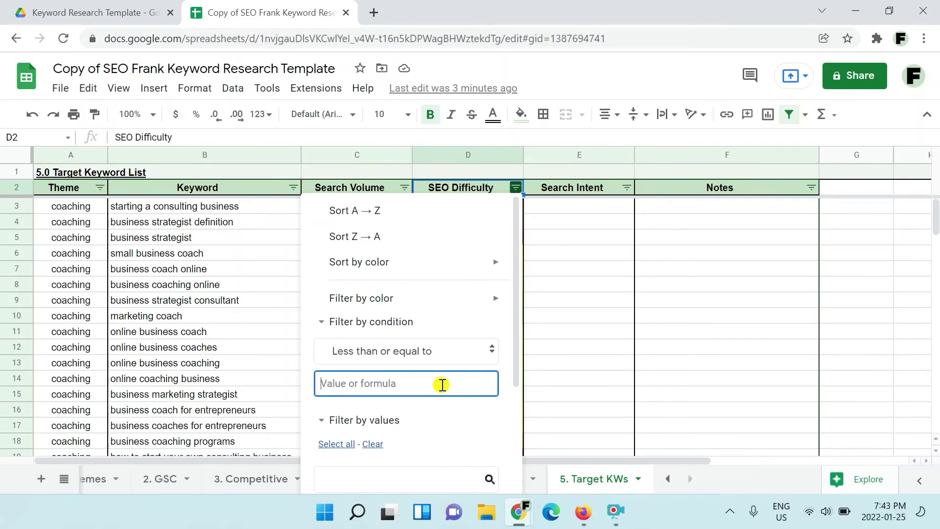
pyautogui.write('50')
pyautogui.scroll(-5, 442, 384)
pyautogui.click(473, 471)
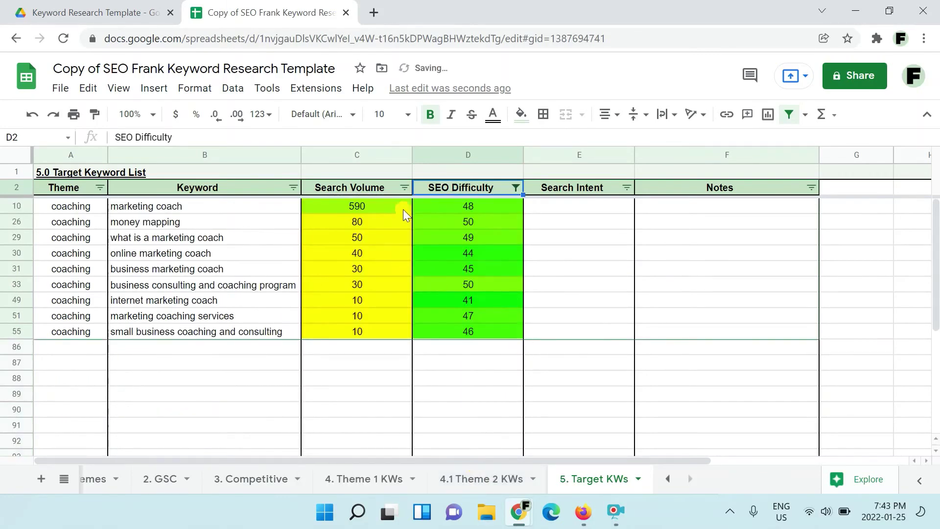
# Review the filtered low-difficulty keywords against the Google Search Console queries on the 2. GSC sheet, then return to the Target Keyword List
pyautogui.click(489, 206)
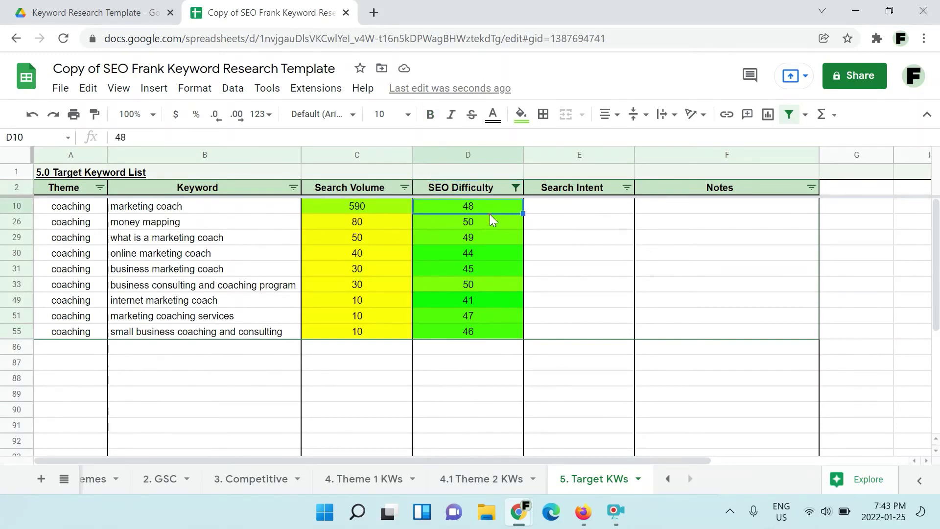
pyautogui.click(490, 222)
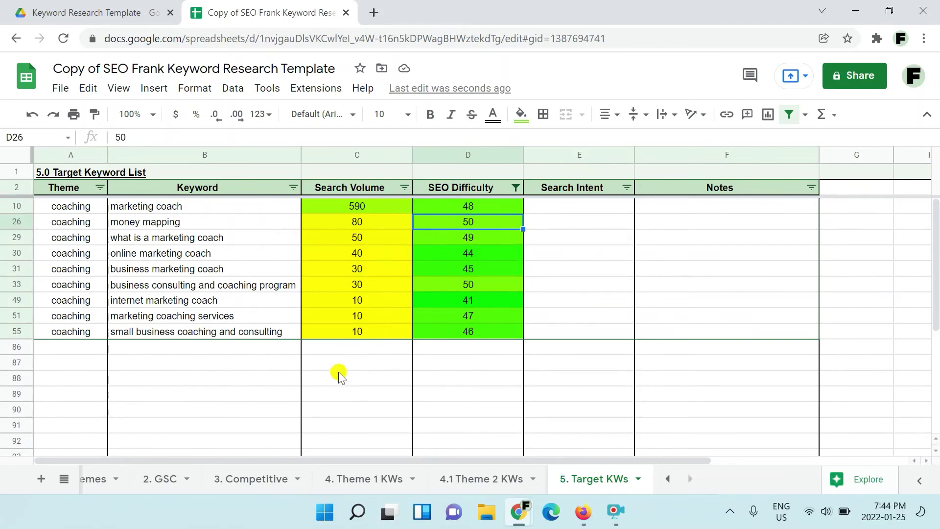
pyautogui.click(165, 478)
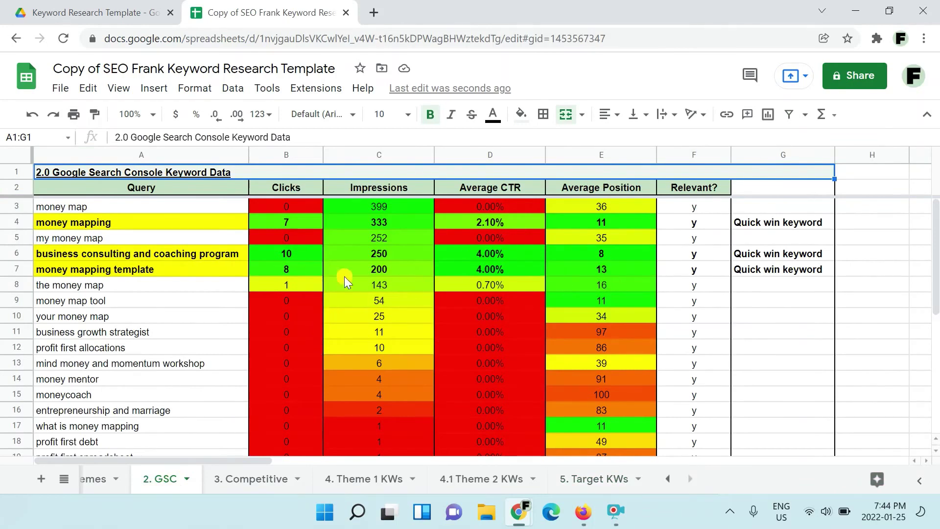
pyautogui.moveTo(154, 211); pyautogui.dragTo(165, 416)
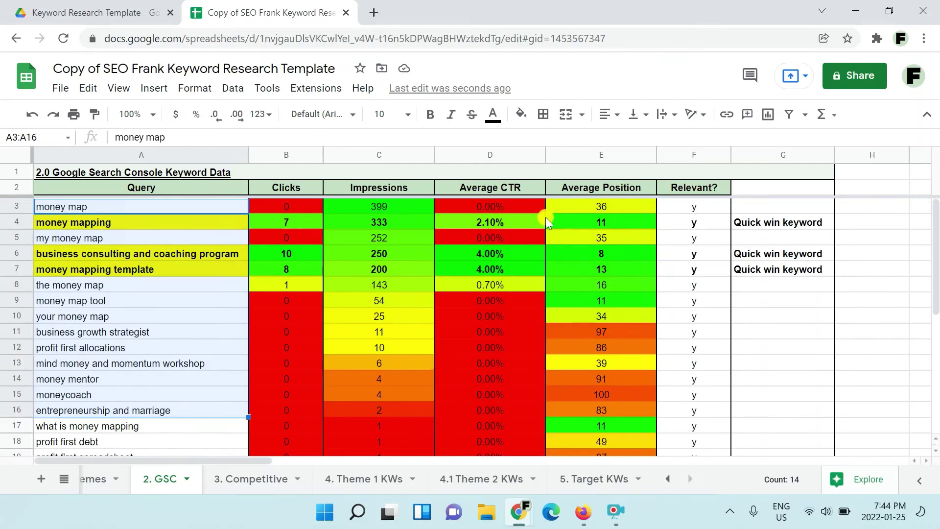
pyautogui.click(585, 483)
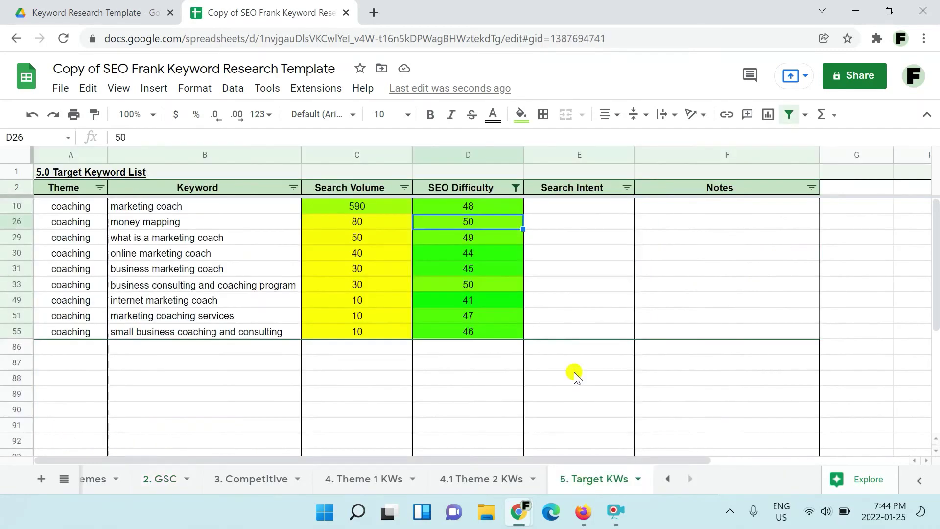
pyautogui.click(596, 283)
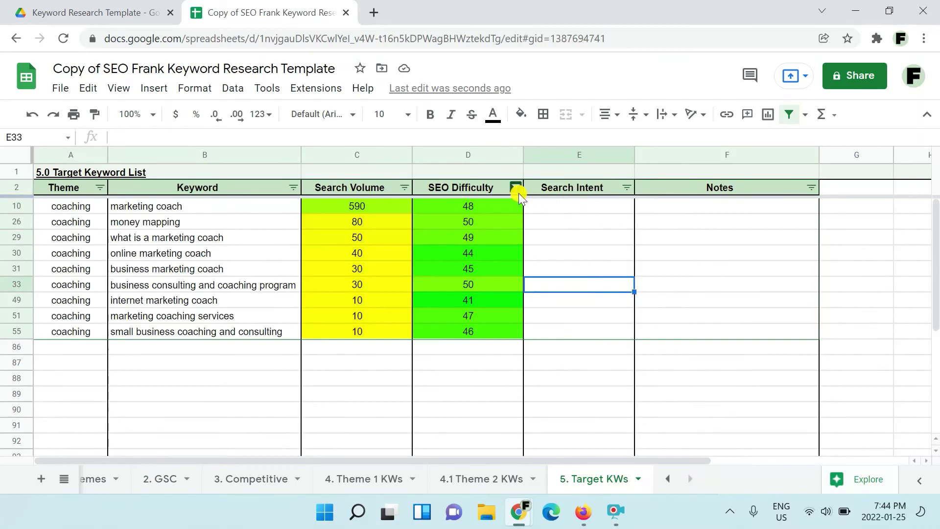
pyautogui.click(556, 208)
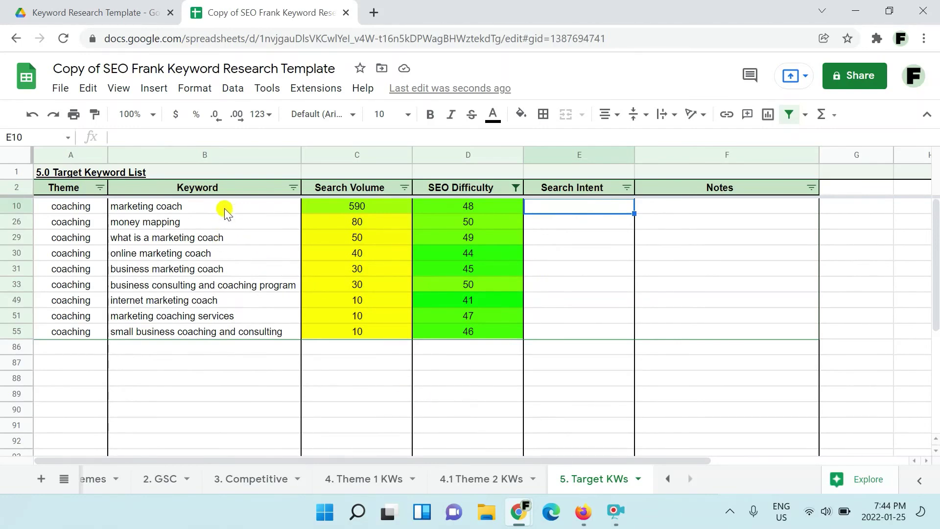
# Take the keyword "what is a marketing coach" from the list, switch to Firefox and search for it on google.com
pyautogui.click(223, 236)
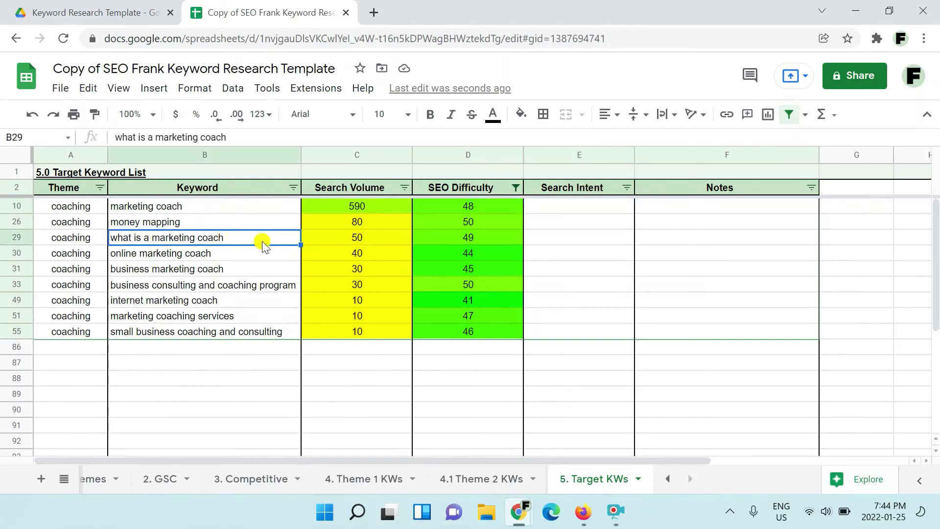
pyautogui.click(582, 511)
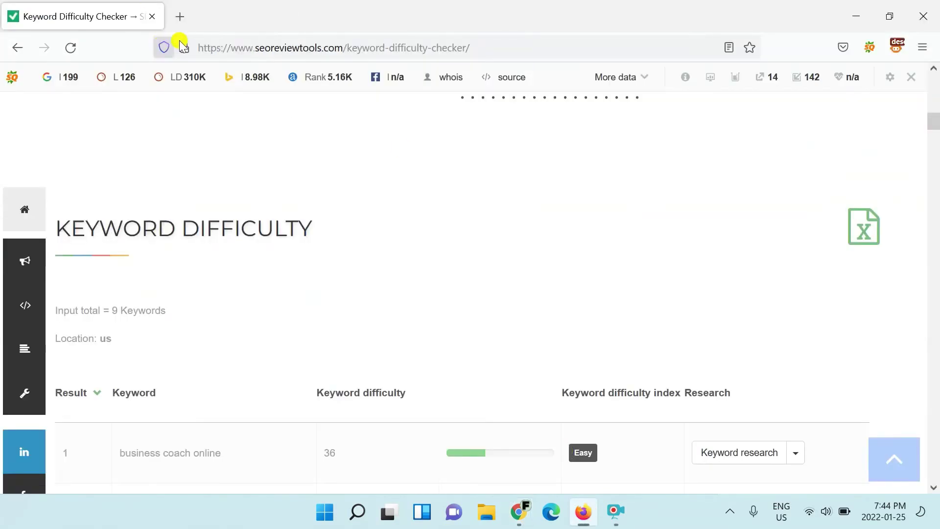
pyautogui.click(222, 47)
pyautogui.write('google')
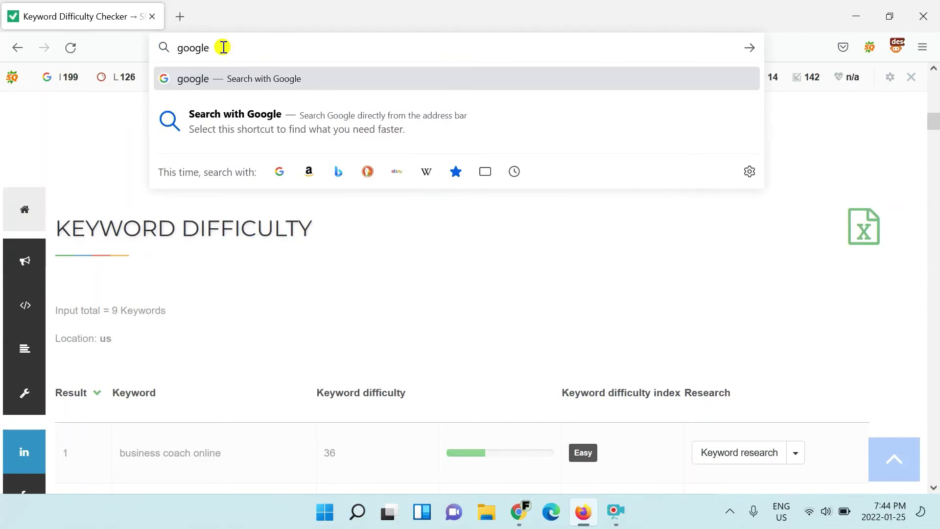
pyautogui.write('.com')
pyautogui.press('Return')
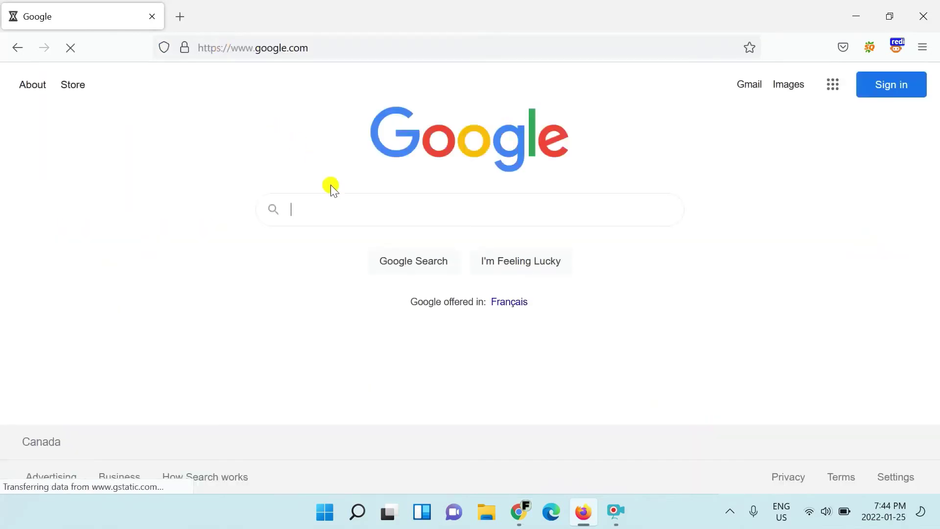
pyautogui.write('what is a marketing coach')
pyautogui.press('Return')
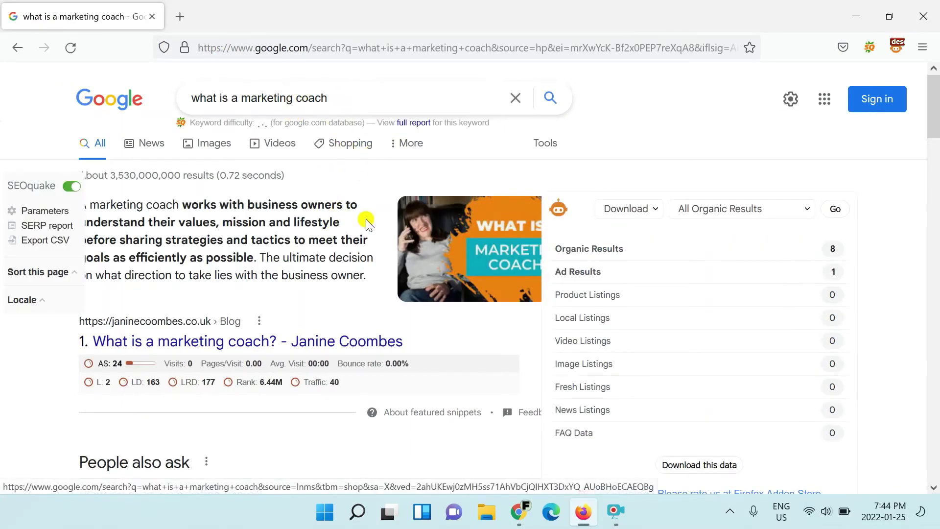
# Return to the Target Keyword List and enter Informational as the Search Intent of "what is a marketing coach"
pyautogui.hotkey('alt', 'Tab')
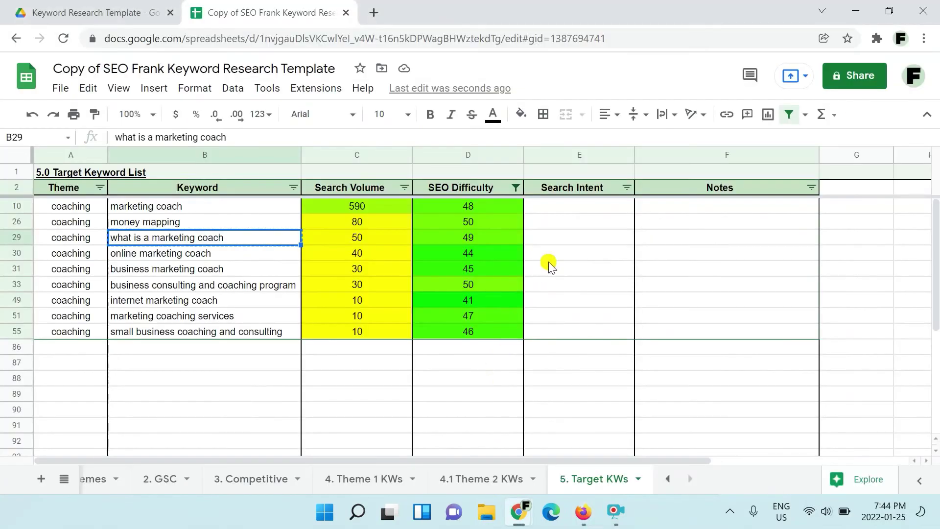
pyautogui.click(576, 236)
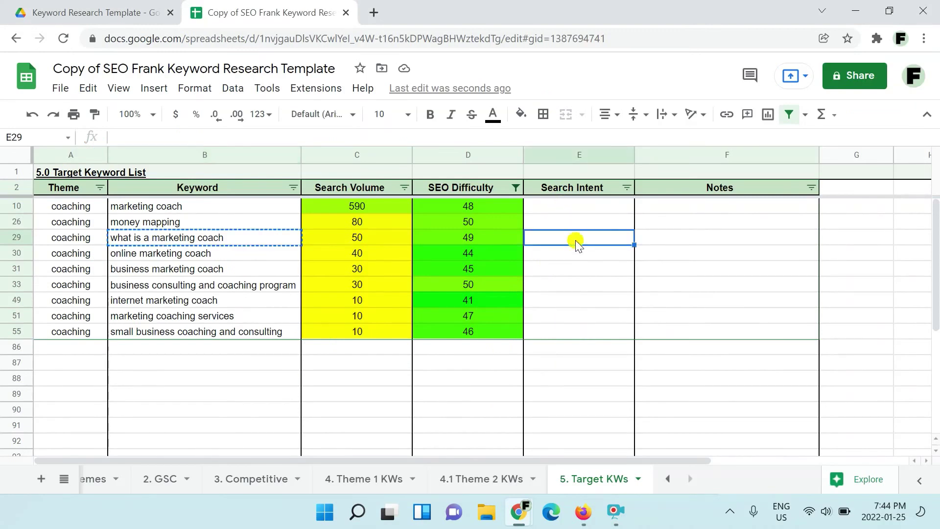
pyautogui.write('Informational')
pyautogui.press('Return')
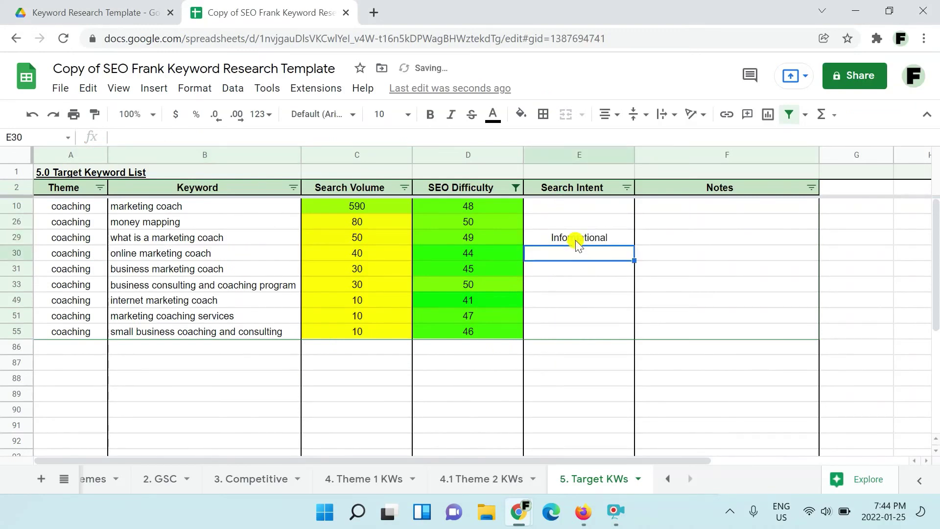
# Copy the keyword "online marketing coach" from the list, switch to Firefox and search Google for it
pyautogui.press('Left')
pyautogui.press('Left')
pyautogui.press('Left')
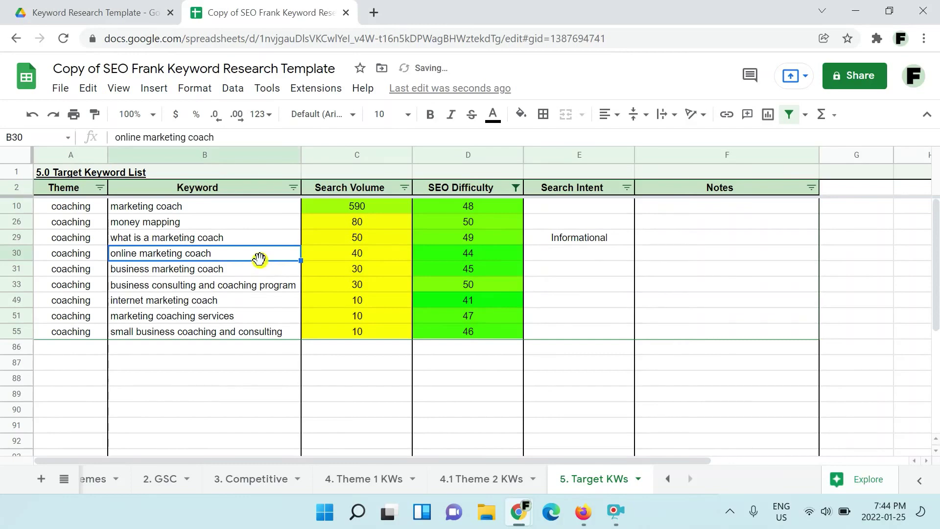
pyautogui.hotkey('ctrl', 'c')
pyautogui.hotkey('alt', 'Tab')
pyautogui.tripleClick(266, 98)
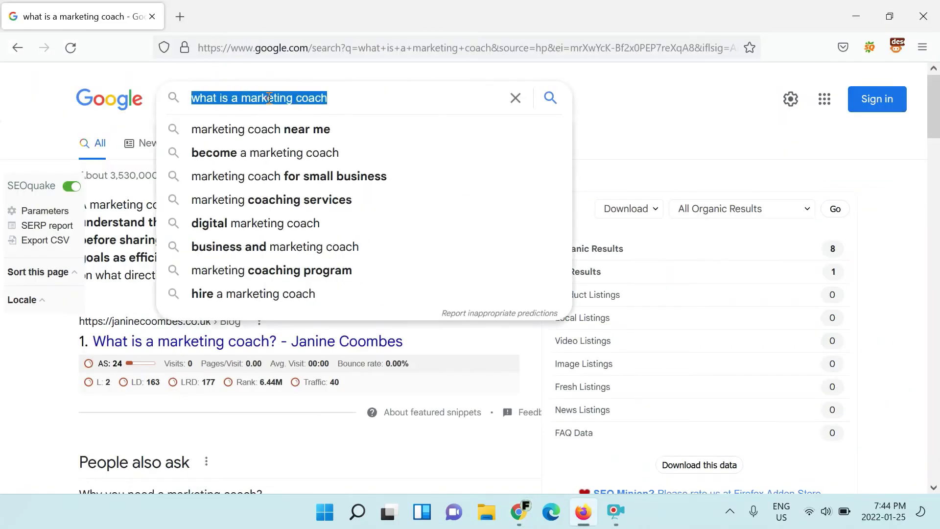
pyautogui.hotkey('ctrl', 'v')
pyautogui.press('Return')
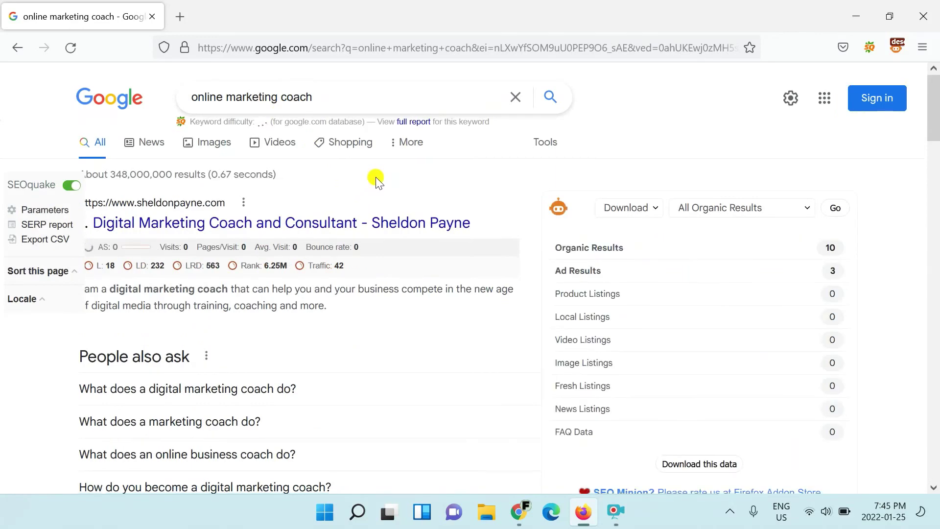
# Examine the Google results for "online marketing coach" to judge what kind of pages rank for it
pyautogui.scroll(-2, 303, 143)
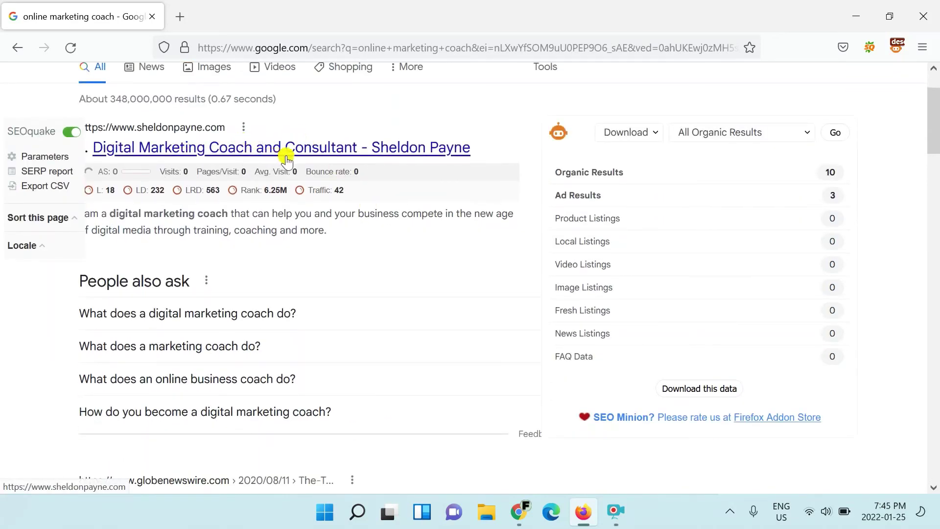
pyautogui.scroll(-5, 323, 154)
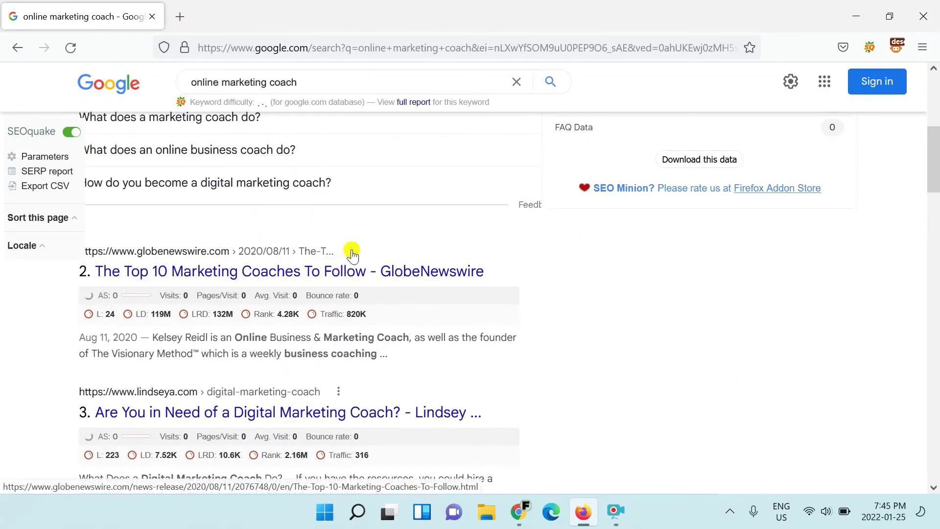
pyautogui.scroll(-3, 343, 255)
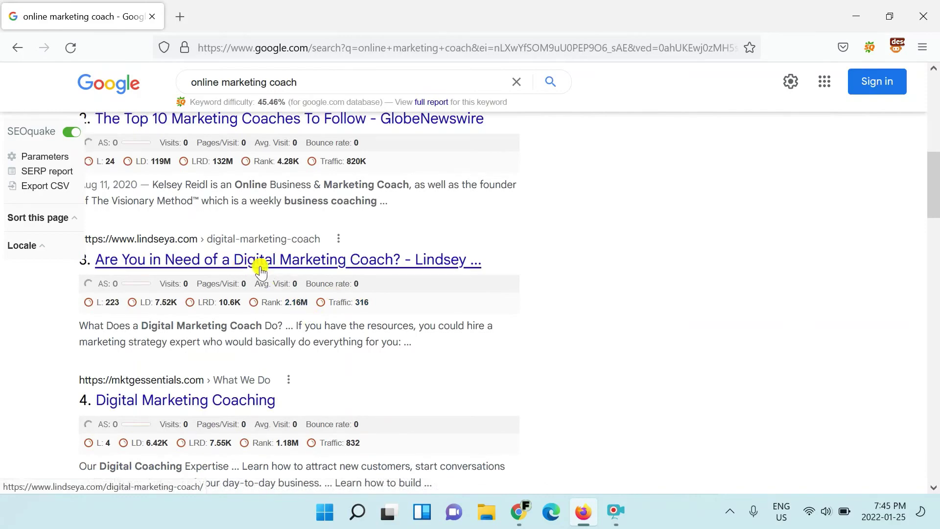
pyautogui.scroll(-3, 260, 270)
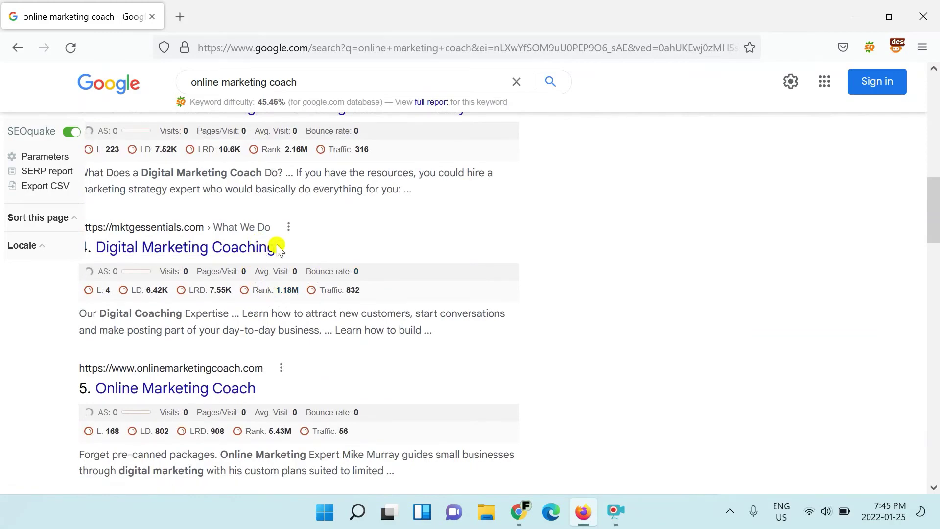
pyautogui.scroll(-3, 264, 255)
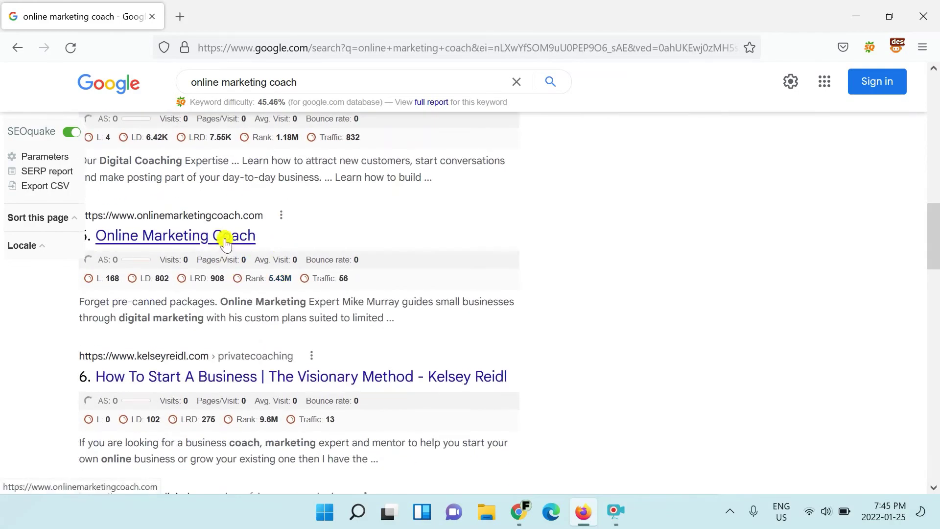
pyautogui.scroll(3, 225, 238)
pyautogui.scroll(-2, 228, 269)
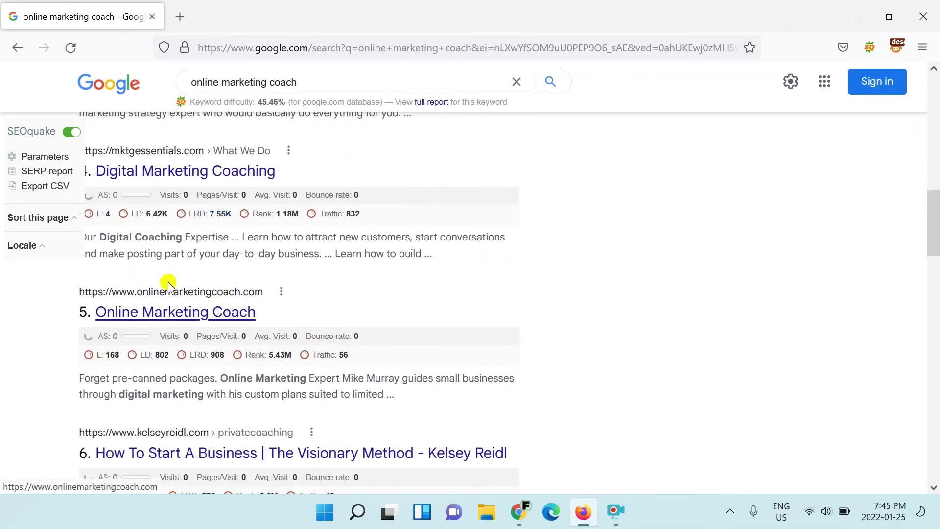
pyautogui.scroll(-4, 269, 288)
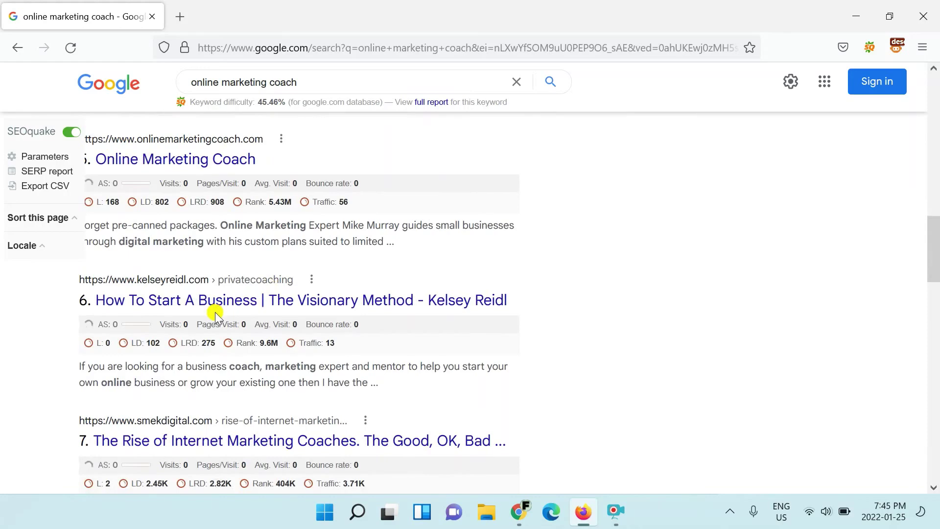
pyautogui.scroll(-4, 216, 312)
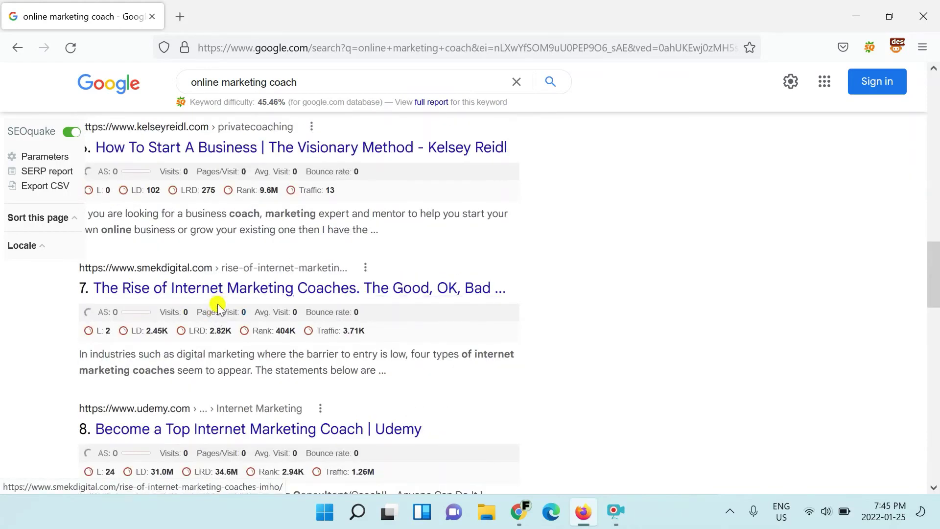
pyautogui.scroll(-2, 217, 304)
pyautogui.scroll(1, 217, 304)
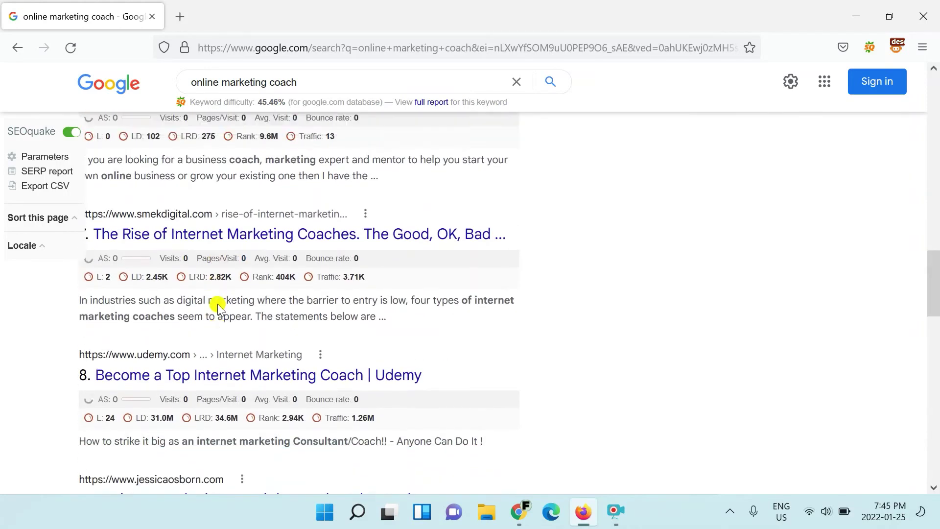
pyautogui.scroll(20, 217, 304)
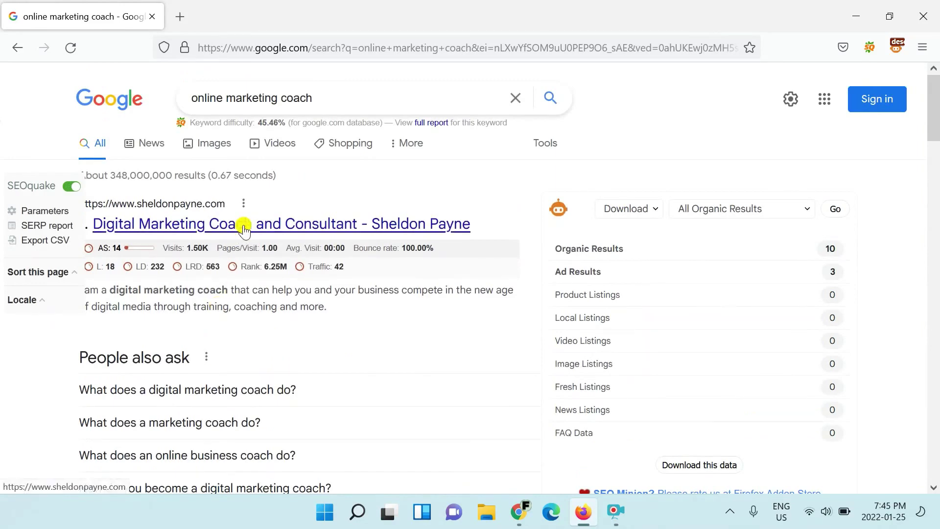
pyautogui.scroll(-2, 257, 245)
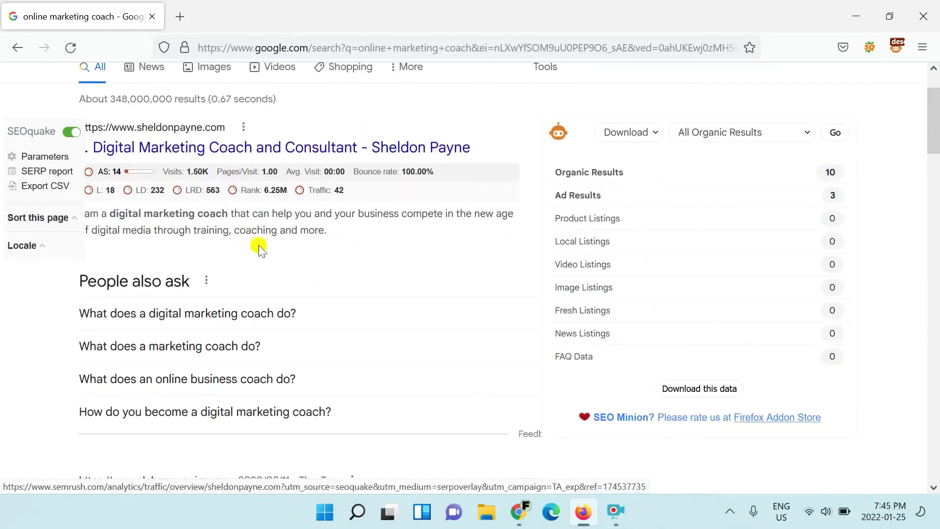
pyautogui.scroll(-4, 258, 247)
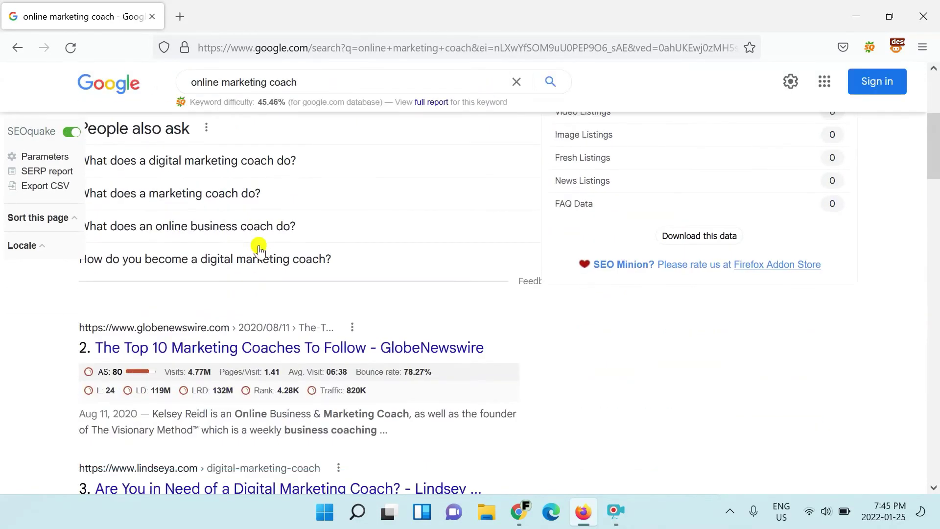
# Return to the Target Keyword List and enter Commercial investigation as the Search Intent of "online marketing coach"
pyautogui.hotkey('alt', 'Tab')
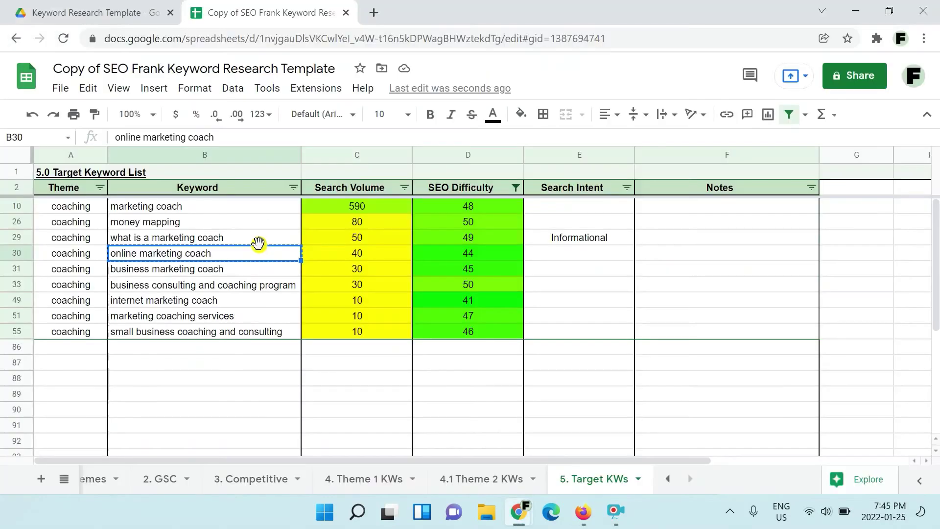
pyautogui.click(552, 252)
pyautogui.write('Comme')
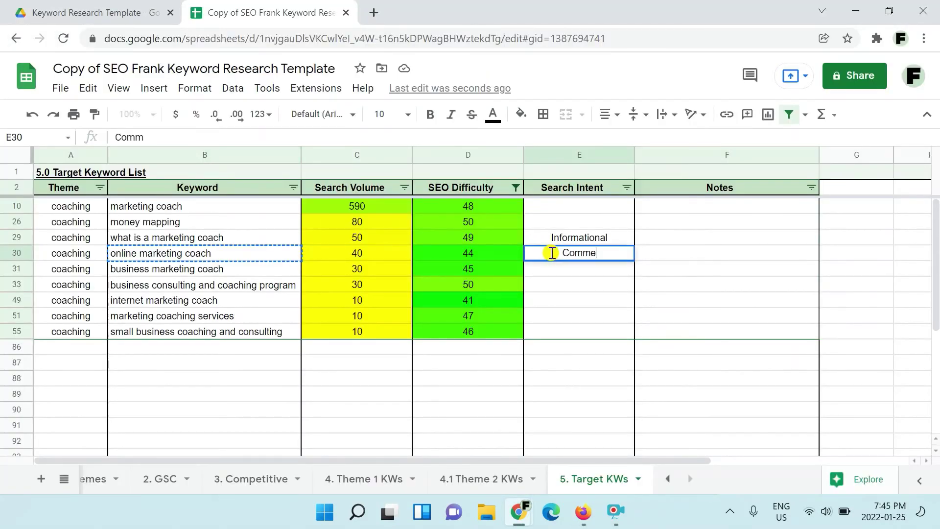
pyautogui.write('rcial investigation')
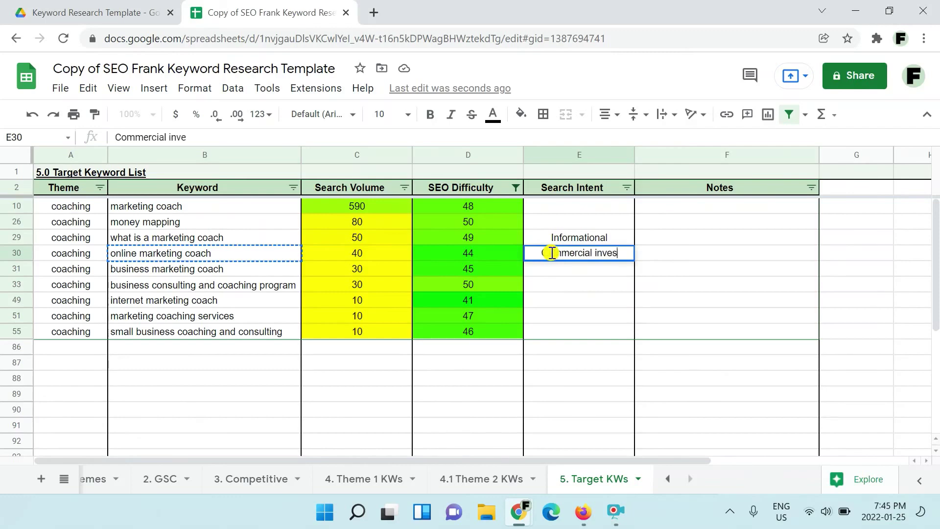
pyautogui.press('Return')
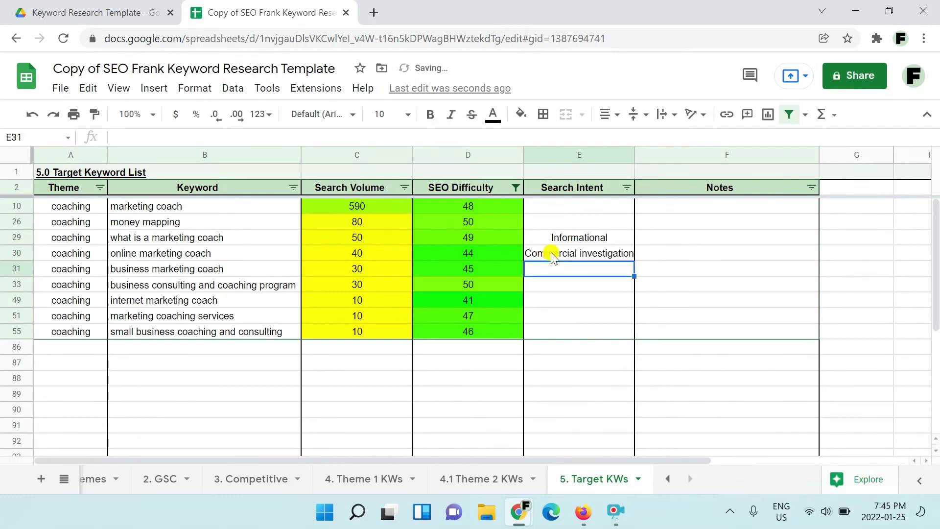
pyautogui.moveTo(563, 210); pyautogui.dragTo(565, 331)
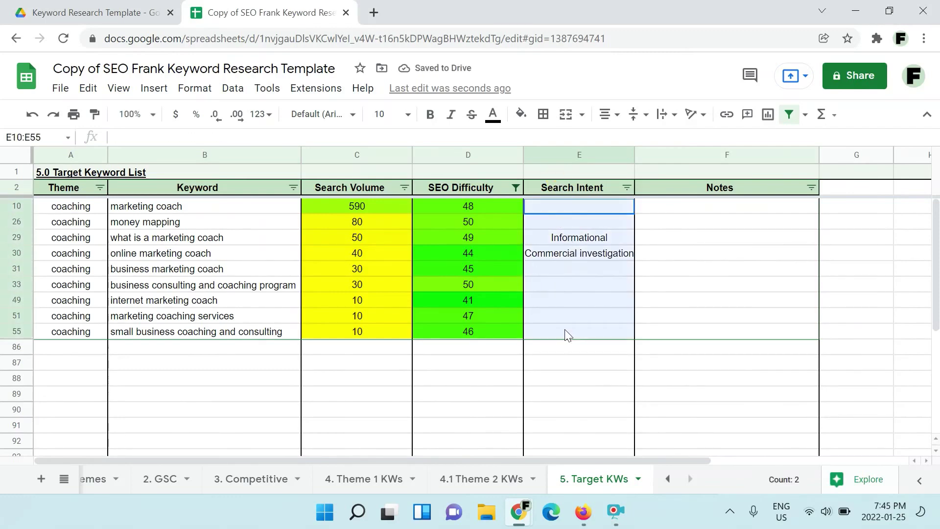
pyautogui.click(566, 331)
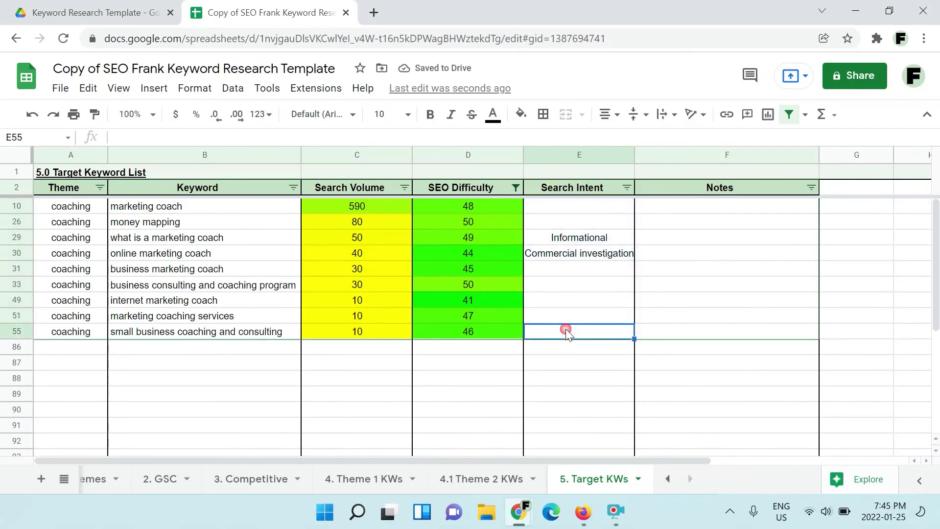
pyautogui.click(219, 210)
pyautogui.click(574, 269)
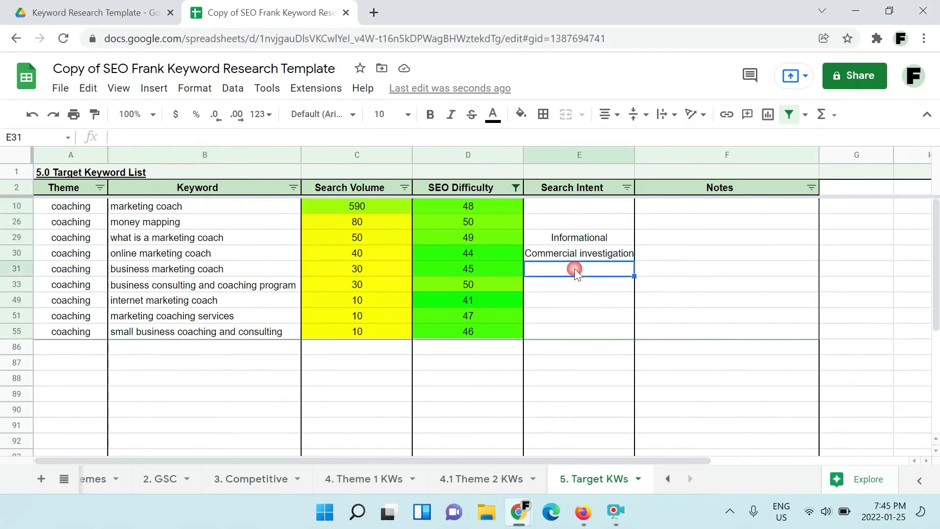
pyautogui.click(581, 240)
pyautogui.click(579, 251)
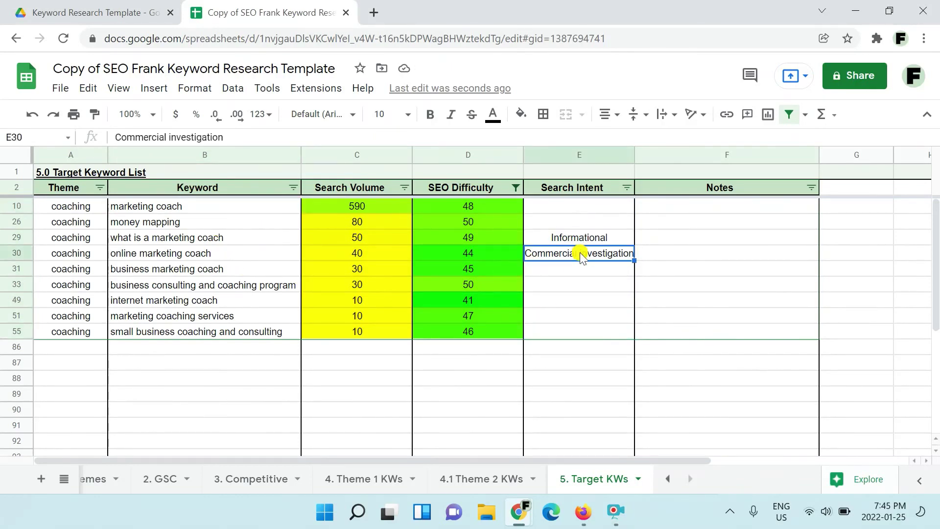
# Remove the SEO Difficulty filter by setting its condition to None
pyautogui.click(514, 186)
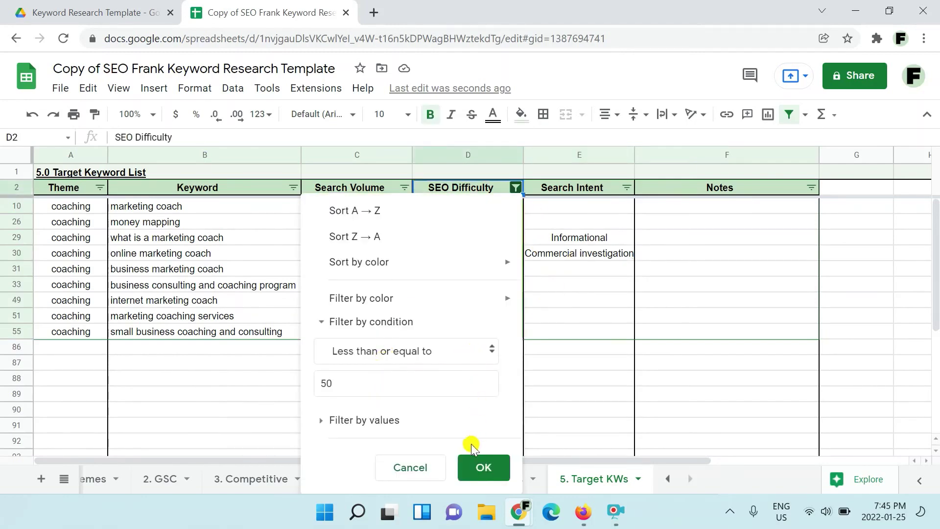
pyautogui.click(470, 351)
pyautogui.scroll(2, 437, 359)
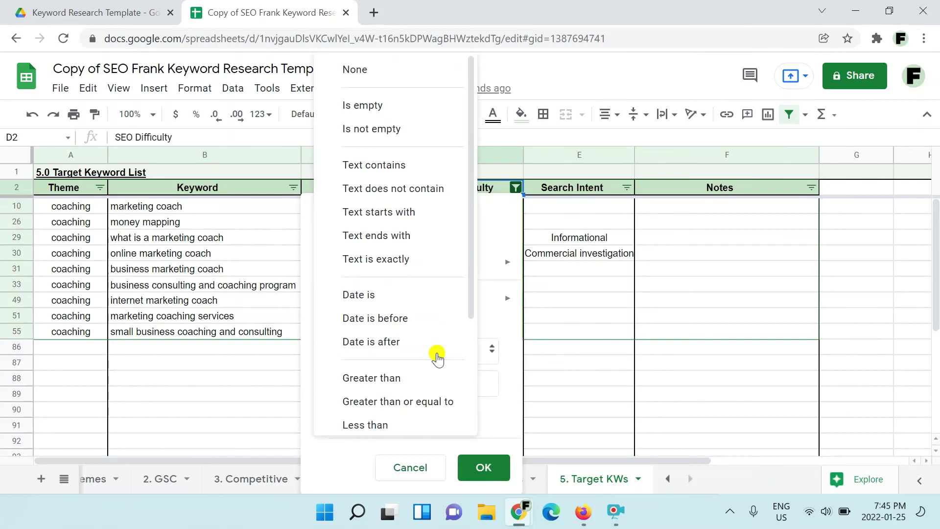
pyautogui.click(425, 77)
pyautogui.click(464, 430)
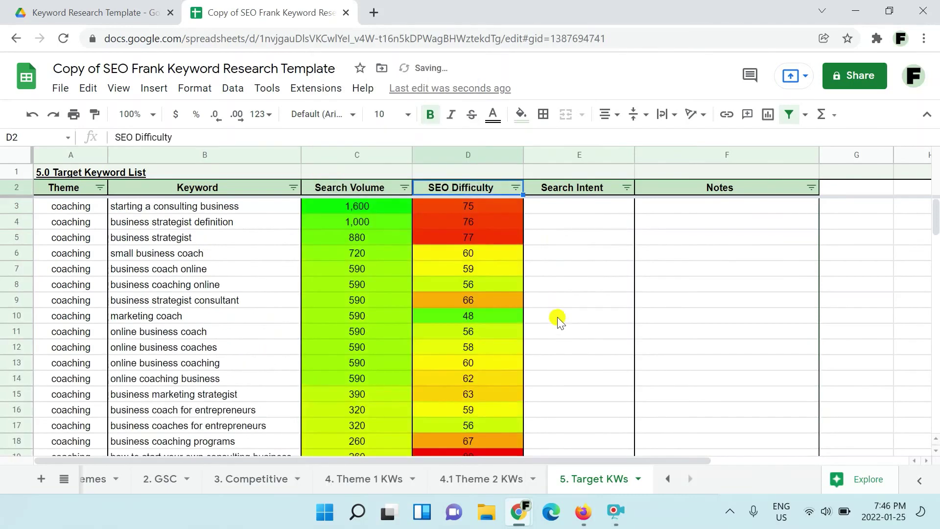
# Review the keywords and their Search Intent cells across the full Target Keyword List
pyautogui.click(589, 208)
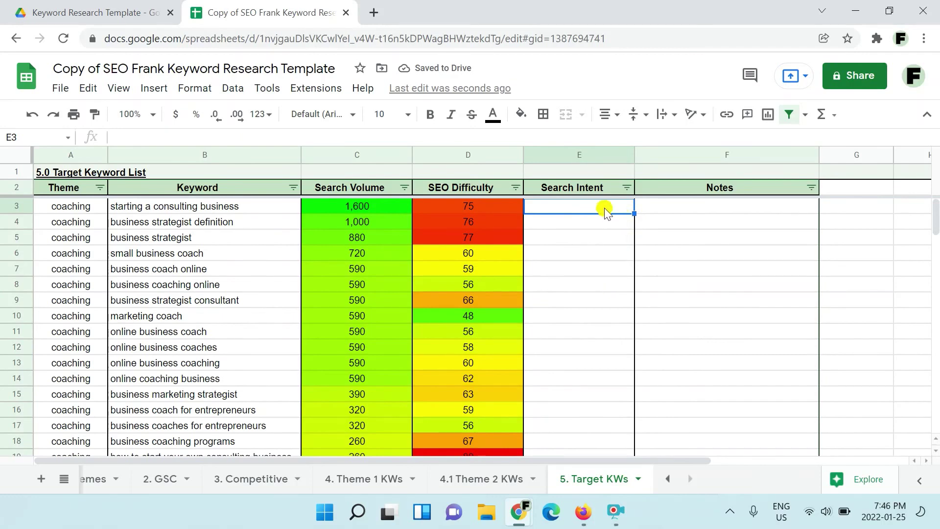
pyautogui.moveTo(604, 208); pyautogui.dragTo(601, 223)
pyautogui.moveTo(596, 260); pyautogui.dragTo(579, 467)
pyautogui.click(589, 411)
pyautogui.scroll(-5, 583, 395)
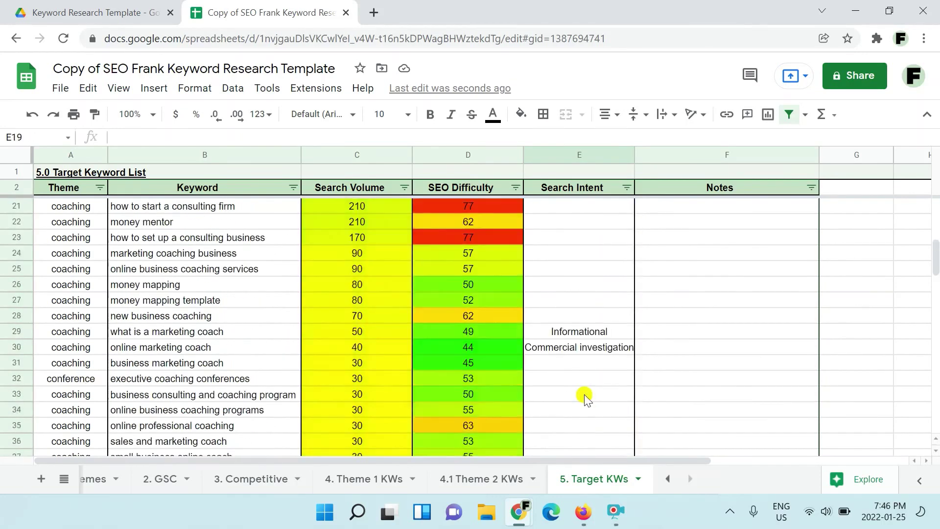
pyautogui.scroll(6, 584, 395)
pyautogui.click(594, 241)
pyautogui.click(161, 240)
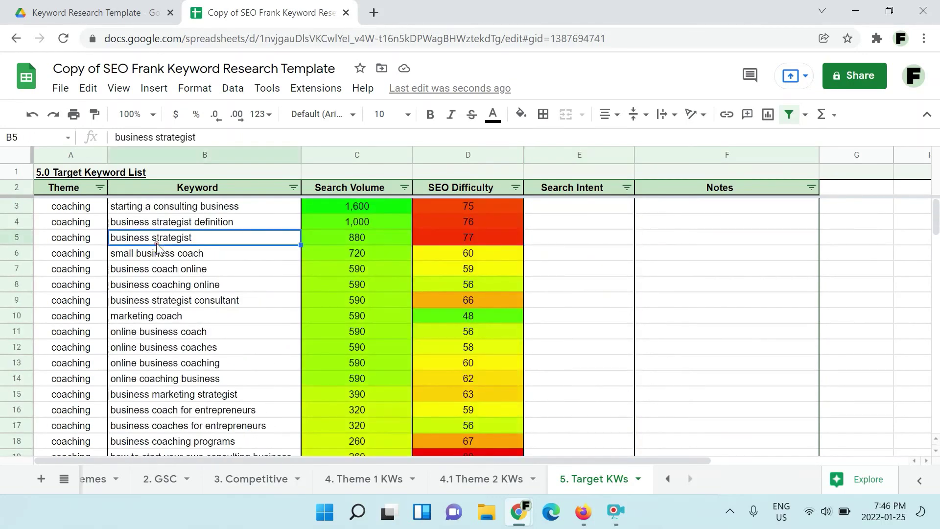
pyautogui.click(177, 206)
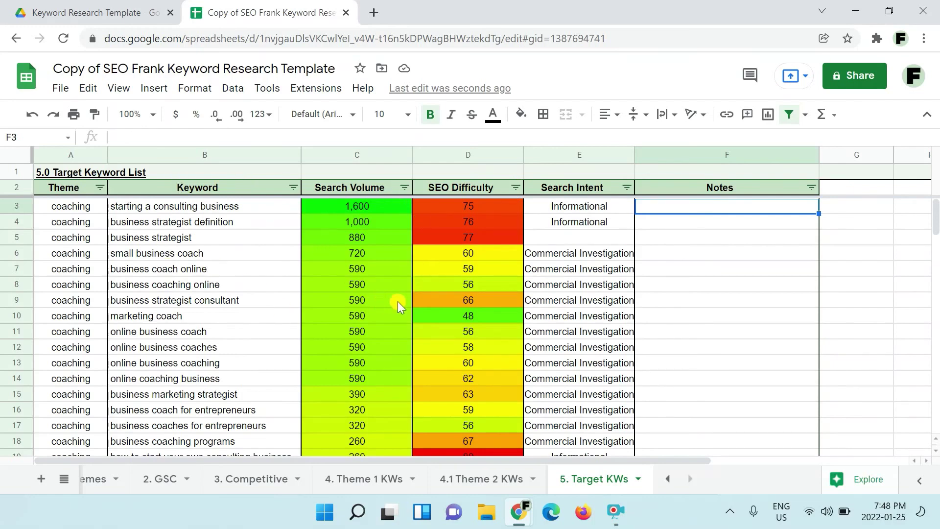
# Filter the SEO Difficulty column by condition to show only values less than or equal to 40
pyautogui.click(515, 188)
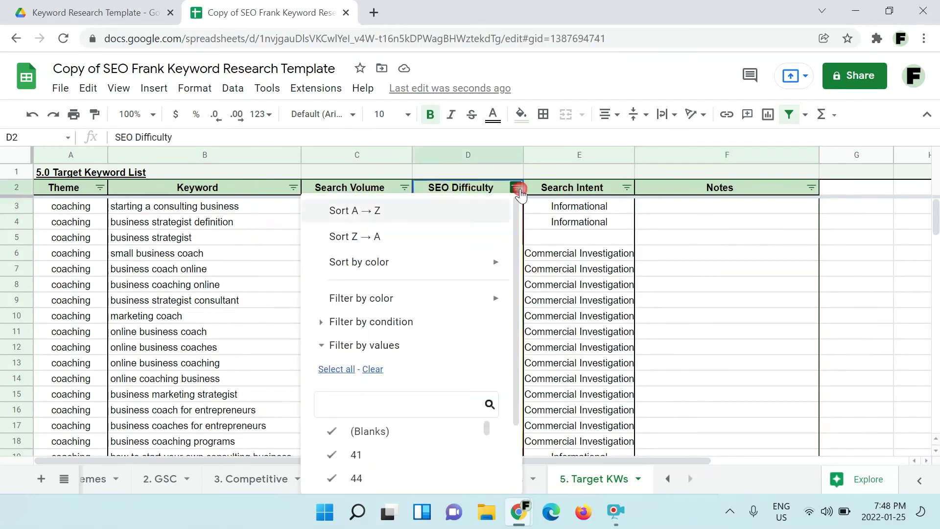
pyautogui.click(320, 324)
pyautogui.scroll(-4, 348, 344)
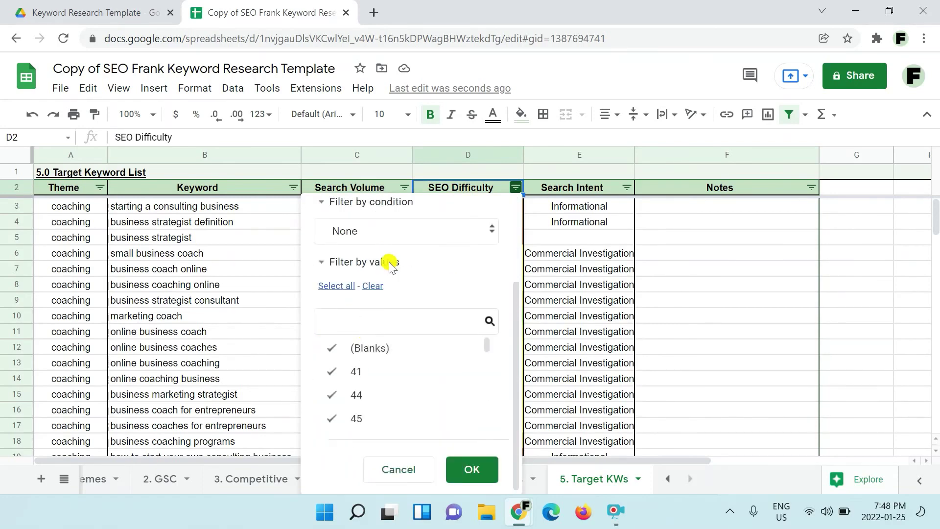
pyautogui.scroll(5, 390, 259)
pyautogui.click(389, 349)
pyautogui.scroll(-4, 394, 392)
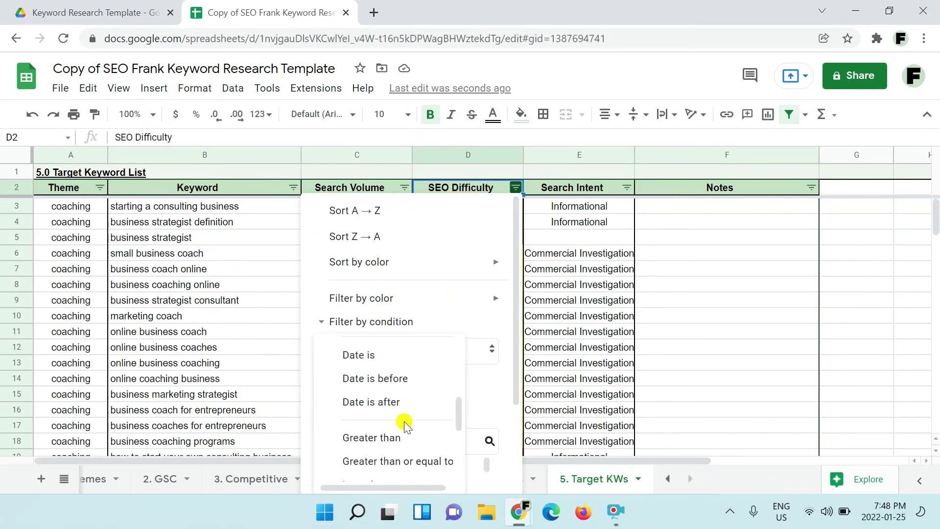
pyautogui.scroll(-2, 398, 416)
pyautogui.click(411, 367)
pyautogui.click(401, 386)
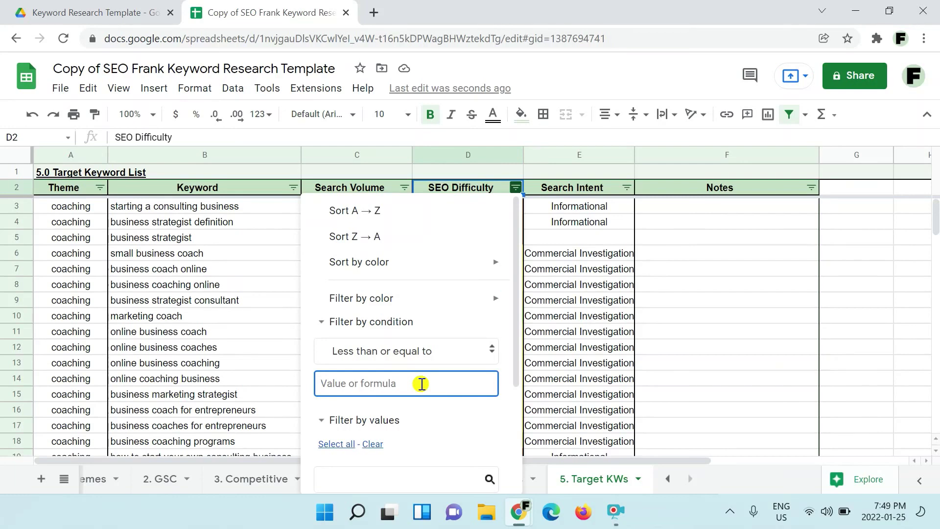
pyautogui.write('40')
pyautogui.scroll(-3, 422, 383)
pyautogui.click(467, 468)
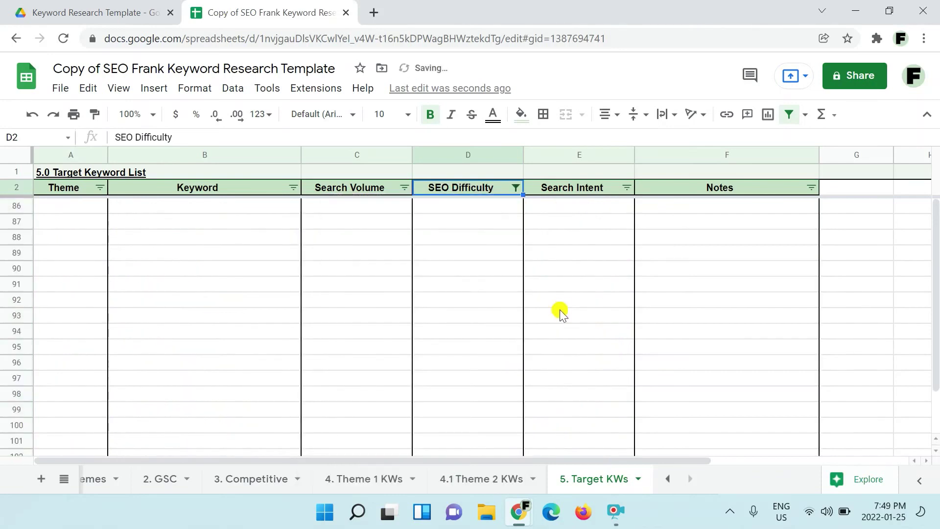
# Change the SEO Difficulty filter condition to show only values less than or equal to 50
pyautogui.click(514, 188)
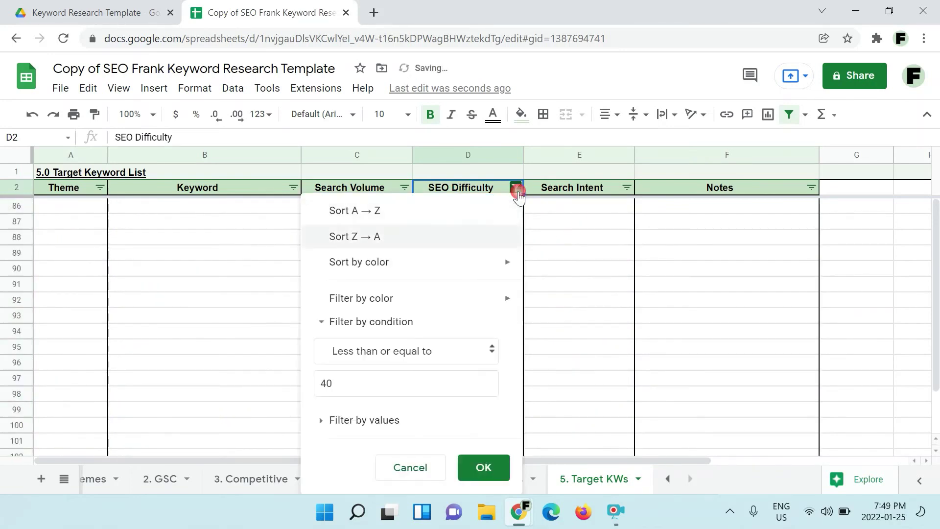
pyautogui.click(416, 379)
pyautogui.doubleClick(415, 378)
pyautogui.write('5')
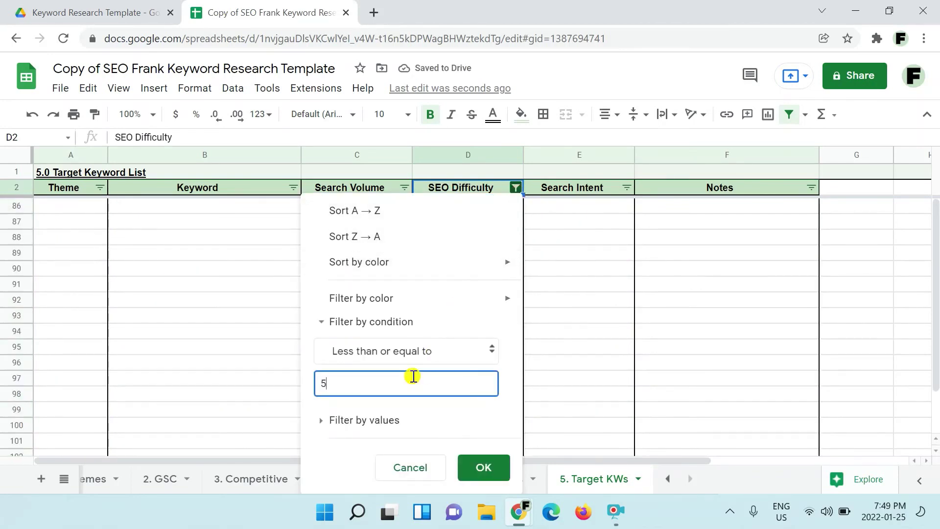
pyautogui.write('0')
pyautogui.click(484, 467)
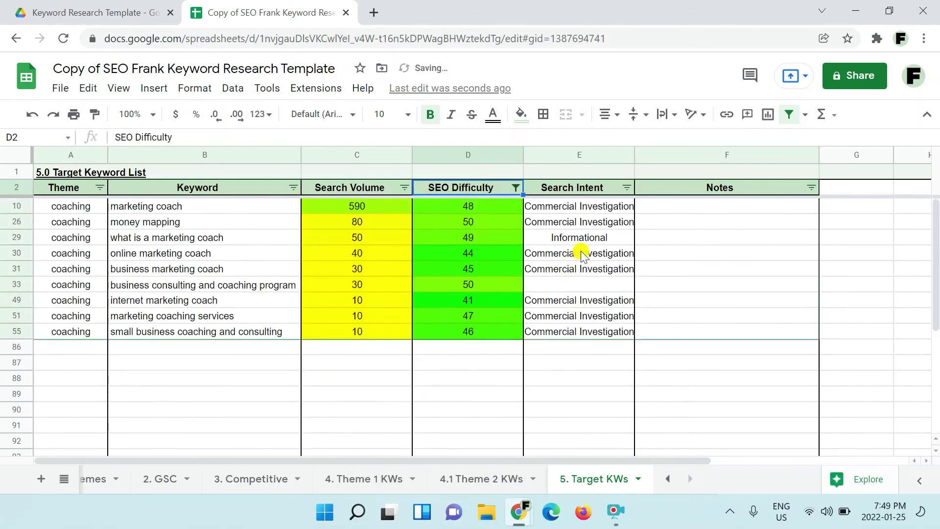
# Enter "Target keyword" in the Notes cell of "what is a marketing coach"
pyautogui.click(195, 239)
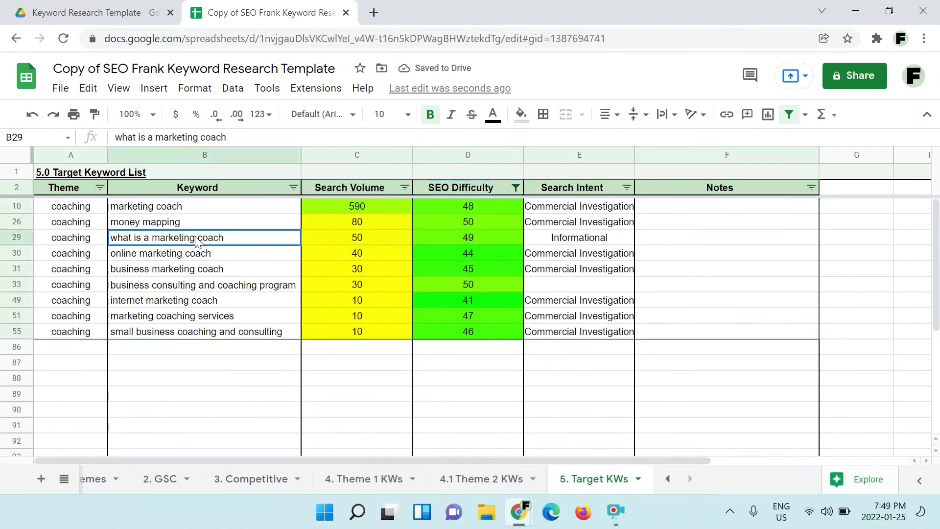
pyautogui.click(676, 236)
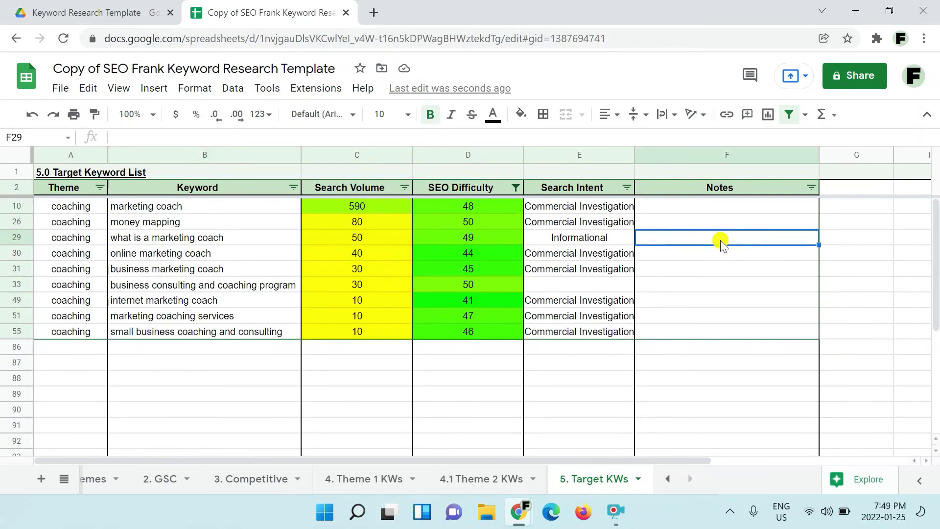
pyautogui.write('Targe')
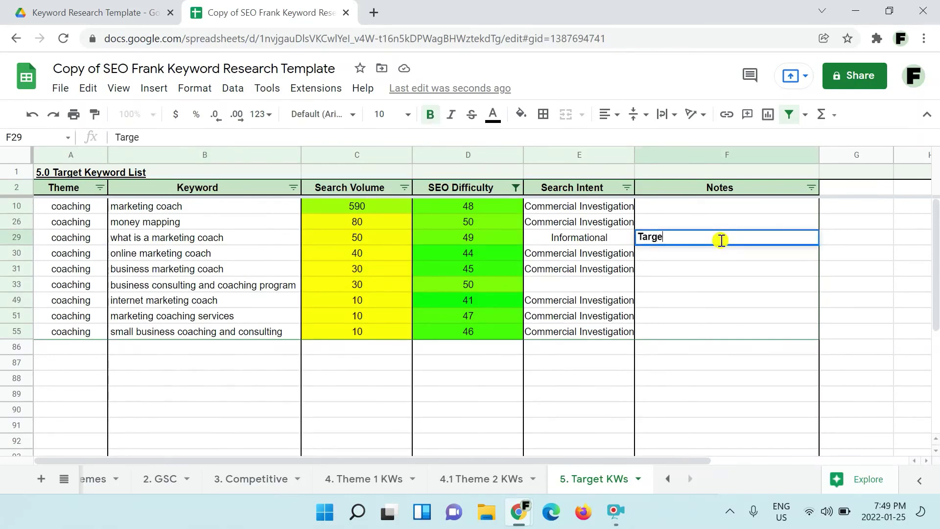
pyautogui.write('t keyword')
pyautogui.press('Return')
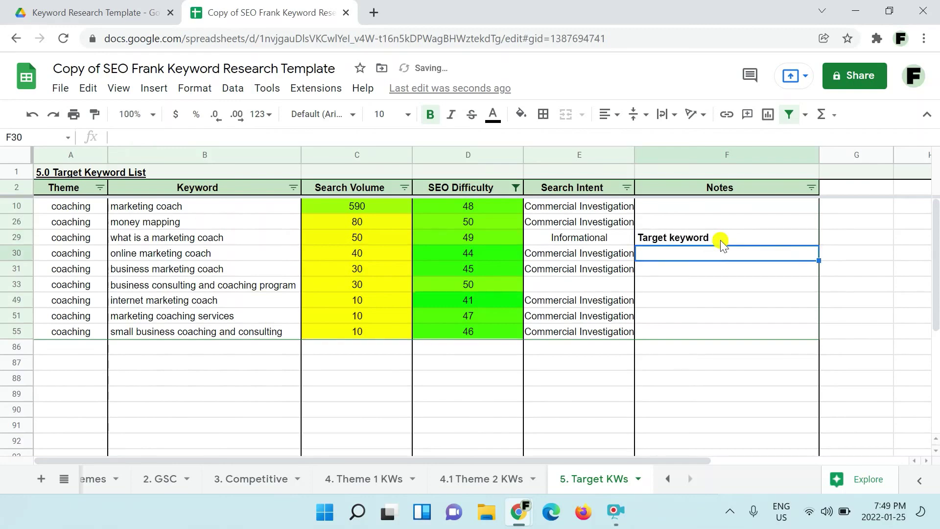
# Copy the "Target keyword" note to the Notes cells of "online marketing coach" and "business marketing coach"
pyautogui.press('Down')
pyautogui.press('Down')
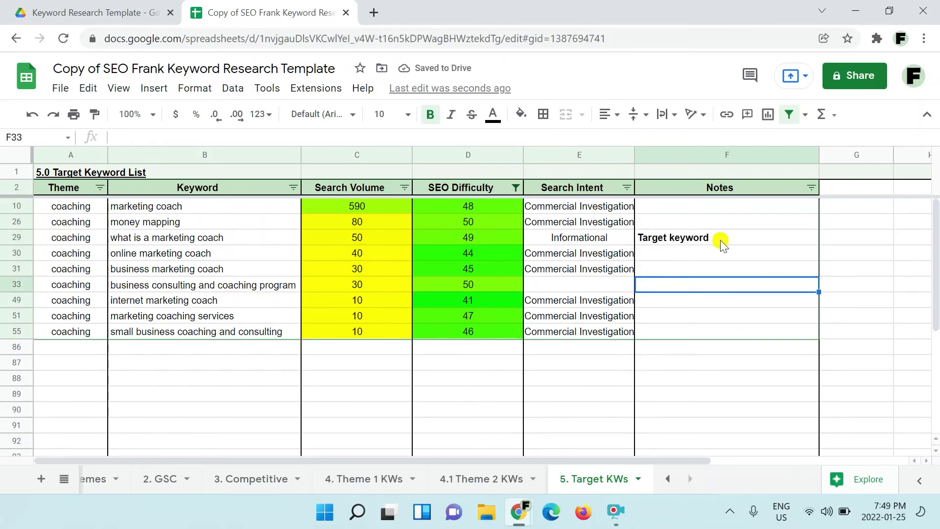
pyautogui.press('Up')
pyautogui.press('Up')
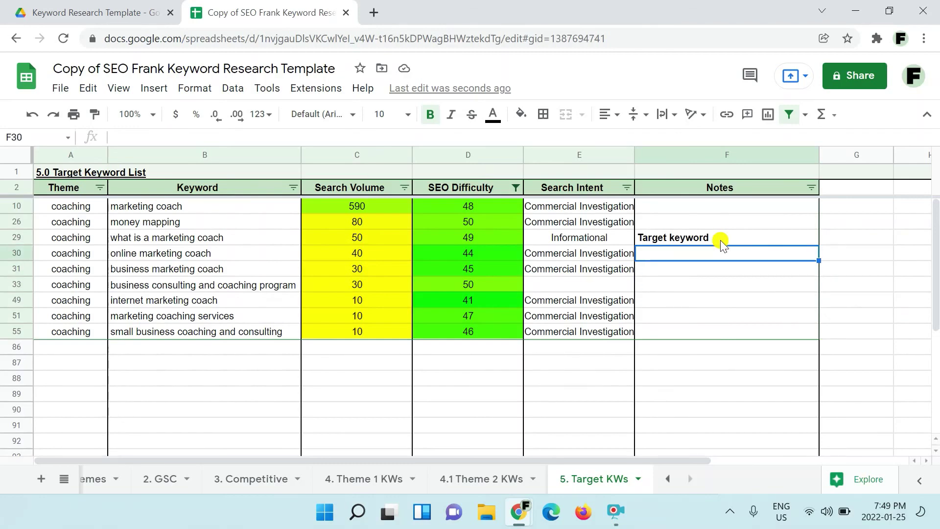
pyautogui.press('Down')
pyautogui.press('Up')
pyautogui.press('Up')
pyautogui.hotkey('ctrl', 'c')
pyautogui.press('Down')
pyautogui.hotkey('ctrl', 'v')
pyautogui.press('Down')
pyautogui.hotkey('ctrl', 'v')
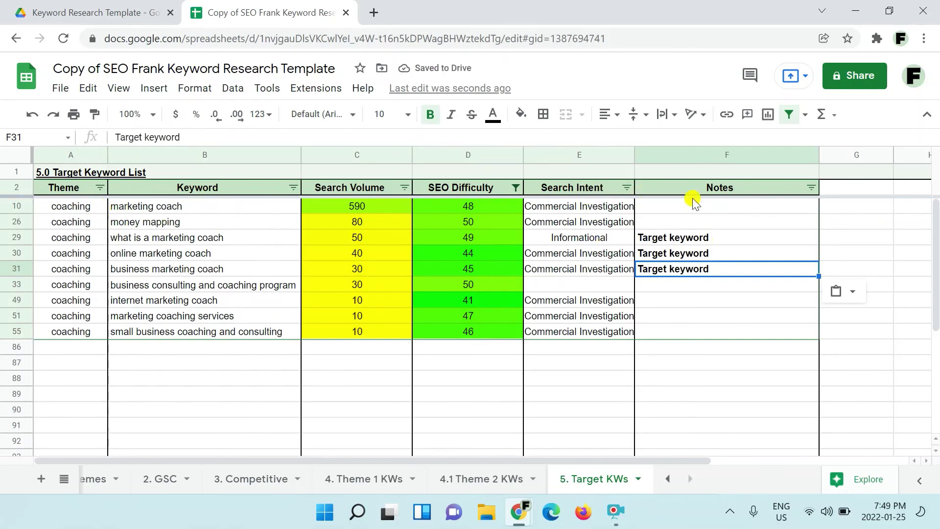
# Compare the noted keywords in the Target Keyword List with the highlighted quick win keywords on the 2. GSC sheet
pyautogui.moveTo(693, 205); pyautogui.dragTo(685, 334)
pyautogui.click(685, 334)
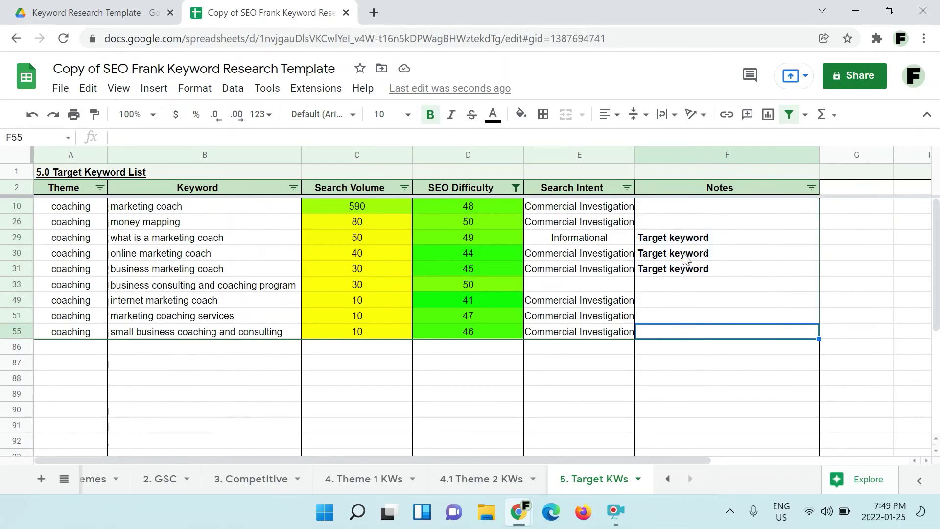
pyautogui.click(684, 251)
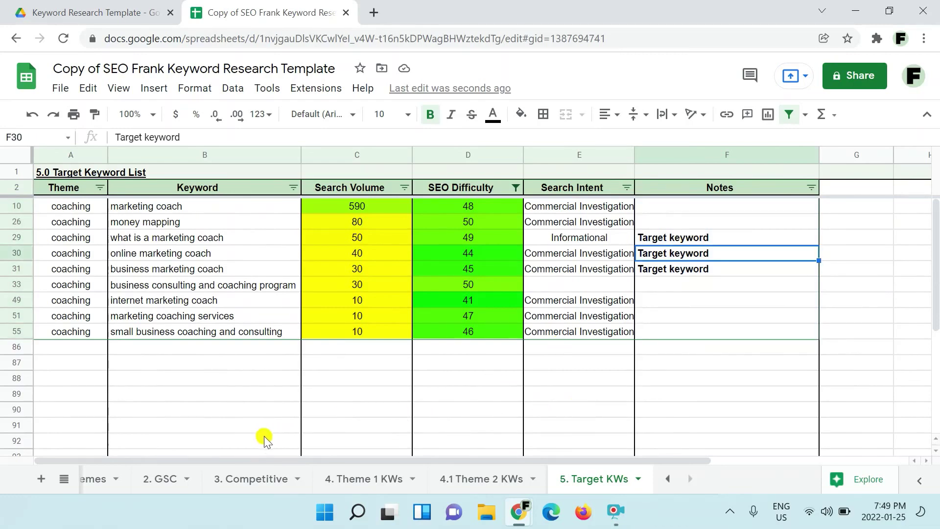
pyautogui.click(163, 484)
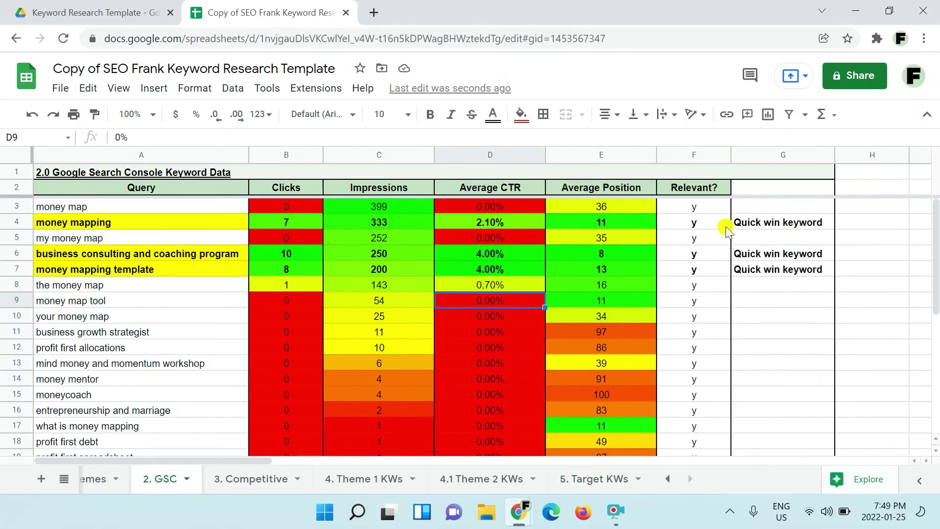
pyautogui.click(763, 226)
pyautogui.click(764, 268)
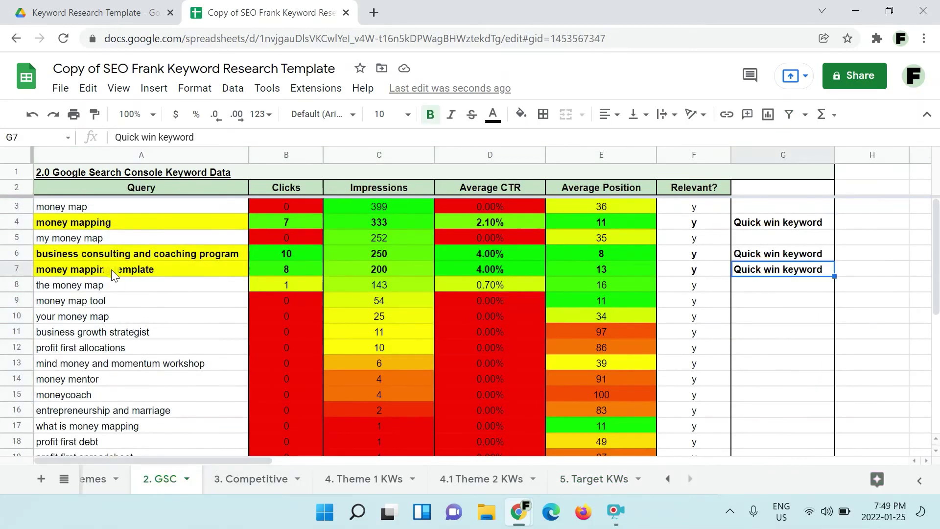
pyautogui.click(597, 482)
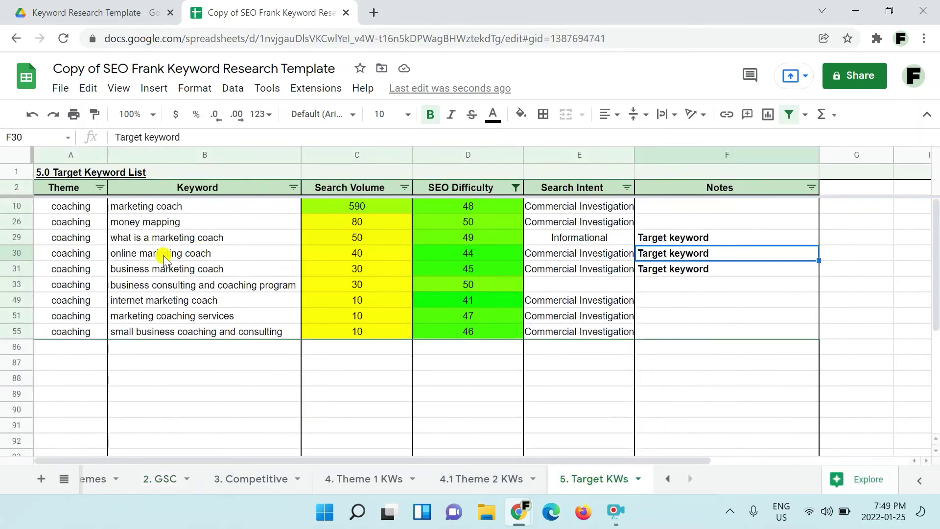
pyautogui.click(160, 479)
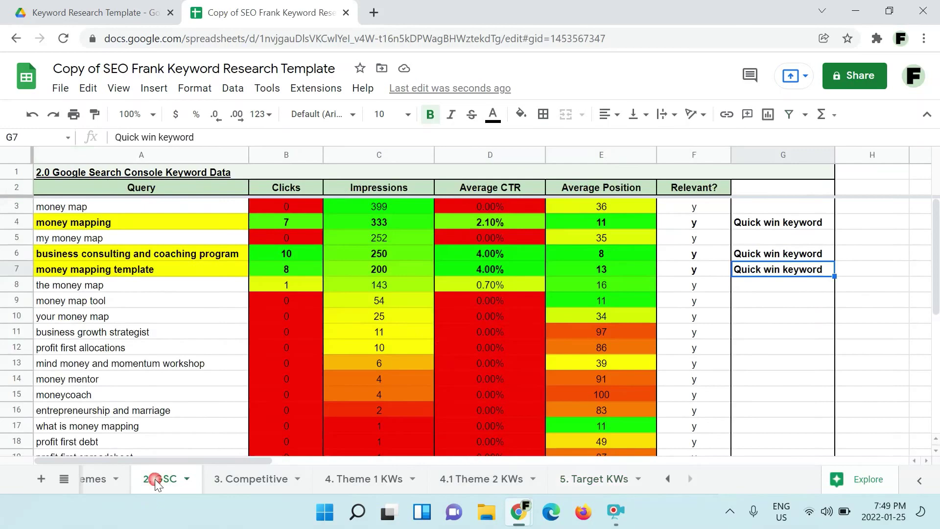
pyautogui.click(162, 224)
pyautogui.moveTo(157, 221); pyautogui.dragTo(154, 272)
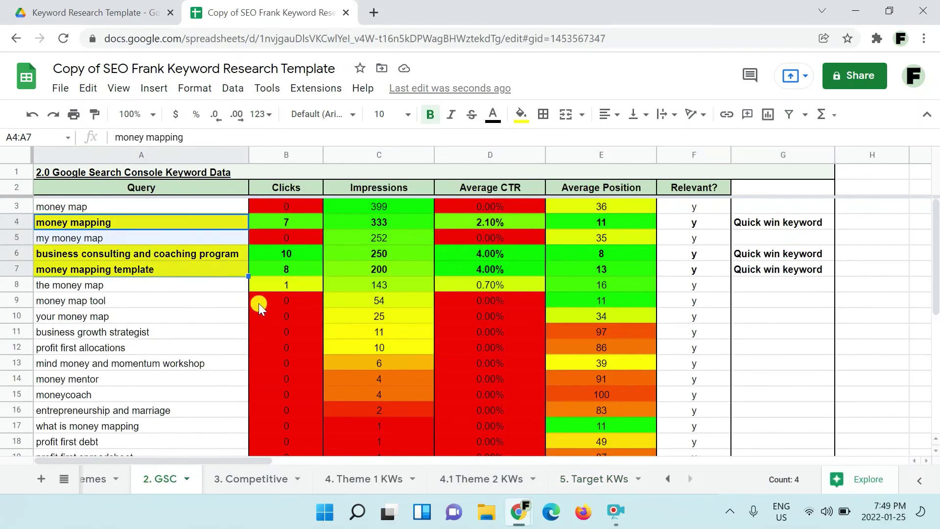
# In the Target Keyword List, note "Home page primary target keyword" for "small business coach" and "Home page secondary target keyword" for "business coach online"
pyautogui.click(590, 477)
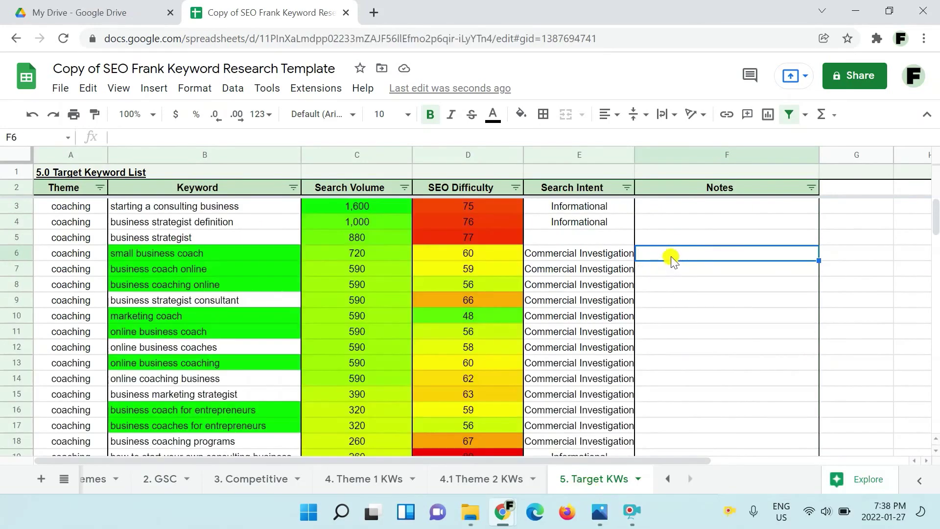
pyautogui.write('Home page primary target keyword')
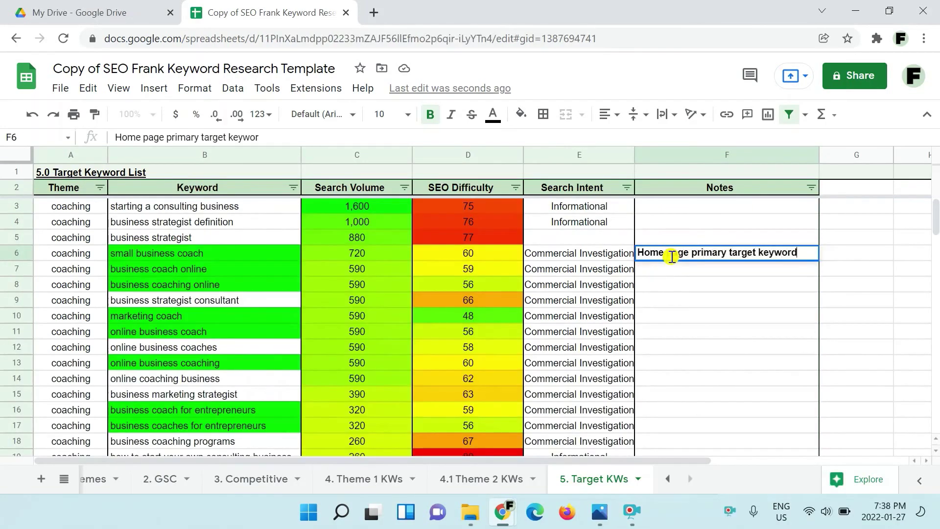
pyautogui.press('Return')
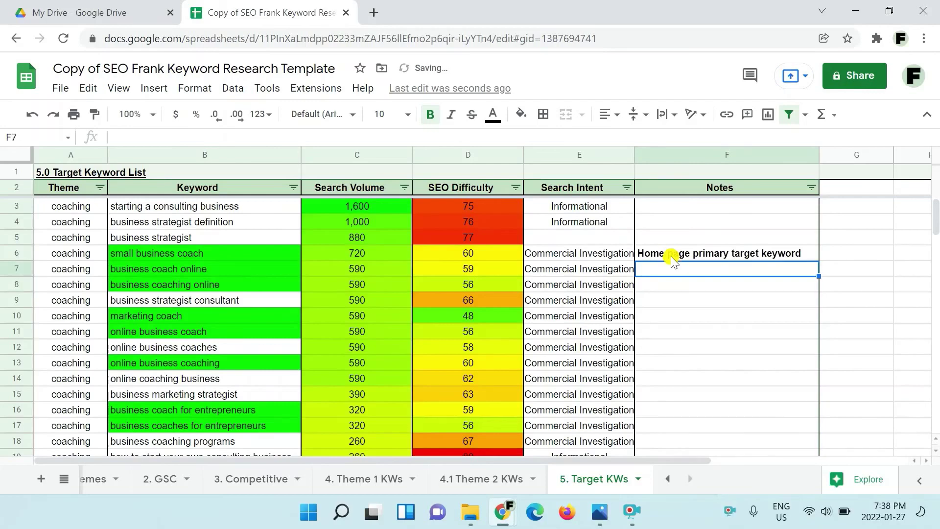
pyautogui.write('Home page secon')
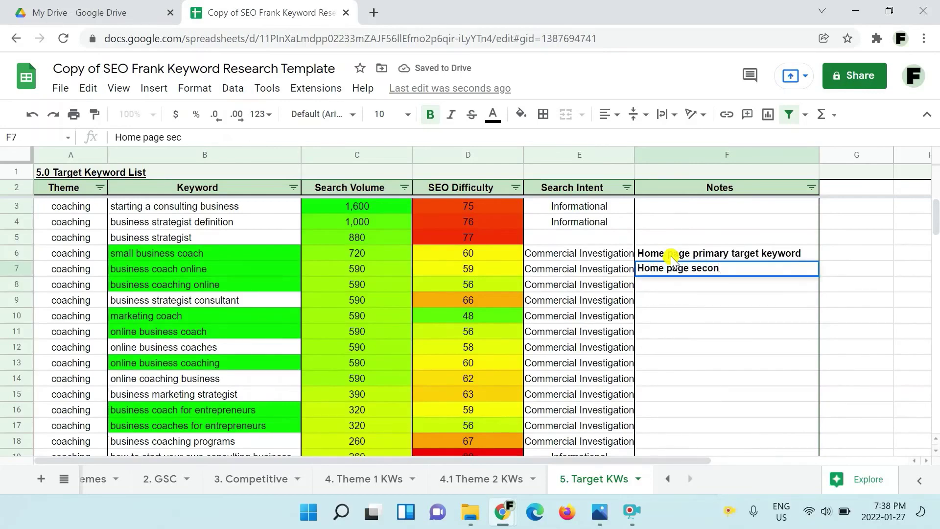
pyautogui.write('dary target keyword')
pyautogui.press('Return')
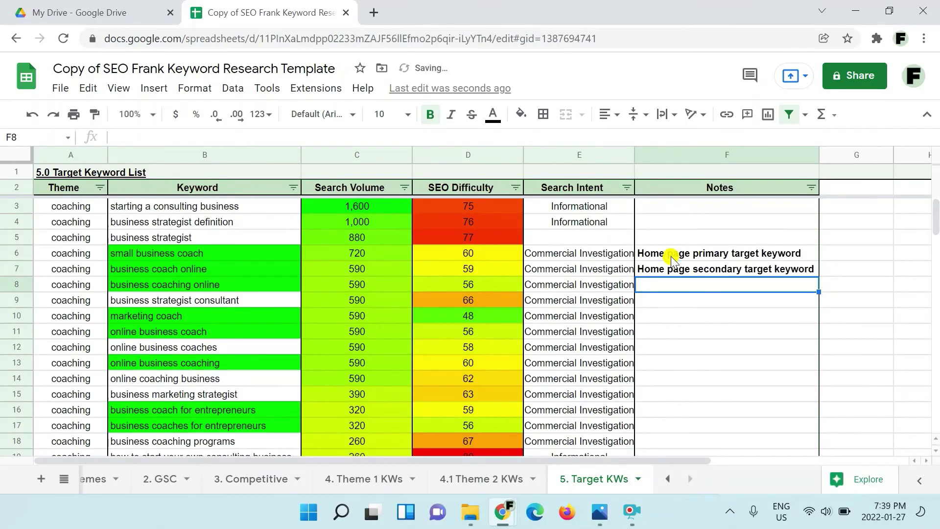
# Copy the secondary target keyword note to "marketing coach", "online business coach", "business coach for entrepreneurs" and "business coaches for entrepreneurs"
pyautogui.press('Up')
pyautogui.hotkey('ctrl', 'c')
pyautogui.press('Down')
pyautogui.press('Down')
pyautogui.press('Down')
pyautogui.hotkey('ctrl', 'v')
pyautogui.press('Down')
pyautogui.hotkey('ctrl', 'v')
pyautogui.press('Down')
pyautogui.press('Down')
pyautogui.press('Down')
pyautogui.press('Down')
pyautogui.press('Down')
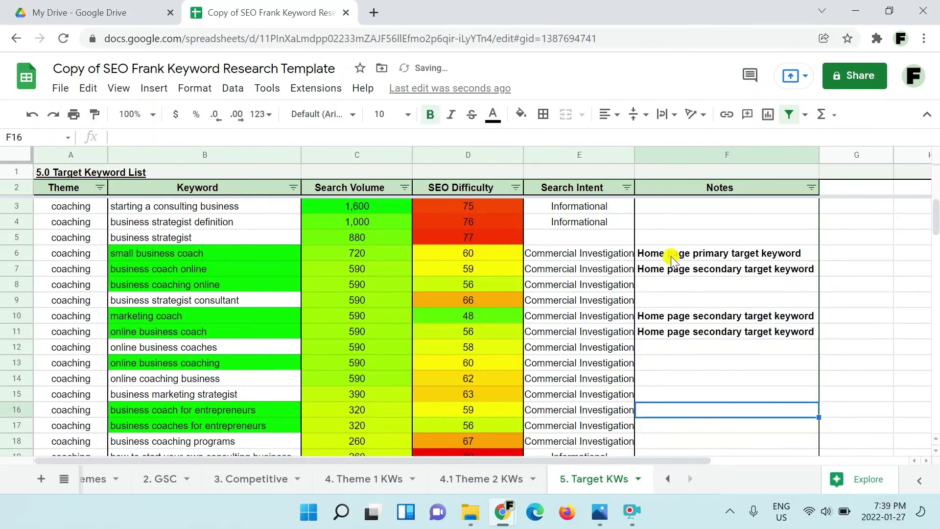
pyautogui.hotkey('ctrl', 'v')
pyautogui.press('Down')
pyautogui.hotkey('ctrl', 'v')
# Enter the notes "Service page" for "marketing coaching business" and "Service page secondary target keyword" for "online business coaching services"
pyautogui.scroll(-5, 658, 318)
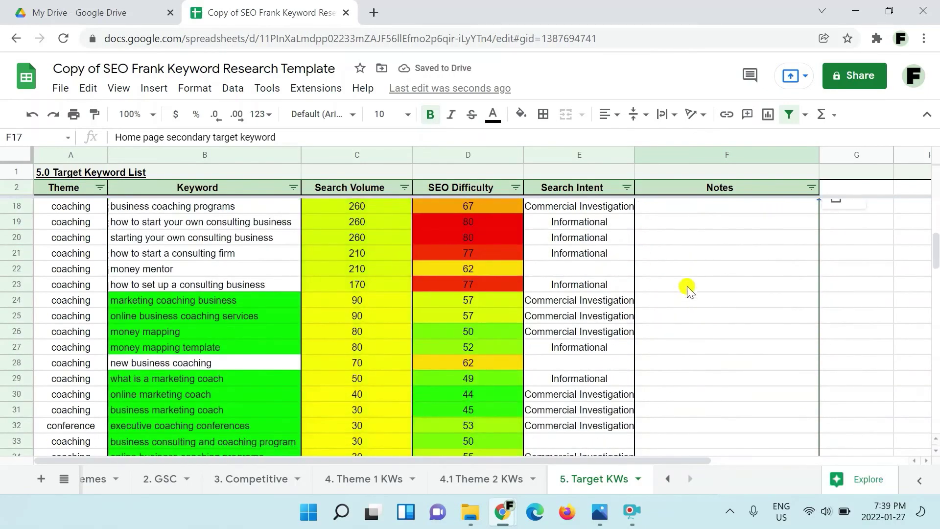
pyautogui.click(688, 286)
pyautogui.press('Down')
pyautogui.write('Service page')
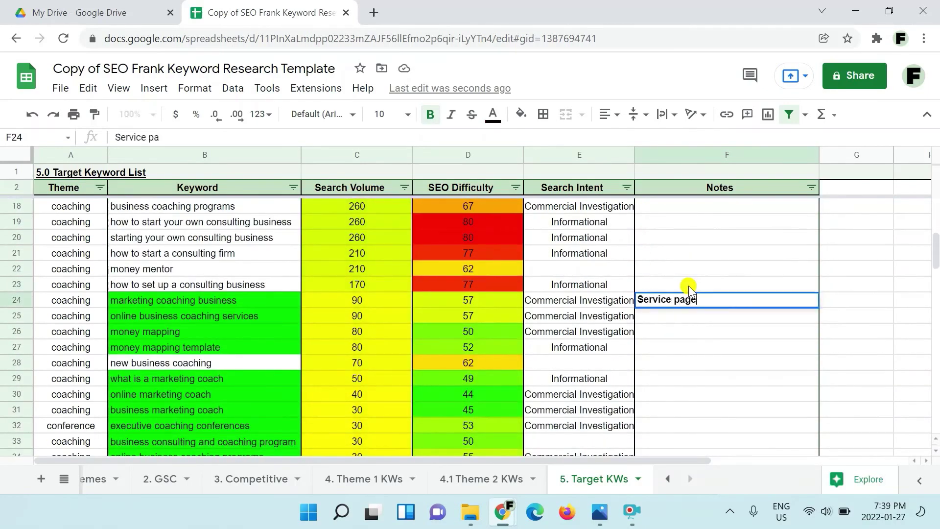
pyautogui.press('Return')
pyautogui.write('Service page')
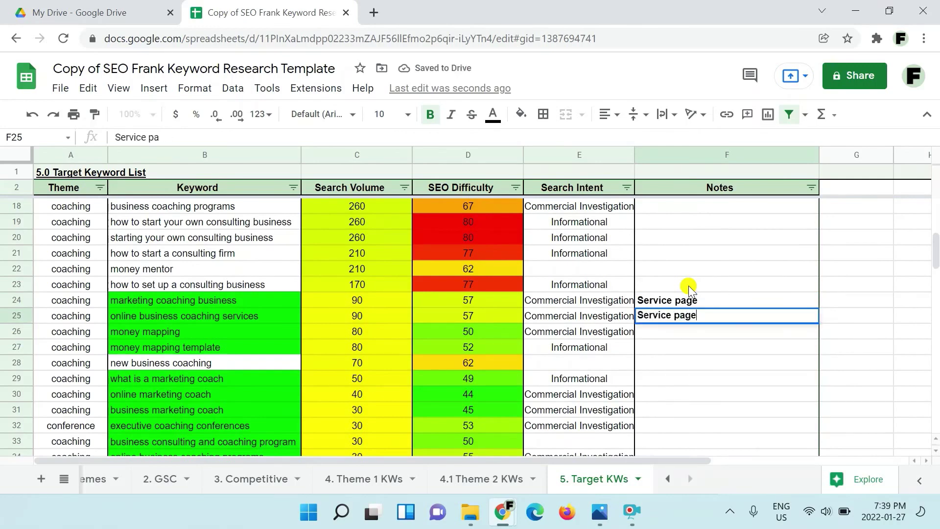
pyautogui.write(' secondary target keyword')
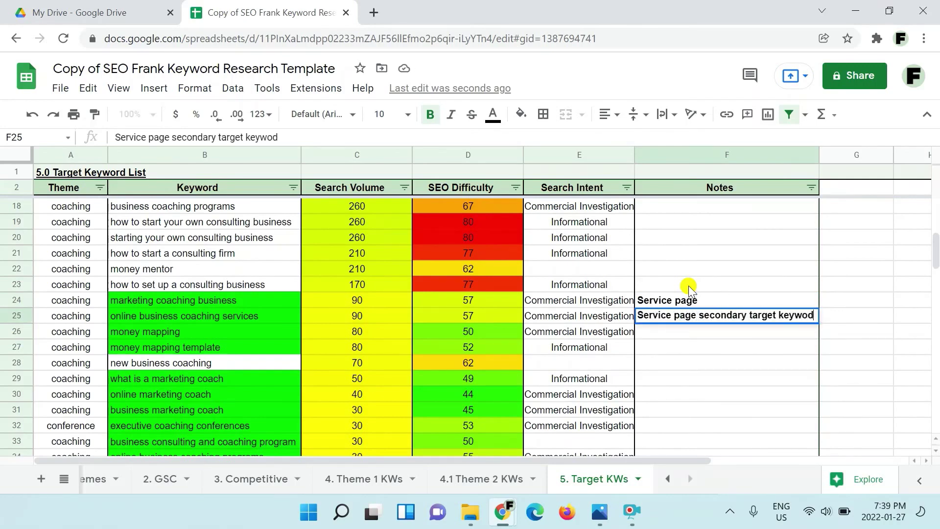
pyautogui.press('Up')
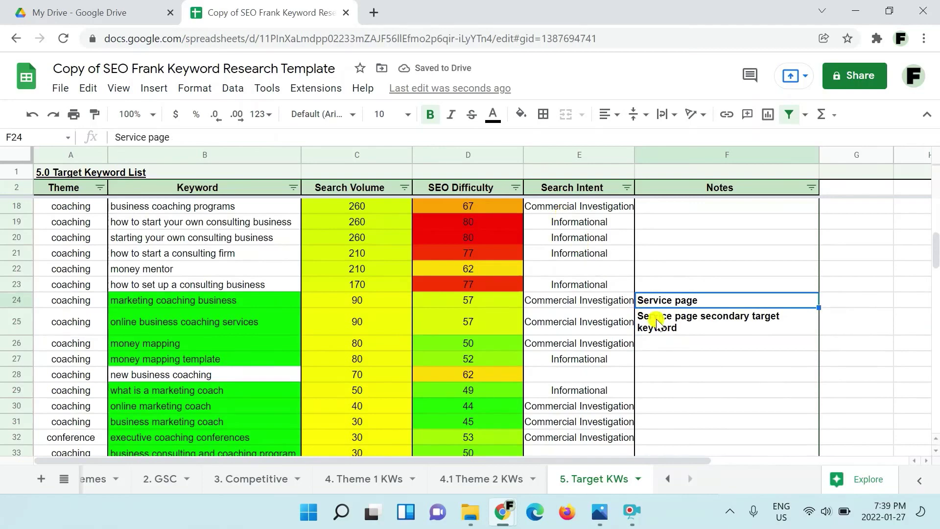
# Enter "Quick win keyword" in the Notes cell of "money mapping"
pyautogui.click(654, 341)
pyautogui.write('Qui')
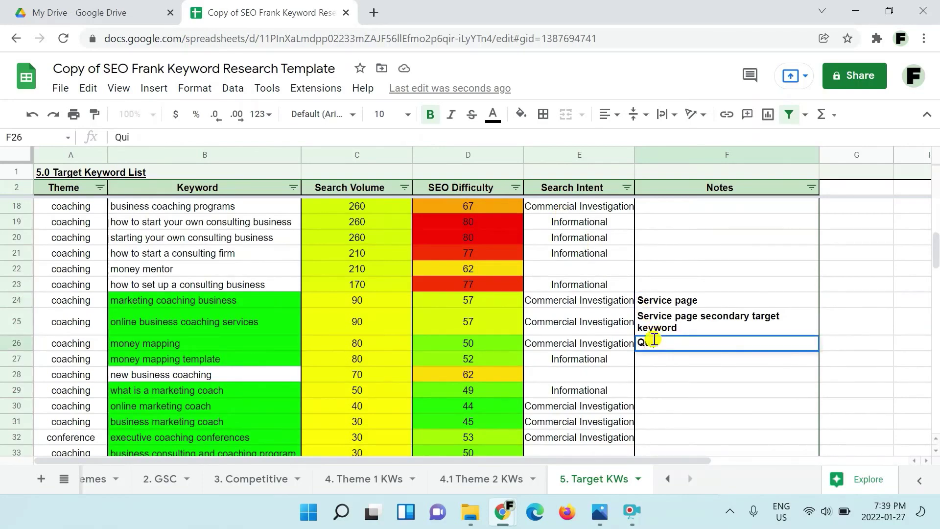
pyautogui.write('ck win keyow')
pyautogui.press('BackSpace')
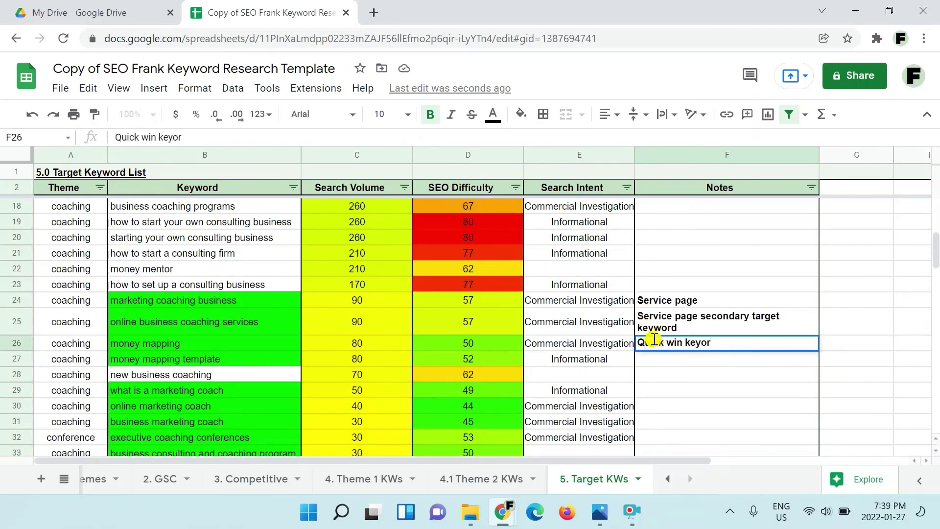
pyautogui.write('ord')
pyautogui.press('Return')
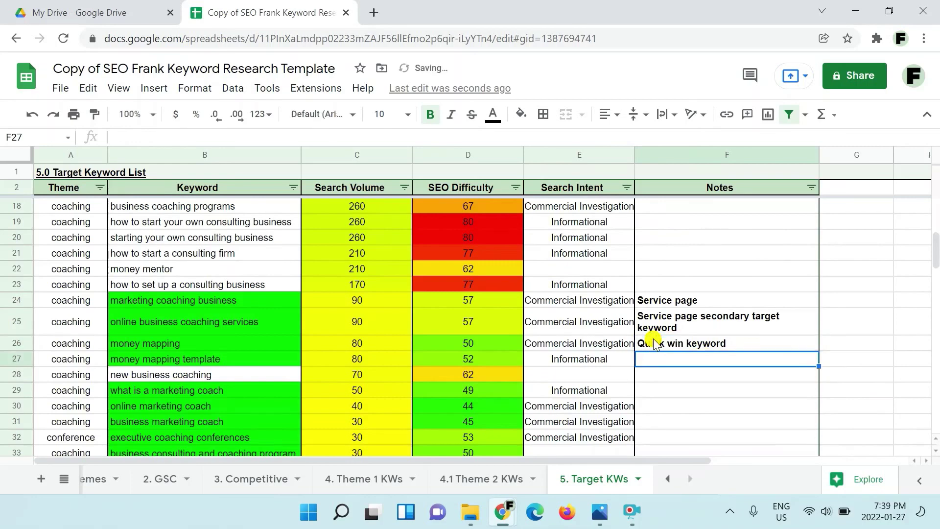
# Enter the notes "Free resource" for "money mapping template" and "Blog post" for "what is a marketing coach"
pyautogui.write('Free resource')
pyautogui.press('Return')
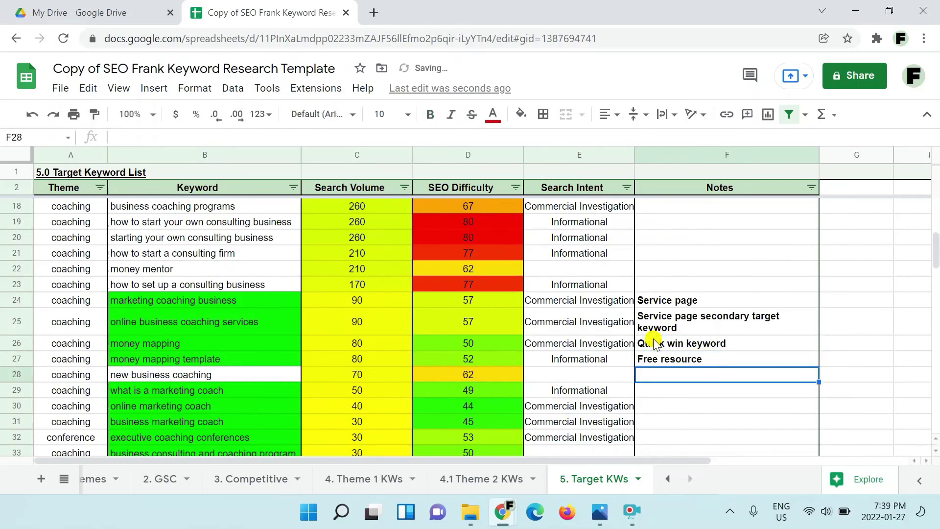
pyautogui.press('Down')
pyautogui.write('Blog post')
pyautogui.press('Return')
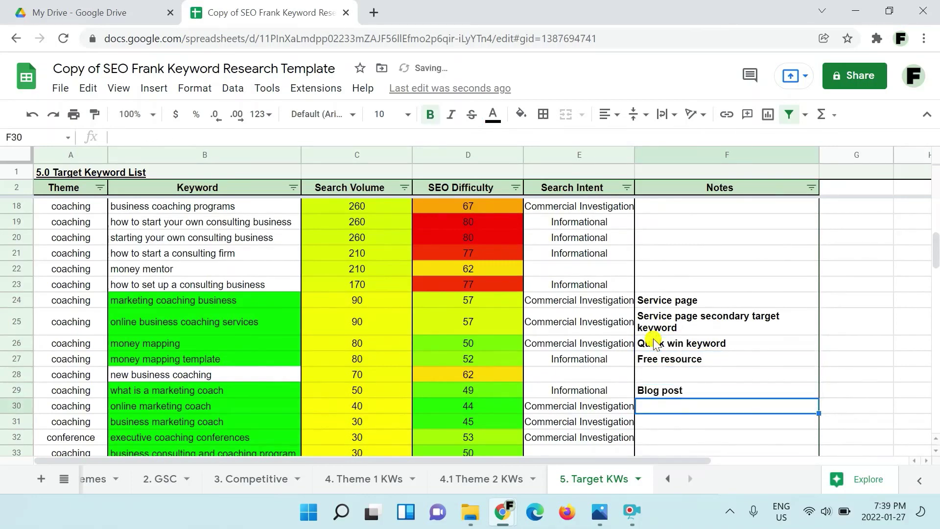
# Enter "Target keyword" in the Notes cell of "online marketing coach"
pyautogui.press('Down')
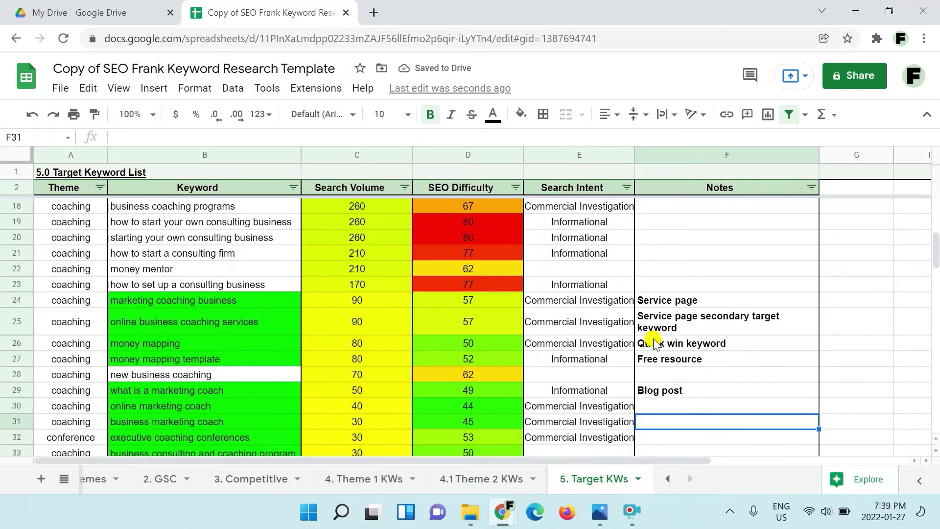
pyautogui.press('Up')
pyautogui.write('Target keywo')
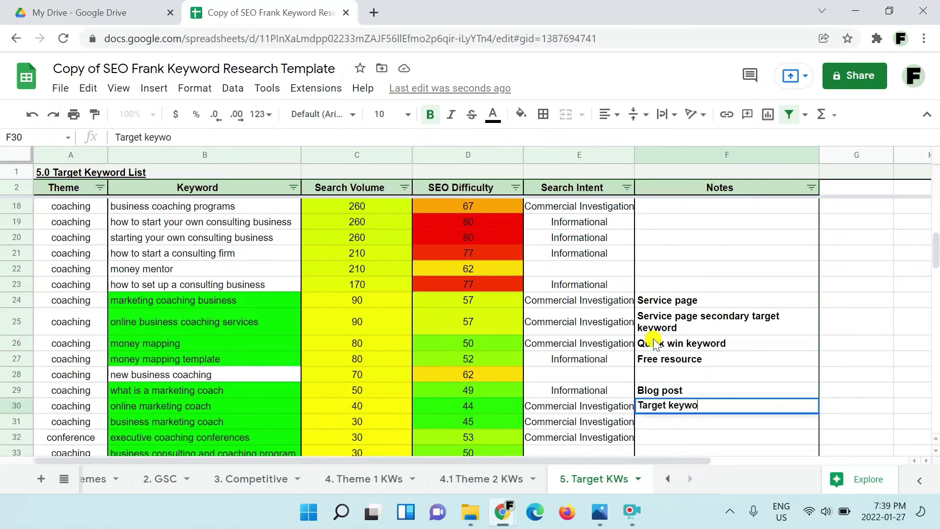